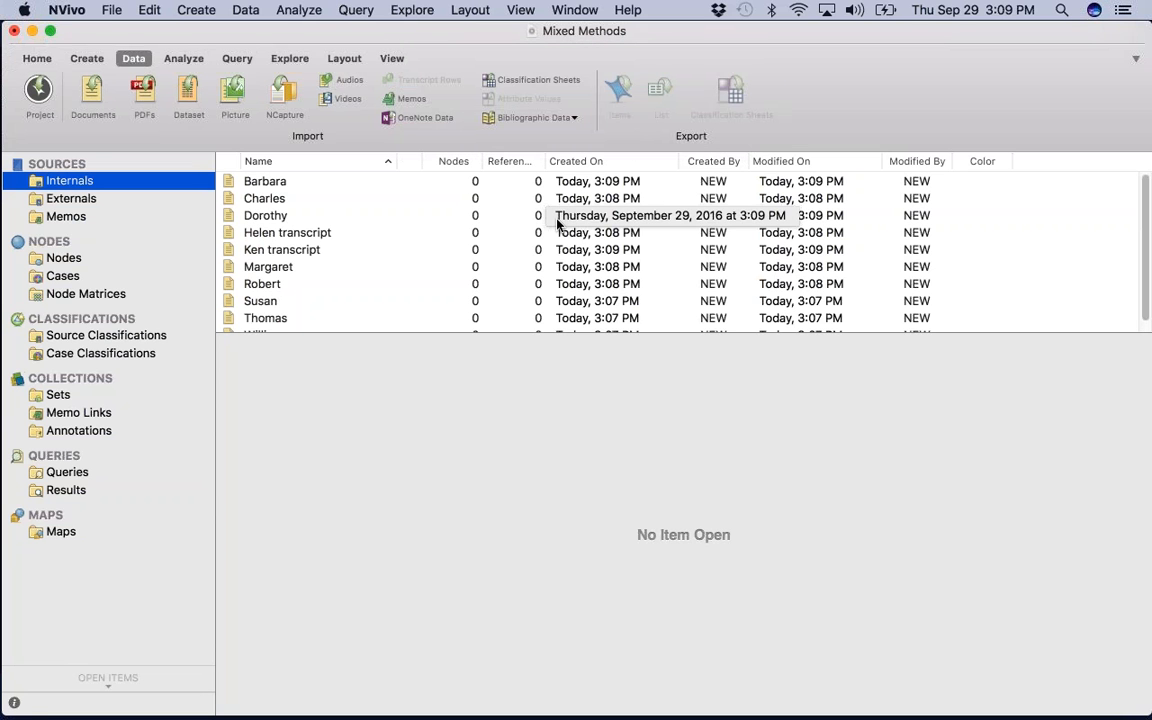
# Create cases from all the interview documents in Internals and display the Cases folder.
pyautogui.click(557, 221)
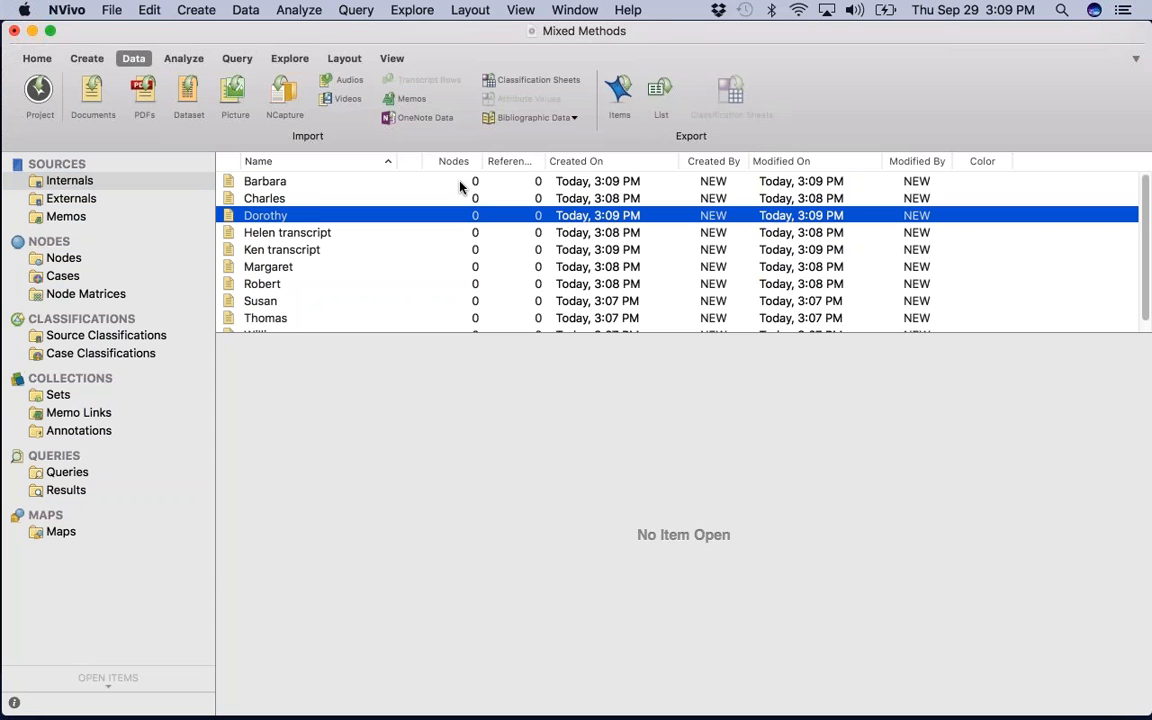
pyautogui.press('super+a')
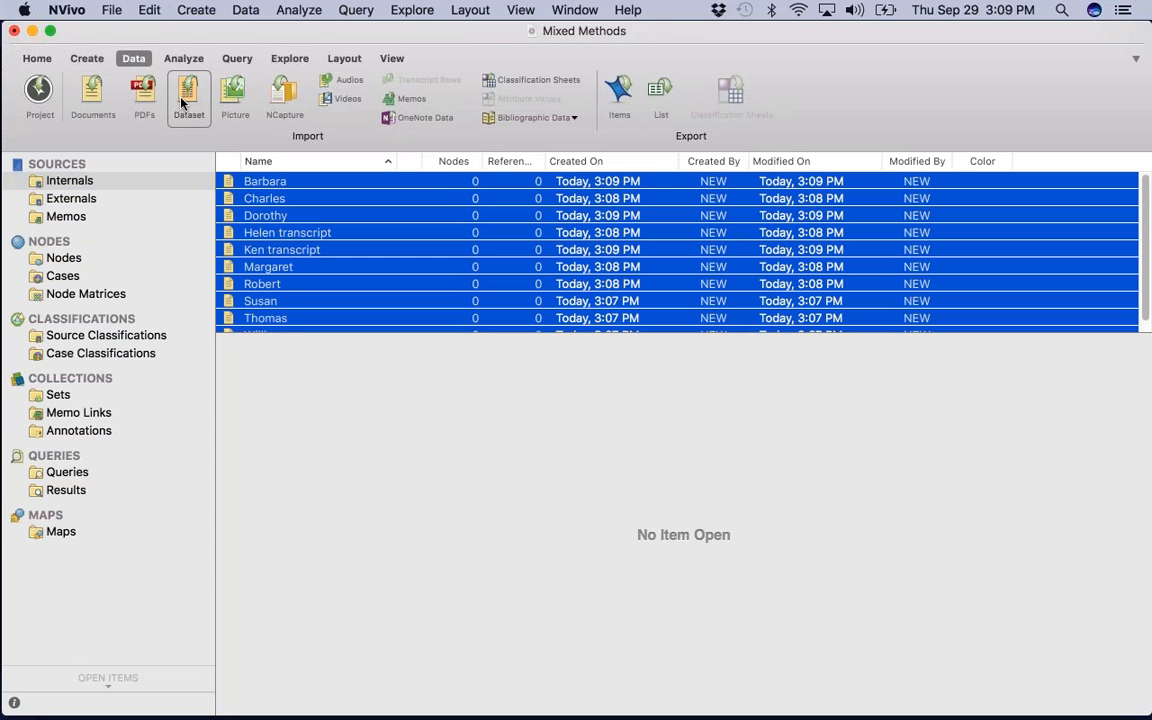
pyautogui.click(87, 58)
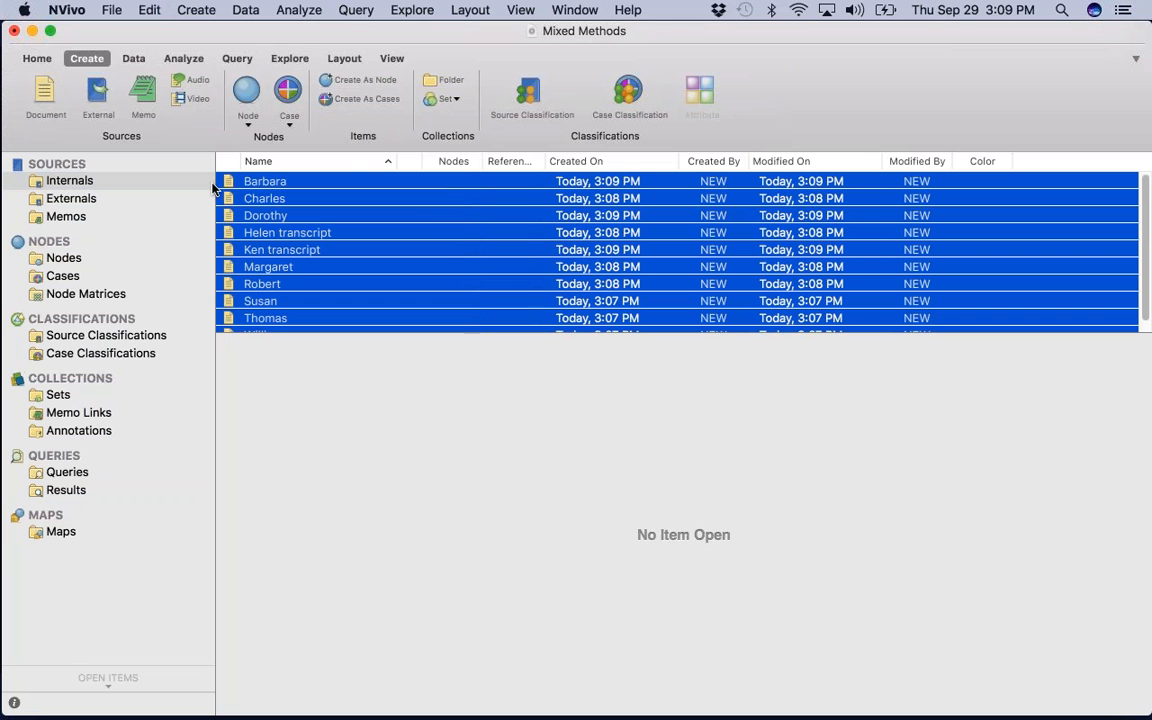
pyautogui.click(62, 271)
pyautogui.scroll(-2, 345, 226)
pyautogui.scroll(2, 345, 226)
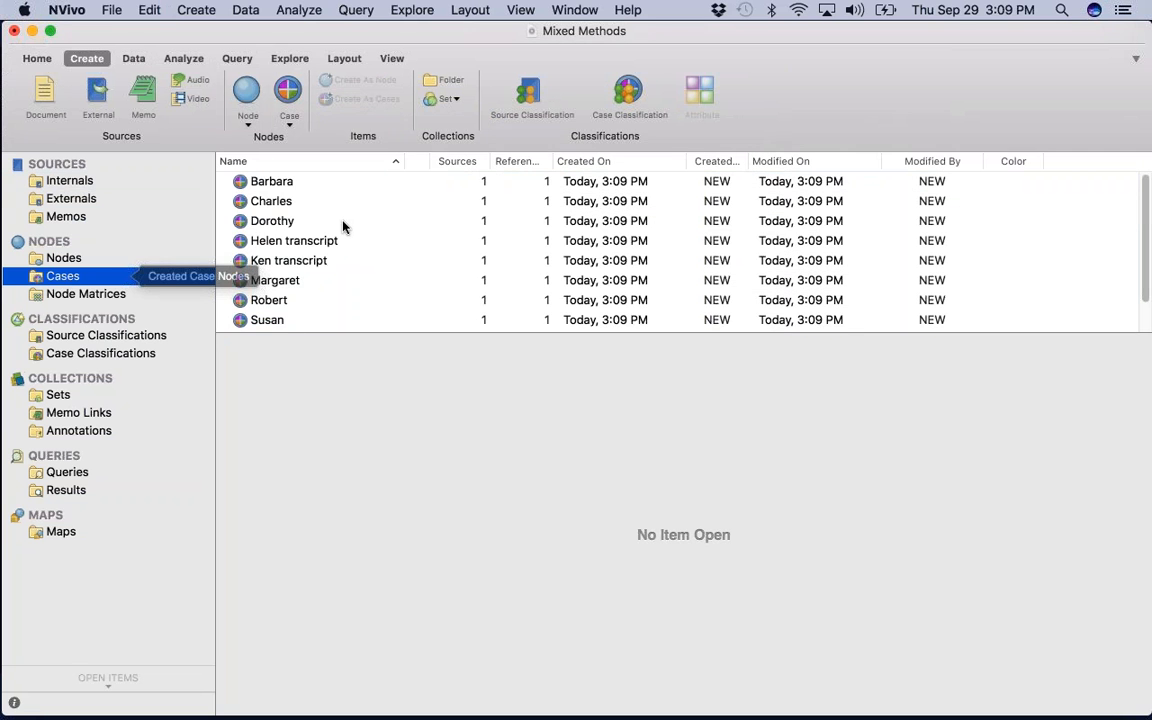
# Open the first interview document in Internals to read its text, and open the matching case for comparison.
pyautogui.click(266, 183)
pyautogui.click(70, 181)
pyautogui.press('super+a')
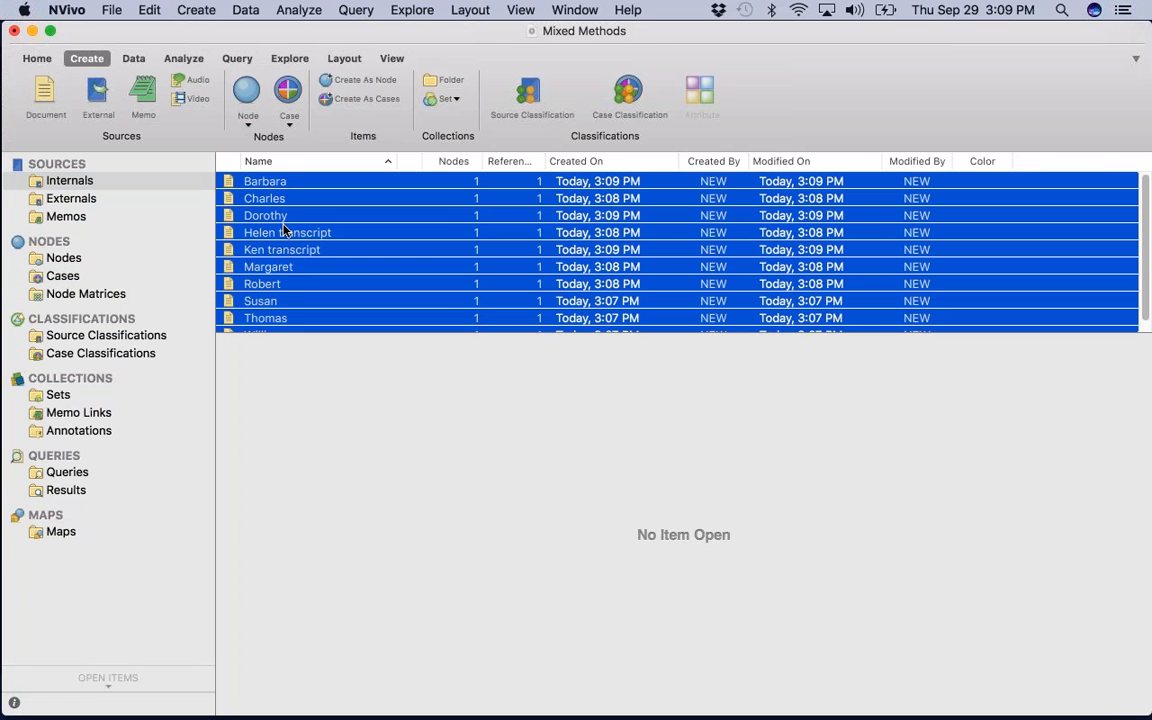
pyautogui.click(328, 283)
pyautogui.doubleClick(280, 184)
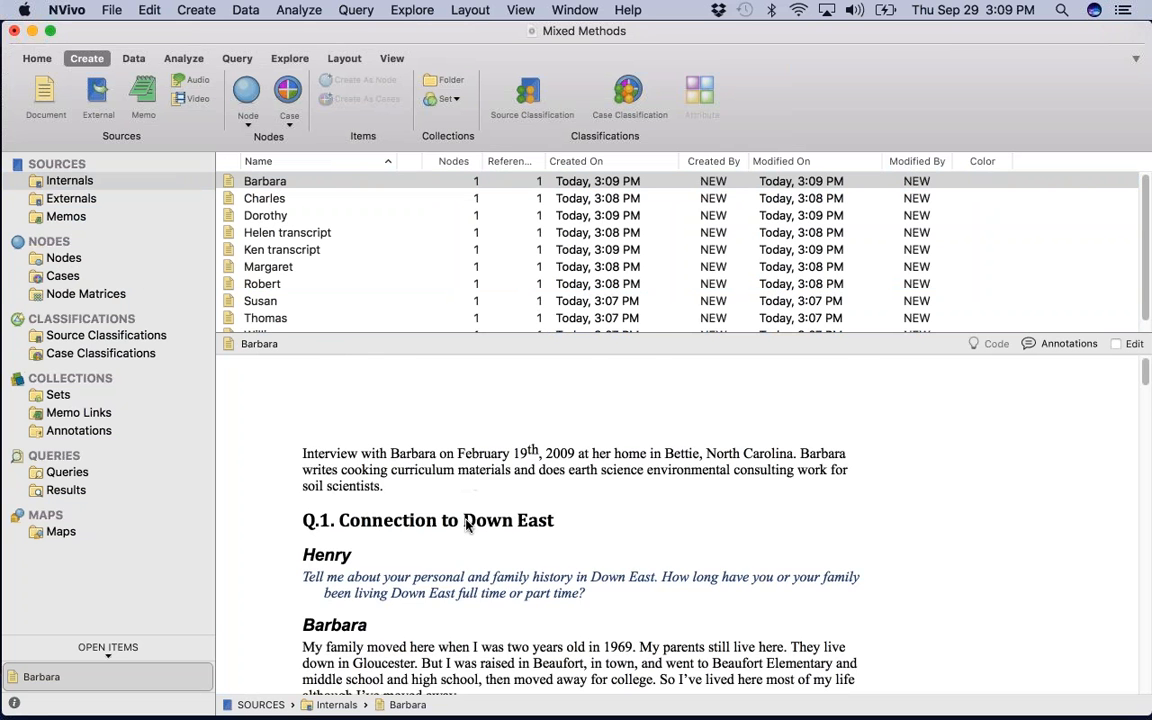
pyautogui.scroll(-3, 466, 527)
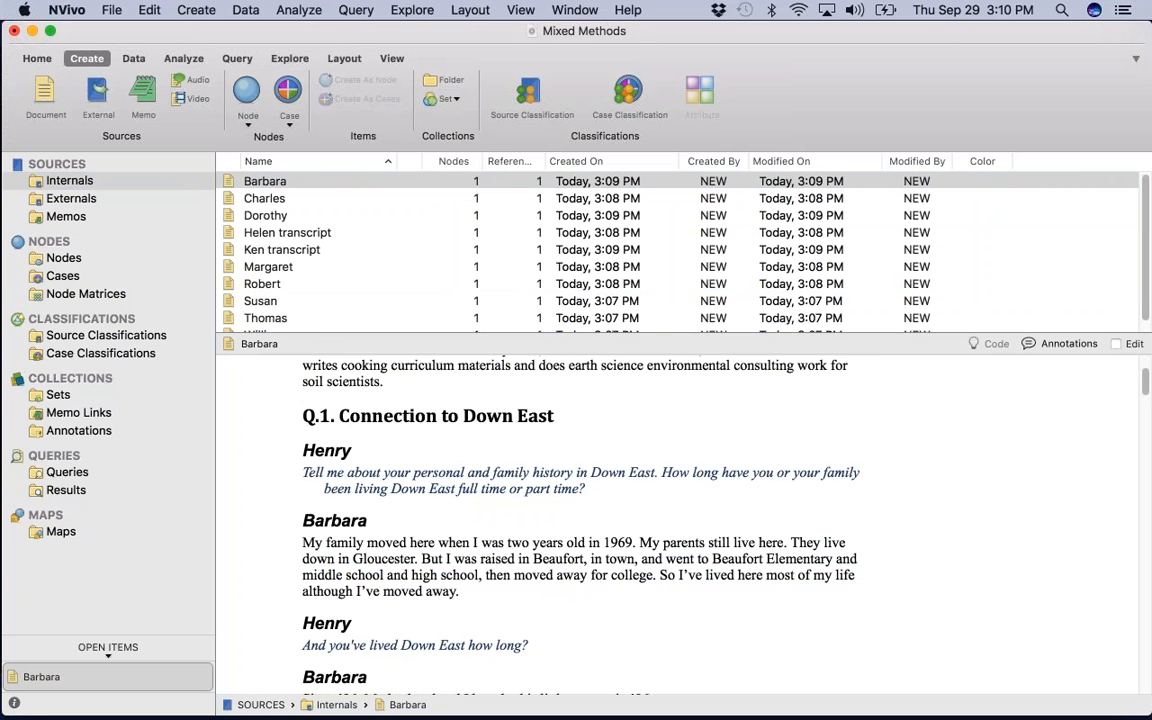
pyautogui.scroll(-8, 680, 520)
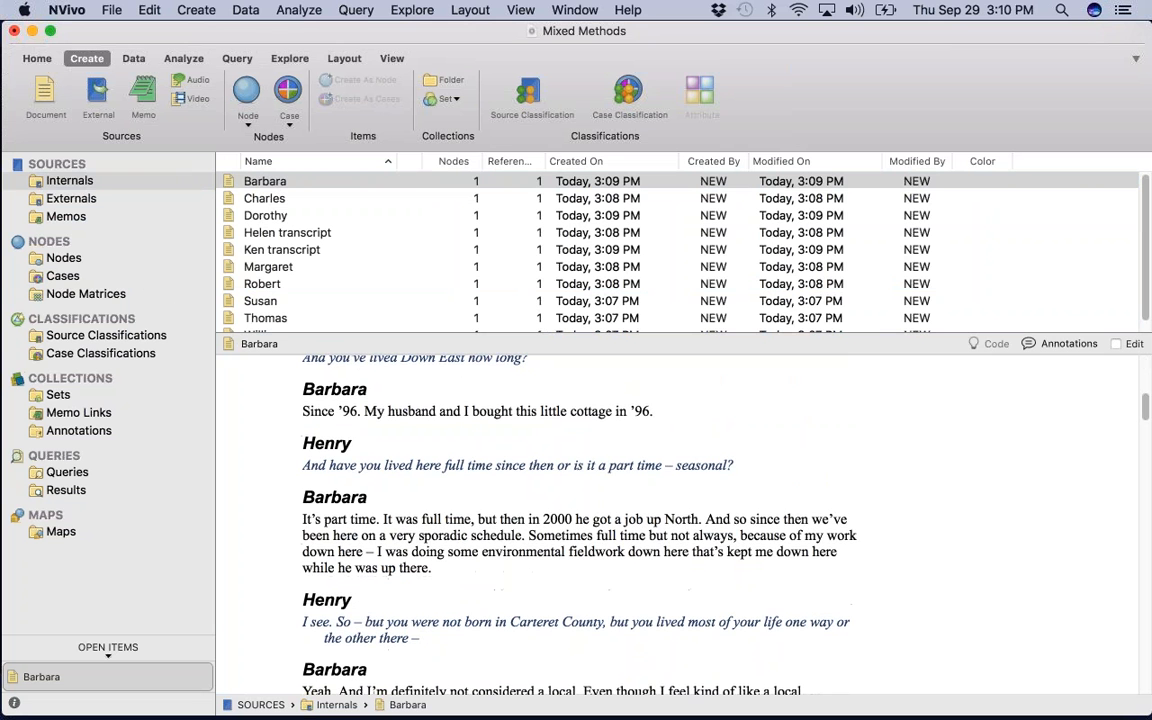
pyautogui.click(60, 276)
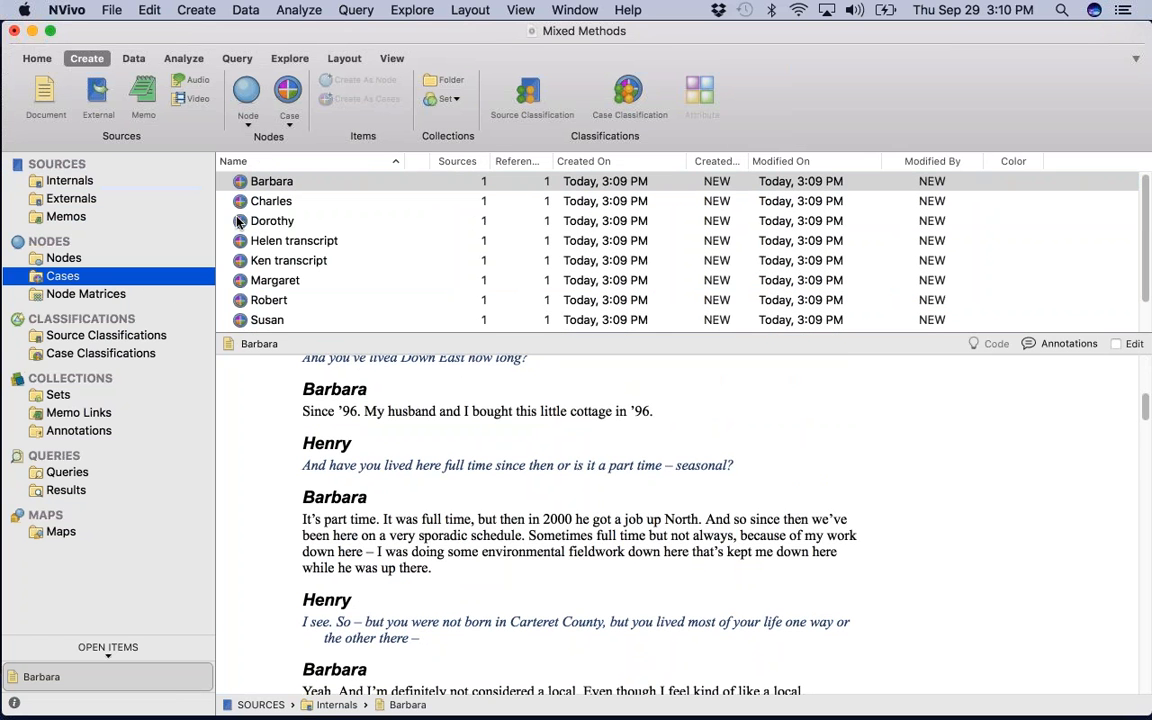
pyautogui.doubleClick(267, 182)
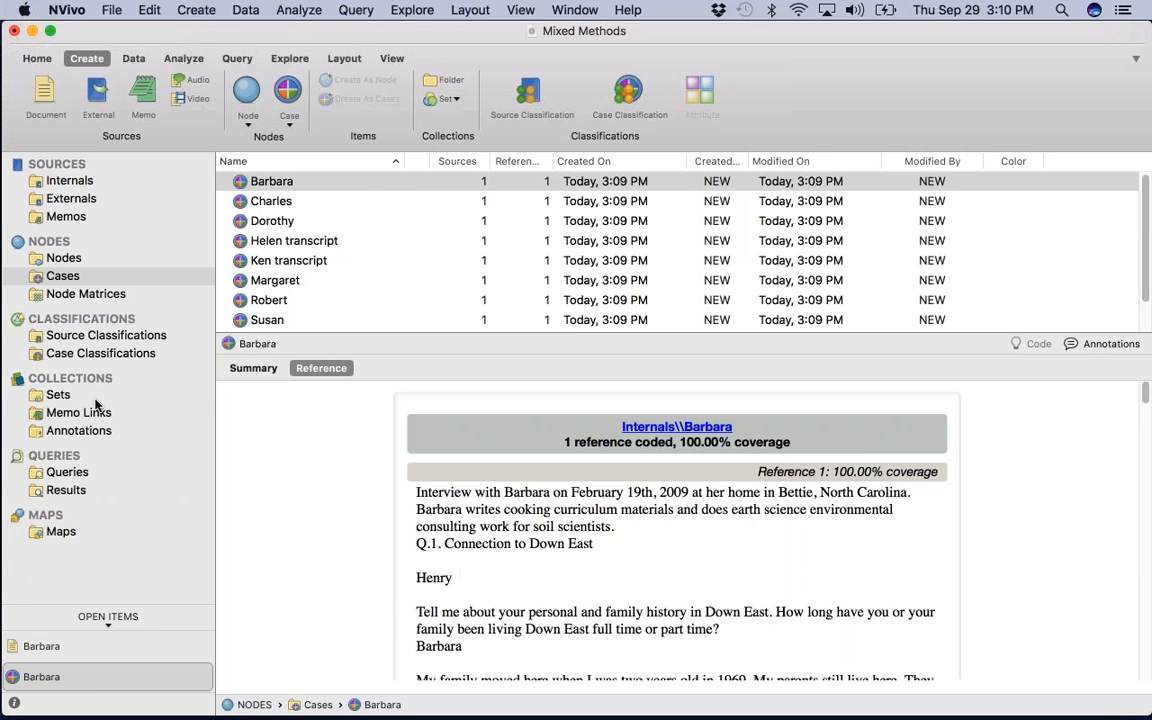
# Create a new set named "Female Participants" under Sets.
pyautogui.click(58, 395)
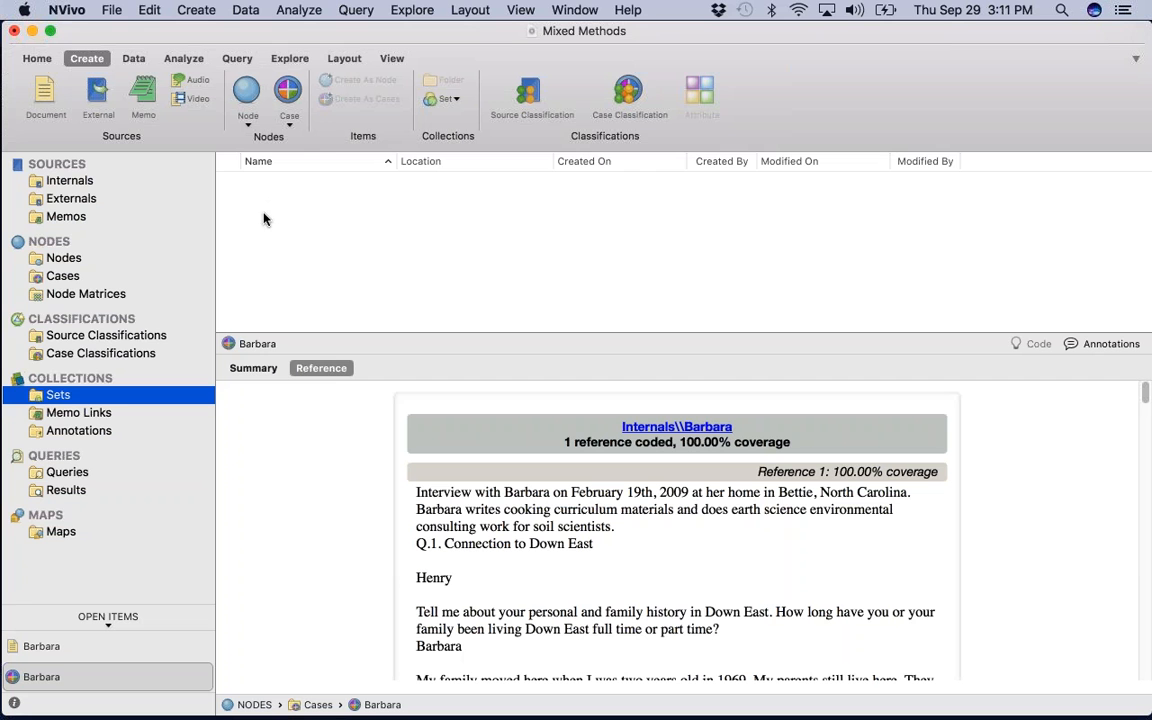
pyautogui.rightClick(272, 214)
pyautogui.click(283, 224)
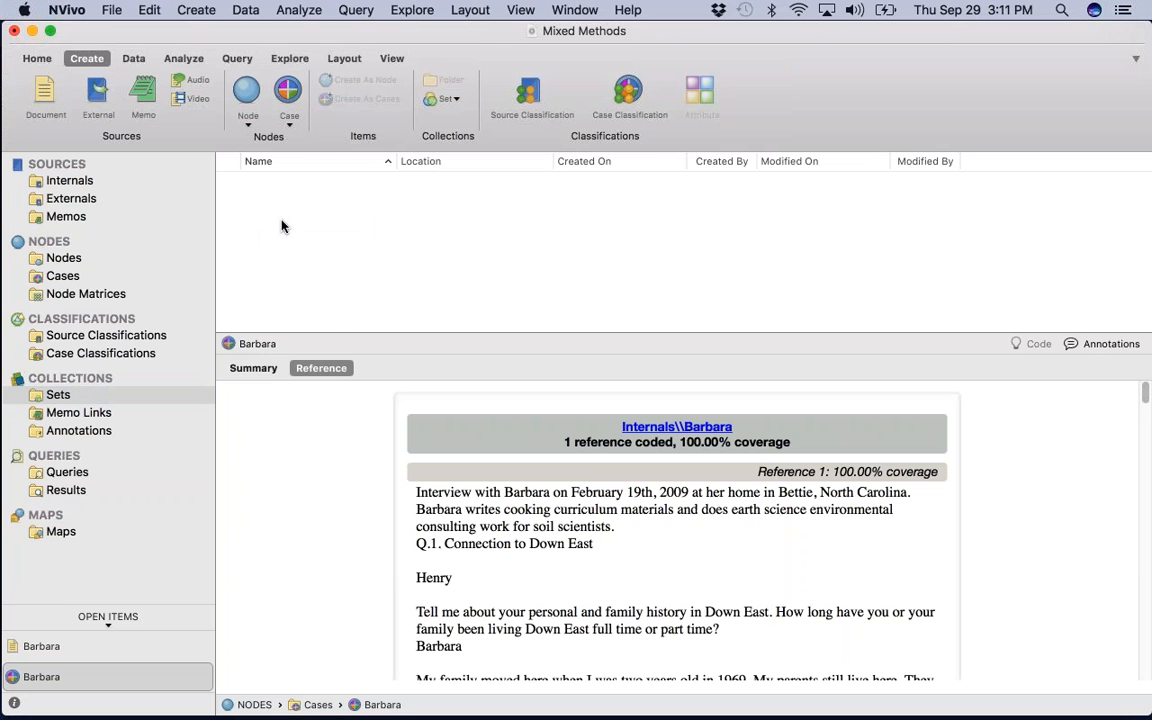
pyautogui.write('Fema')
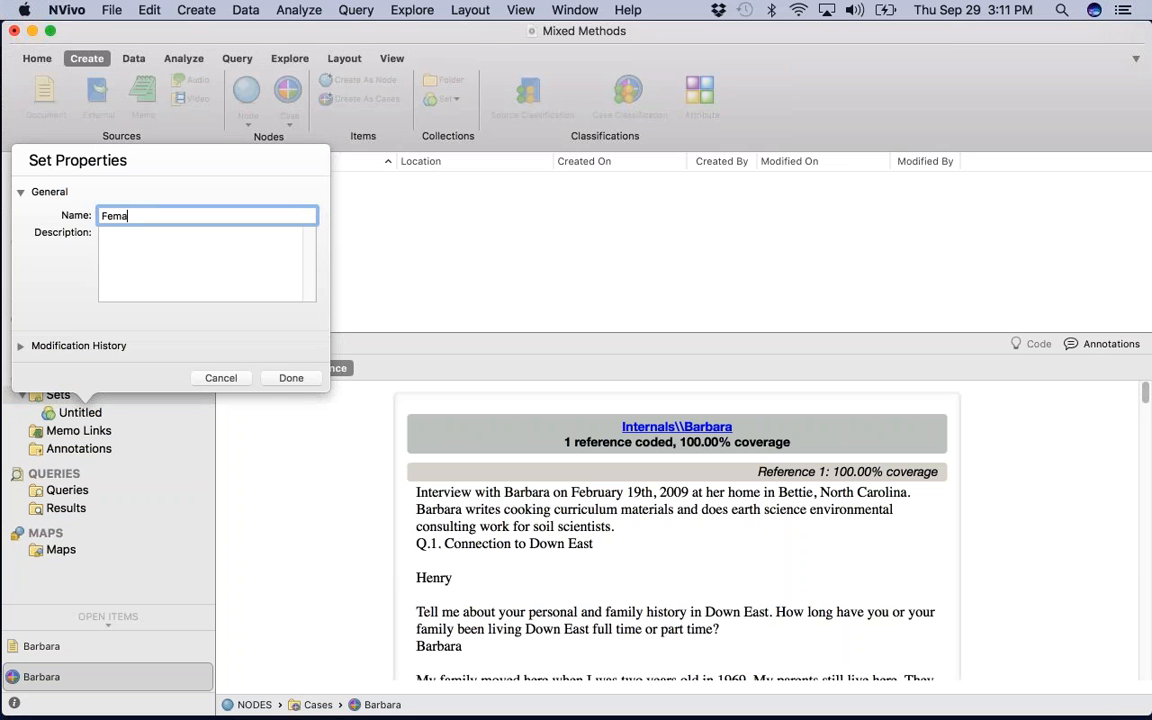
pyautogui.write('le Participants')
pyautogui.press('Return')
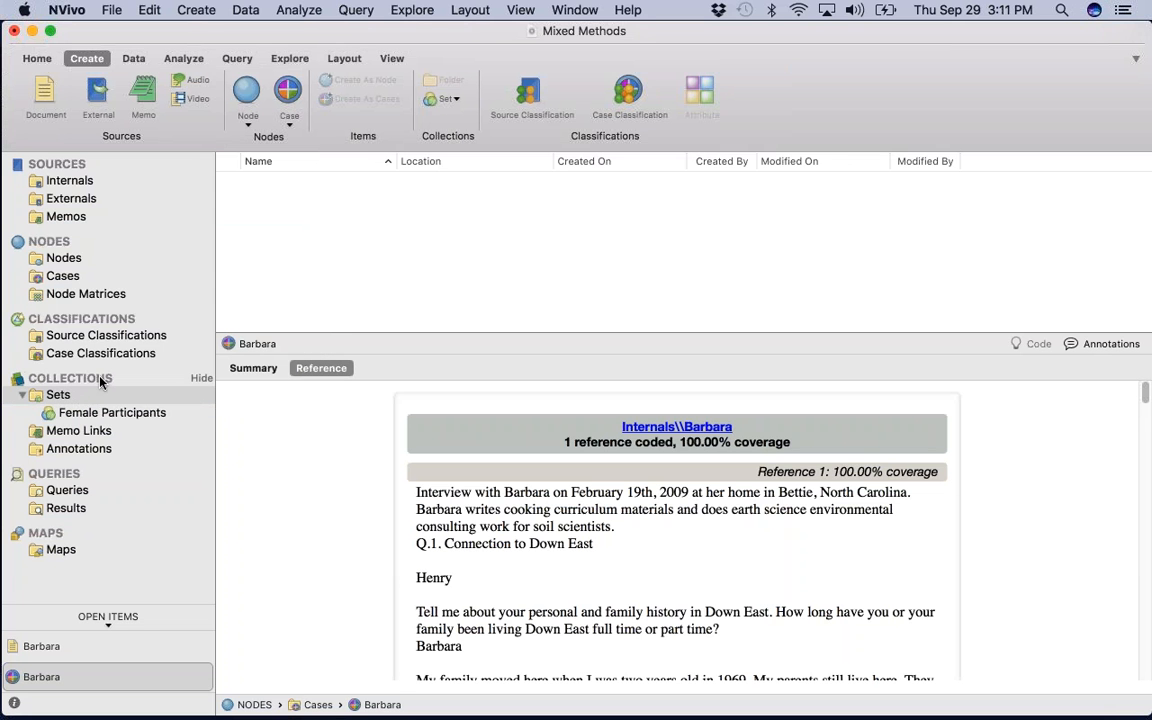
# Create a second set named "Male Participants" under Sets.
pyautogui.rightClick(274, 260)
pyautogui.click(288, 278)
pyautogui.write('M')
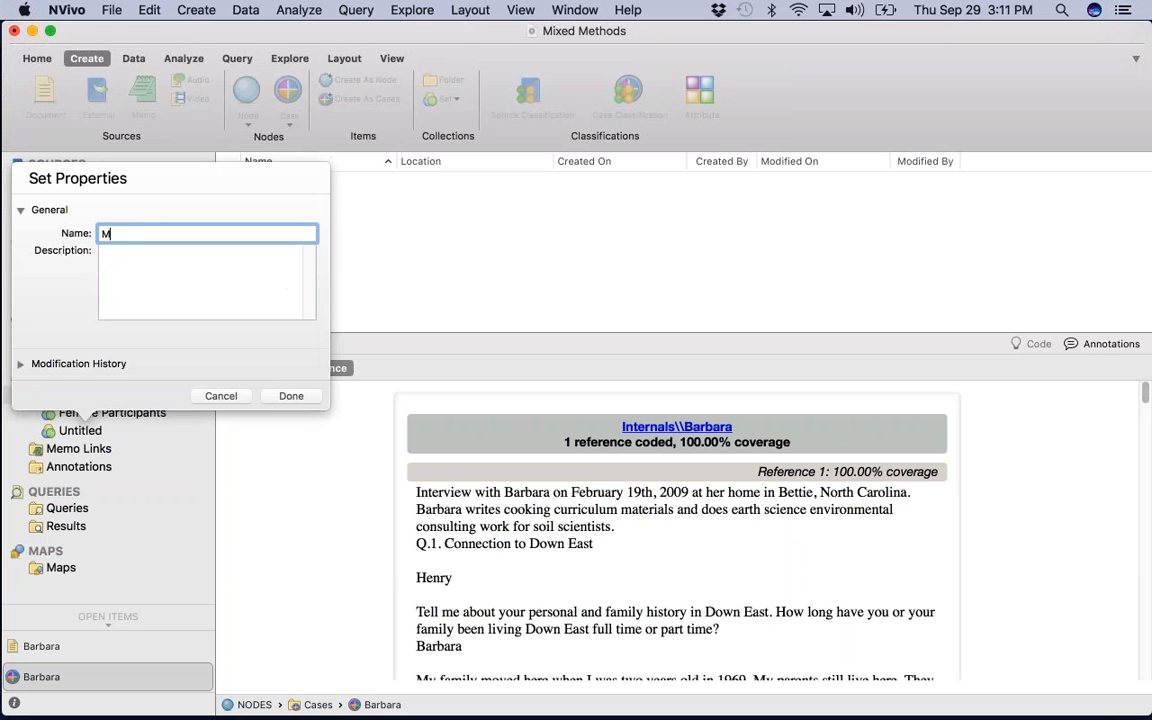
pyautogui.write('ale Participants')
pyautogui.press('Return')
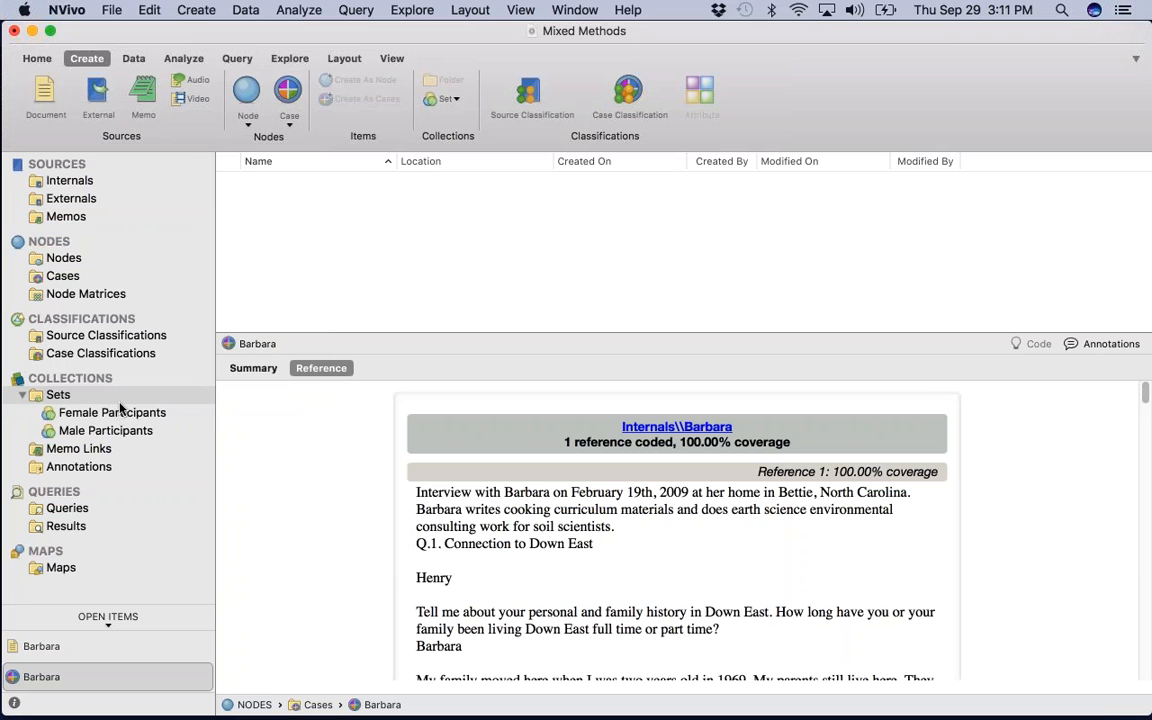
# Add the five women's cases (first, third, fourth, sixth and eighth in Cases) as members of the Female Participants set.
pyautogui.click(121, 416)
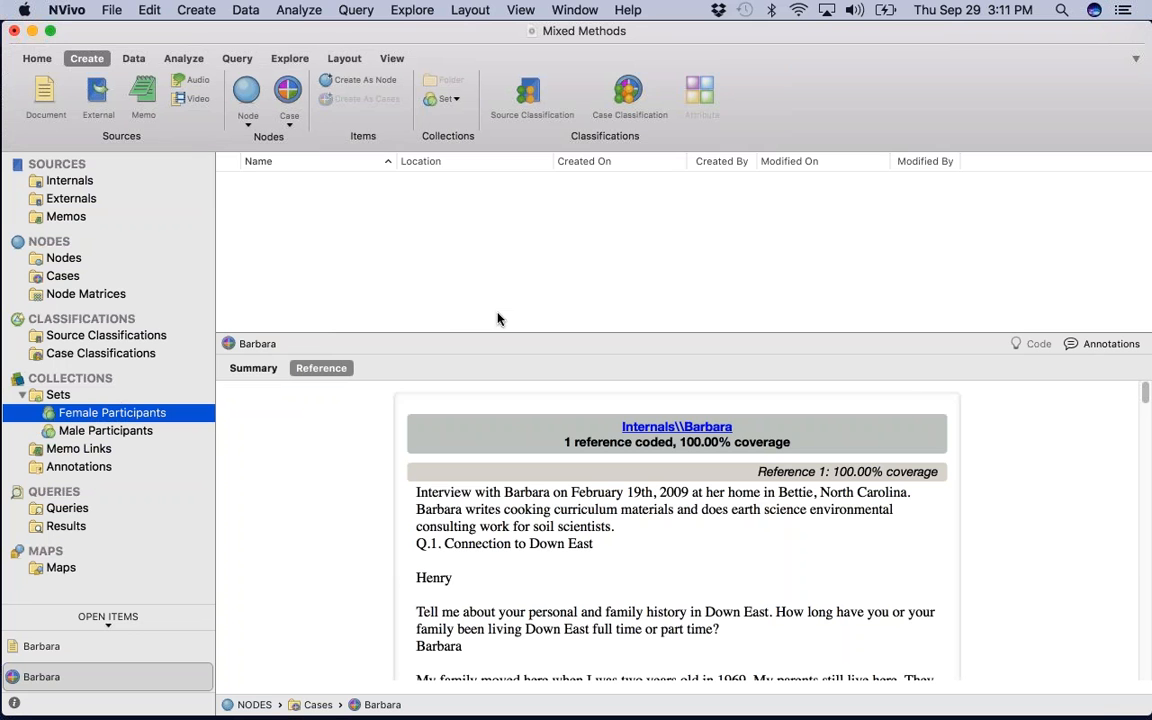
pyautogui.rightClick(292, 214)
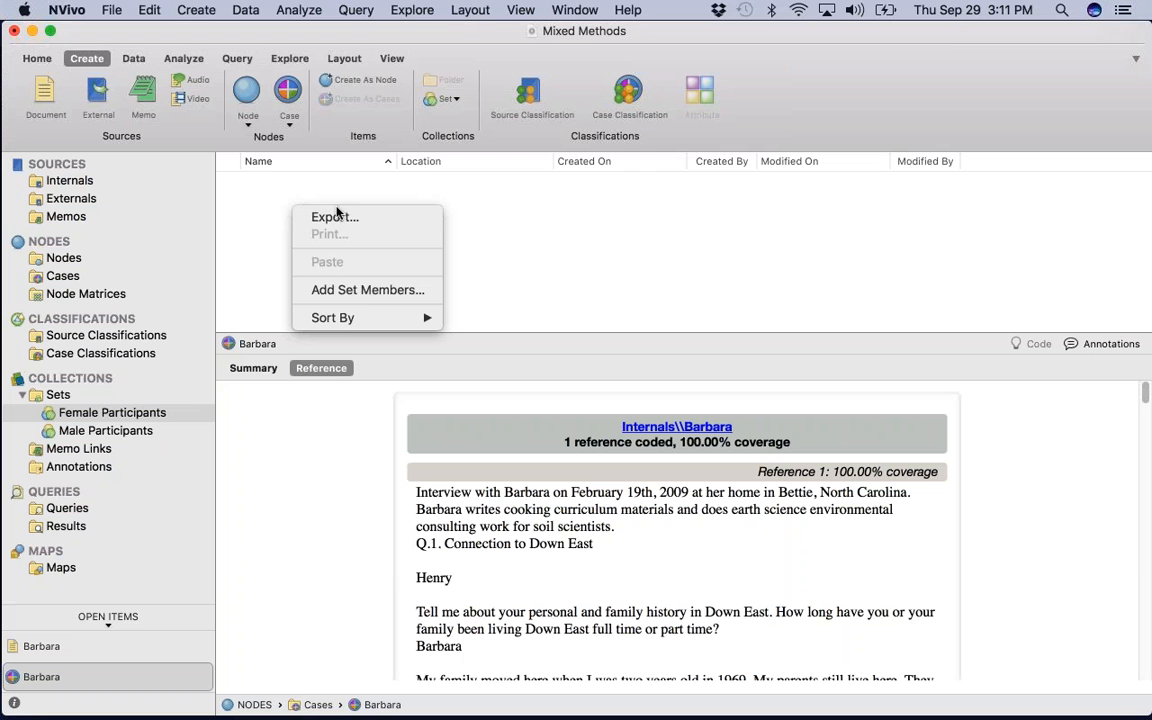
pyautogui.click(330, 290)
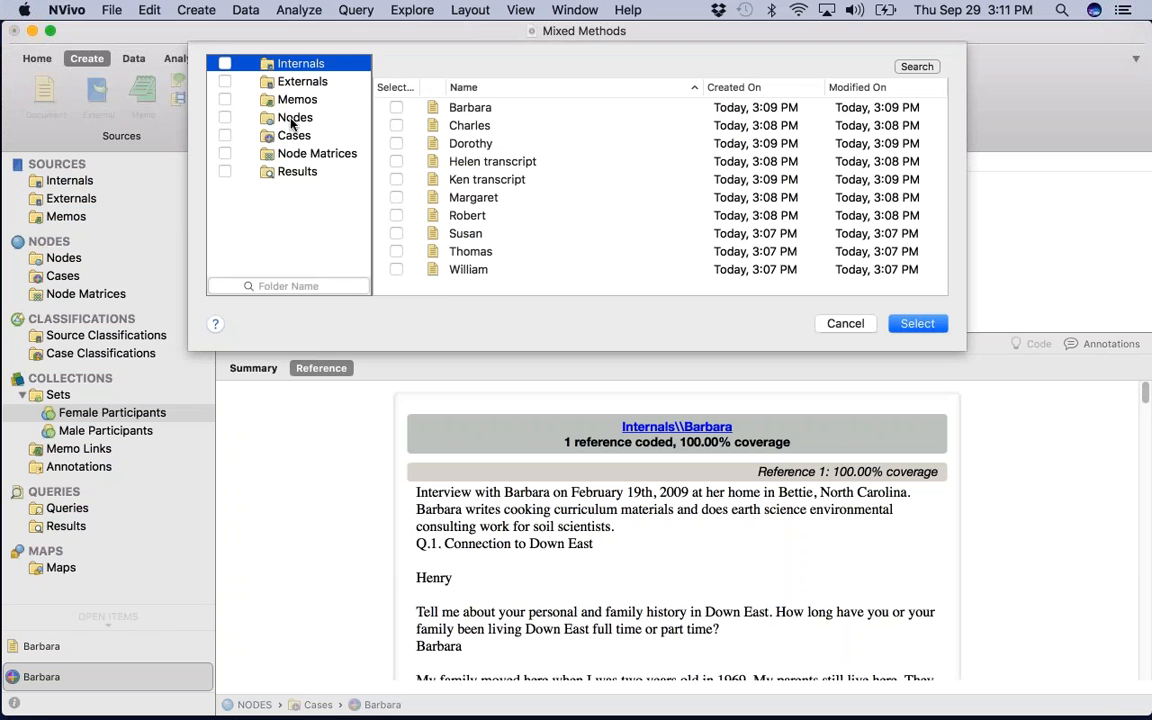
pyautogui.click(293, 135)
pyautogui.click(396, 107)
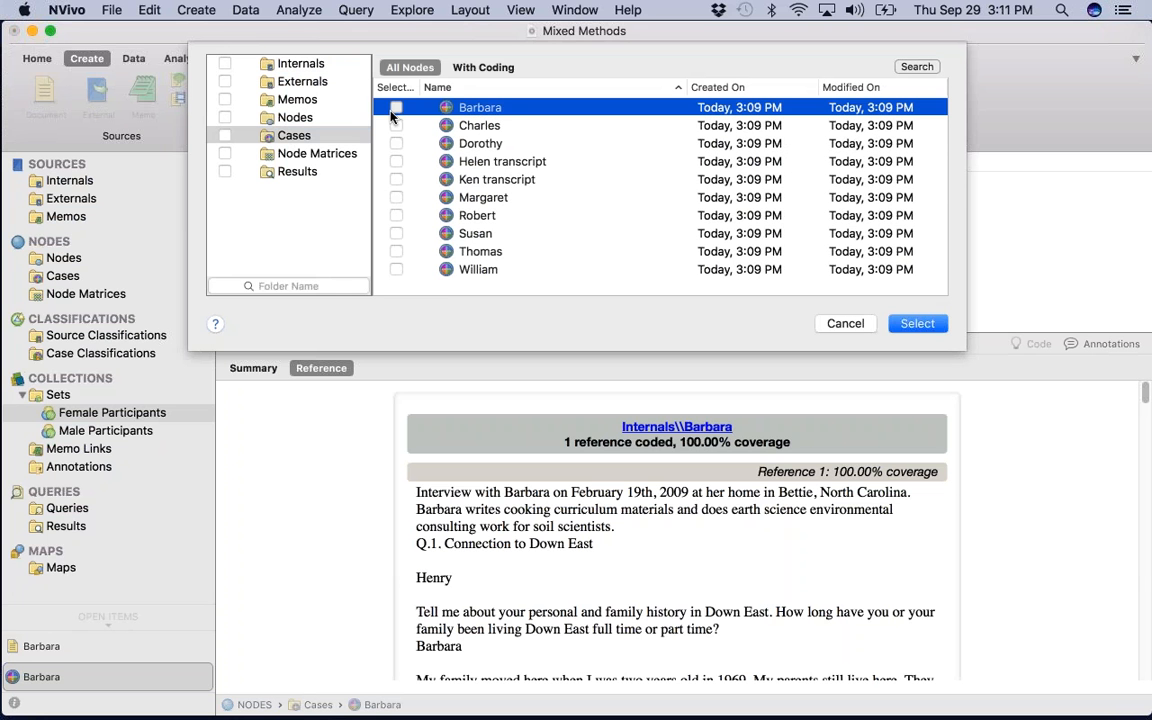
pyautogui.click(396, 143)
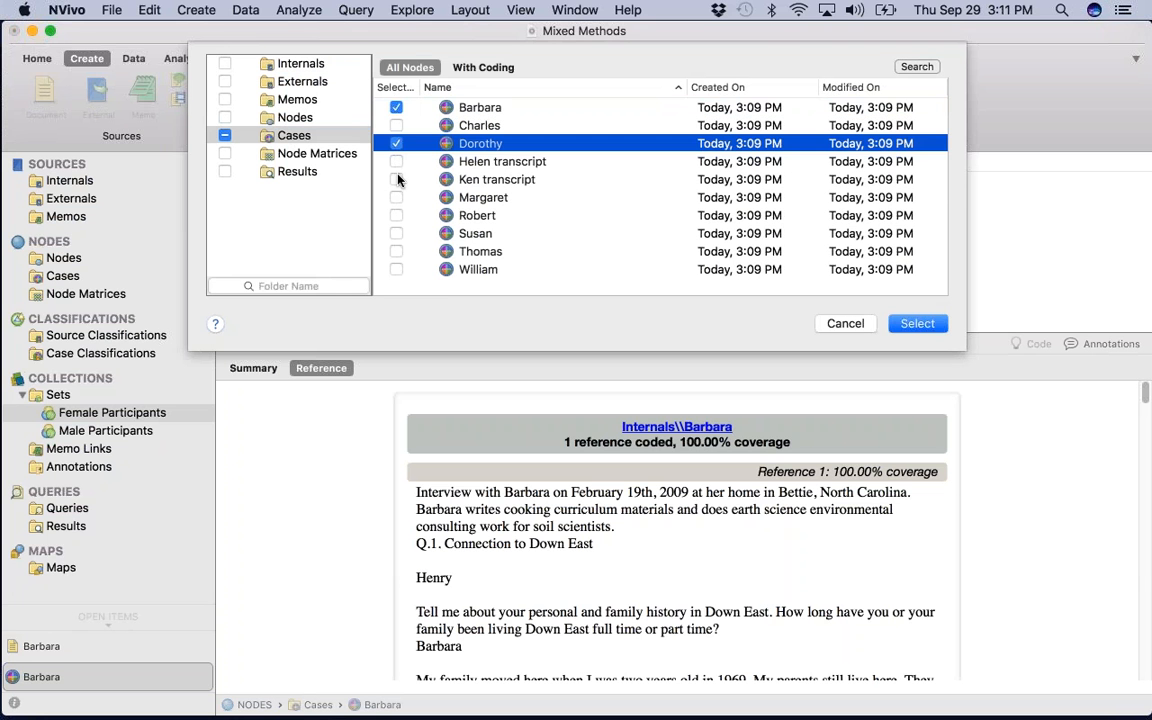
pyautogui.click(396, 161)
pyautogui.click(396, 197)
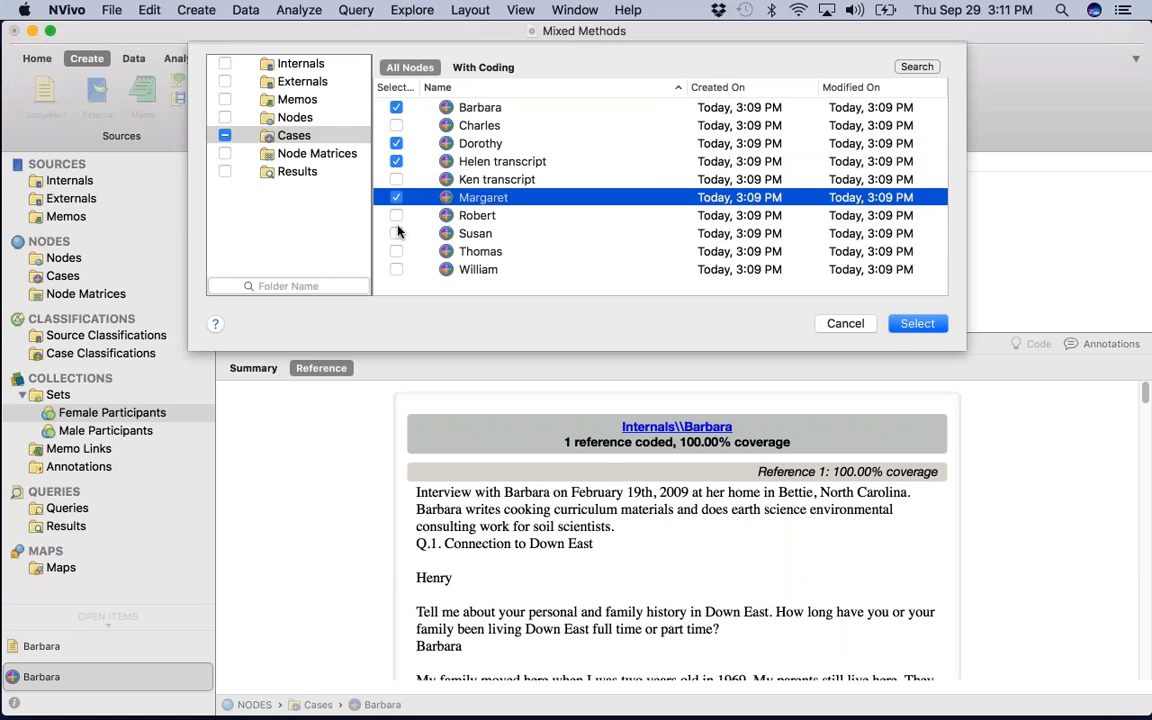
pyautogui.click(396, 233)
pyautogui.click(912, 323)
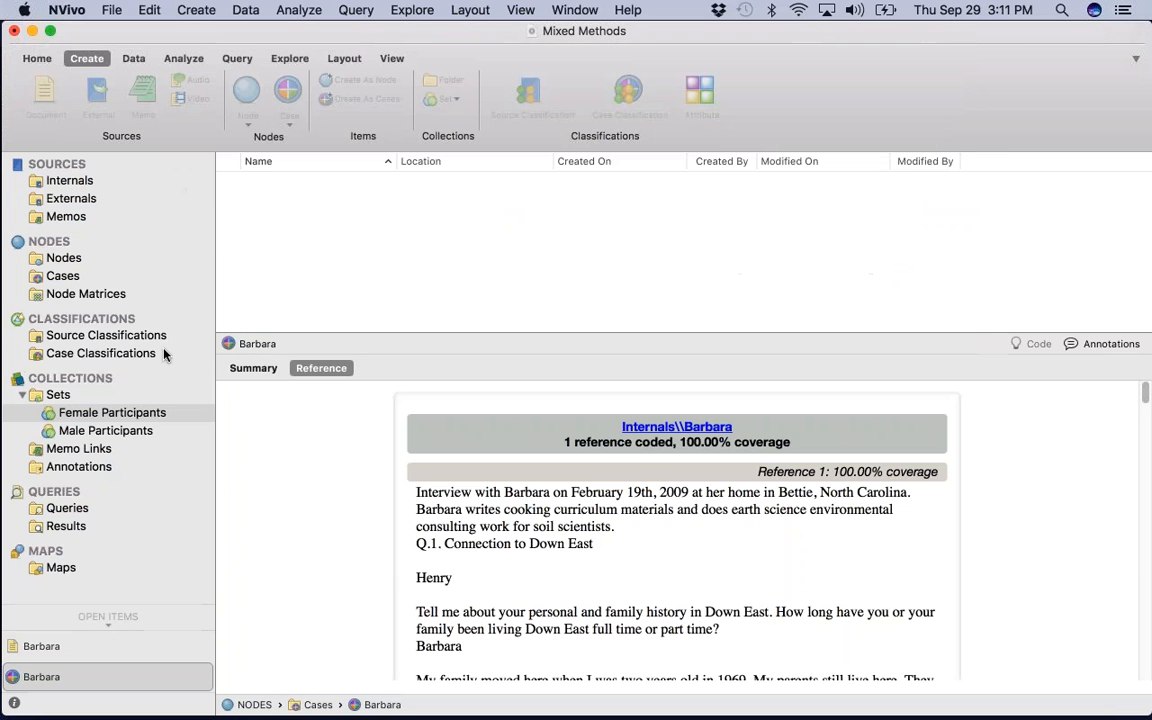
# Add the five men's interview documents (second, fifth, seventh, ninth and tenth in Internals) as members of the Male Participants set.
pyautogui.click(110, 432)
pyautogui.rightClick(258, 244)
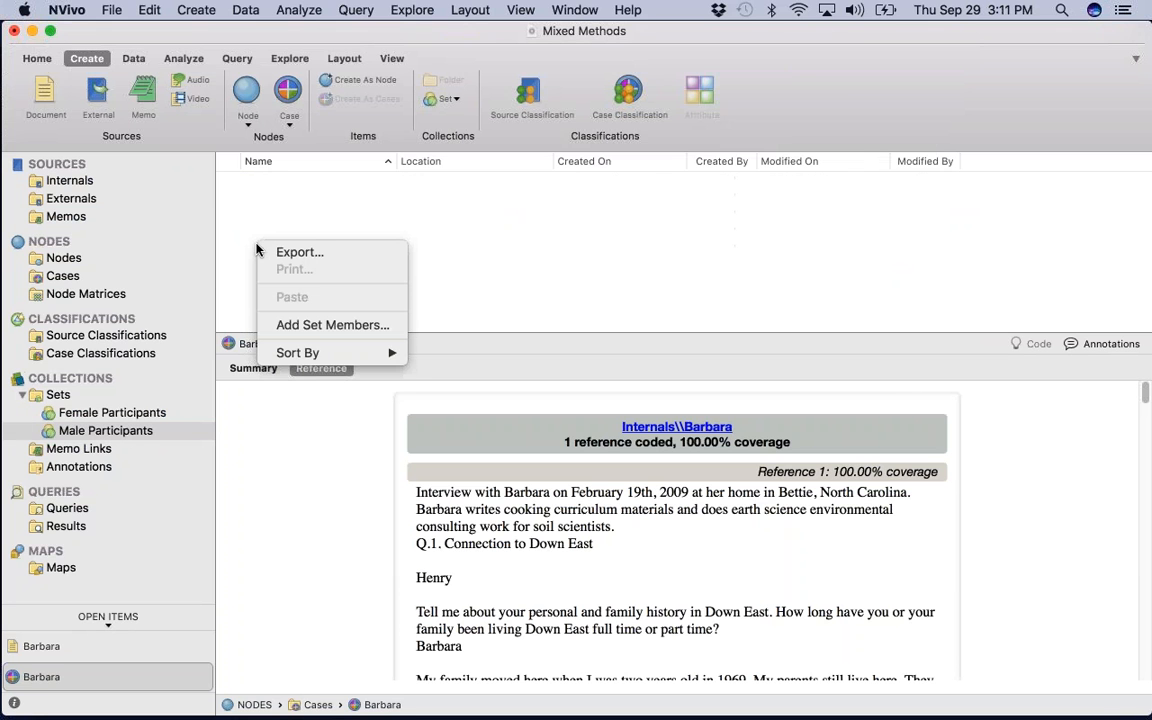
pyautogui.click(333, 325)
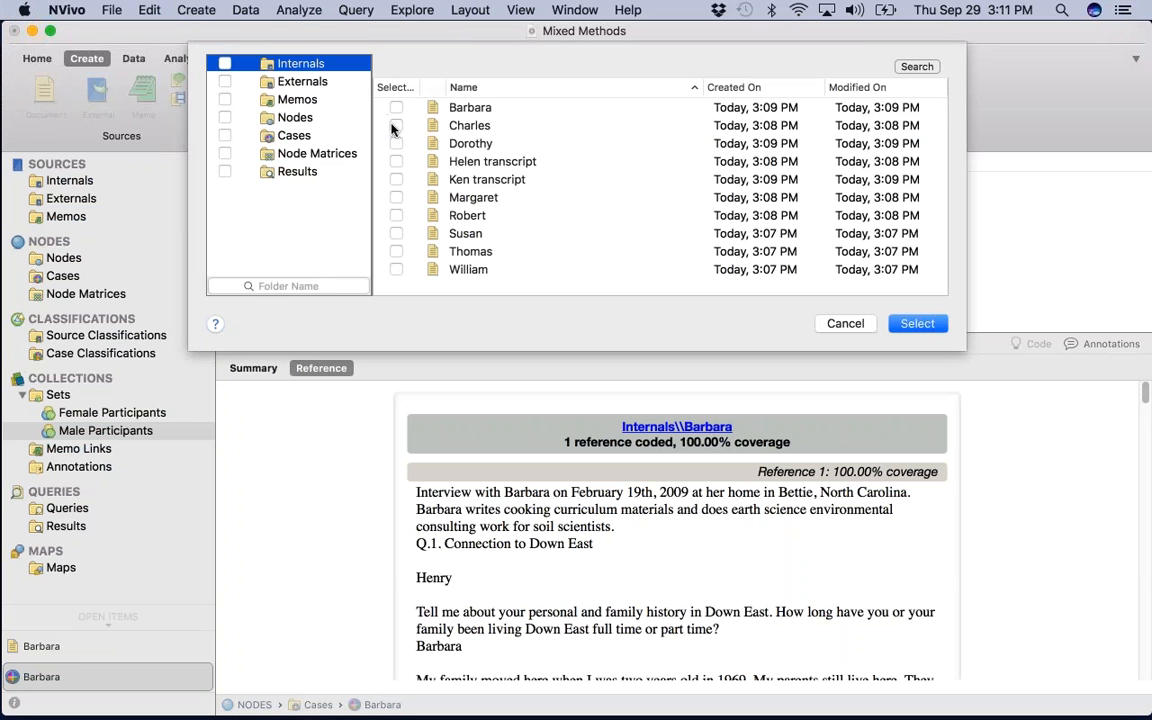
pyautogui.click(396, 125)
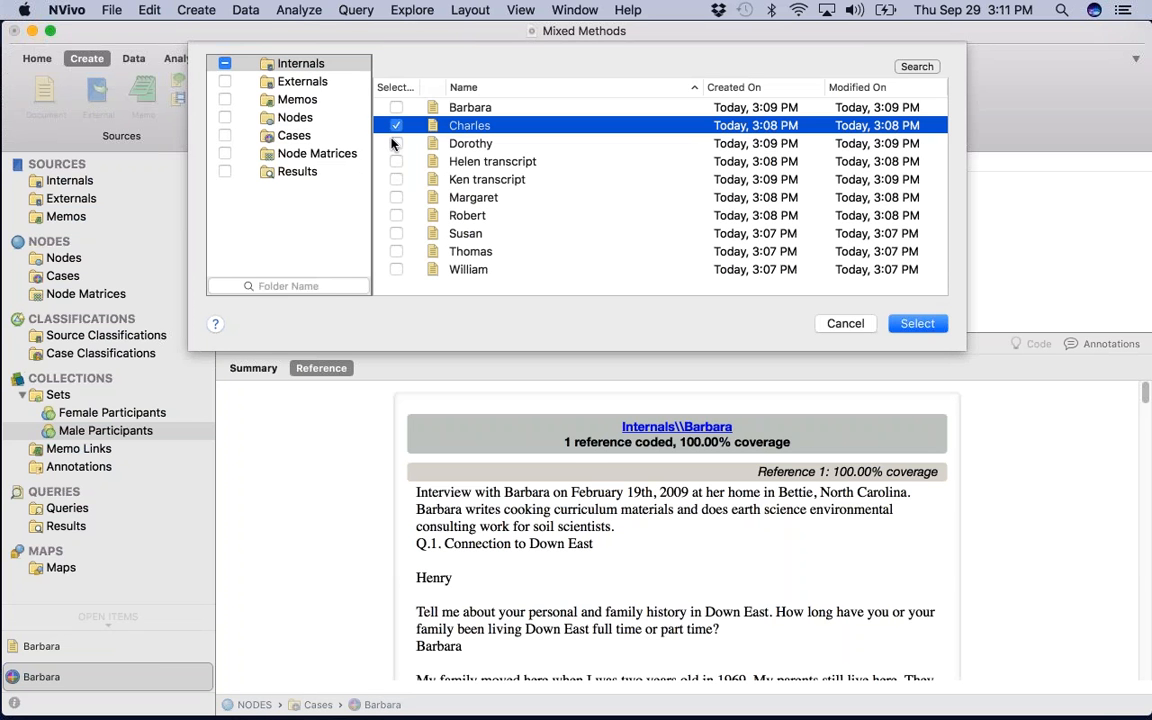
pyautogui.click(396, 180)
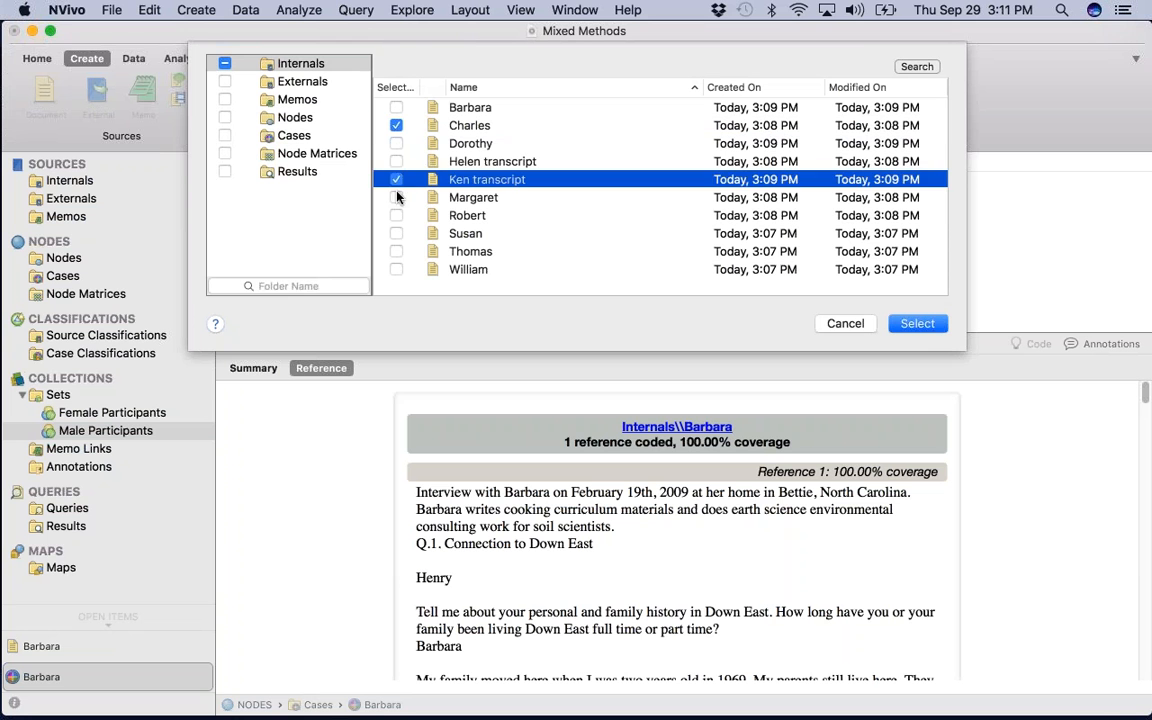
pyautogui.click(396, 215)
pyautogui.click(396, 251)
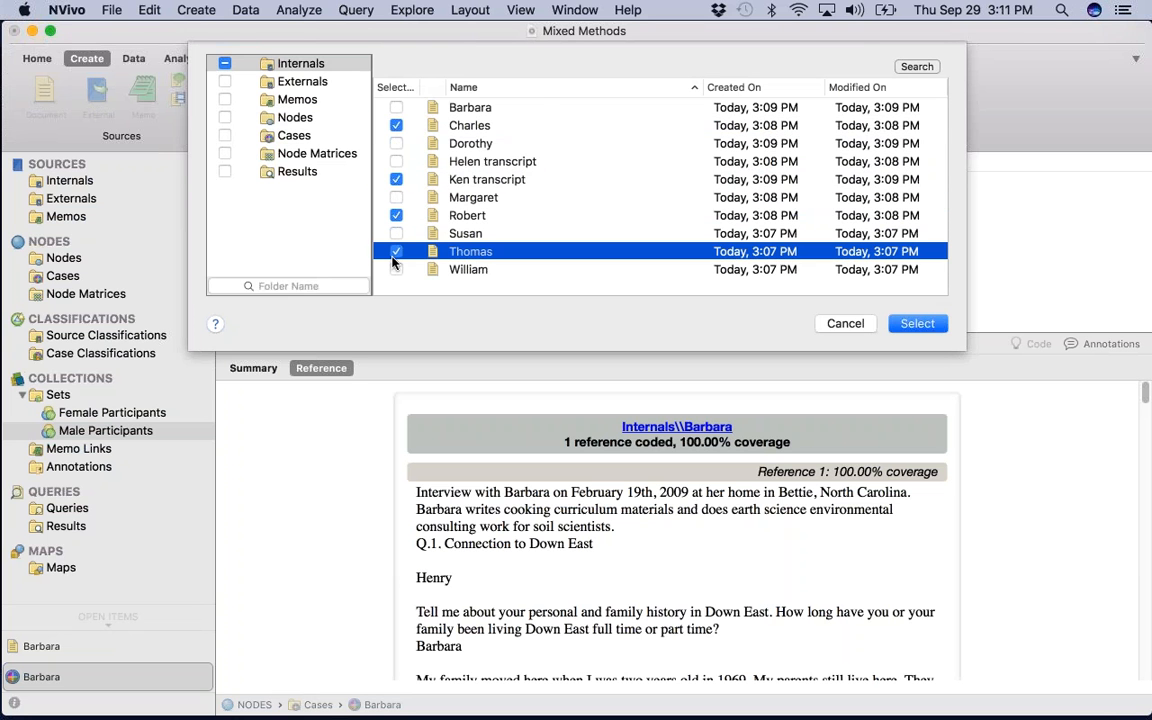
pyautogui.click(396, 269)
pyautogui.click(917, 323)
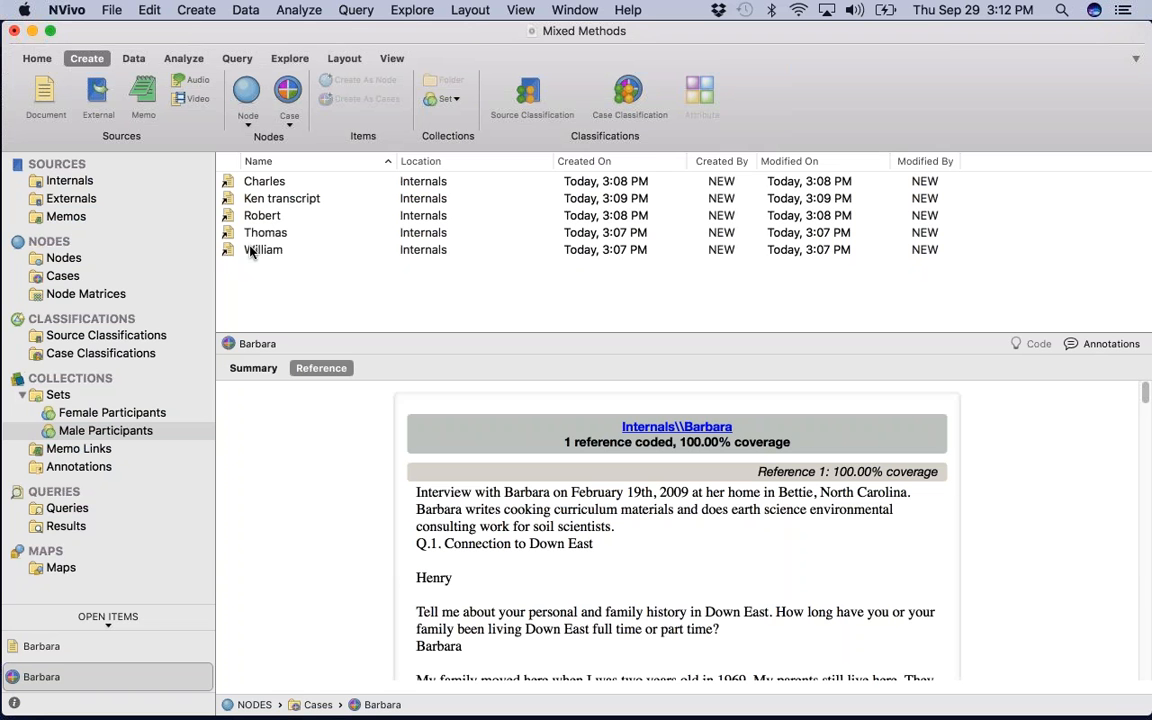
# Start a classification sheet import under Case Classifications, using Interview Participants_Classification Sheet_Mac from the Other Data folder of Sample Project Data - Mac.
pyautogui.click(55, 275)
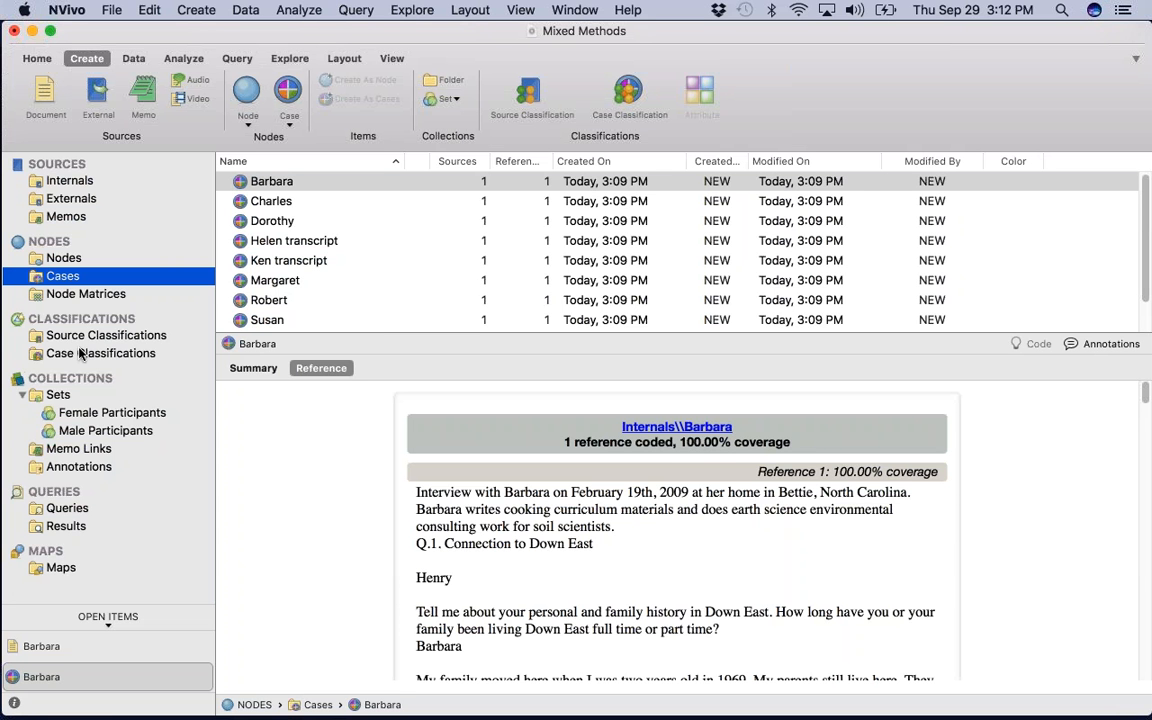
pyautogui.click(90, 353)
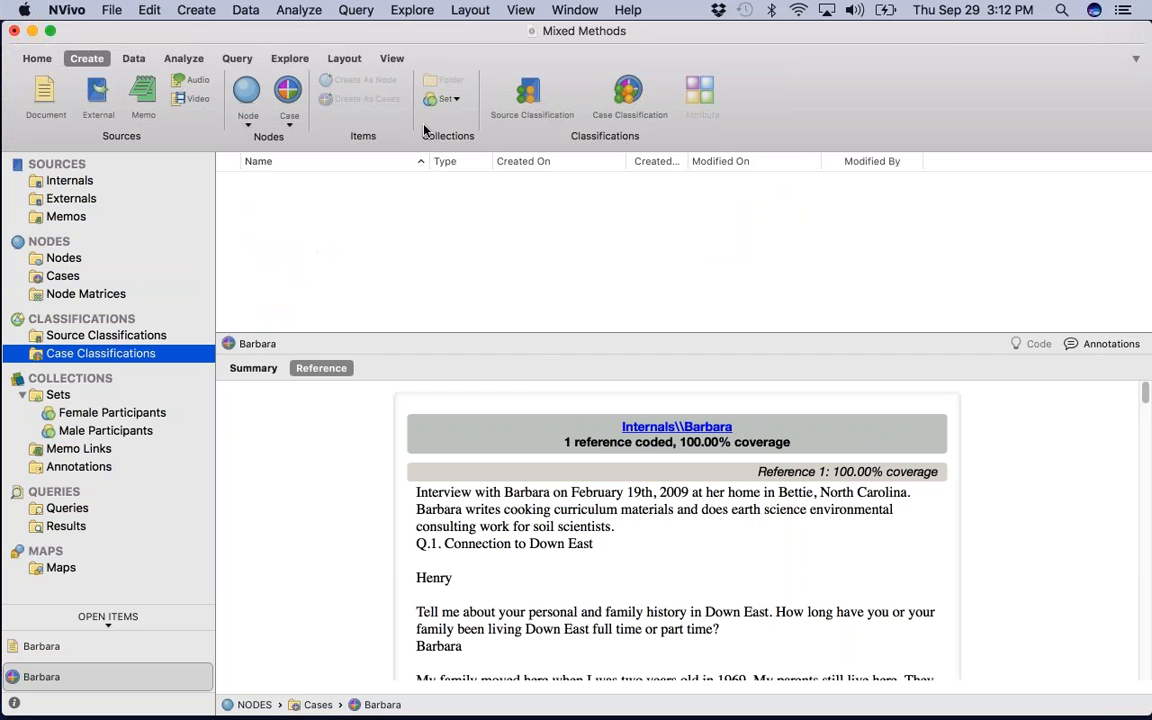
pyautogui.rightClick(312, 224)
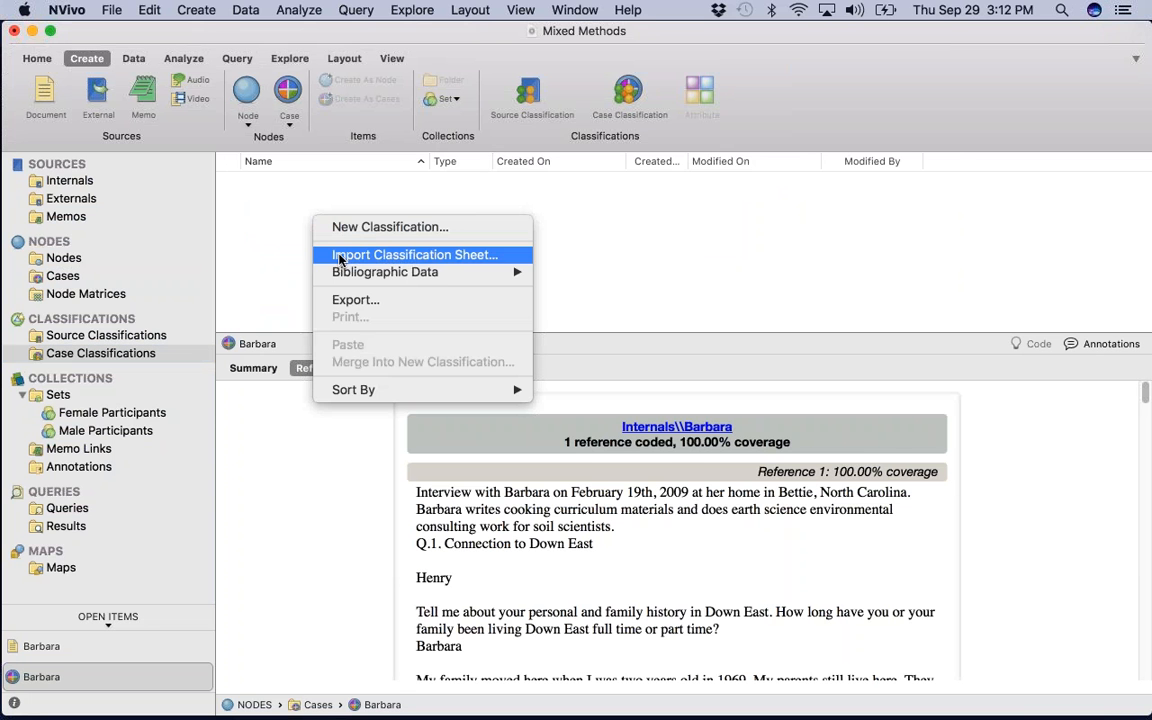
pyautogui.click(339, 257)
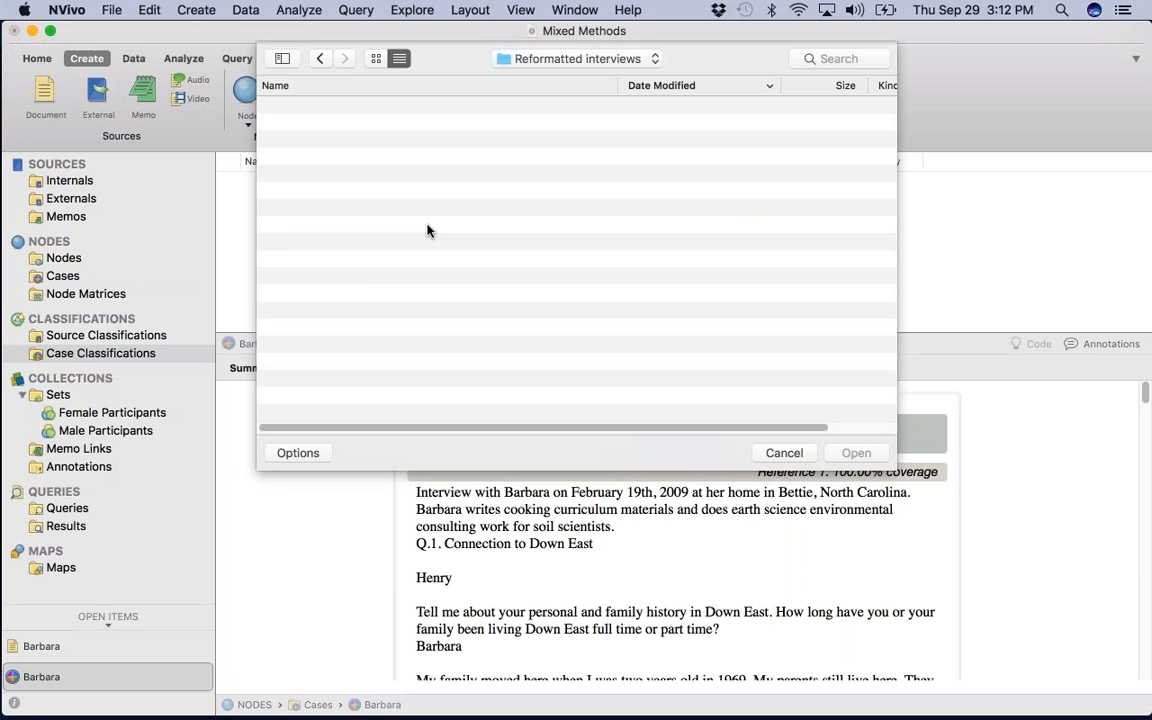
pyautogui.click(588, 60)
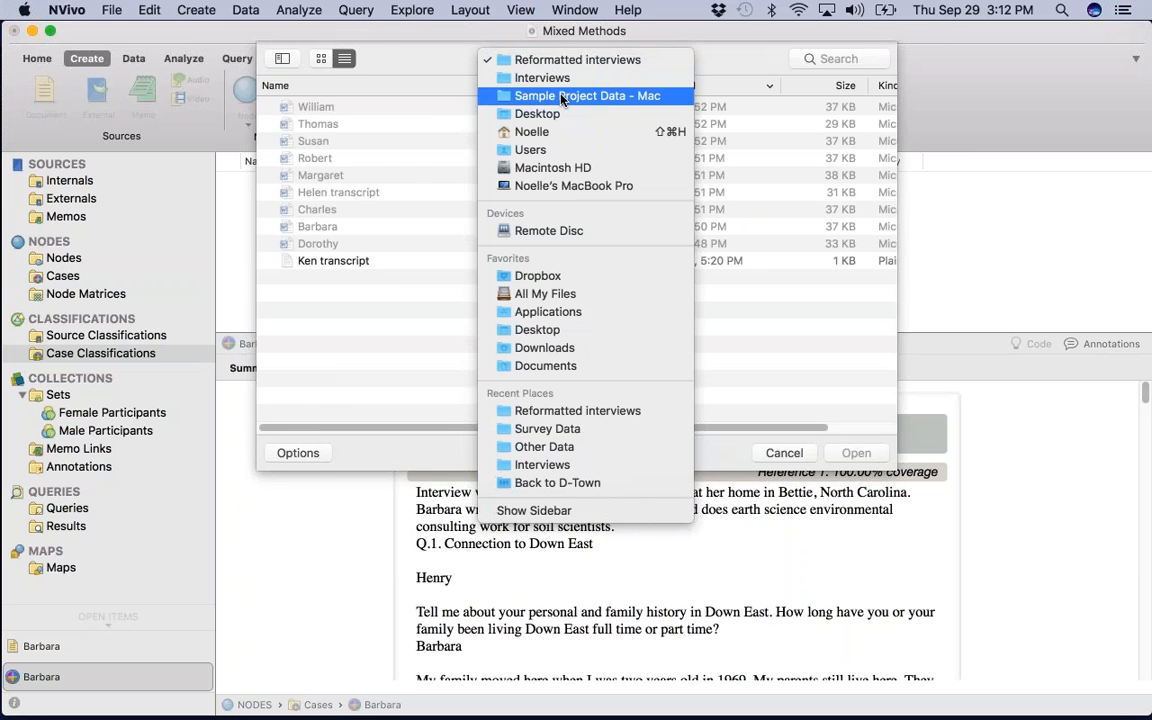
pyautogui.click(500, 95)
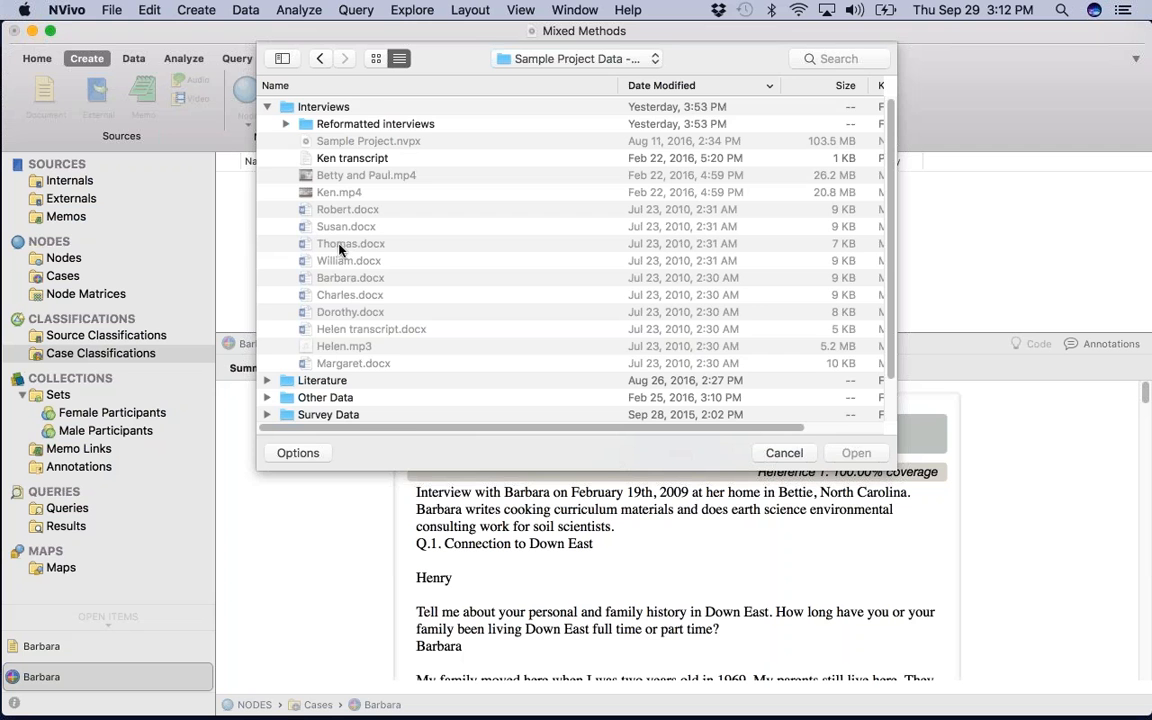
pyautogui.scroll(-1, 330, 240)
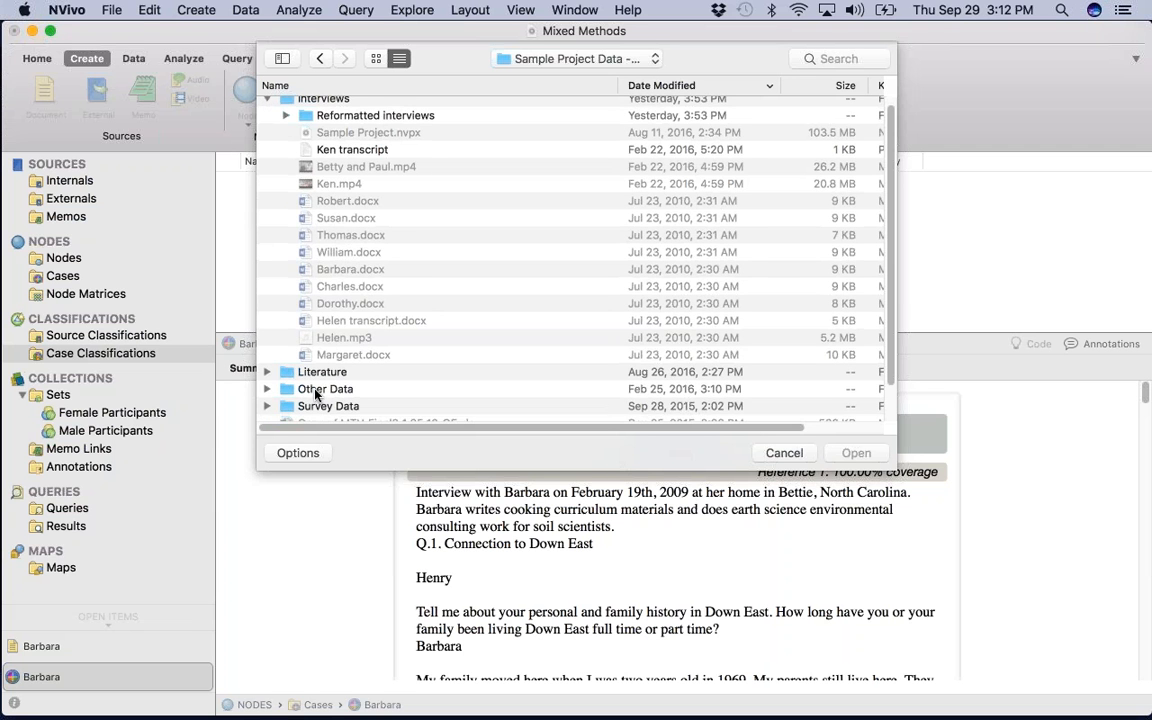
pyautogui.doubleClick(320, 389)
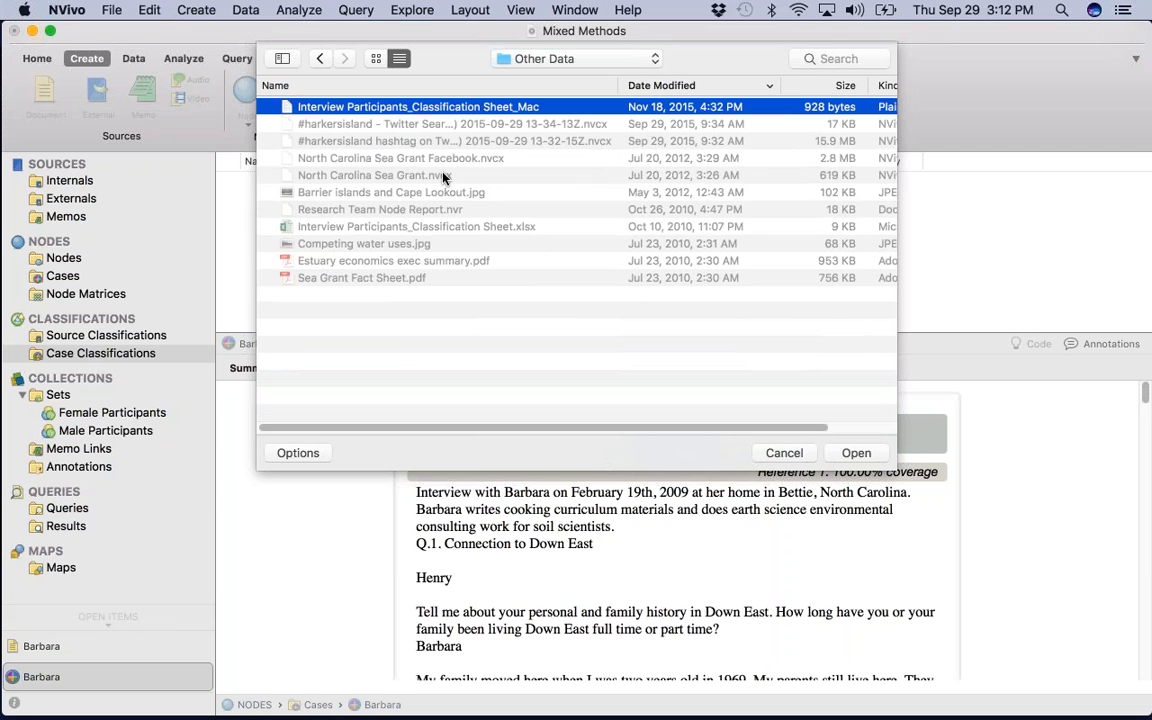
pyautogui.click(856, 453)
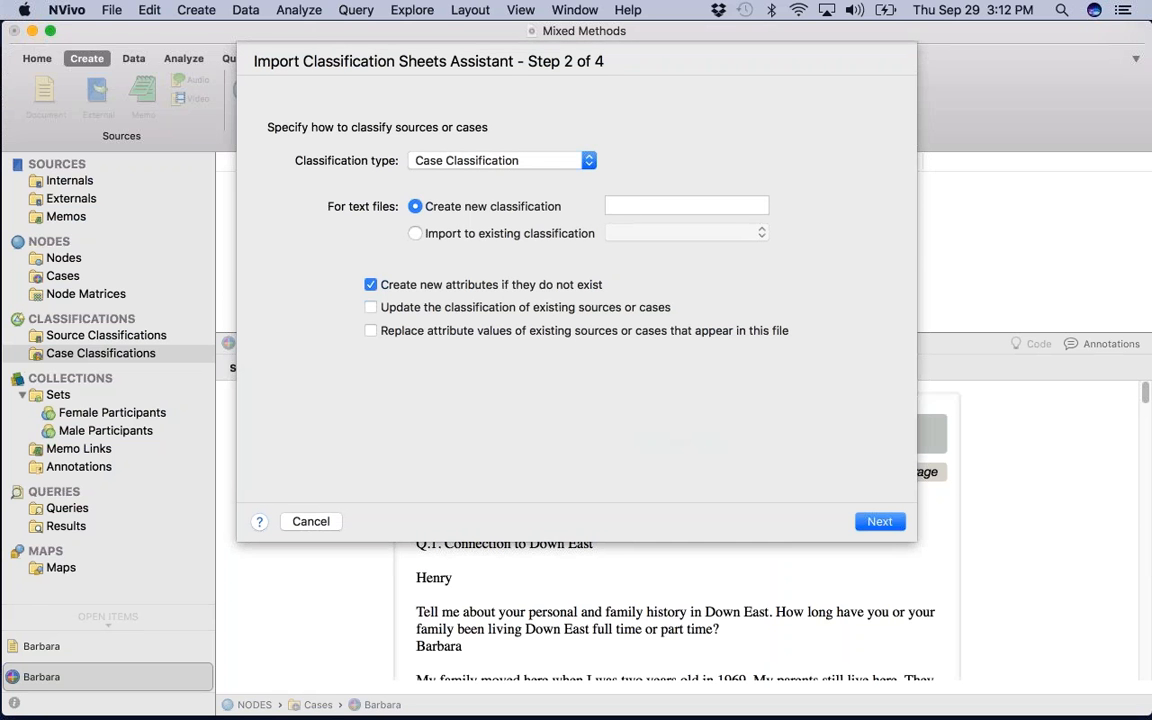
# Import the sheet as a new case classification named "Interviews", updating the classification of existing cases.
pyautogui.click(686, 205)
pyautogui.write('Per')
pyautogui.press('BackSpace')
pyautogui.press('BackSpace')
pyautogui.press('BackSpace')
pyautogui.write('Interviews')
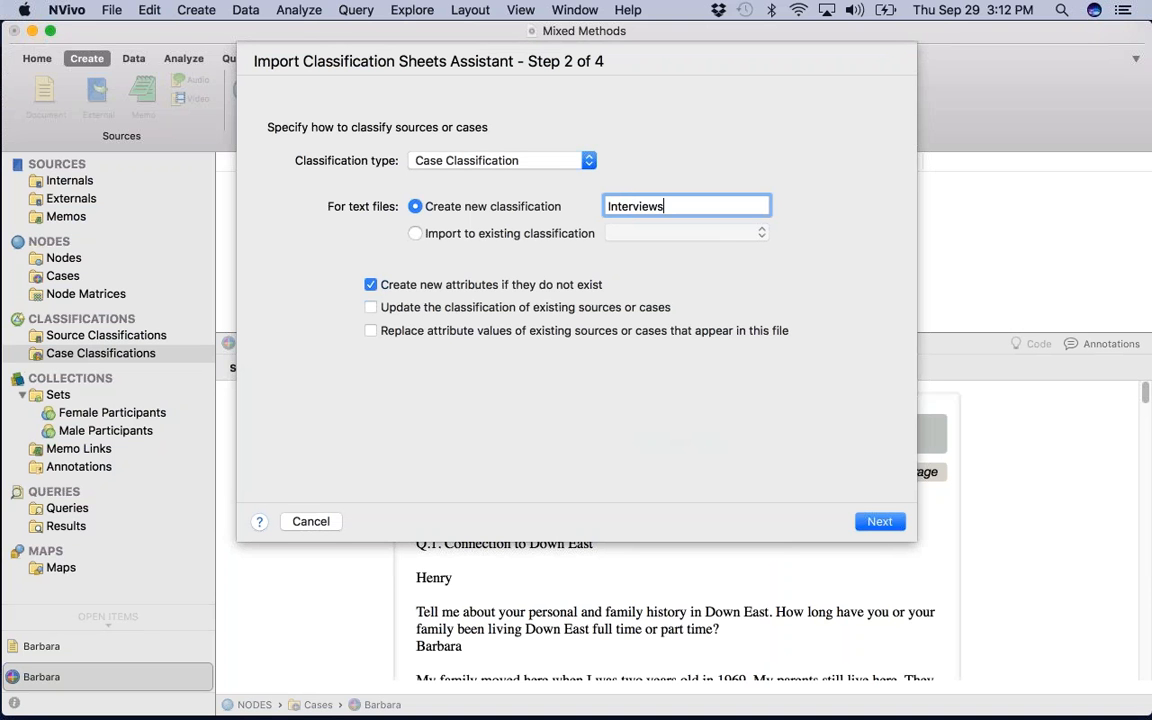
pyautogui.click(370, 307)
pyautogui.click(878, 522)
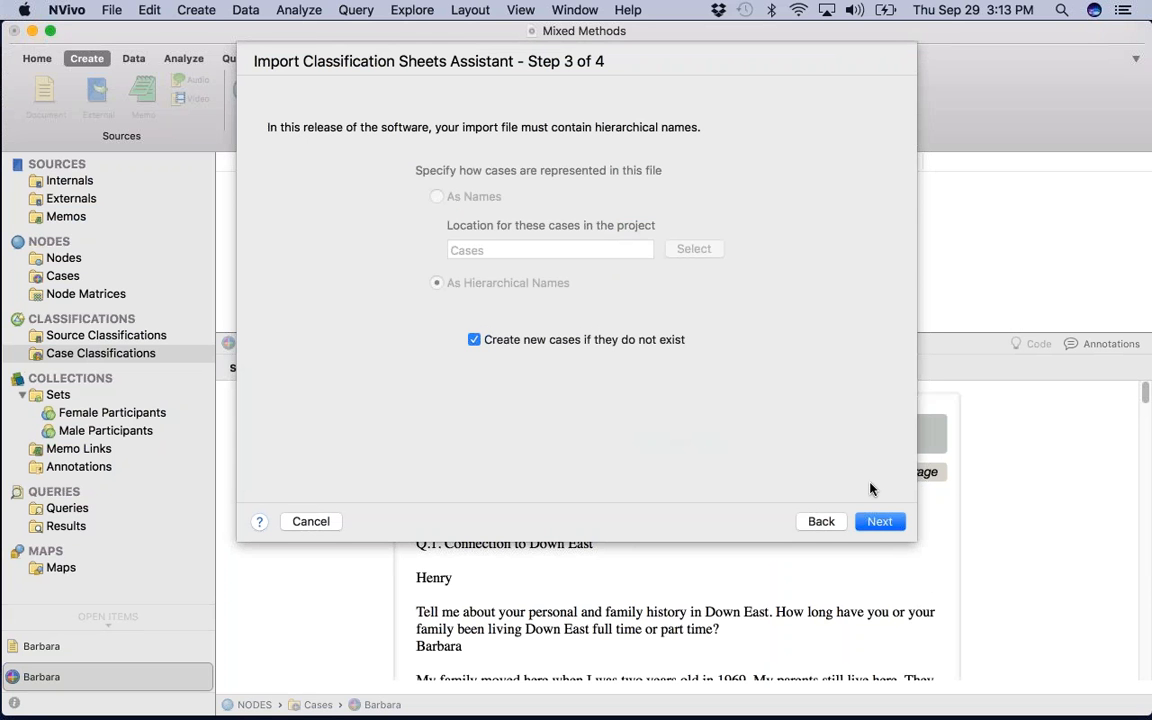
pyautogui.click(890, 524)
pyautogui.click(872, 524)
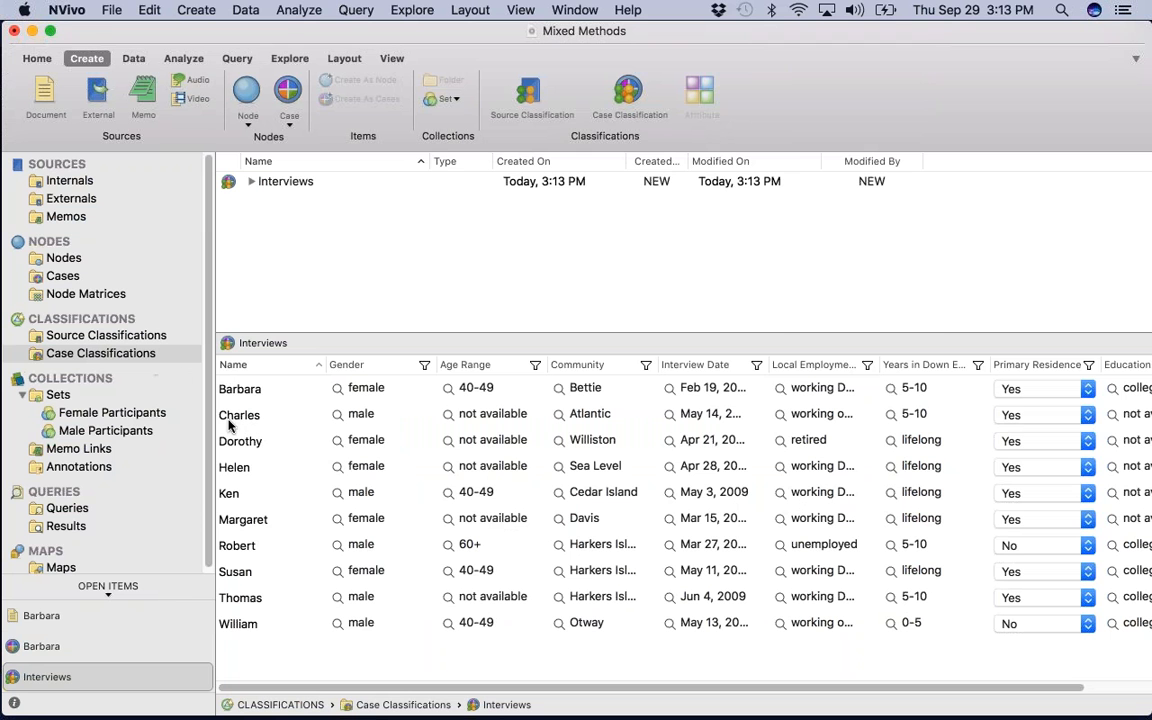
# Examine the Cases list for duplicate participant entries, comparing imported cases without sources with the transcript cases.
pyautogui.click(66, 276)
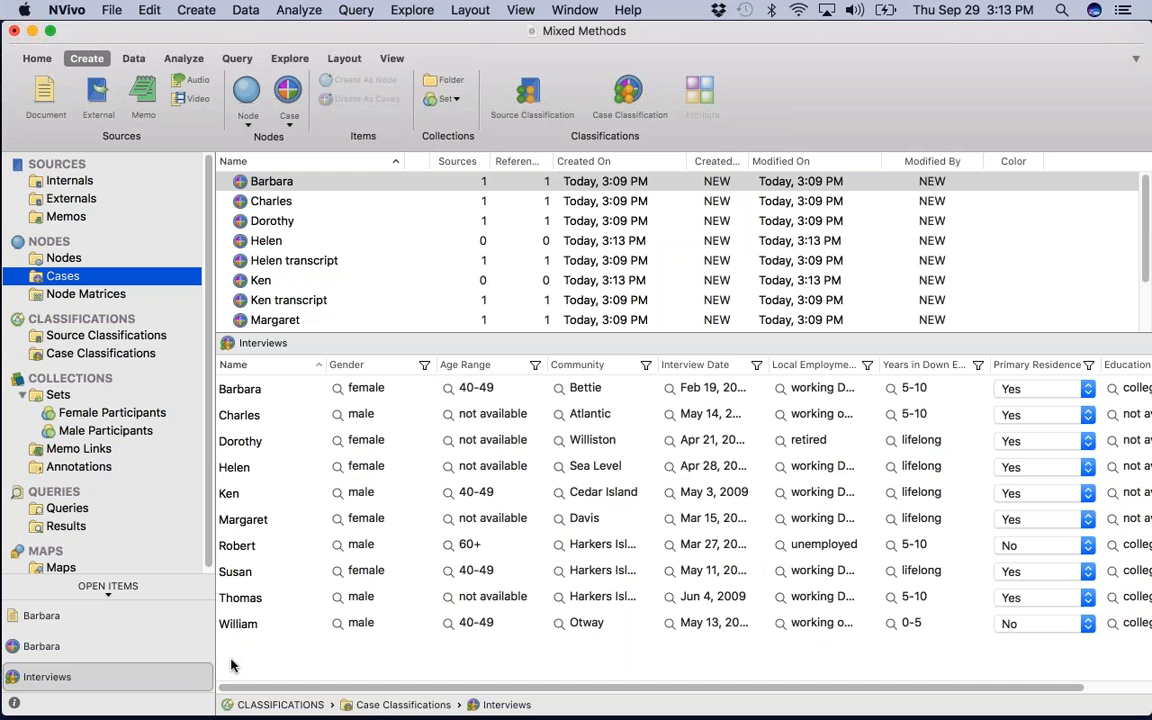
pyautogui.click(283, 262)
pyautogui.click(283, 262)
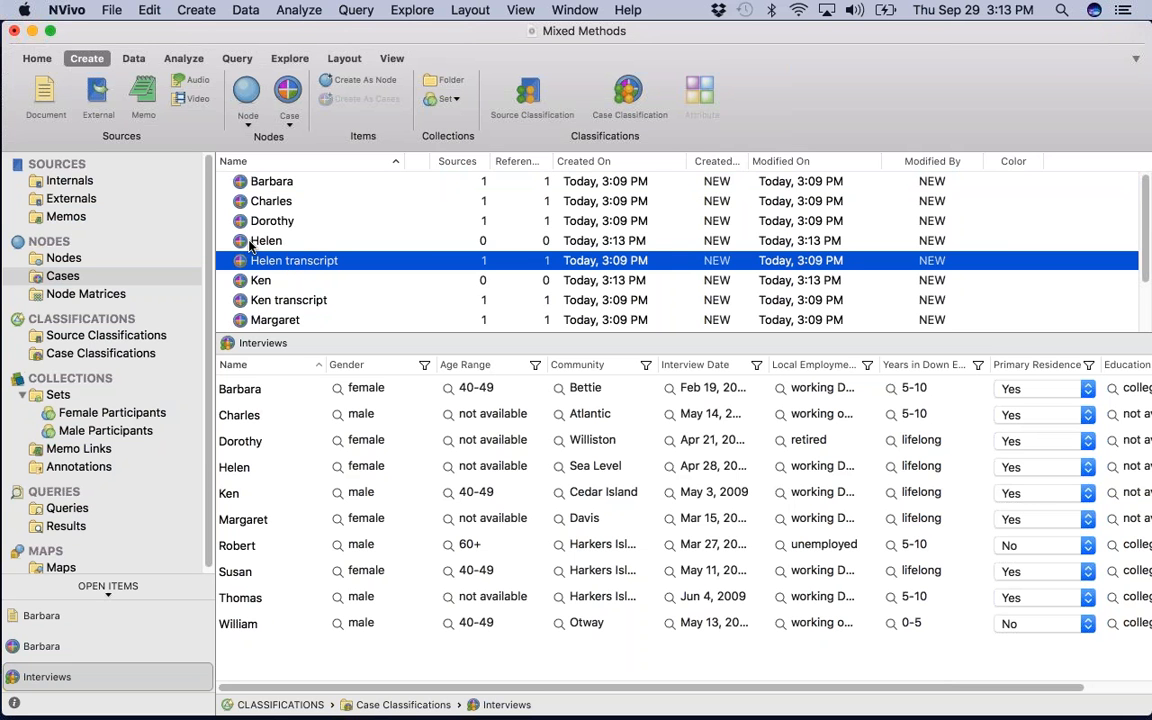
pyautogui.click(253, 244)
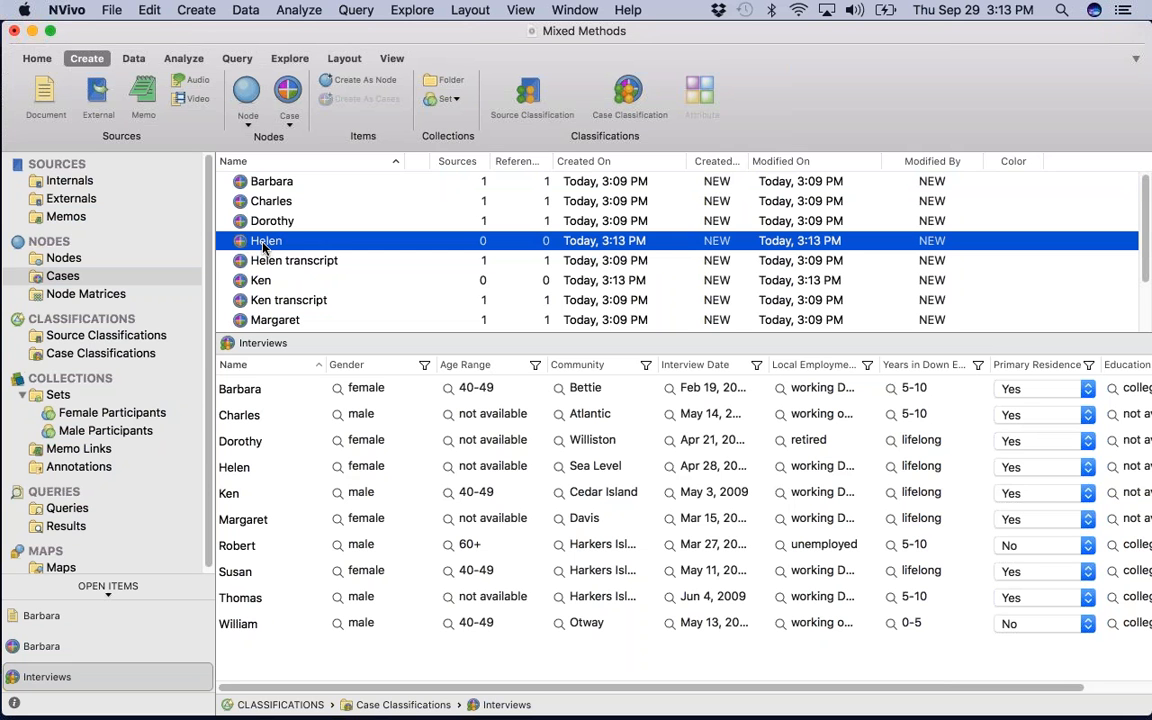
pyautogui.click(248, 181)
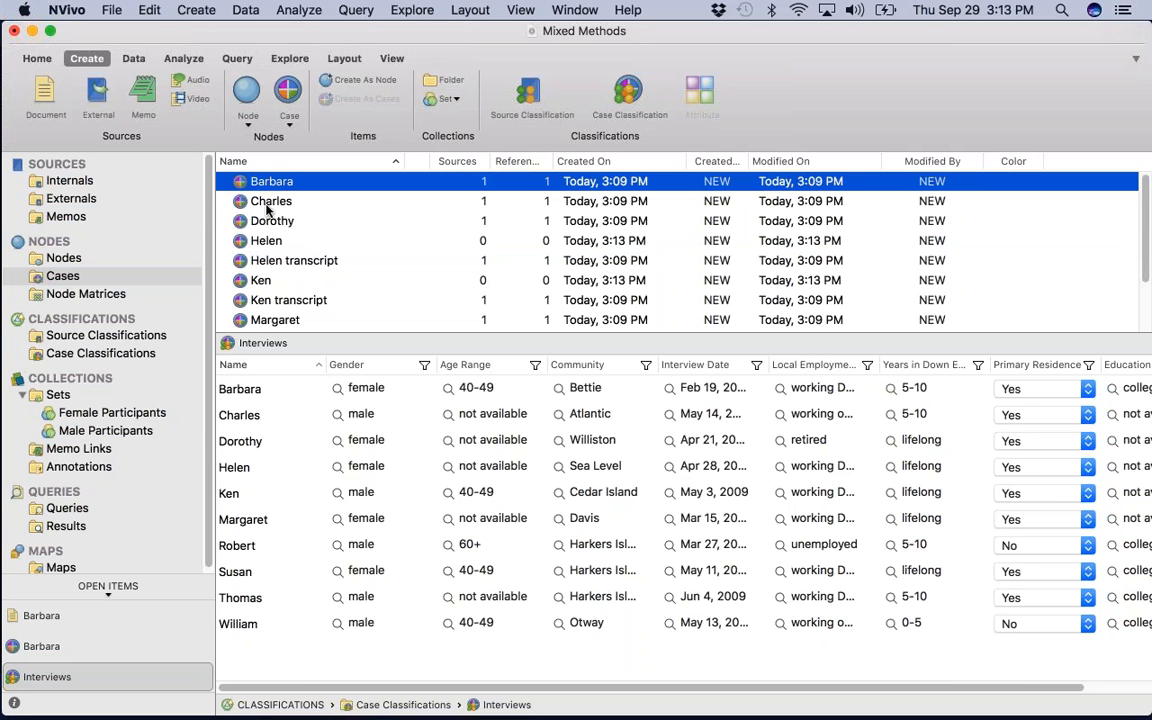
pyautogui.click(270, 220)
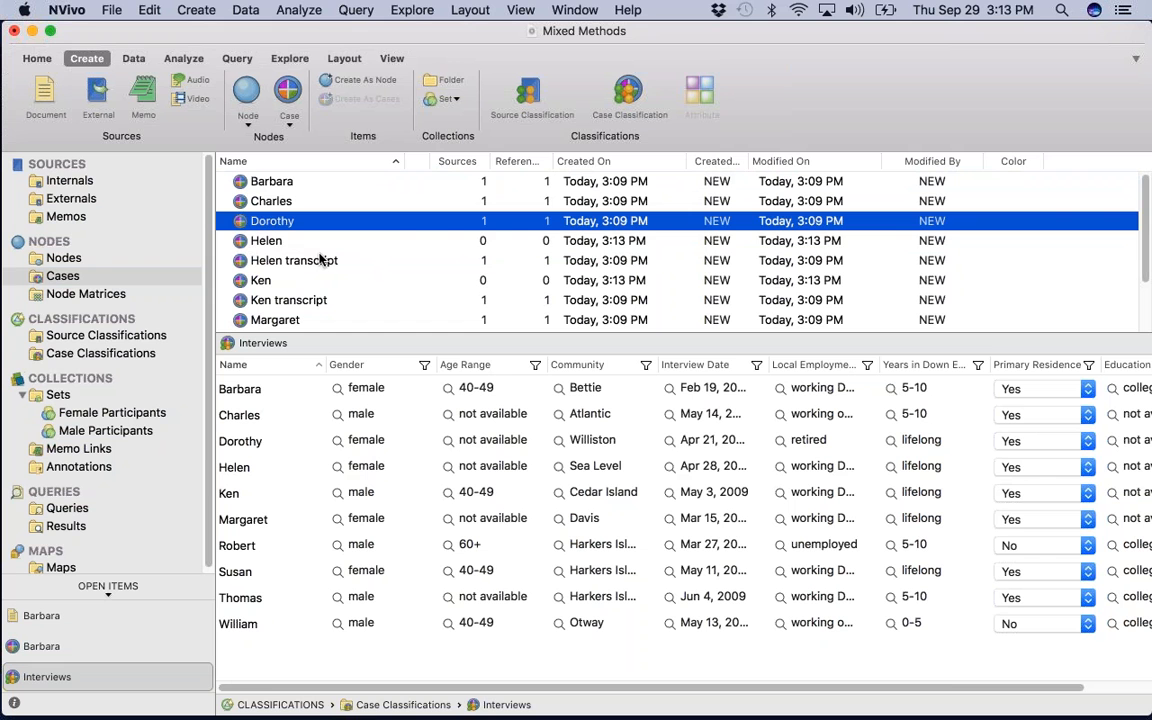
pyautogui.click(327, 237)
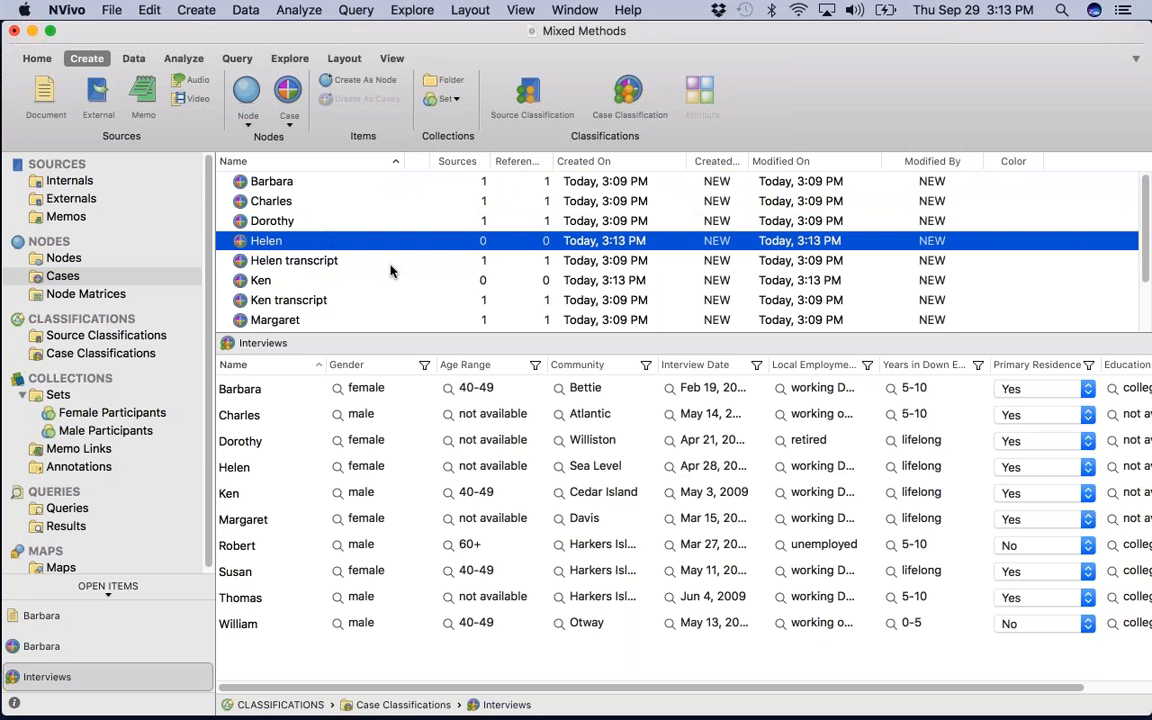
# Check which classification is assigned to the imported fourth case and to its duplicate transcript case below it.
pyautogui.rightClick(267, 243)
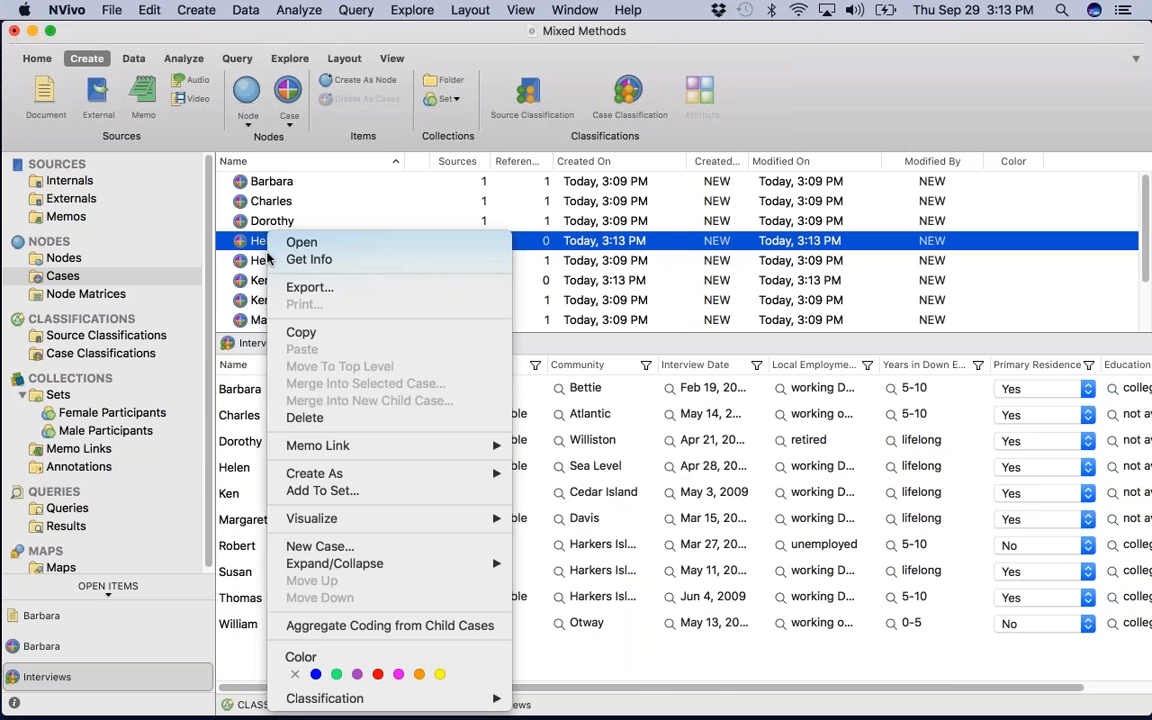
pyautogui.moveTo(279, 702)
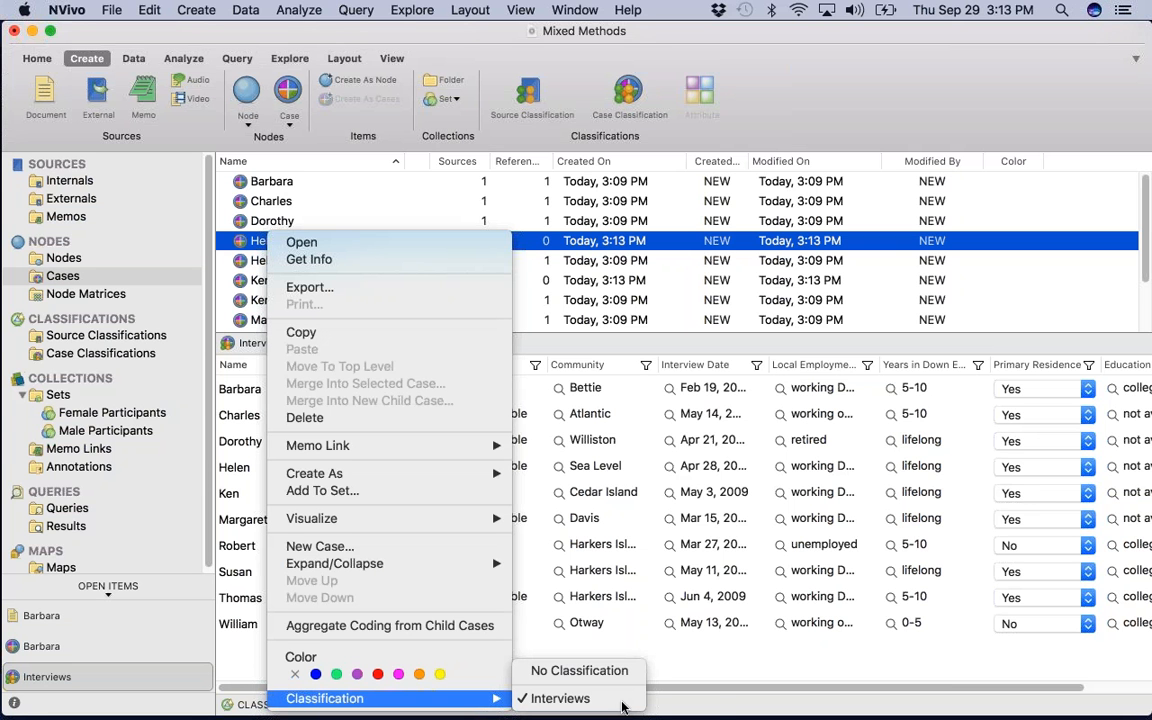
pyautogui.click(540, 260)
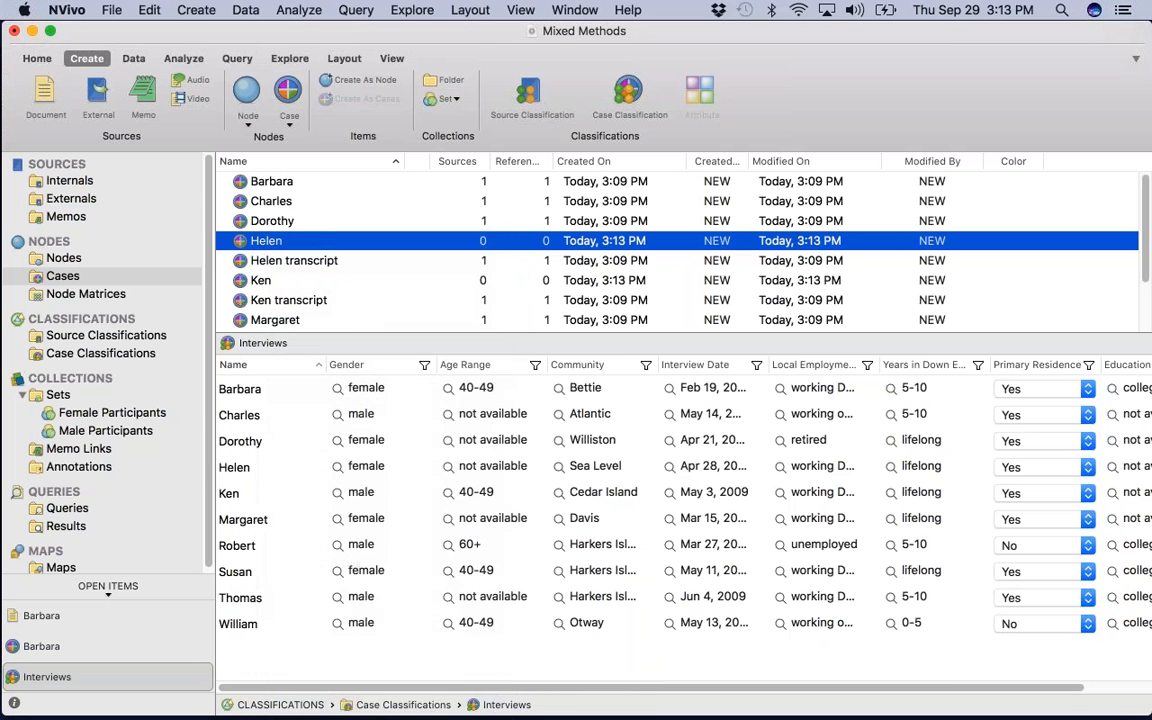
pyautogui.click(331, 260)
pyautogui.rightClick(331, 260)
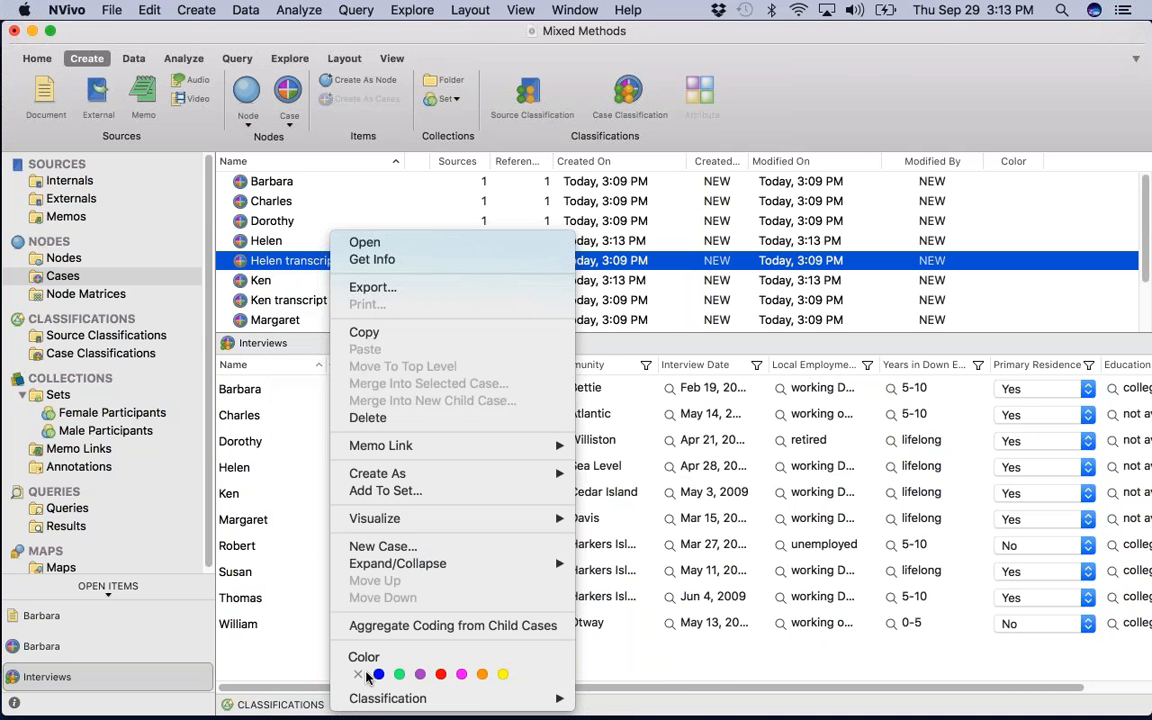
pyautogui.moveTo(378, 702)
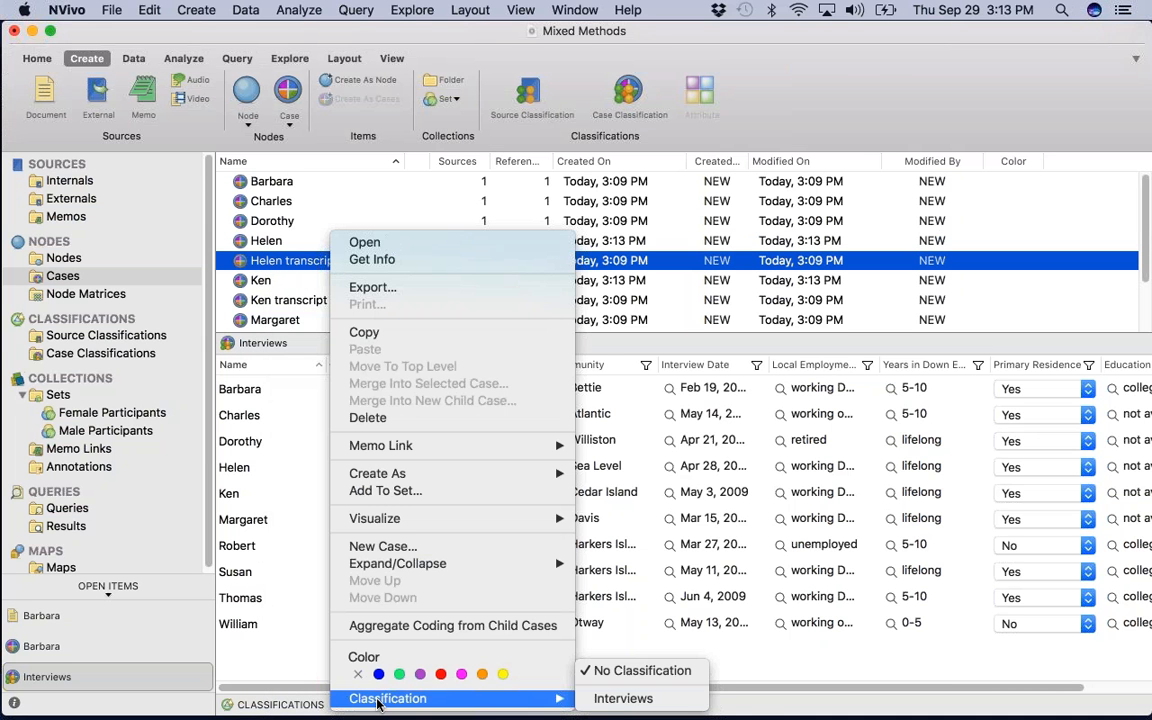
pyautogui.click(213, 240)
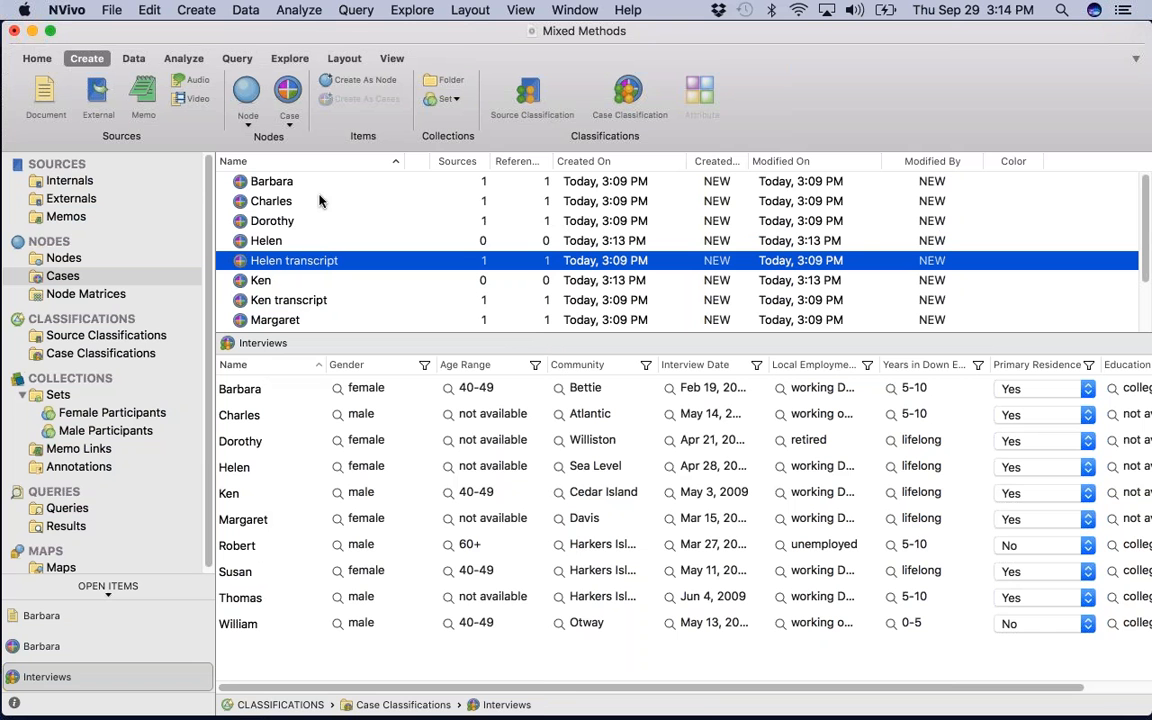
# Copy the transcript case in the fifth row of Cases and merge it into the imported case directly above.
pyautogui.rightClick(288, 260)
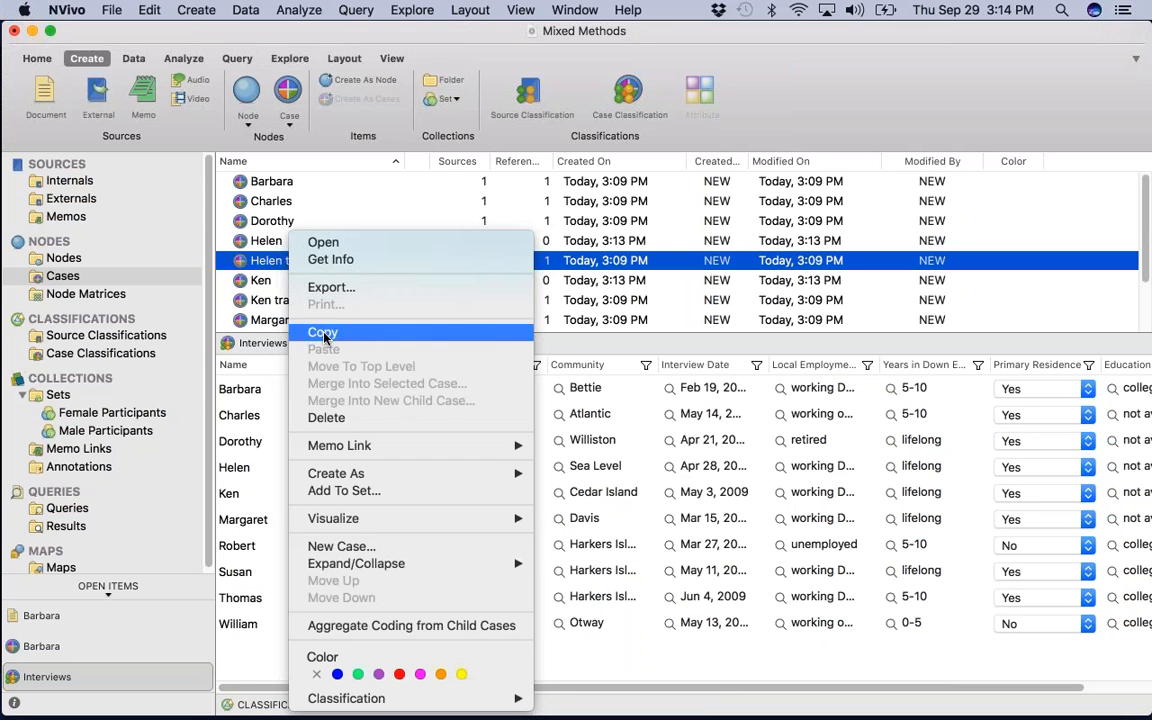
pyautogui.click(295, 302)
pyautogui.rightClick(268, 244)
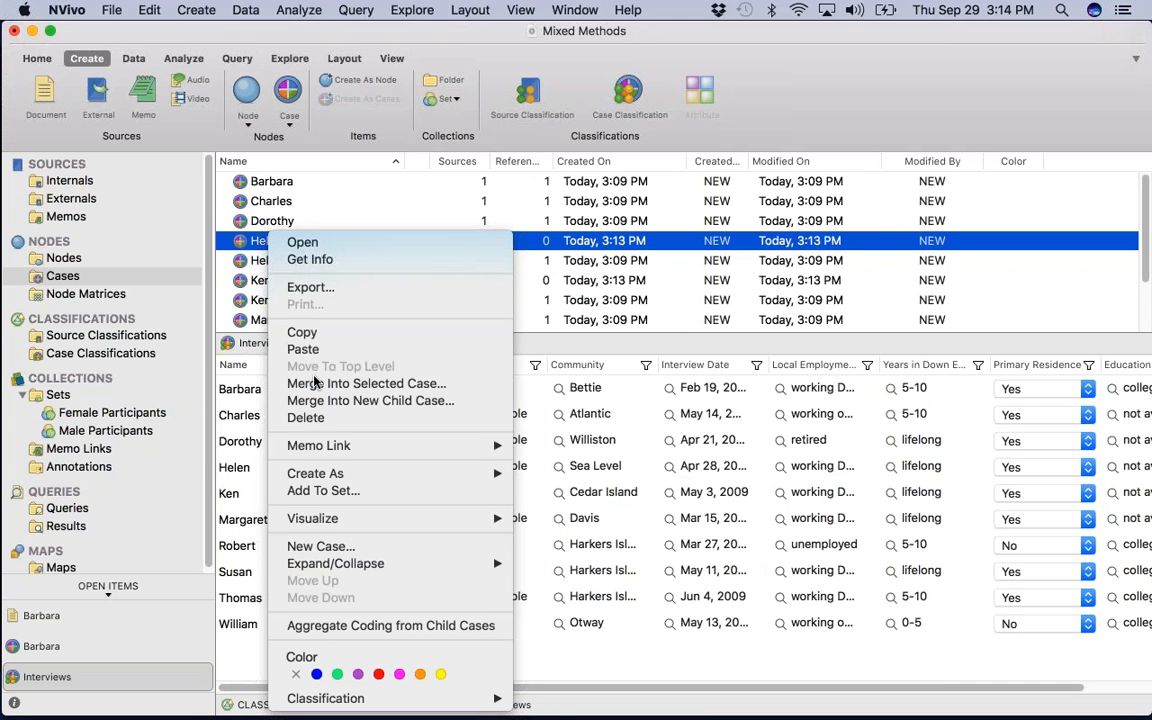
pyautogui.click(320, 346)
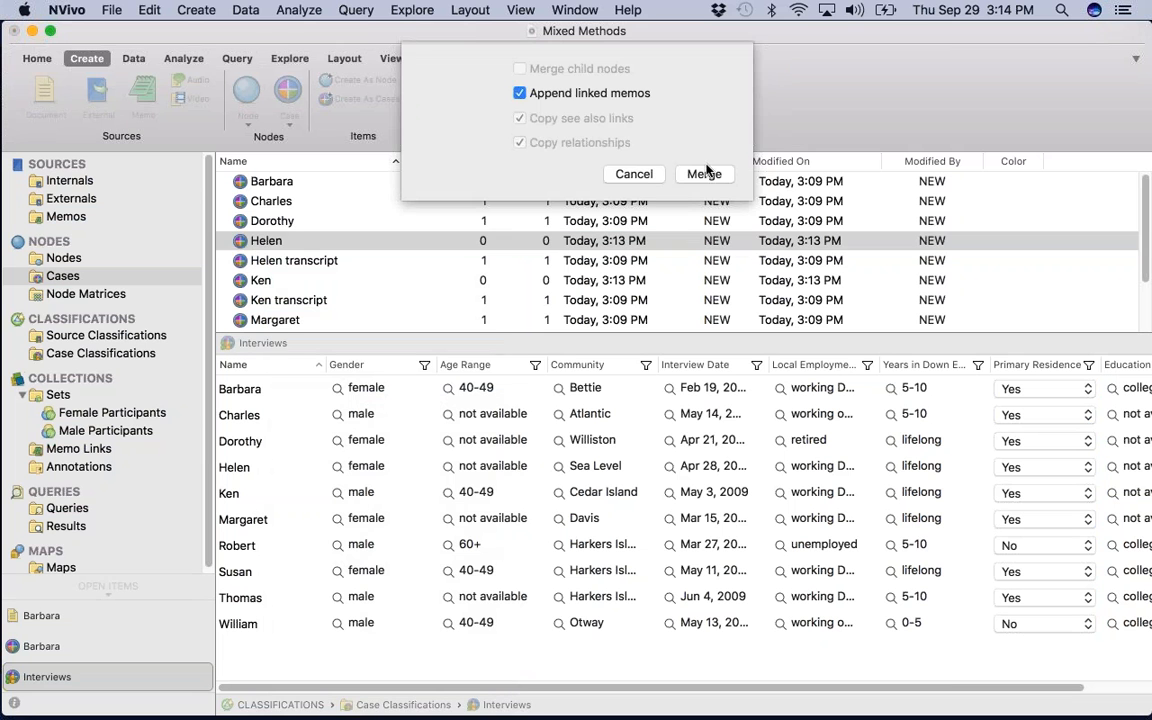
pyautogui.click(704, 172)
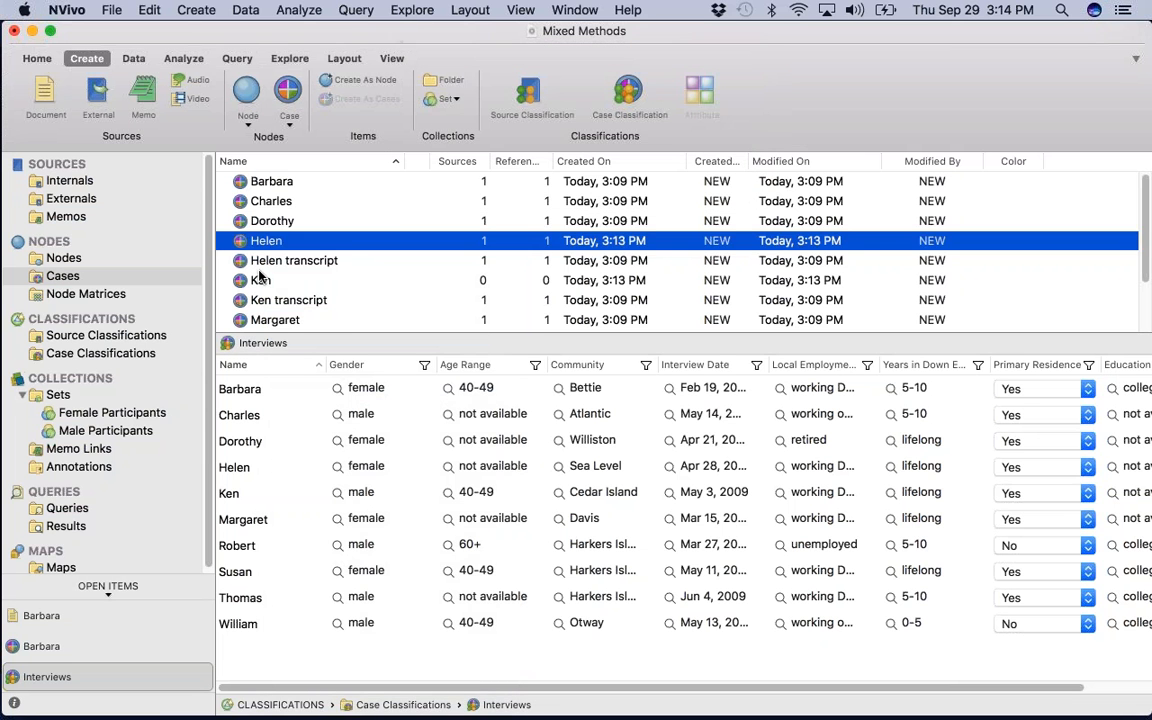
# Delete the merged transcript case in the fifth row of Cases.
pyautogui.rightClick(265, 262)
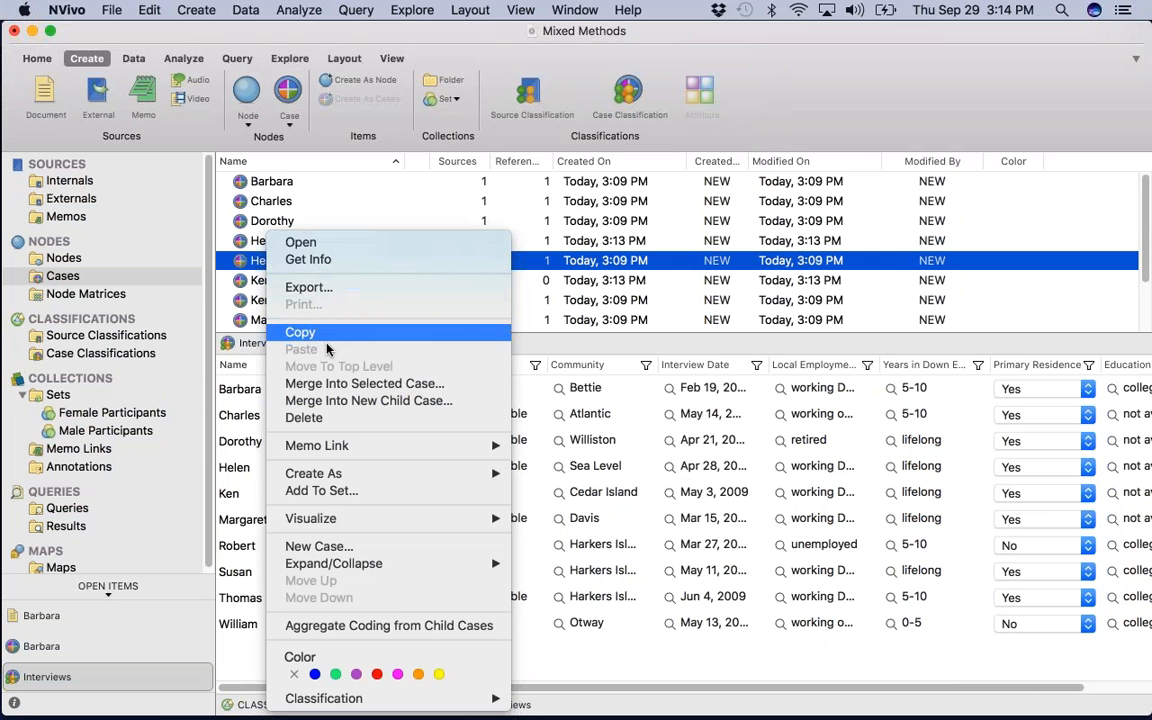
pyautogui.click(303, 417)
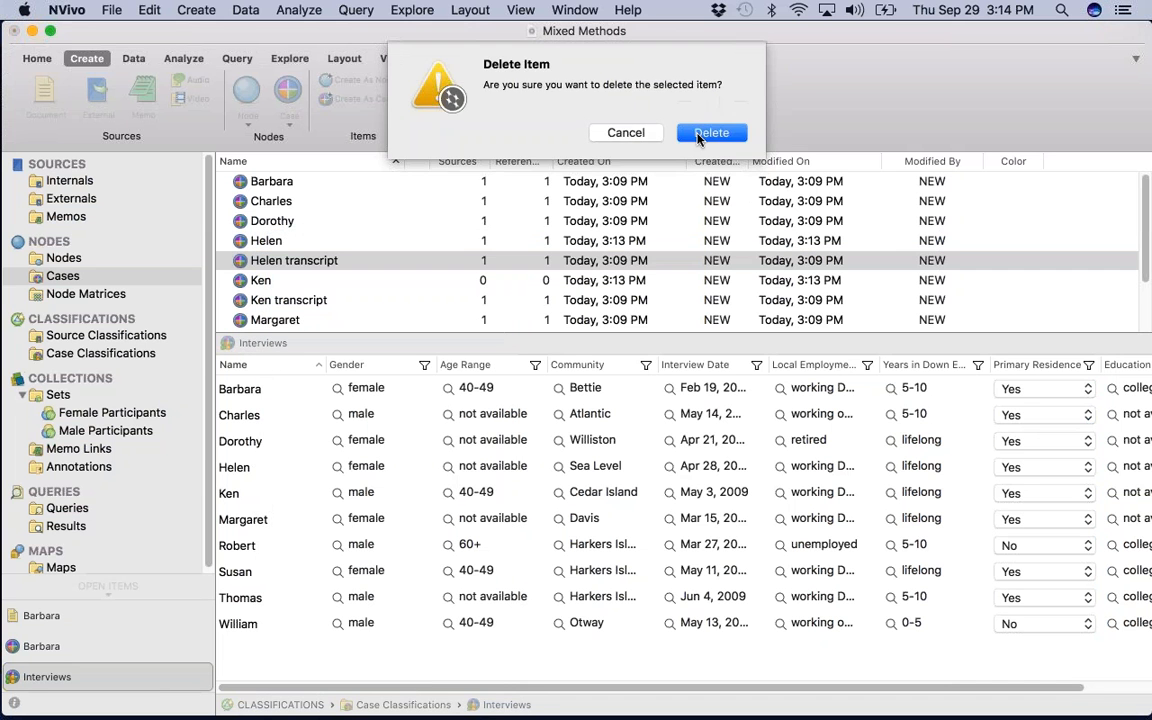
pyautogui.click(710, 132)
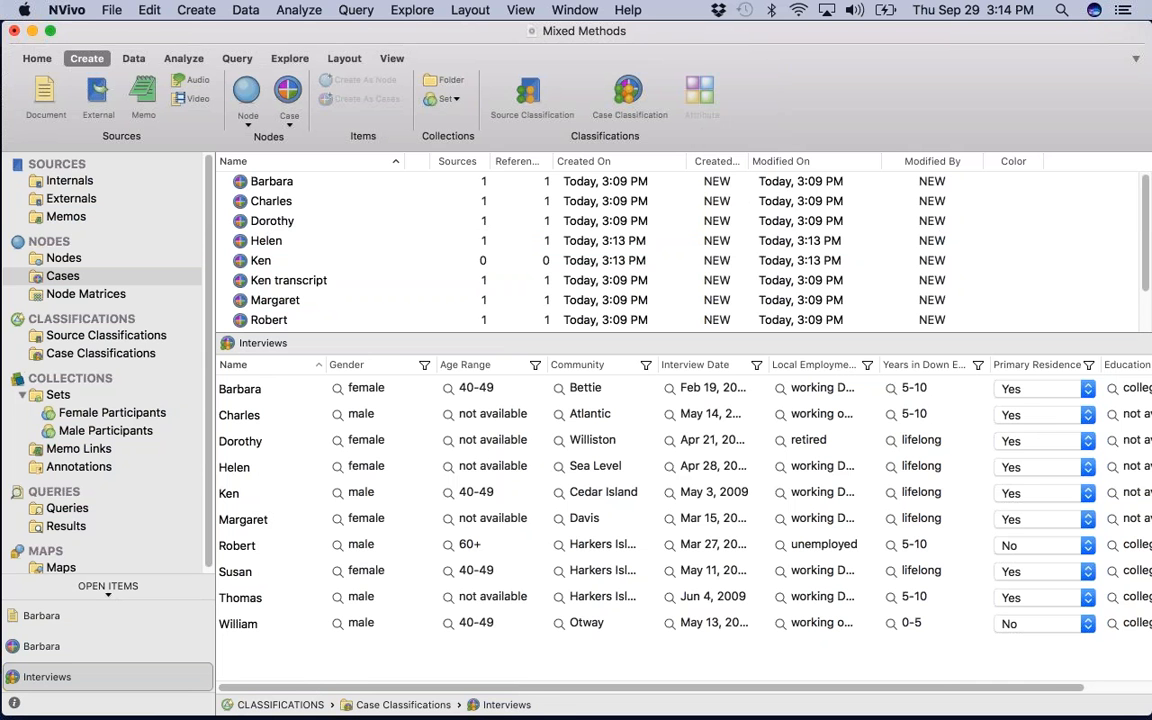
# Copy the remaining transcript case in the sixth row and merge it into the imported case in the fifth row.
pyautogui.click(268, 280)
pyautogui.rightClick(290, 280)
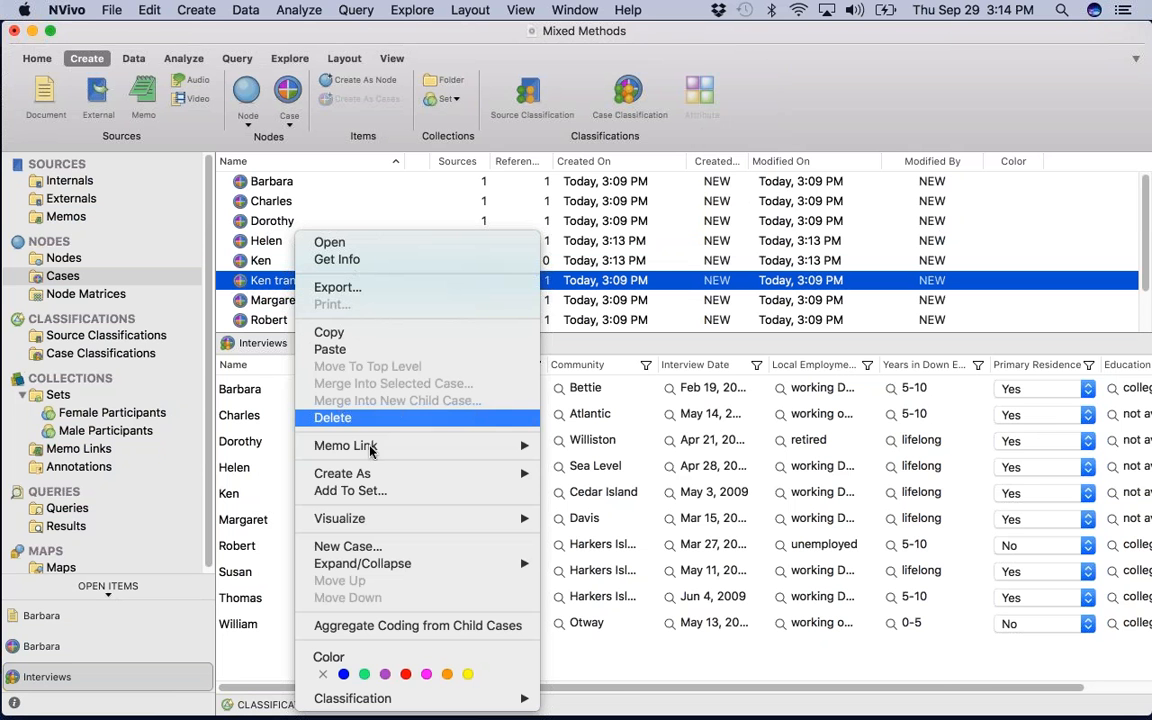
pyautogui.click(240, 262)
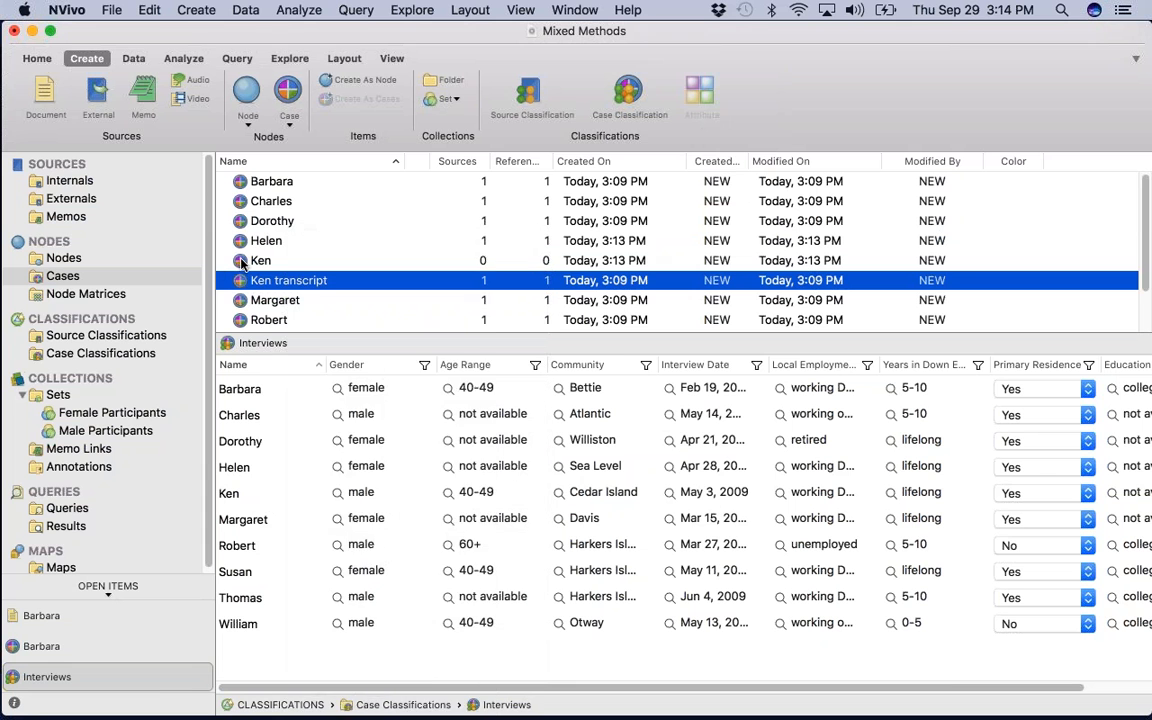
pyautogui.rightClick(240, 262)
pyautogui.click(290, 349)
pyautogui.press('Return')
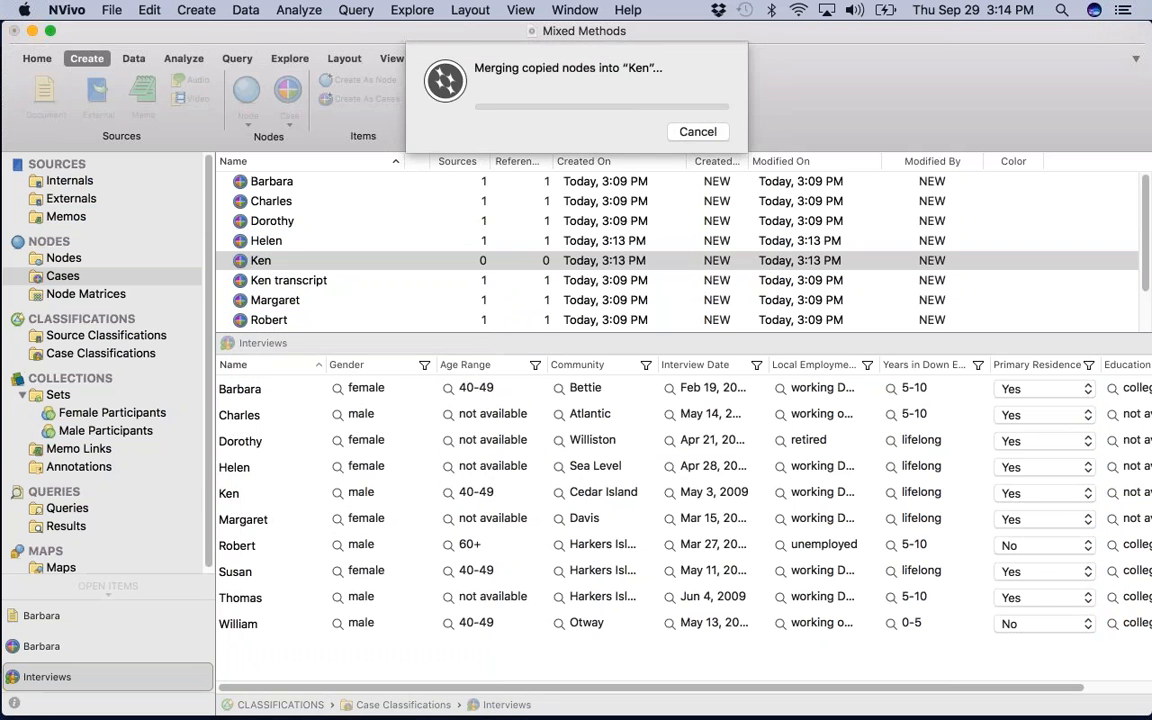
# Delete the merged transcript case in the sixth row of Cases.
pyautogui.rightClick(450, 287)
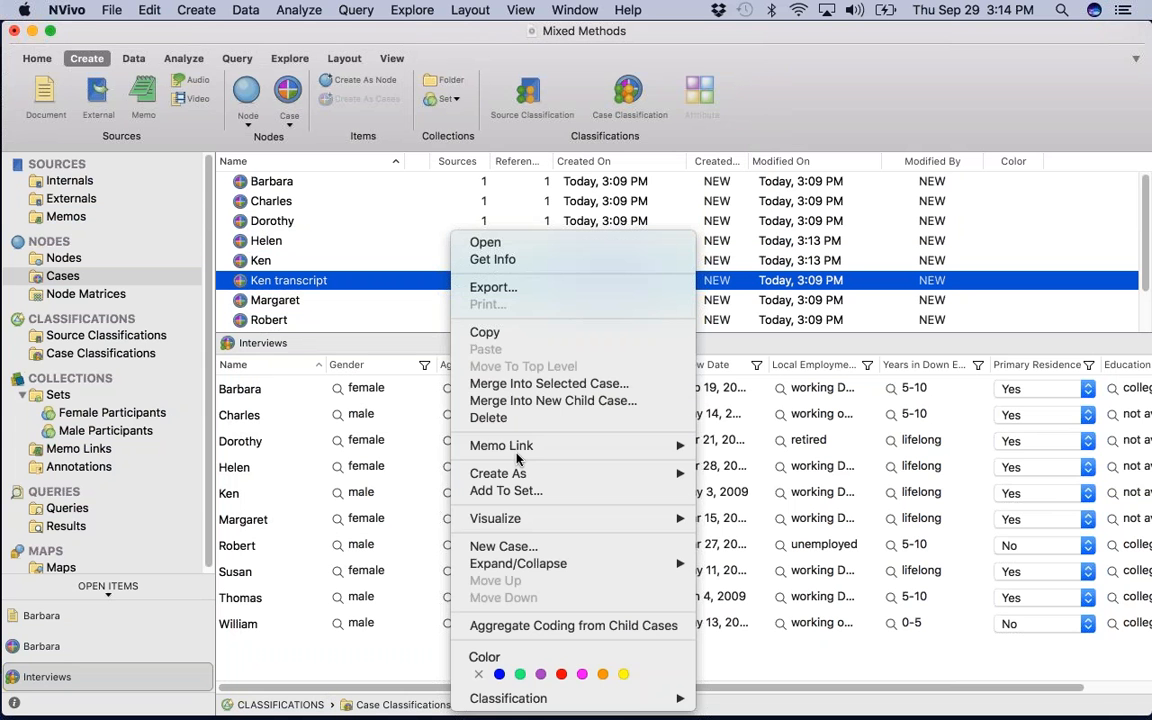
pyautogui.click(580, 417)
pyautogui.click(707, 133)
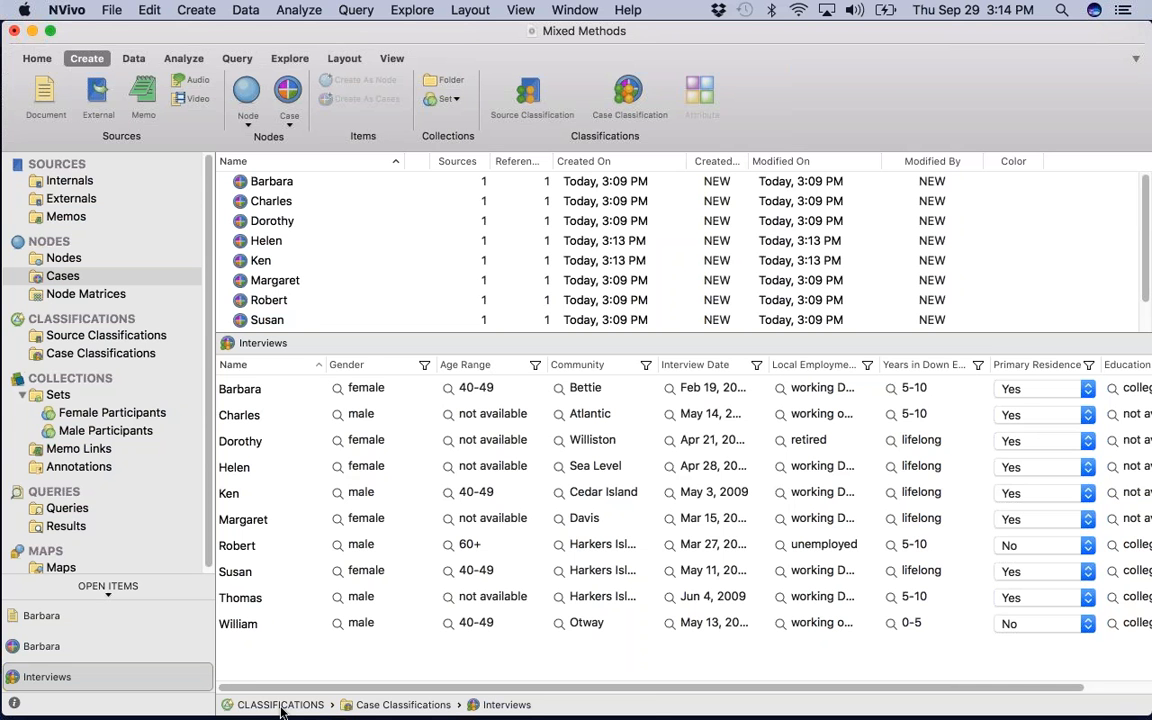
# Create a hierarchy chart of case attribute values for the Interviews classification by Education and Gender, and enlarge its chart area.
pyautogui.click(289, 58)
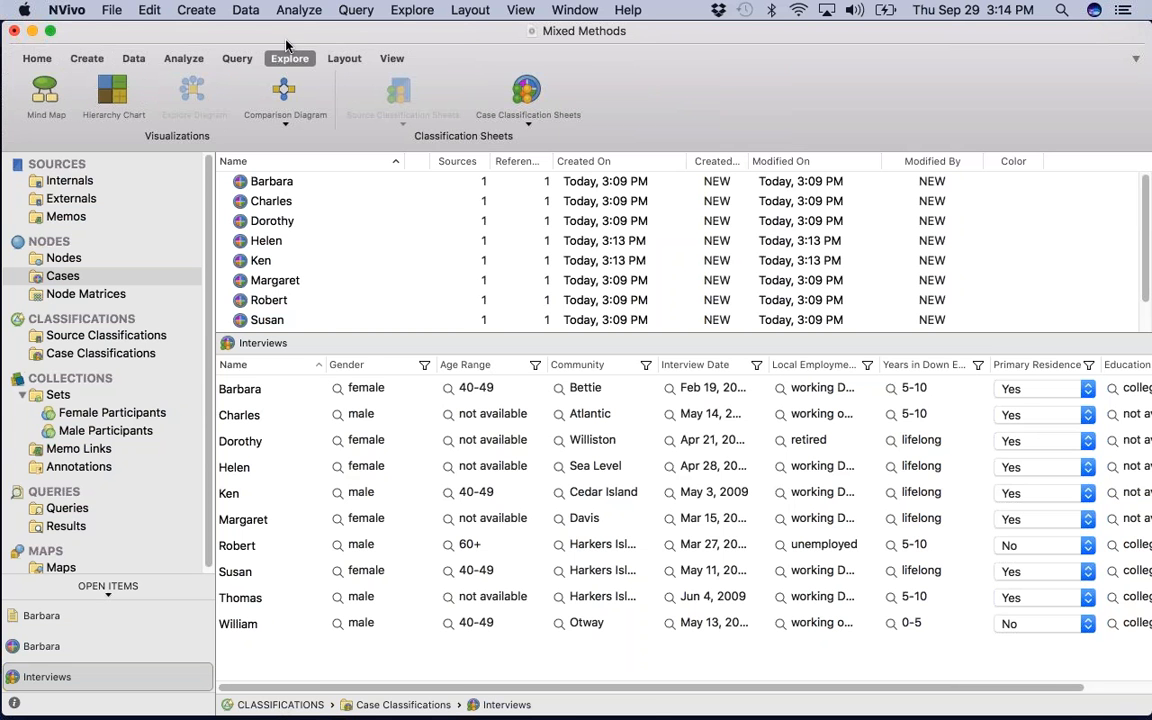
pyautogui.click(128, 106)
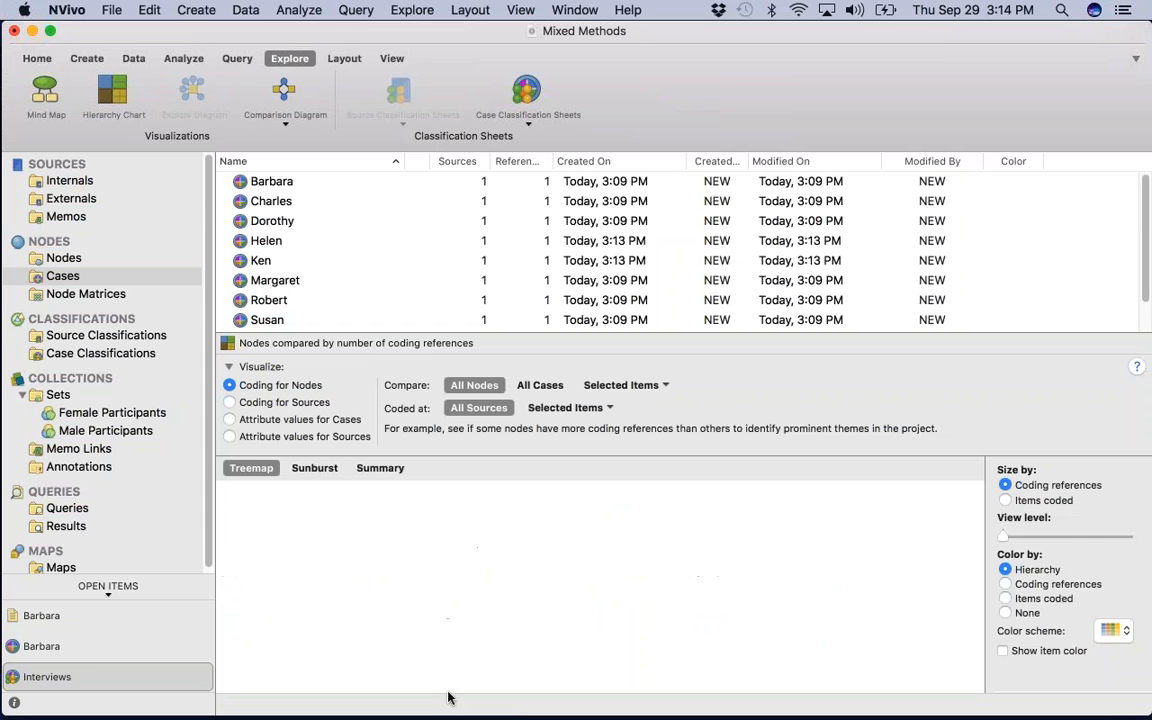
pyautogui.click(266, 419)
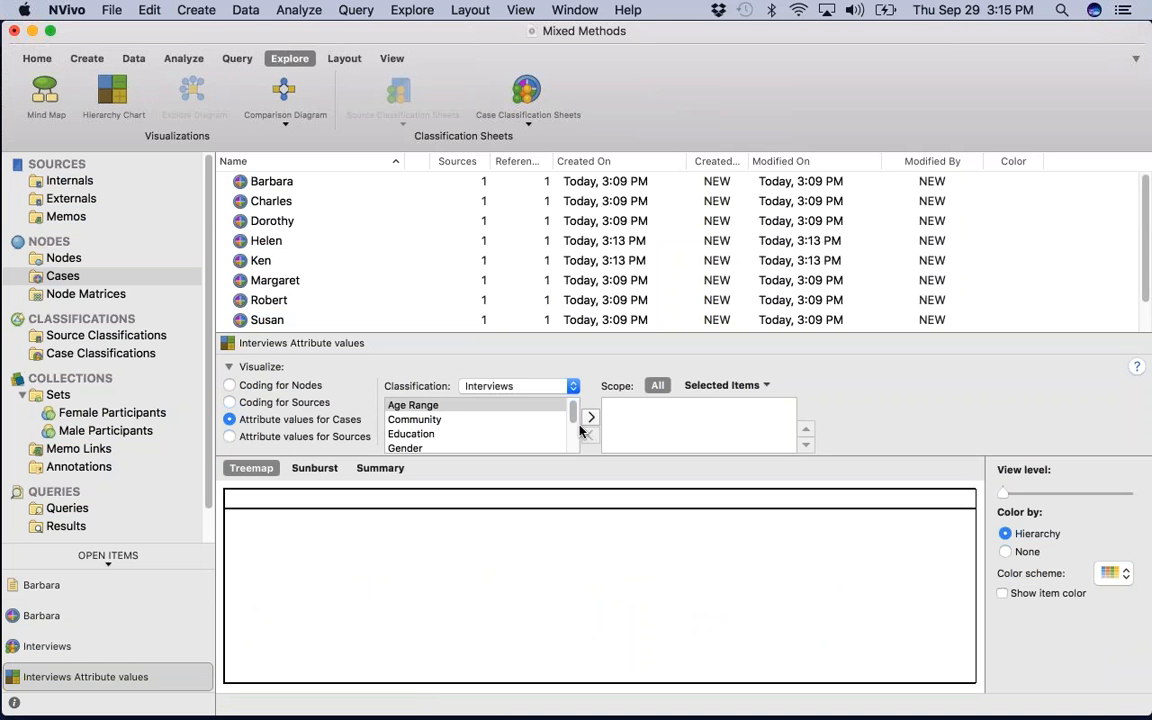
pyautogui.click(440, 434)
pyautogui.click(590, 417)
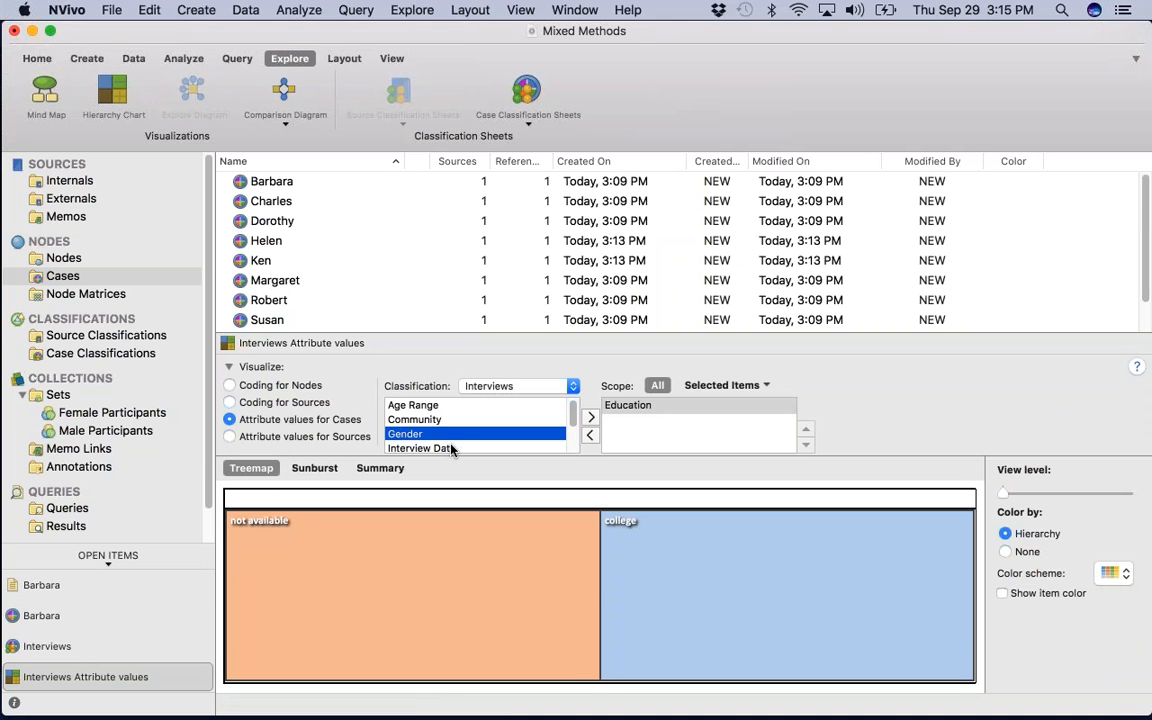
pyautogui.click(590, 418)
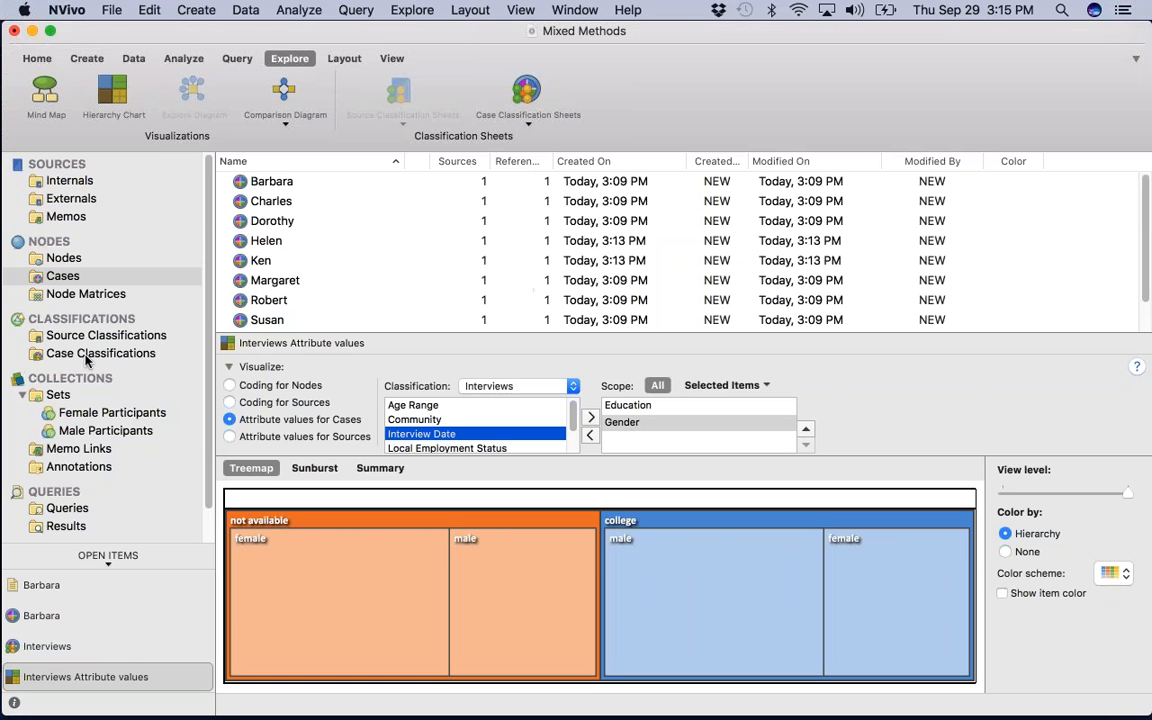
pyautogui.moveTo(333, 322); pyautogui.dragTo(326, 191)
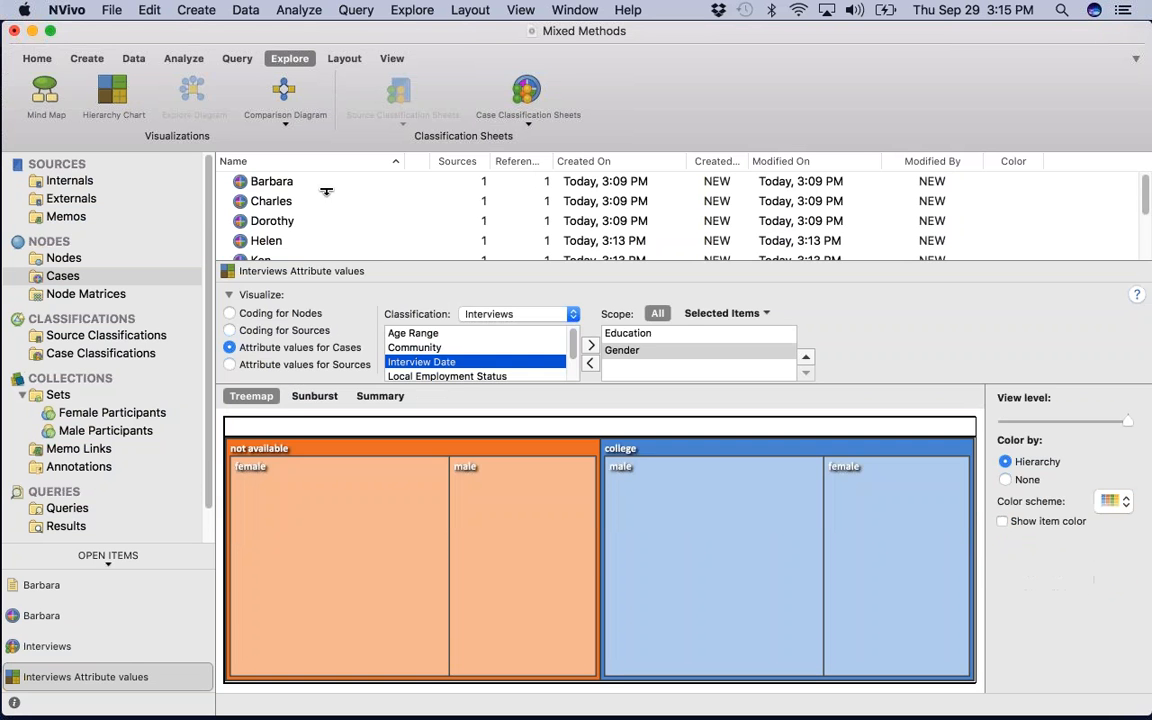
pyautogui.click(228, 294)
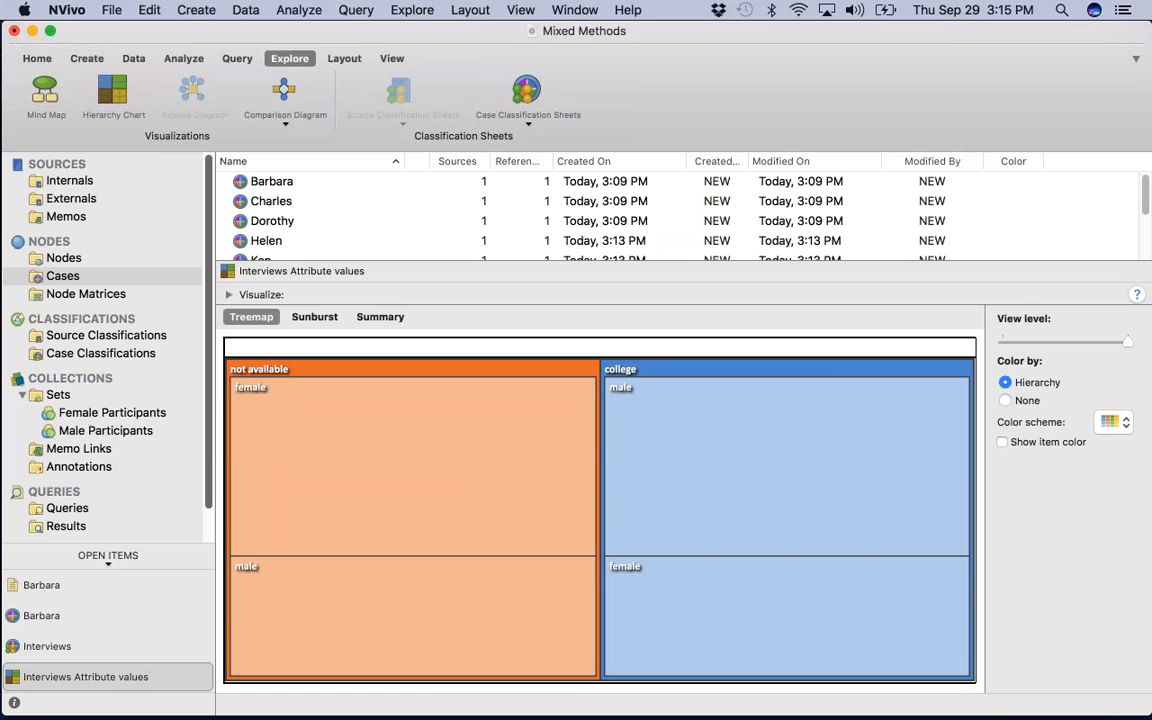
# Replace the hierarchy chart's attributes with Age Range followed by Gender.
pyautogui.click(228, 295)
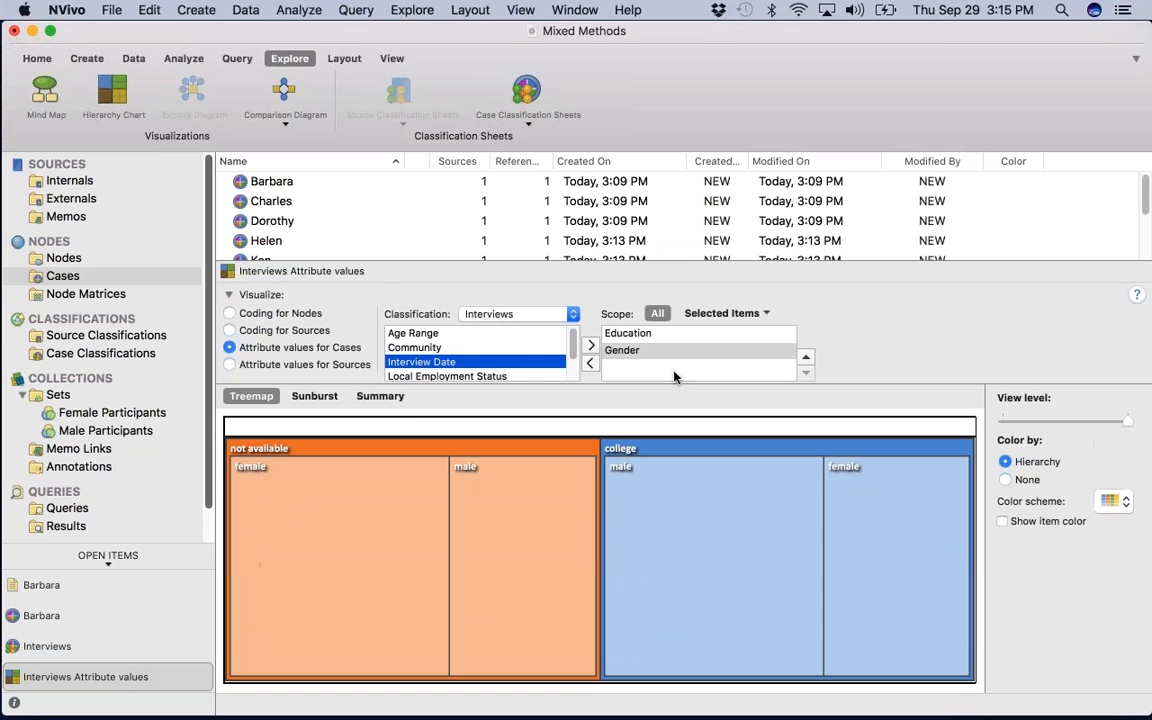
pyautogui.click(590, 363)
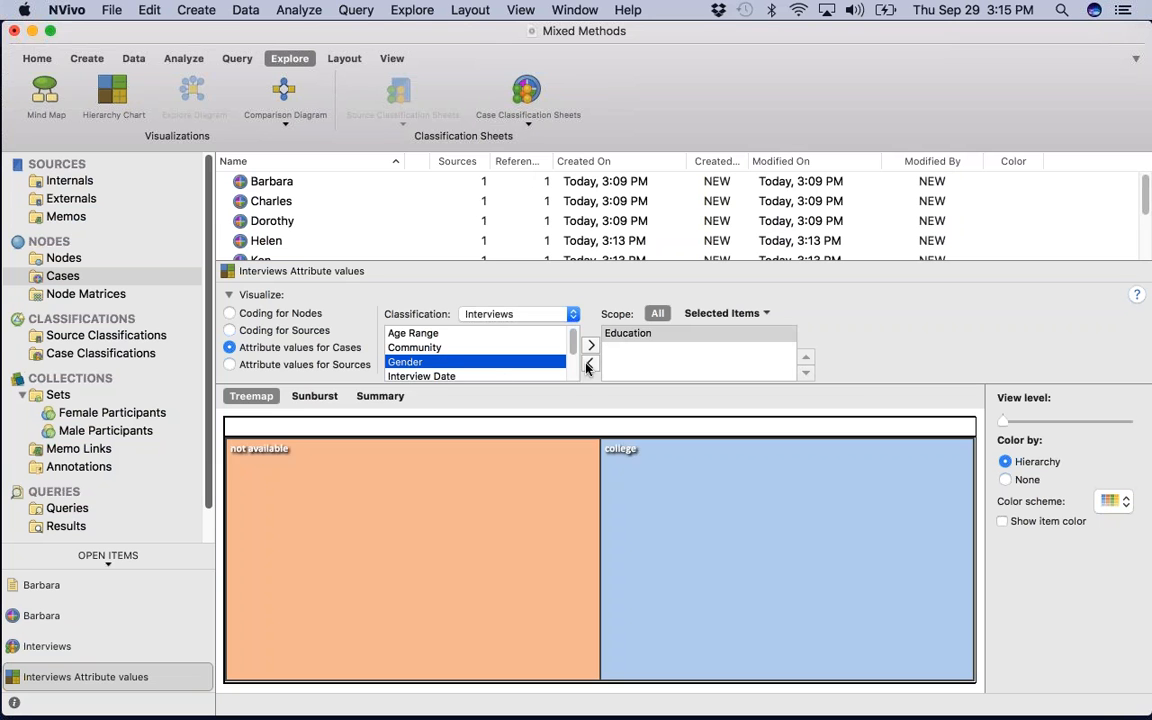
pyautogui.click(590, 363)
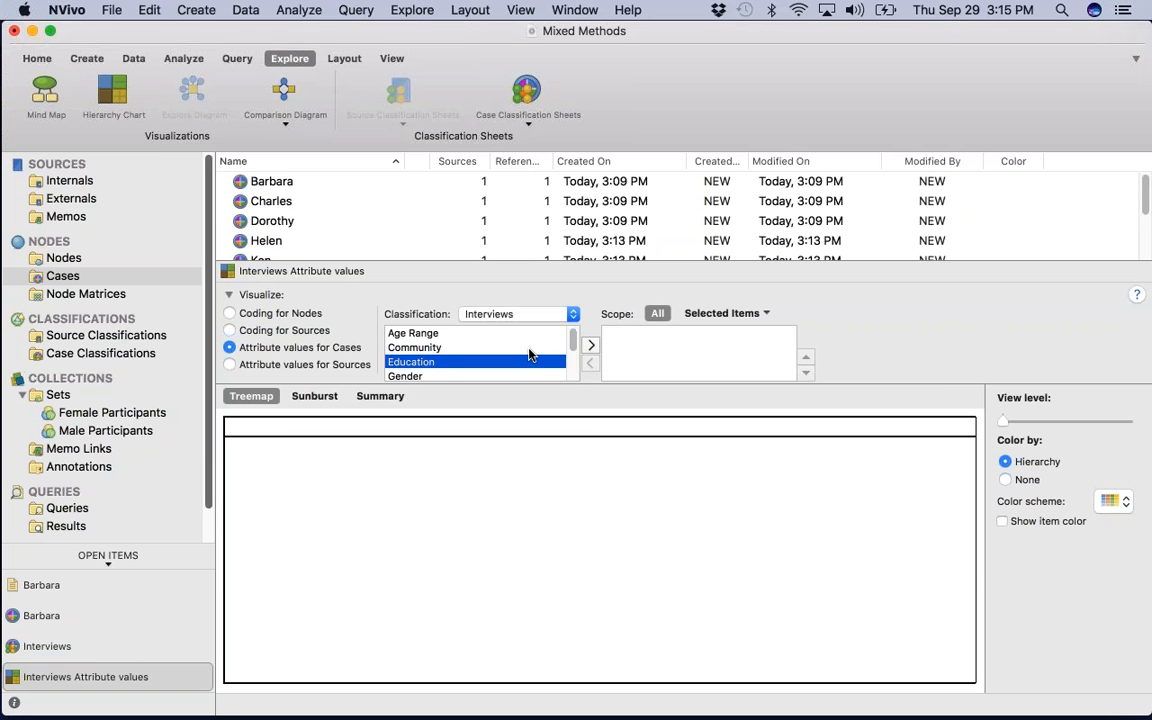
pyautogui.click(525, 334)
pyautogui.click(590, 345)
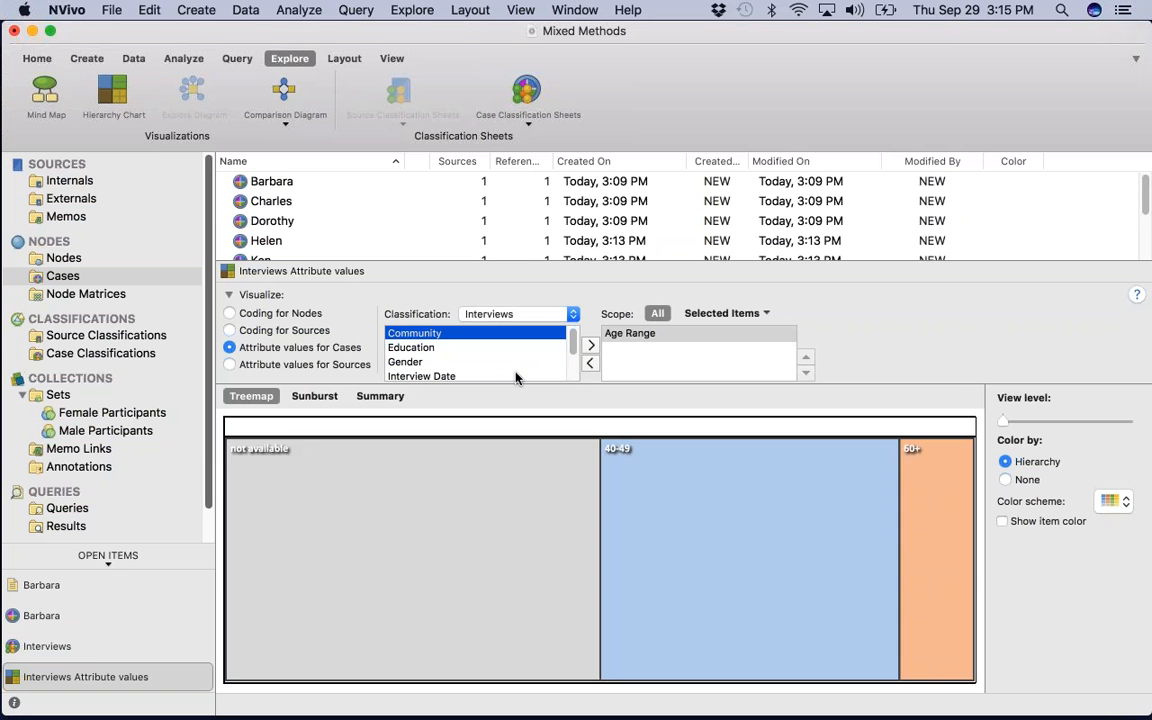
pyautogui.click(401, 347)
pyautogui.scroll(-2, 450, 361)
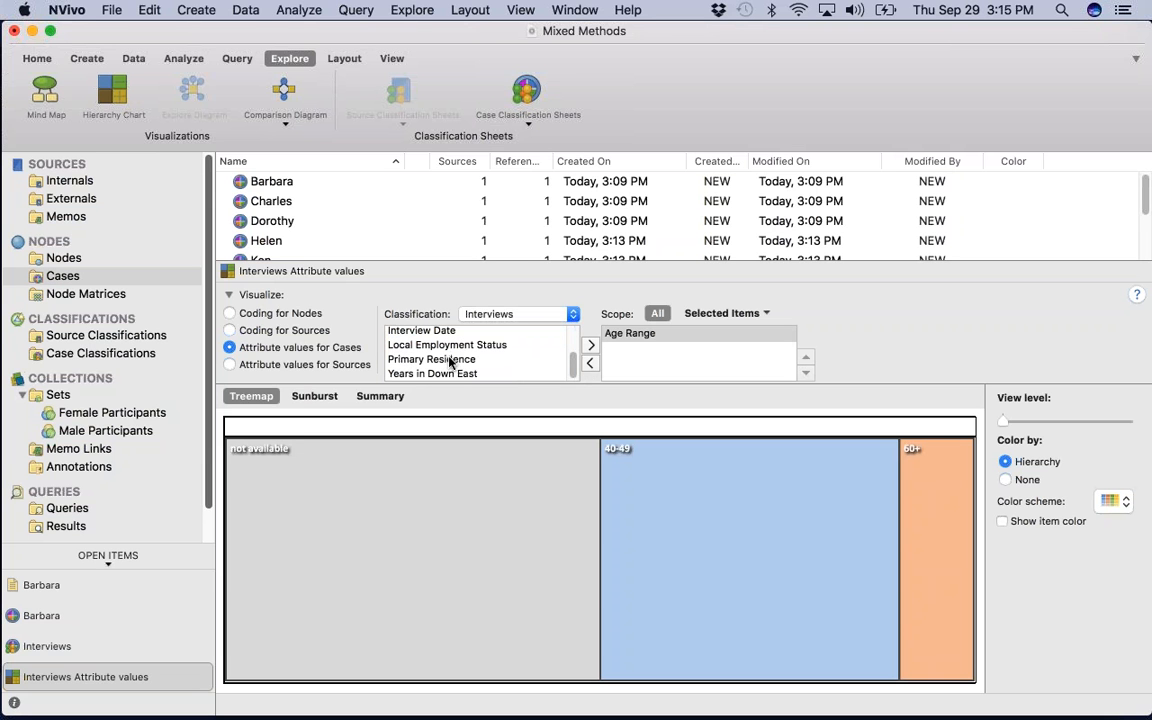
pyautogui.scroll(3, 442, 340)
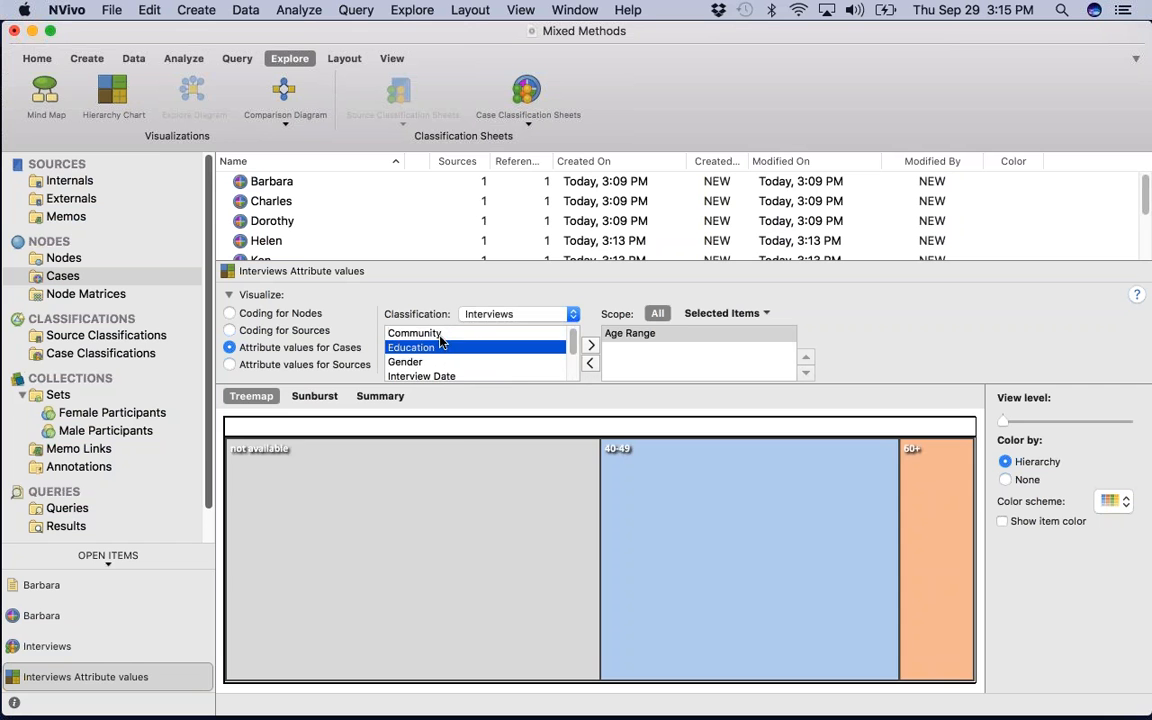
pyautogui.click(440, 362)
pyautogui.click(590, 345)
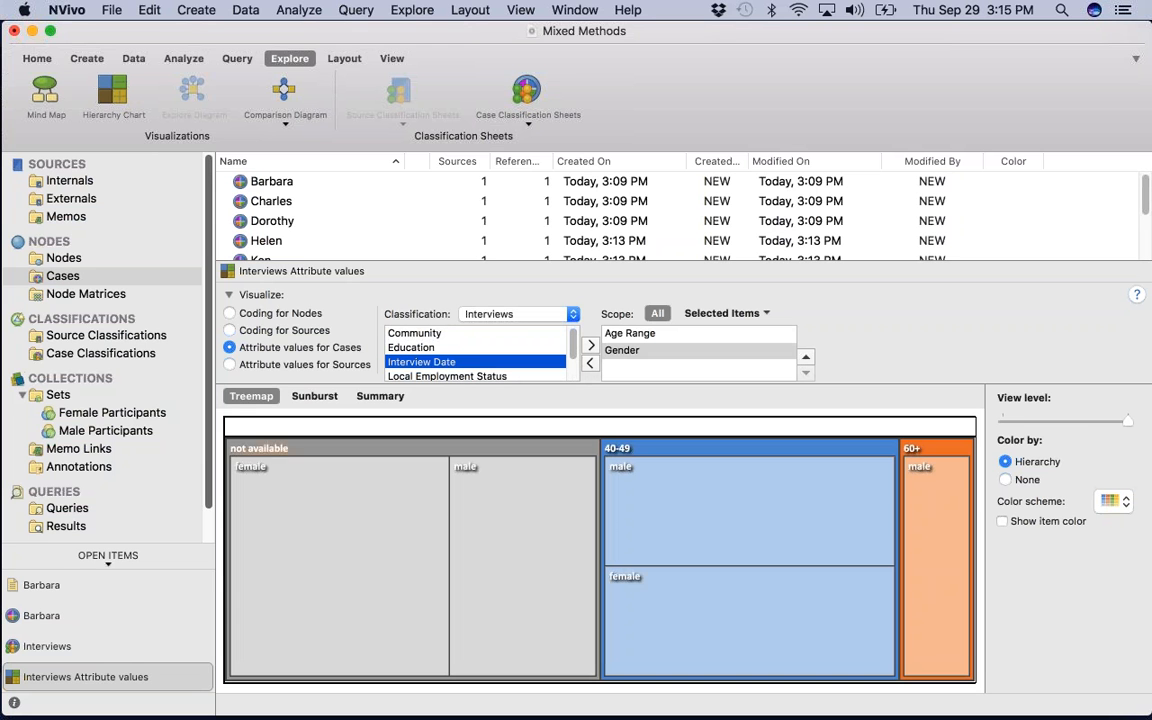
# Show the age and gender chart as an enlarged sunburst and examine the gender breakdown within the not available and 40-49 segments.
pyautogui.click(318, 396)
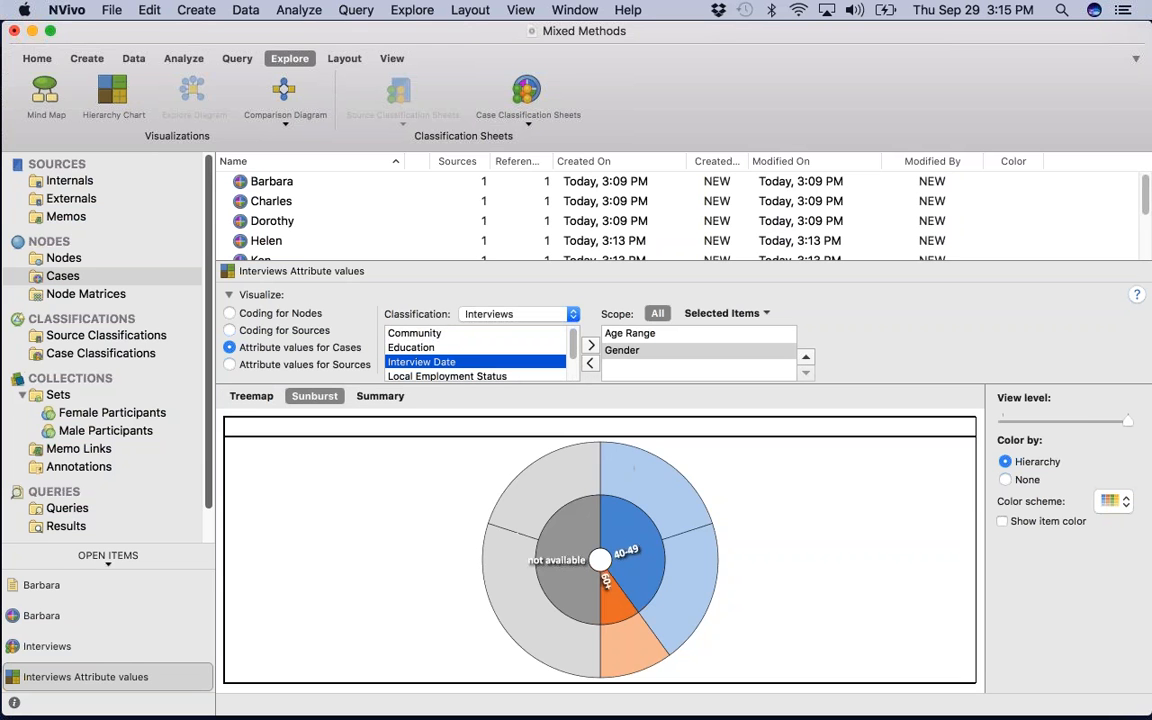
pyautogui.click(229, 294)
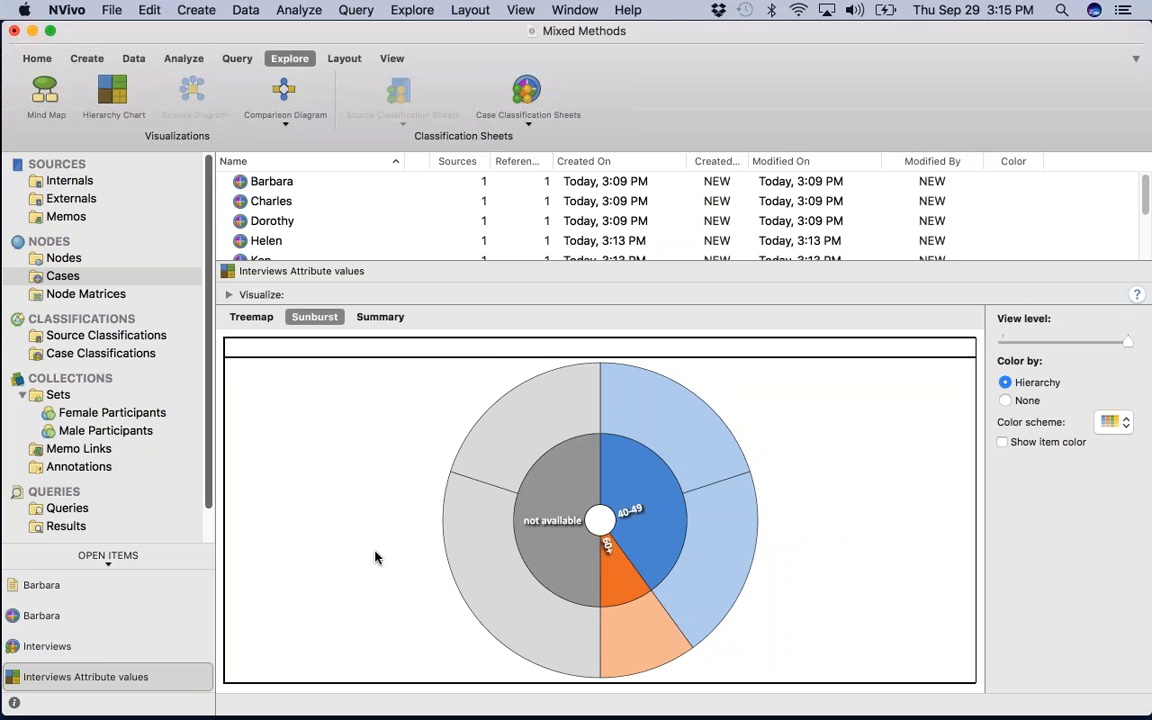
pyautogui.click(567, 526)
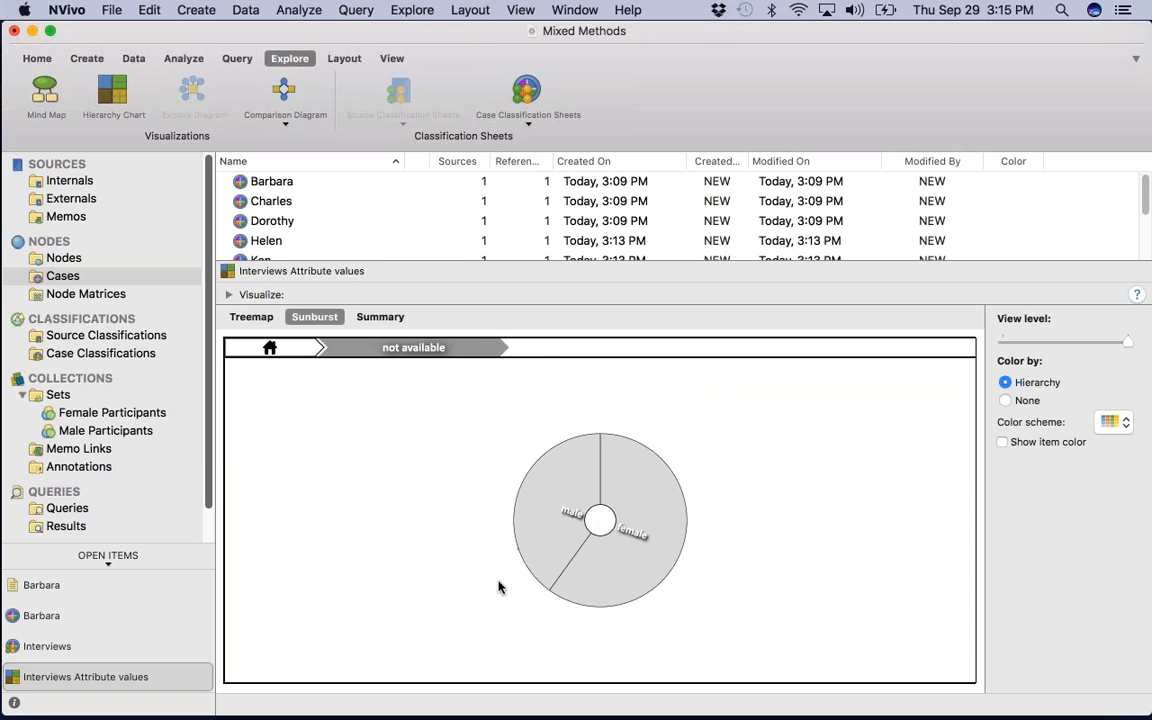
pyautogui.click(269, 347)
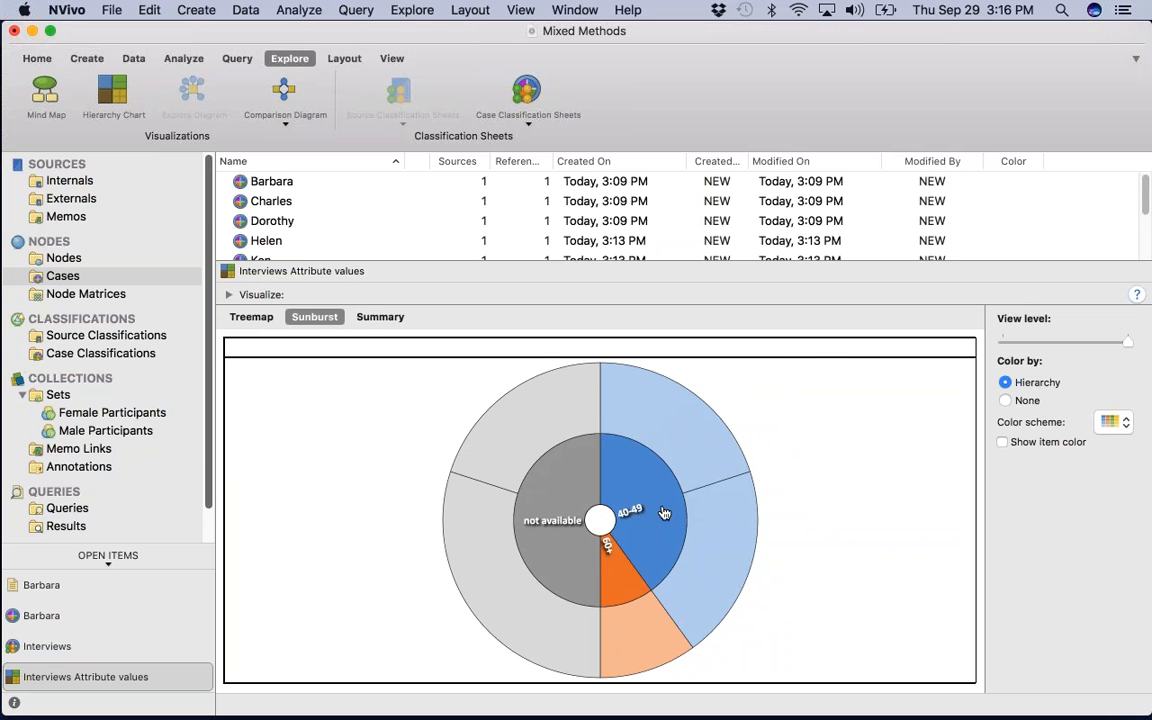
pyautogui.click(628, 477)
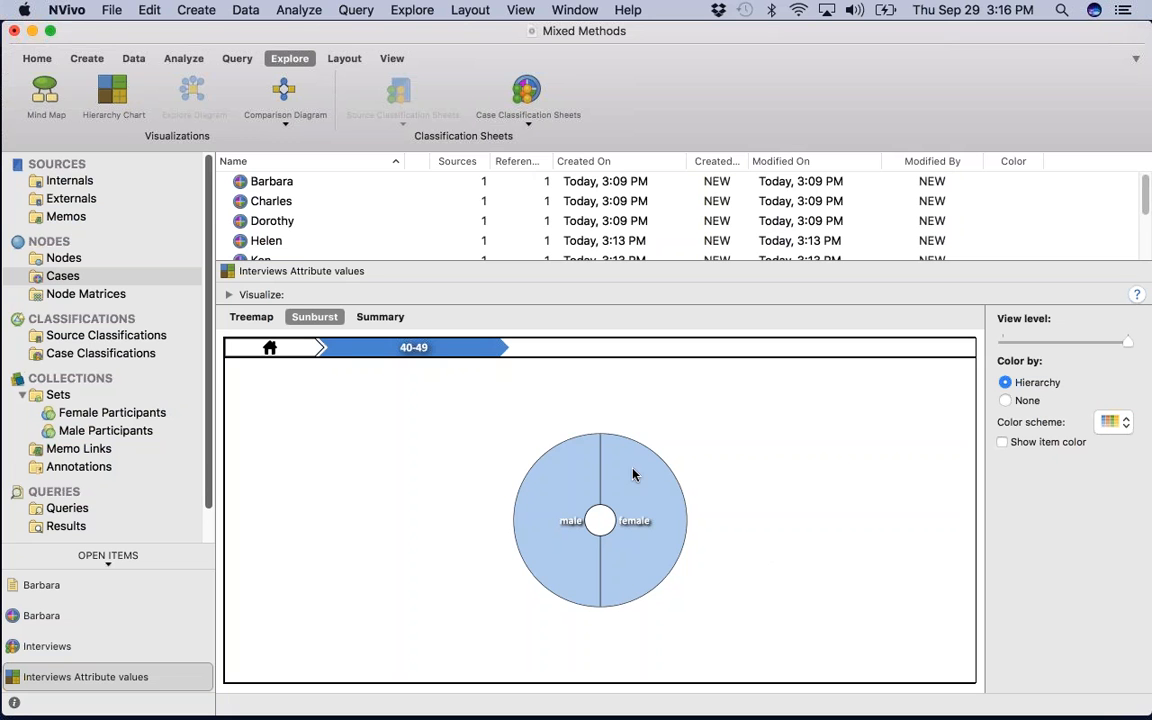
pyautogui.moveTo(601, 486)
pyautogui.click(269, 347)
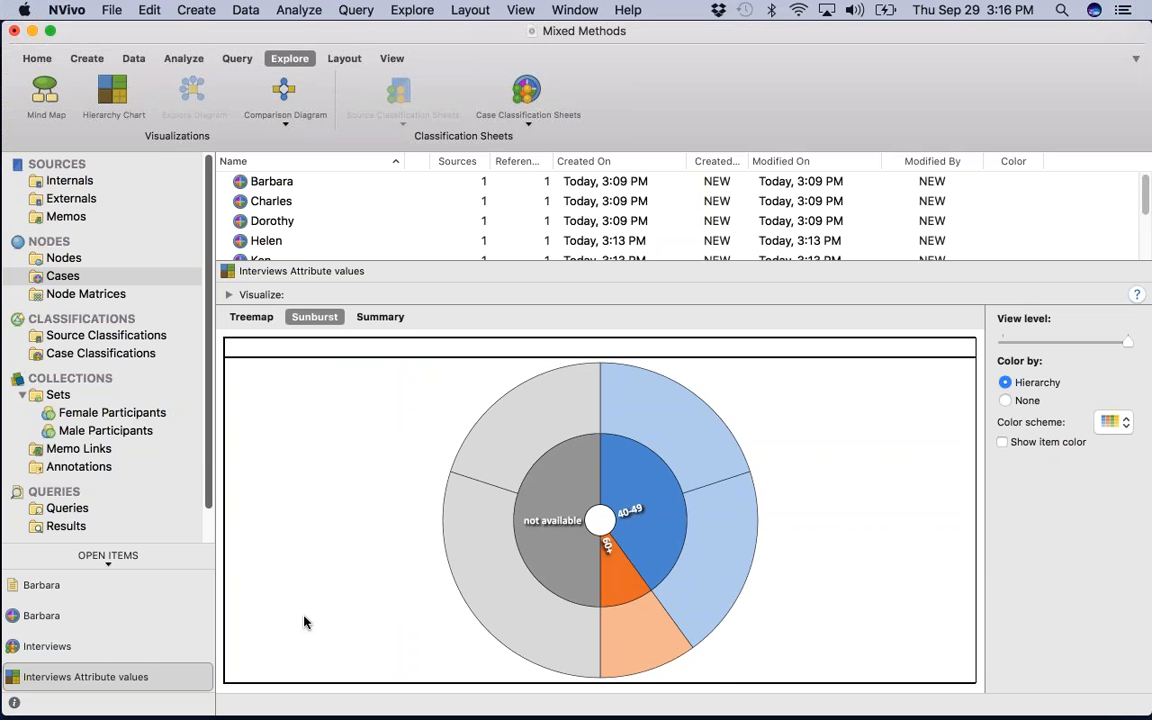
pyautogui.rightClick(314, 502)
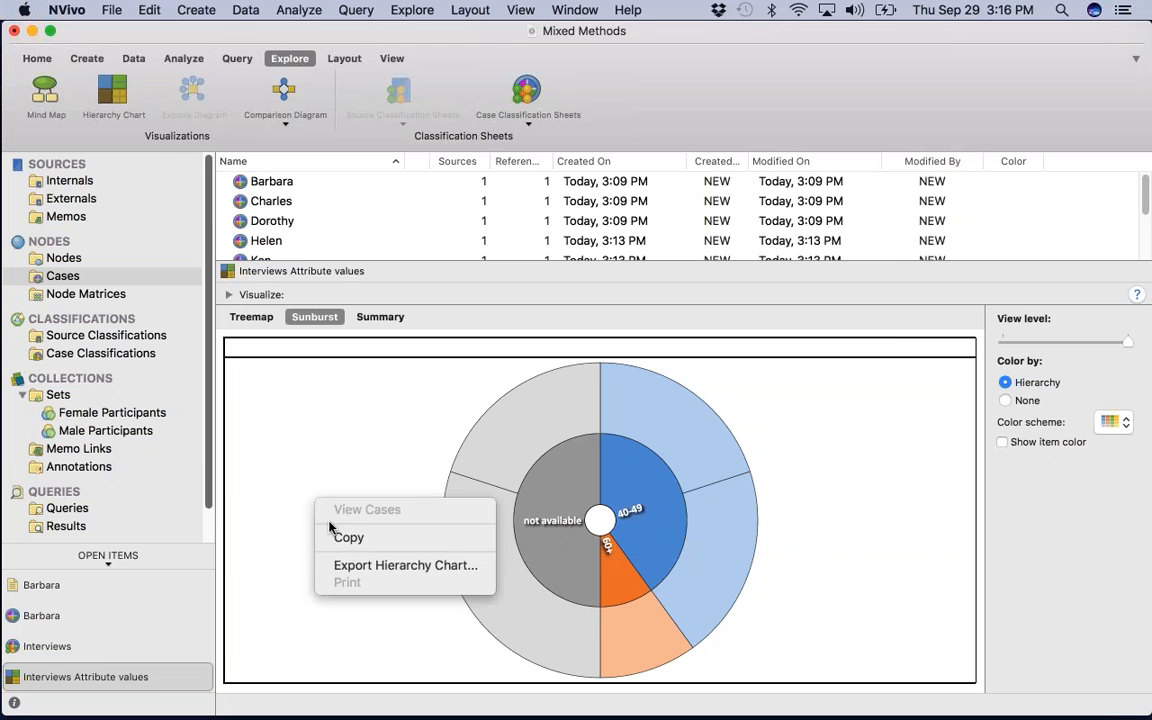
pyautogui.click(340, 556)
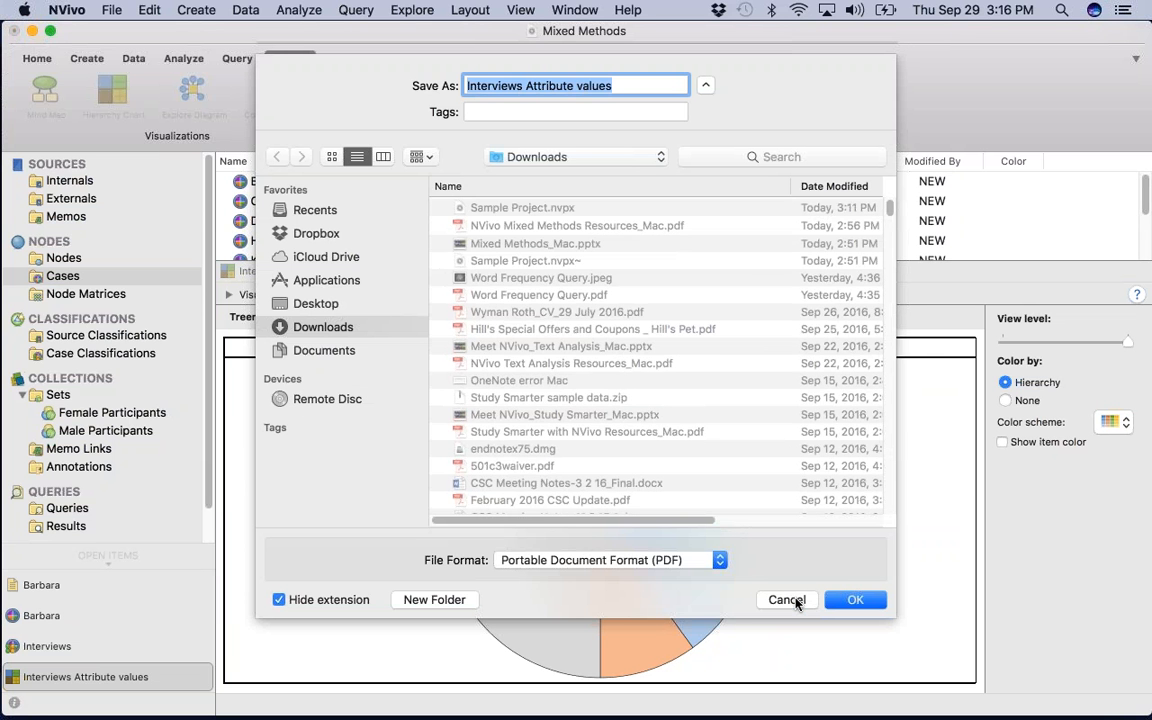
pyautogui.click(787, 600)
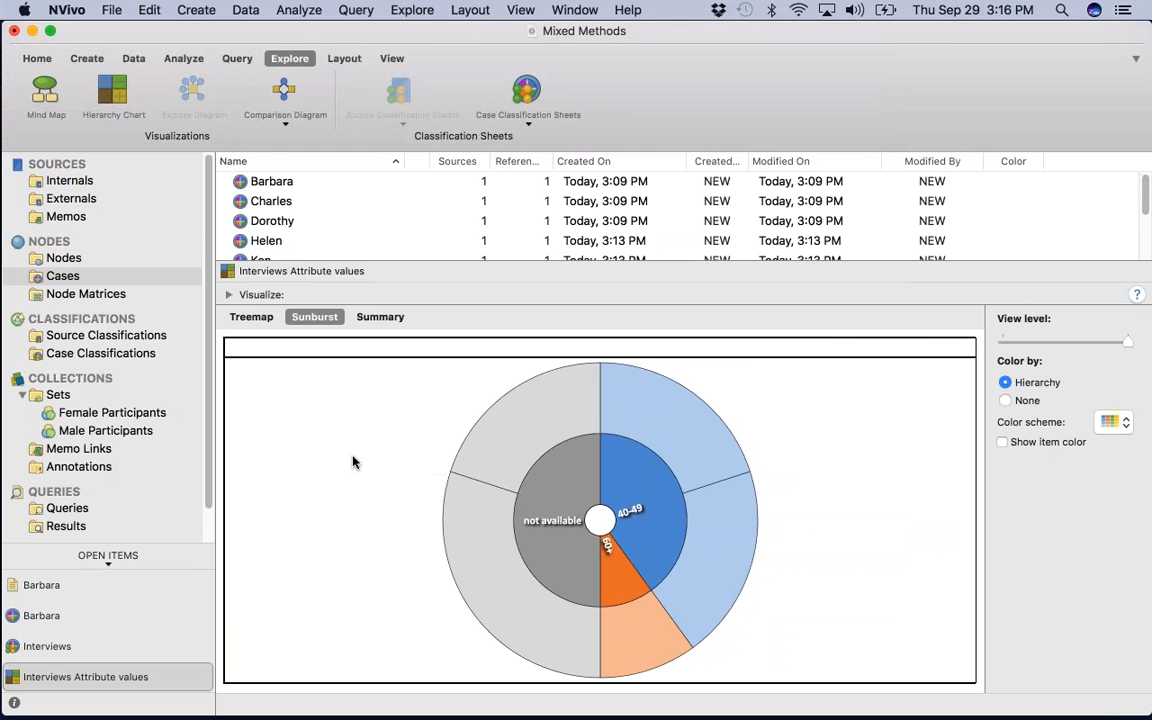
# View the cases behind the sunburst's 40-49 segment and close all open items.
pyautogui.rightClick(654, 501)
pyautogui.click(677, 520)
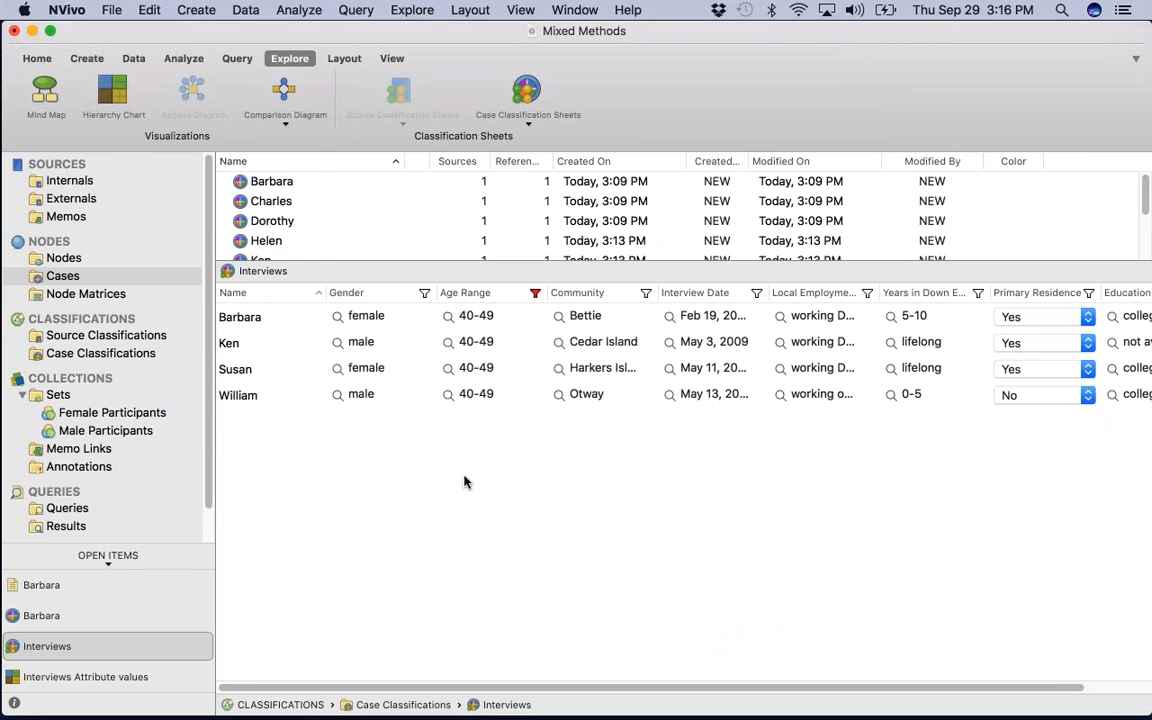
pyautogui.click(108, 555)
pyautogui.click(124, 594)
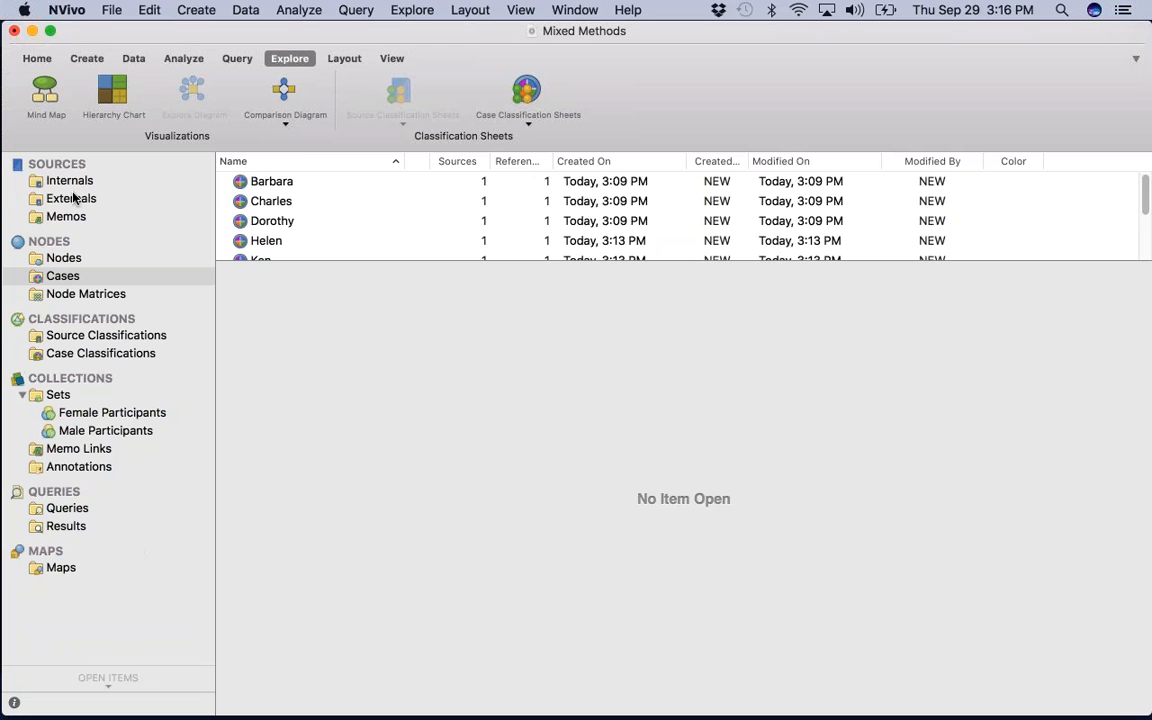
# Create a folder named Interviews under Internals.
pyautogui.click(72, 196)
pyautogui.click(72, 185)
pyautogui.rightClick(84, 181)
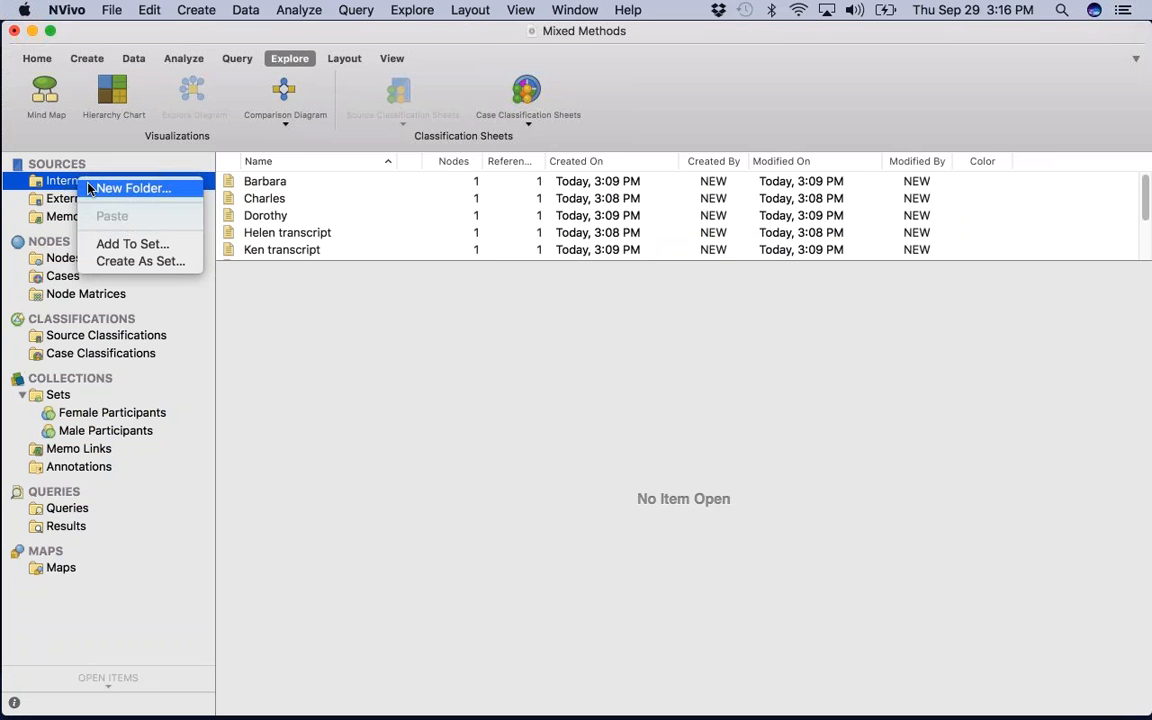
pyautogui.click(88, 187)
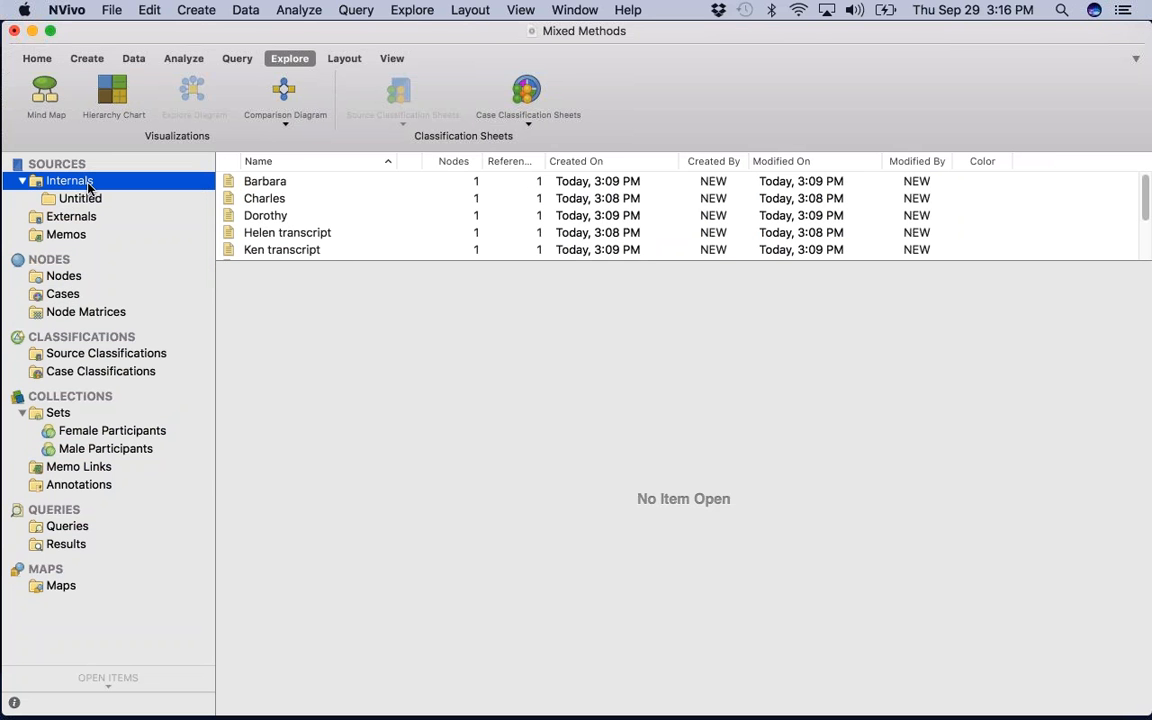
pyautogui.press('BackSpace')
pyautogui.write('Interviews')
pyautogui.press('Return')
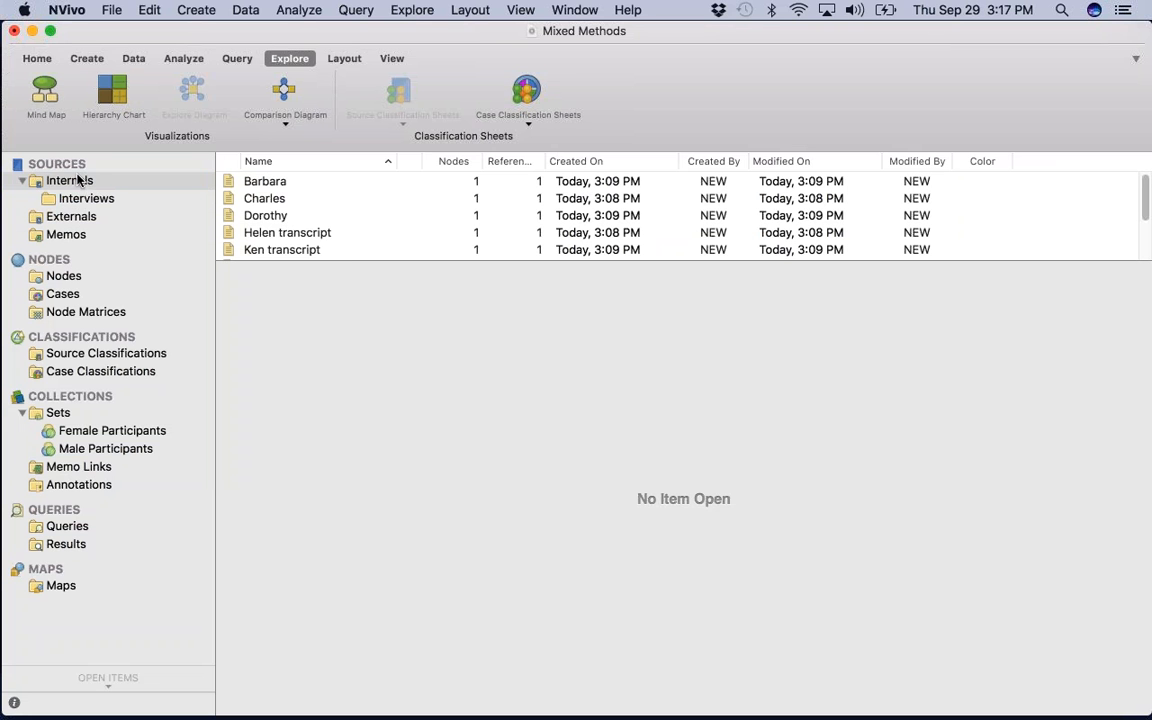
# Create a second folder under Internals named Survey.
pyautogui.rightClick(88, 183)
pyautogui.click(108, 184)
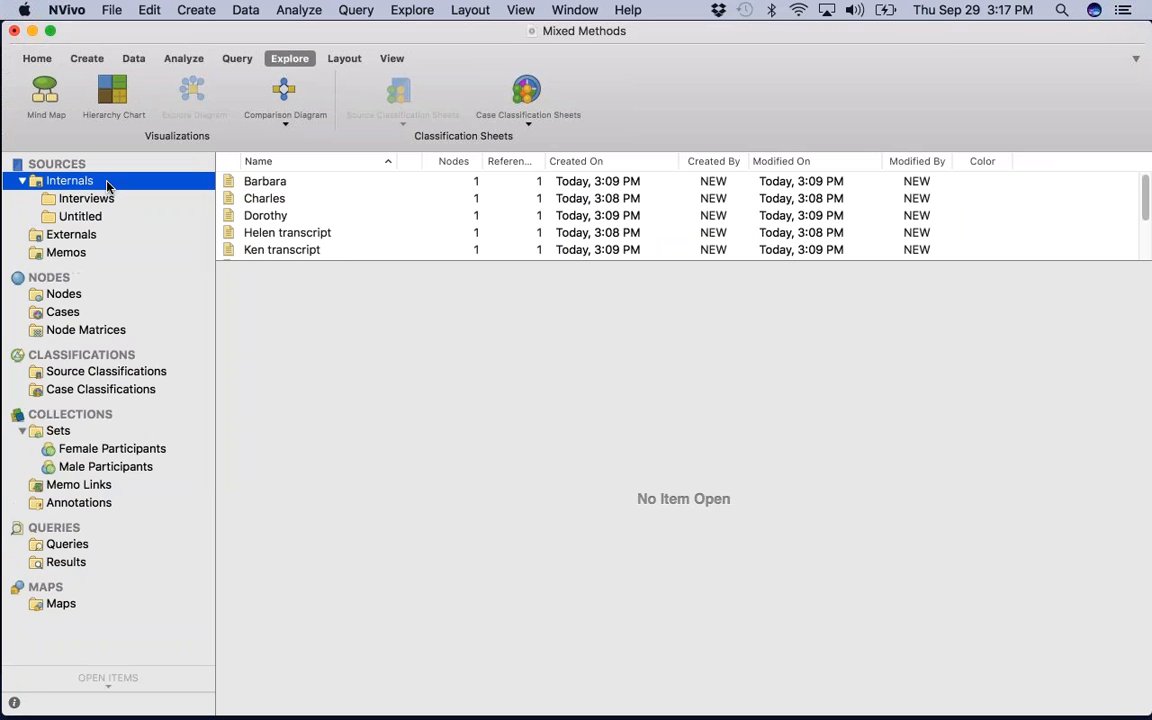
pyautogui.write('Survey')
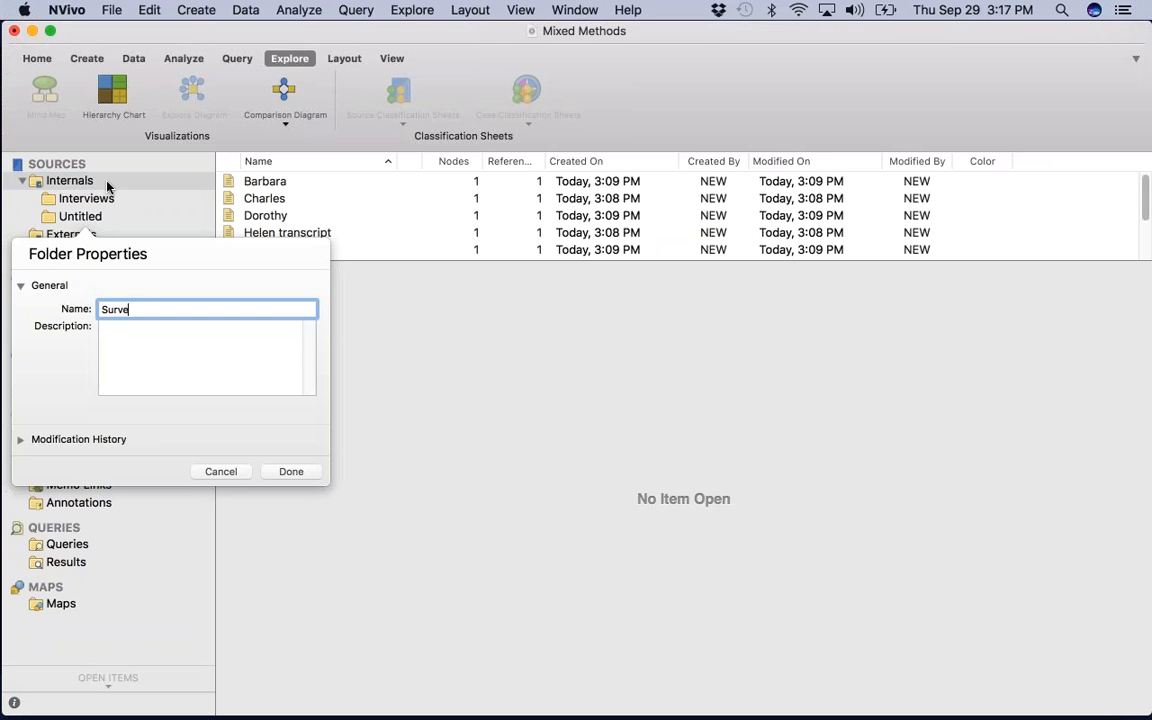
pyautogui.press('Return')
# Move all the interview sources from Internals into the Interviews folder.
pyautogui.click(398, 249)
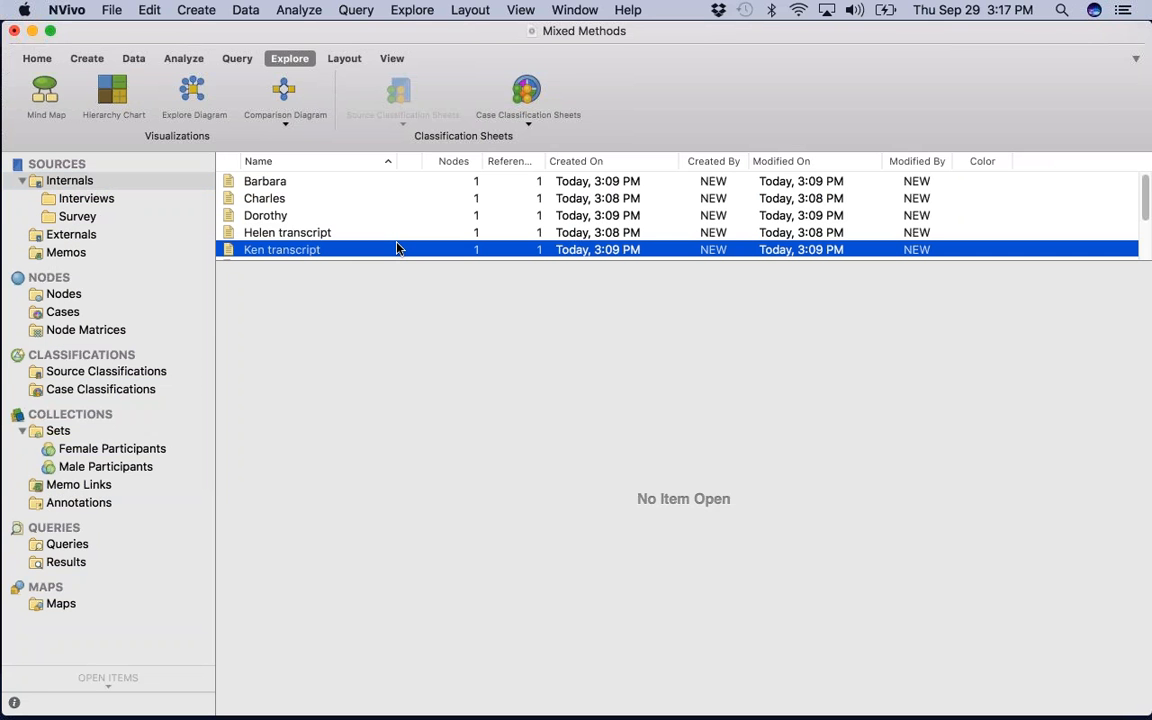
pyautogui.press('super+a')
pyautogui.moveTo(398, 249); pyautogui.dragTo(60, 204)
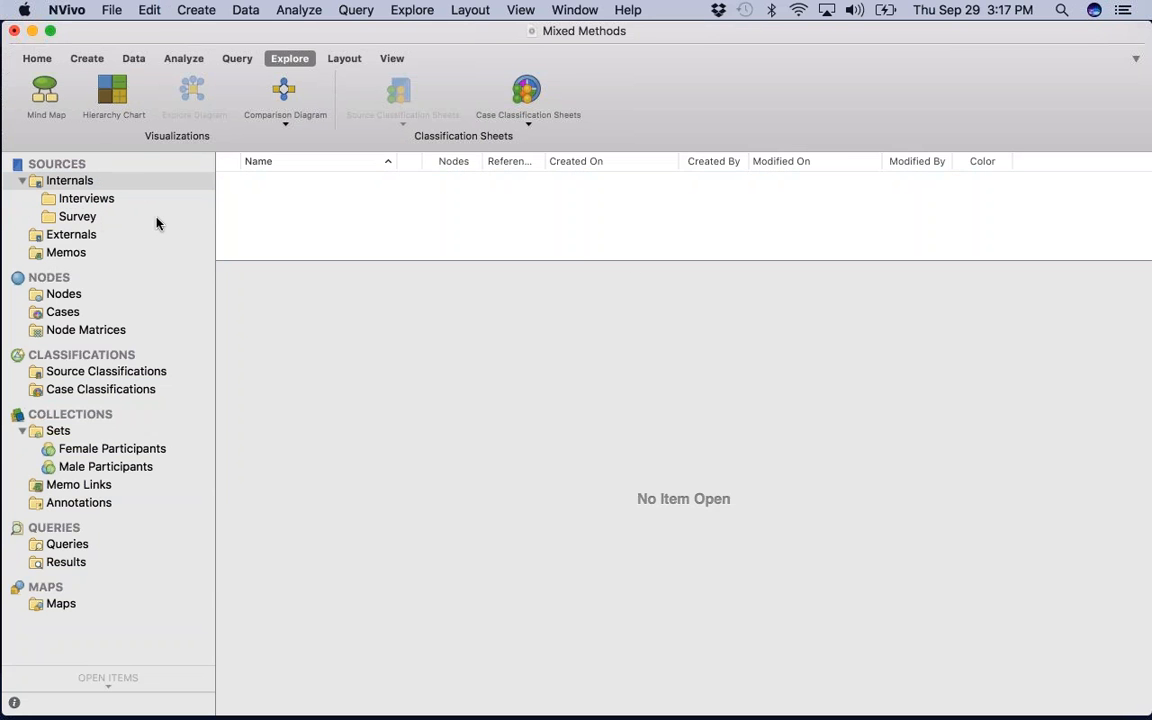
# Load Survey data.xls from the desktop's Sample Project Data - Mac > Survey Data folder as a dataset for the Survey folder, using the survey data worksheet and default formats.
pyautogui.click(104, 220)
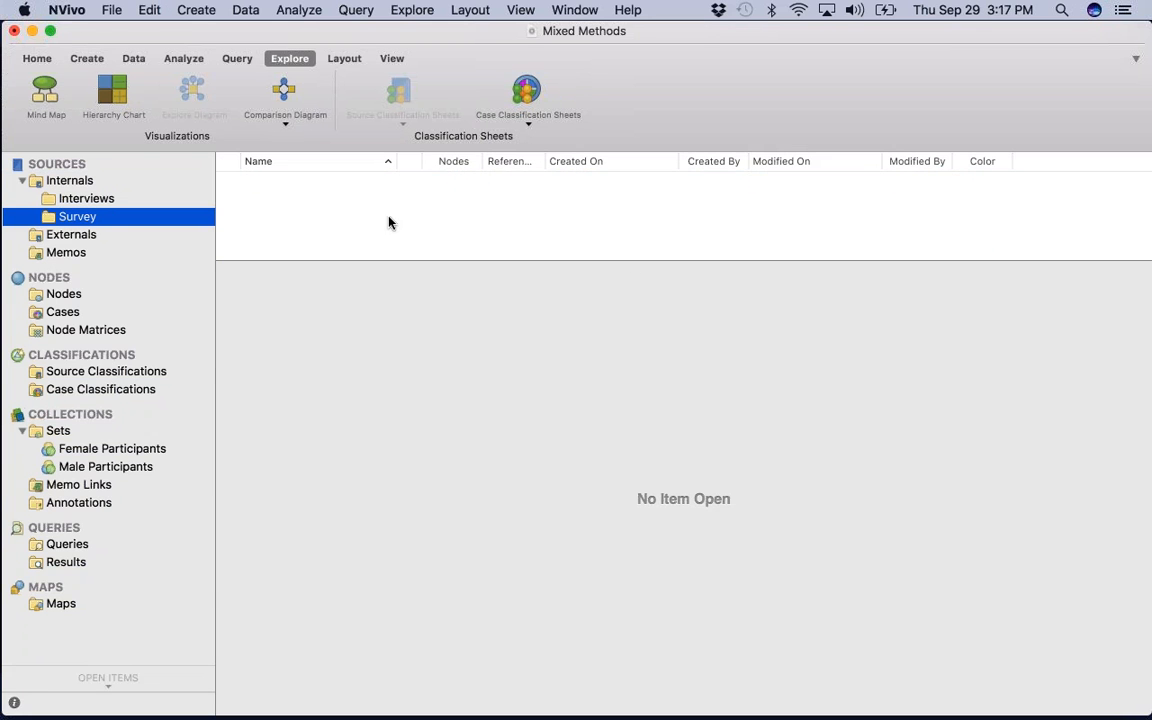
pyautogui.click(133, 58)
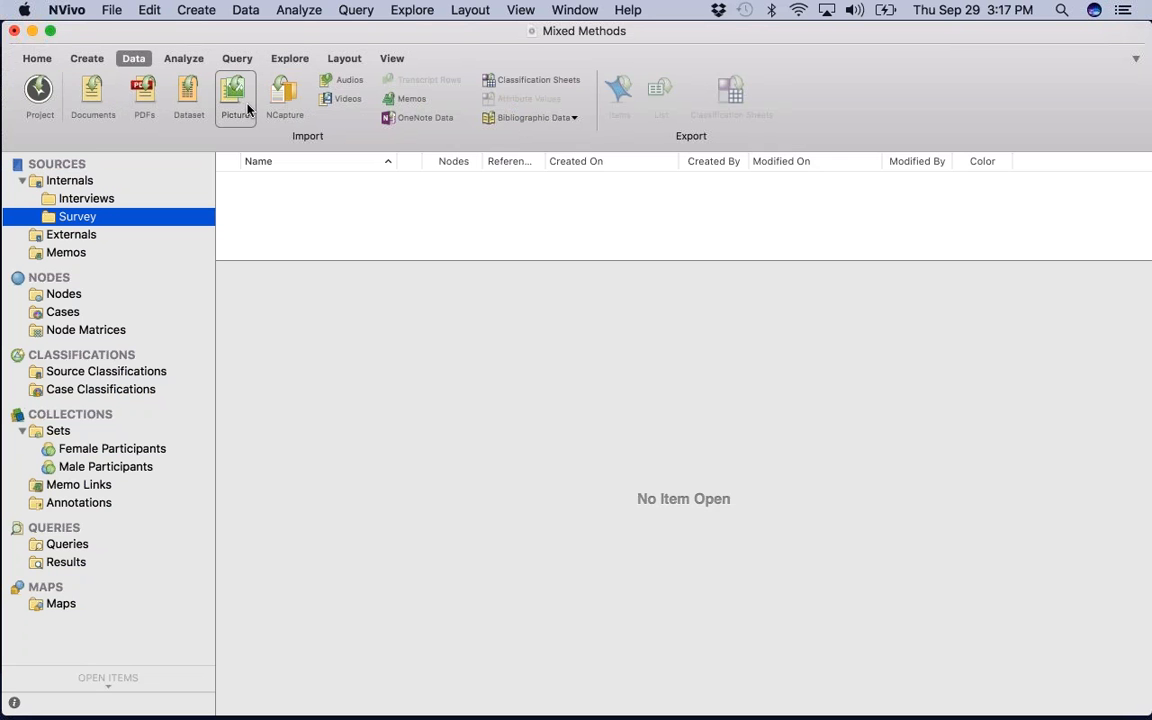
pyautogui.click(189, 116)
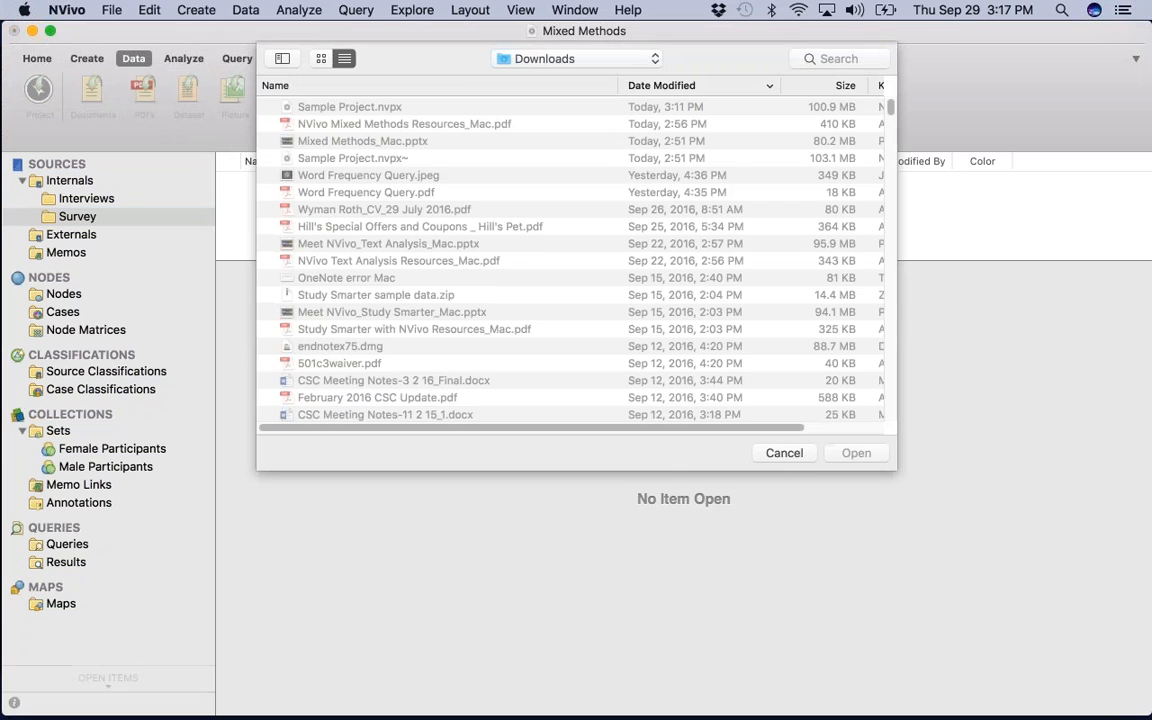
pyautogui.click(506, 58)
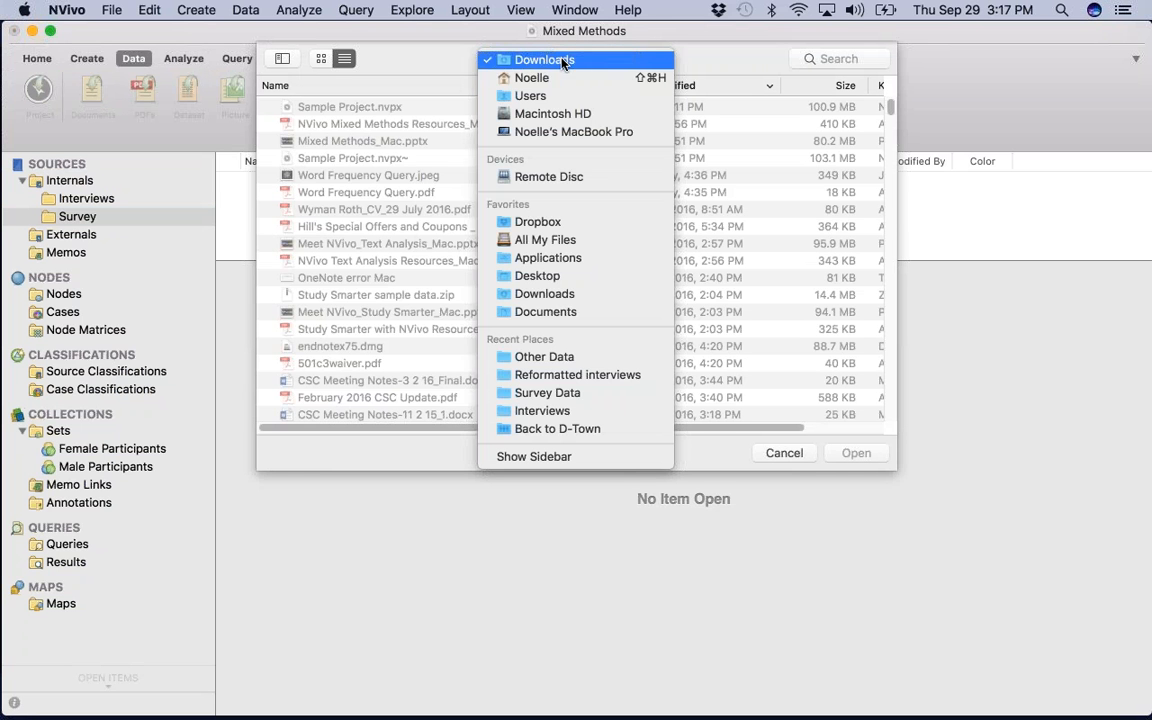
pyautogui.click(537, 276)
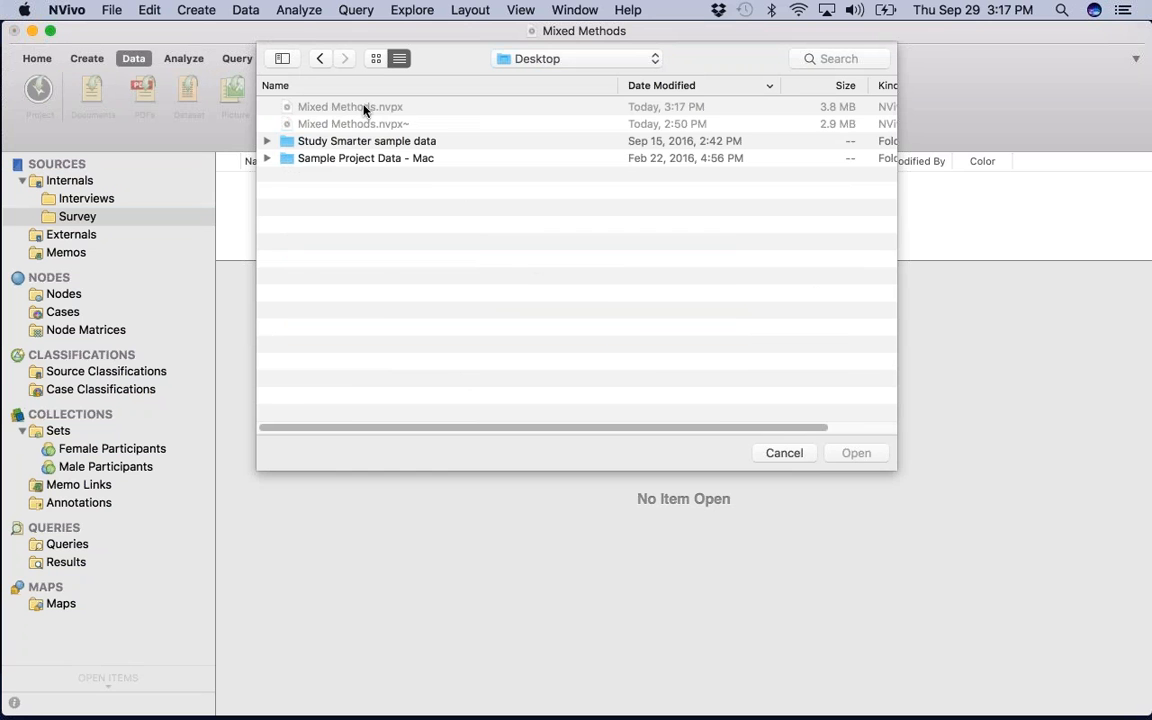
pyautogui.doubleClick(330, 160)
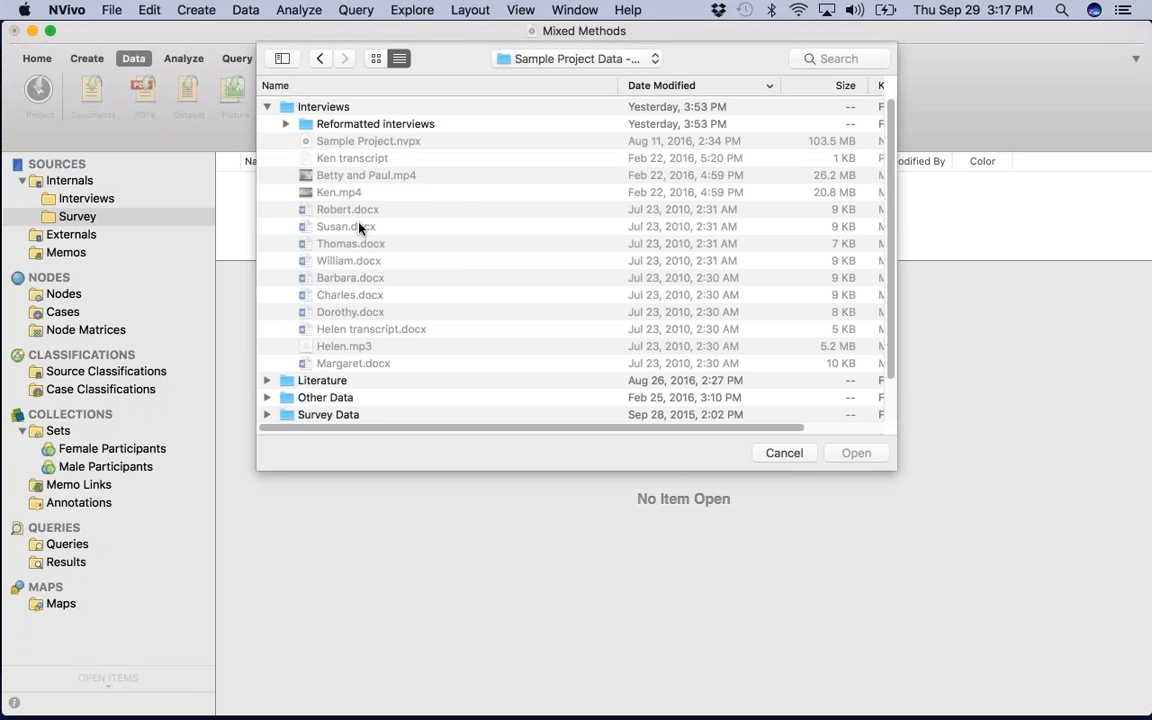
pyautogui.doubleClick(328, 414)
pyautogui.click(389, 143)
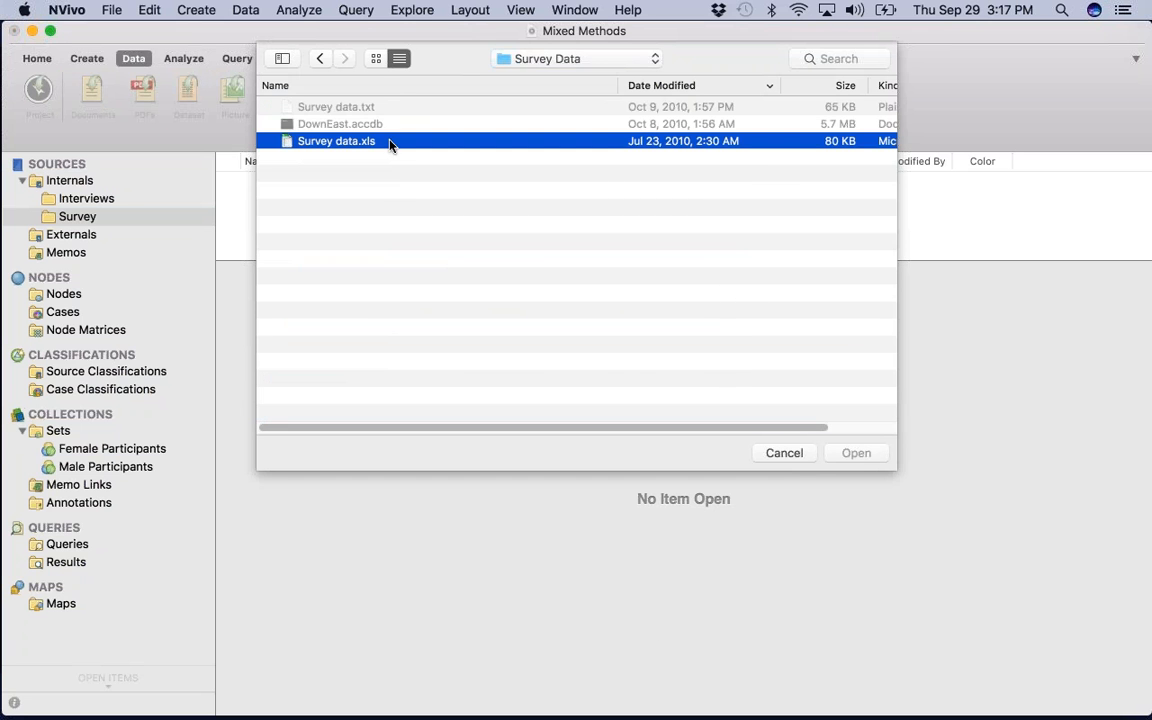
pyautogui.click(859, 453)
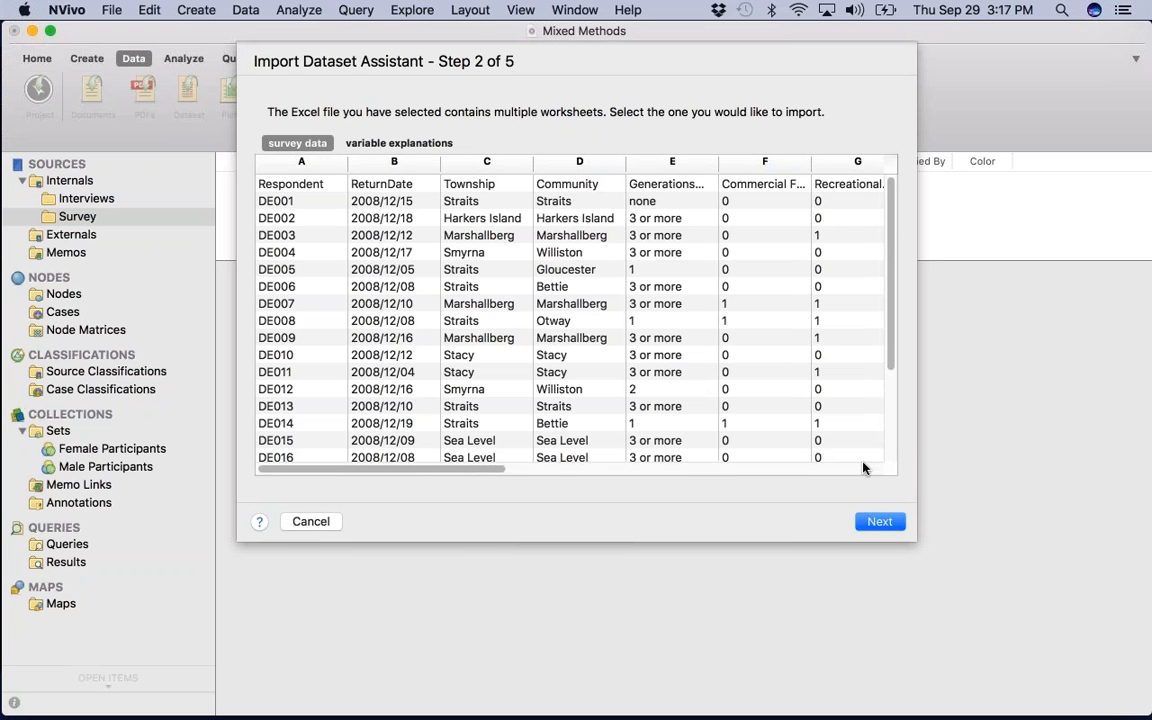
pyautogui.click(880, 522)
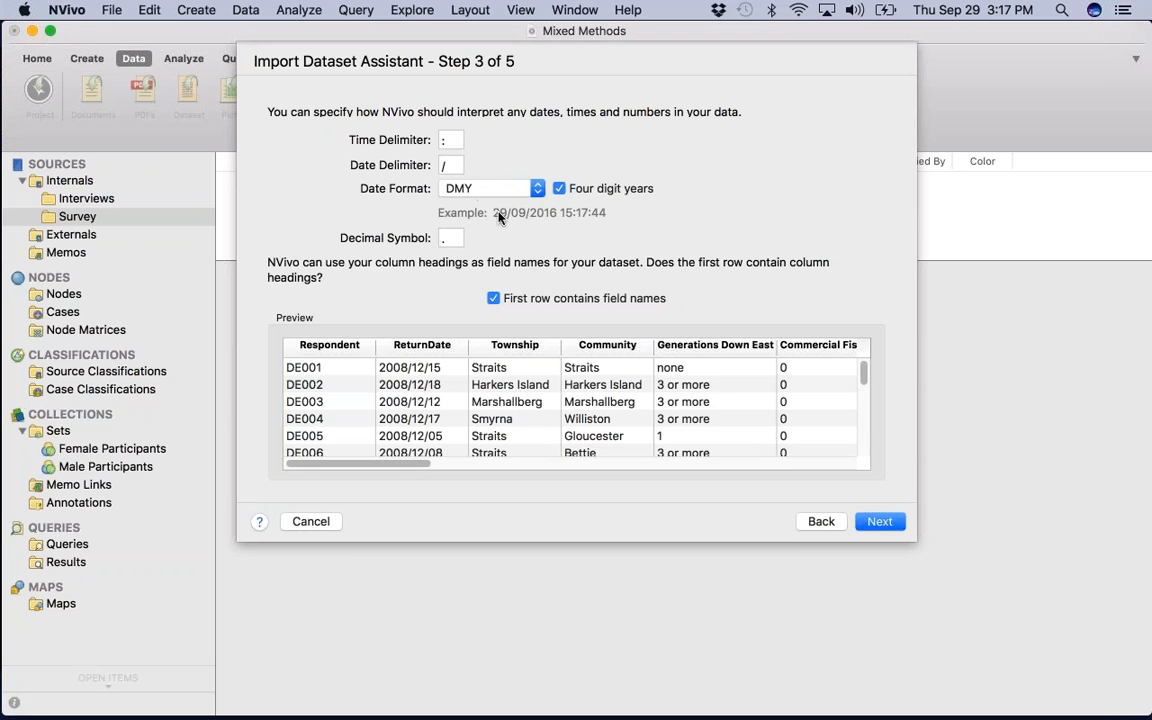
pyautogui.click(880, 522)
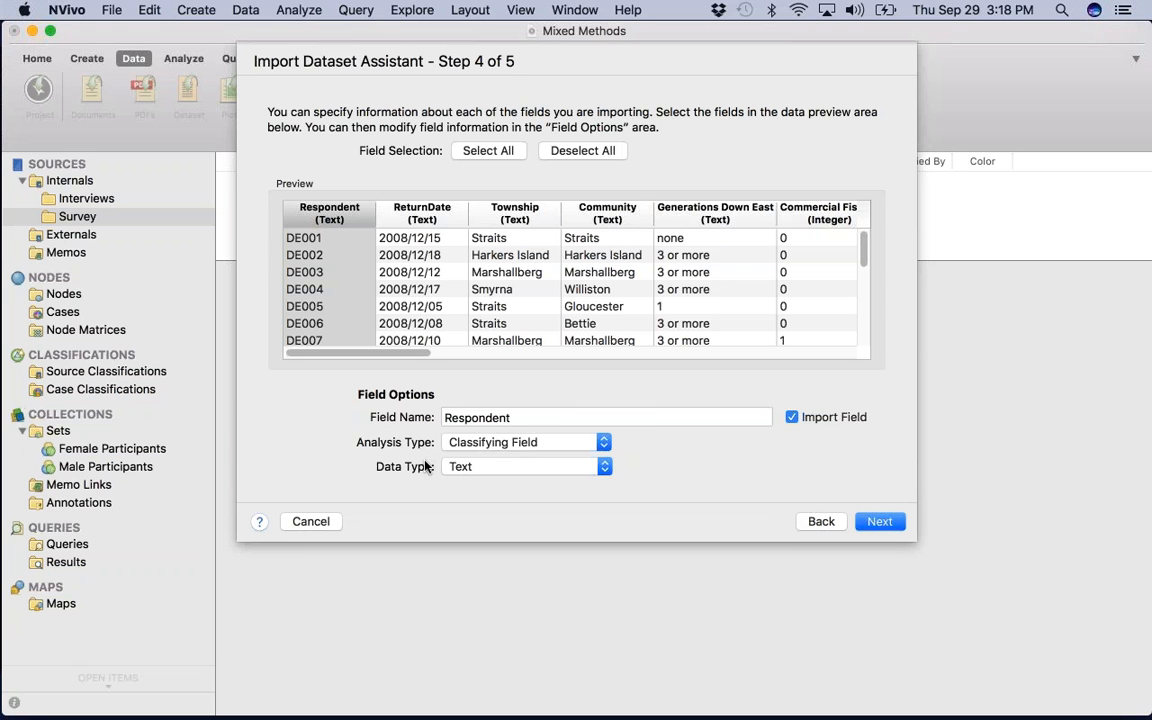
# Keep Respondent as a Classifying Field and exclude the ReturnDate field from the dataset import.
pyautogui.click(489, 446)
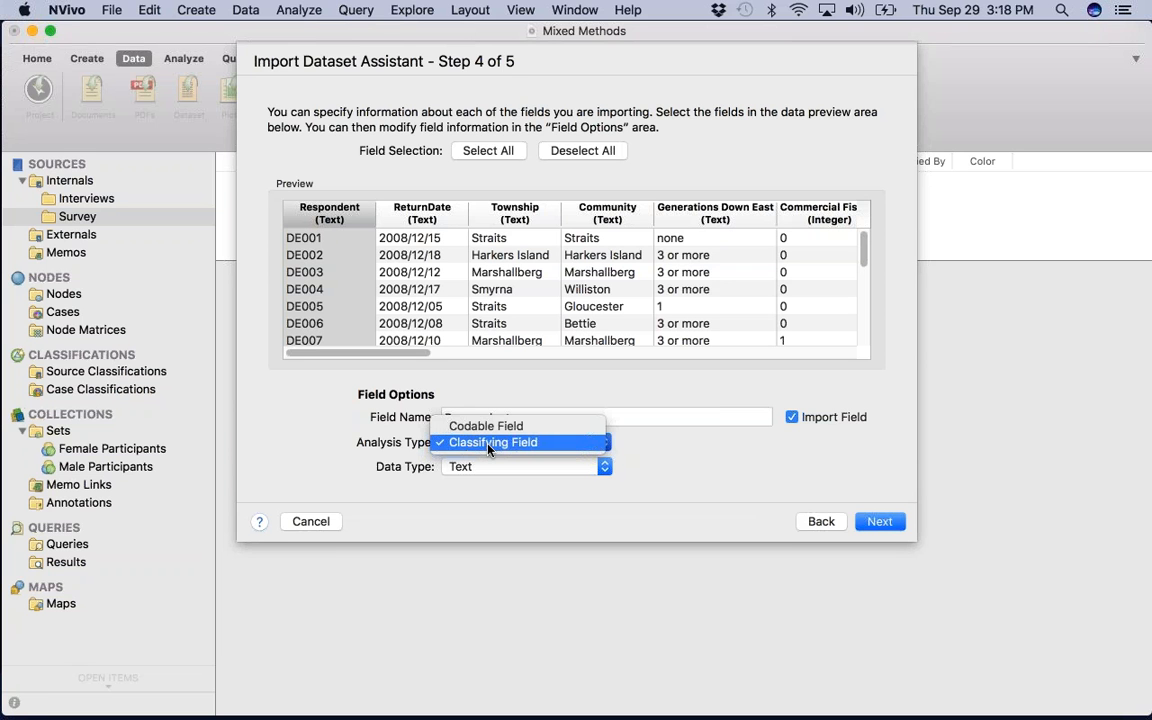
pyautogui.click(488, 449)
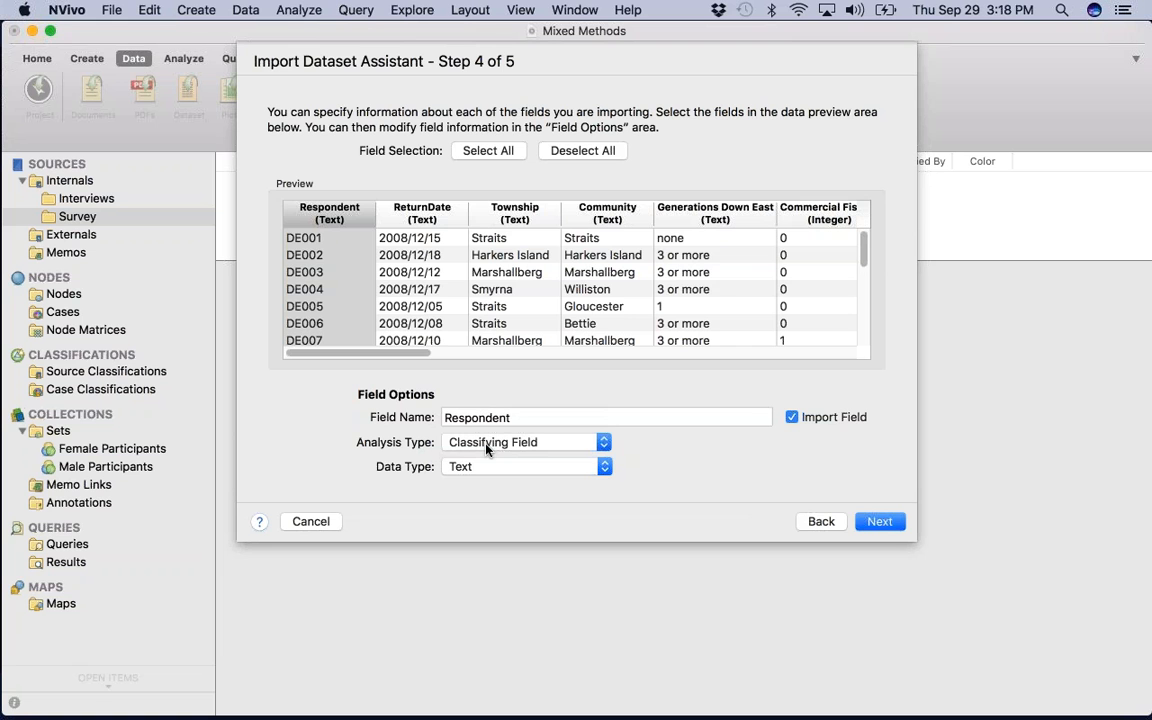
pyautogui.click(415, 212)
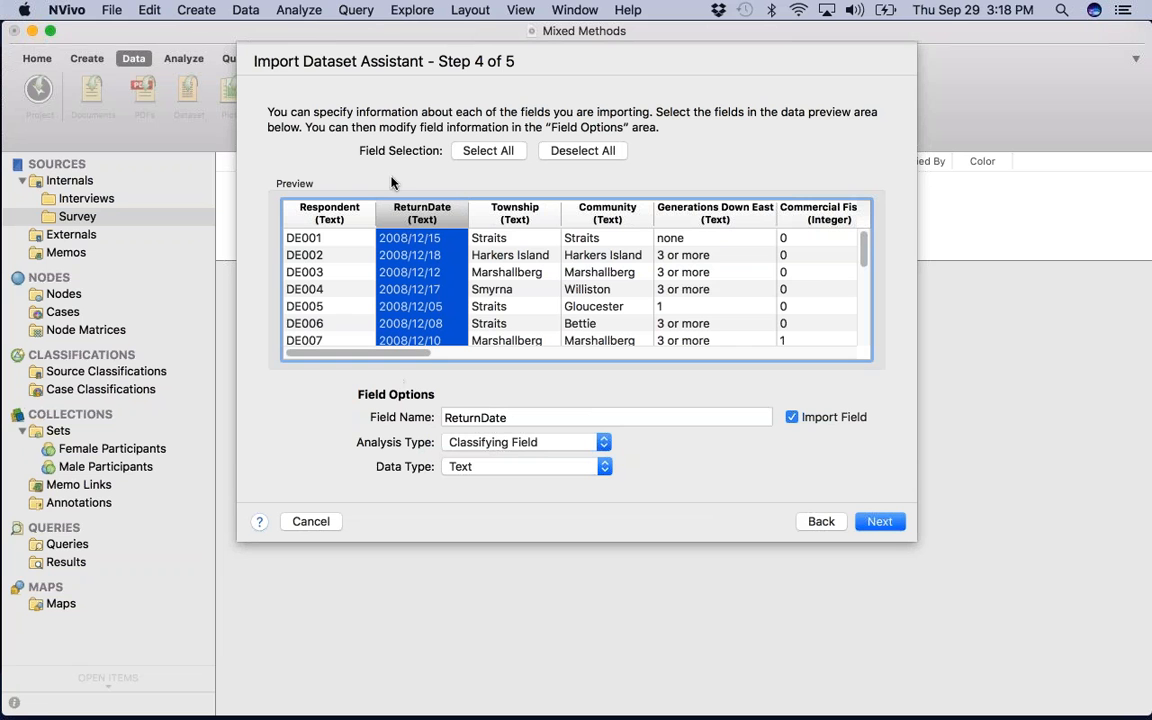
pyautogui.click(792, 418)
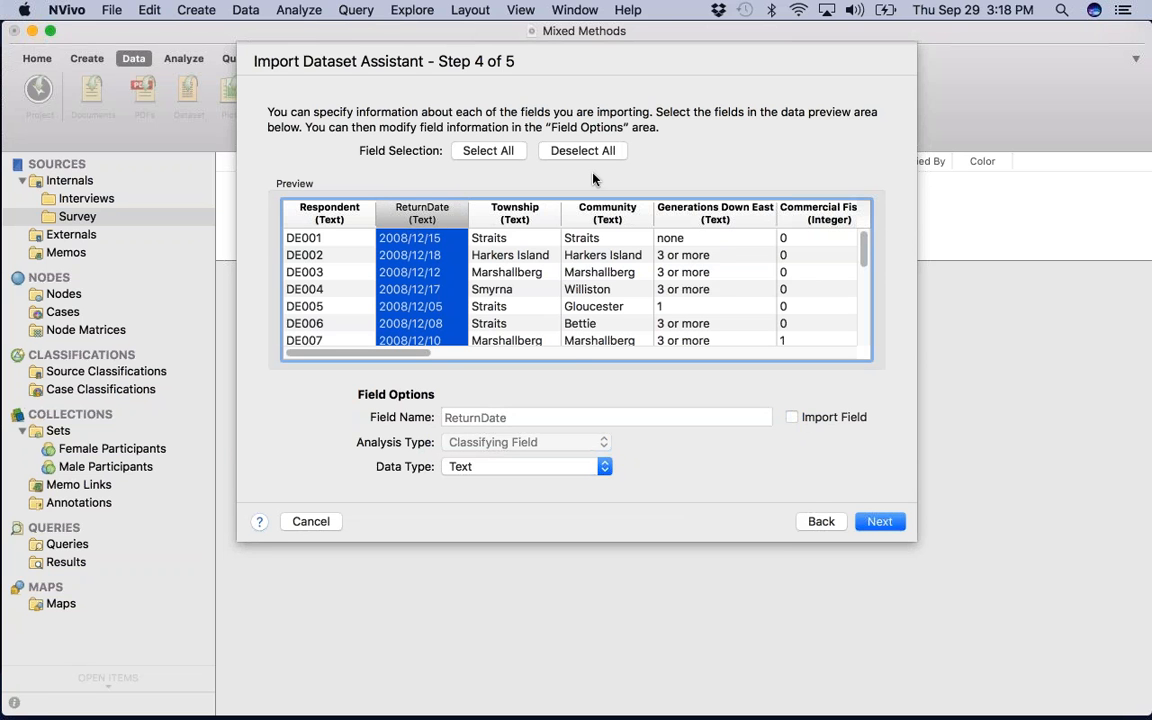
# Check the analysis types of the remaining survey fields, including Age, and import the dataset as Survey data.
pyautogui.moveTo(420, 360); pyautogui.dragTo(562, 330)
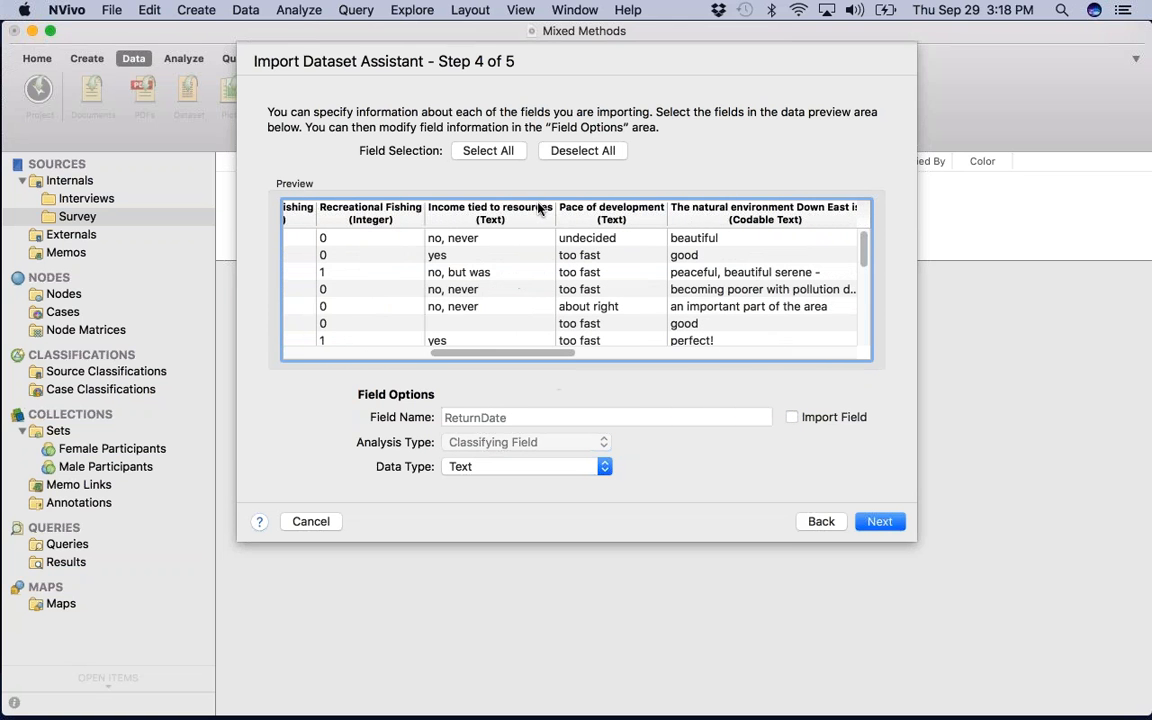
pyautogui.click(537, 215)
pyautogui.click(740, 213)
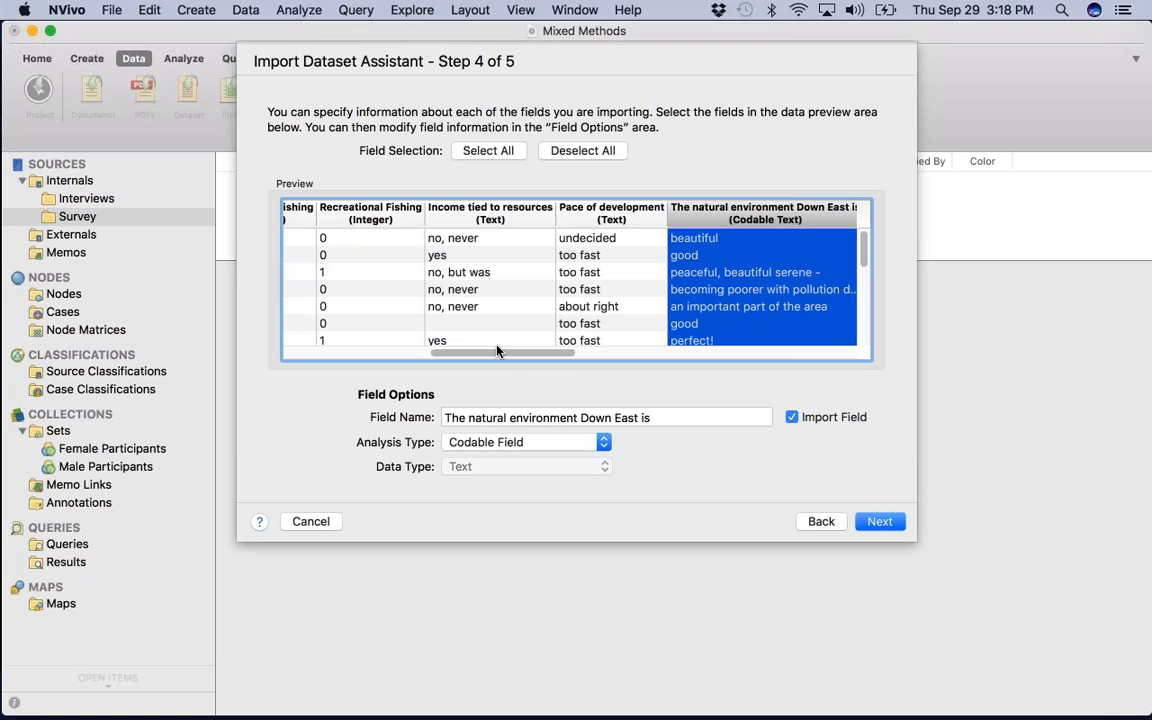
pyautogui.hscroll(5, 512, 340)
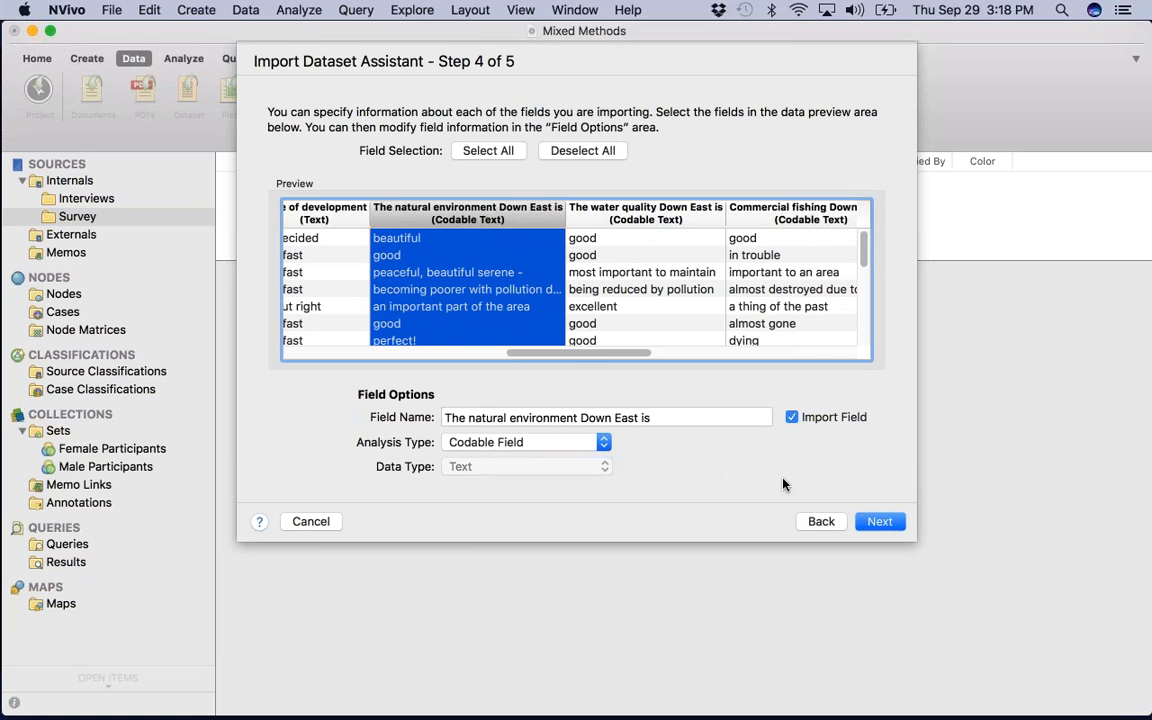
pyautogui.moveTo(542, 352); pyautogui.dragTo(745, 340)
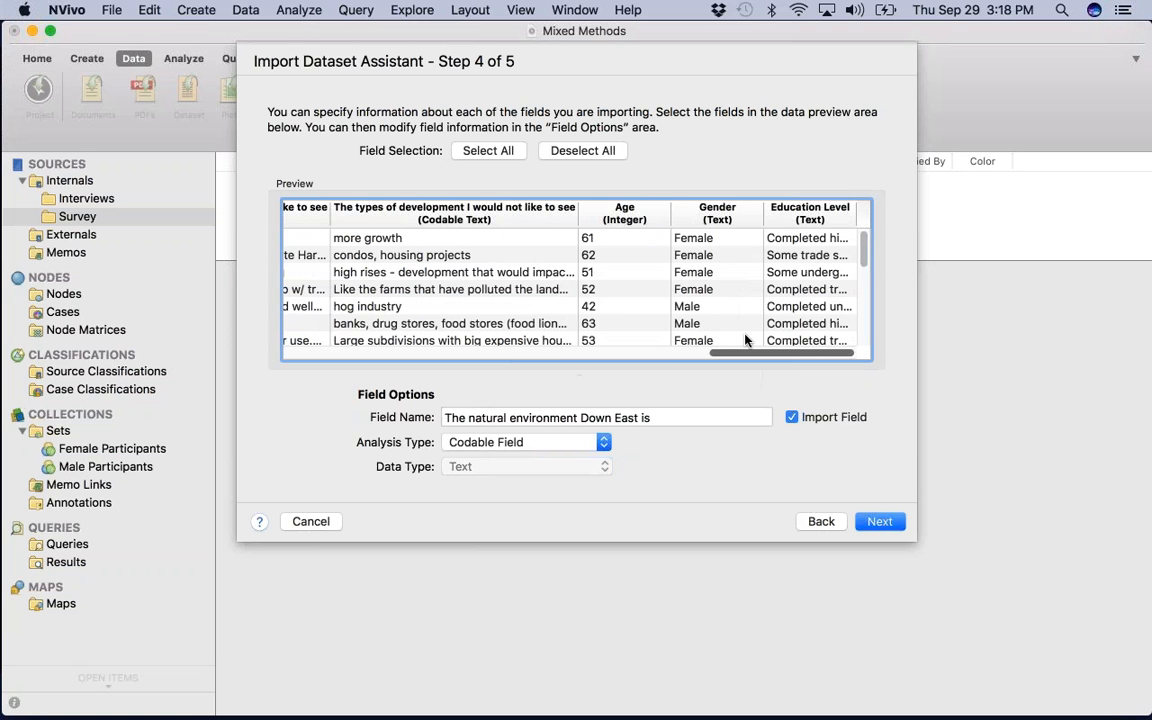
pyautogui.click(707, 222)
pyautogui.click(653, 224)
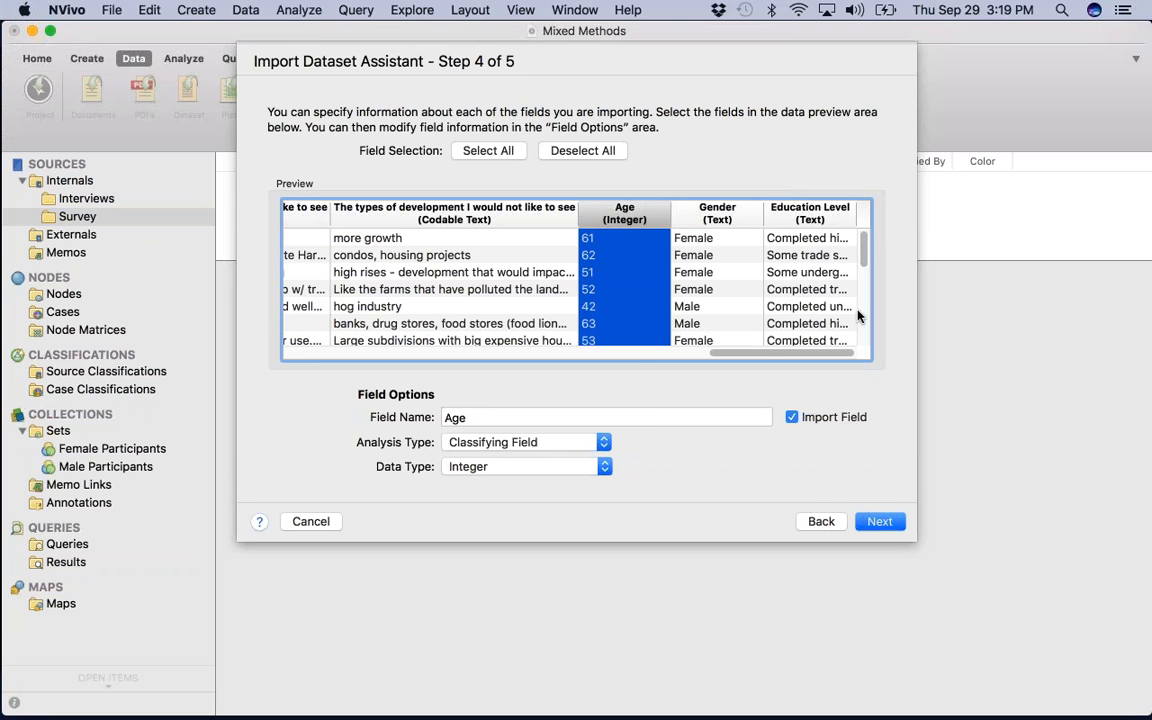
pyautogui.click(876, 520)
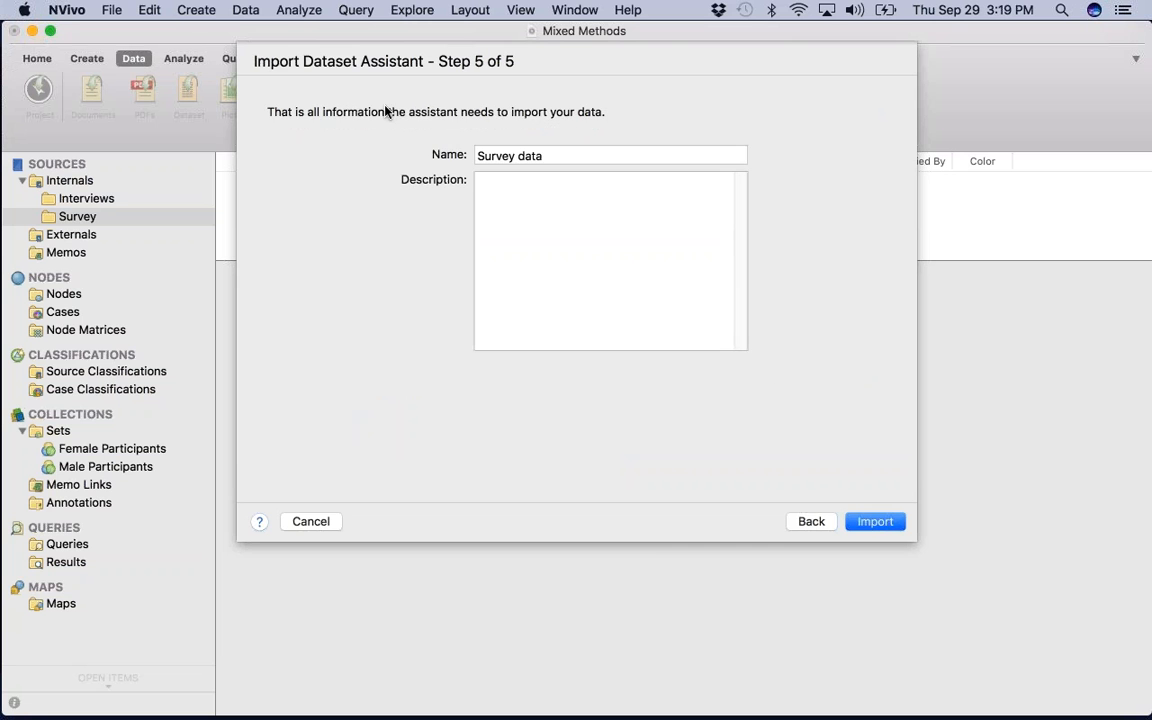
pyautogui.click(872, 519)
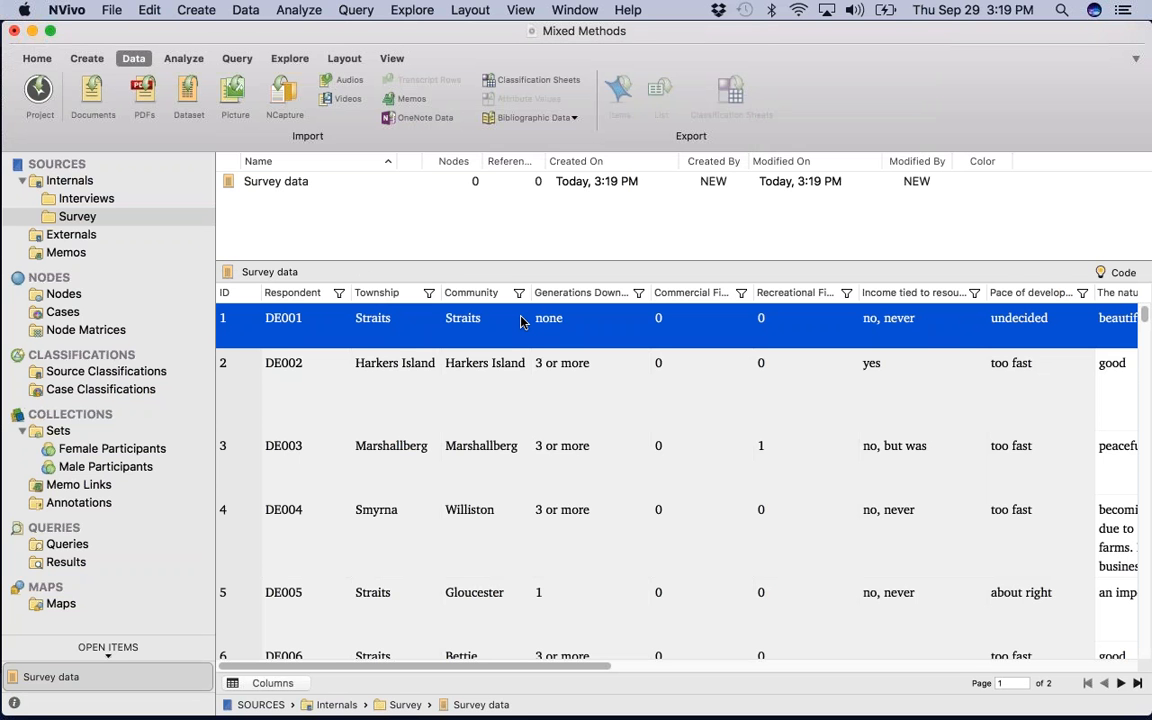
# Examine the respondent rows, classifying columns and open-ended answer columns of the imported Survey data dataset.
pyautogui.click(415, 406)
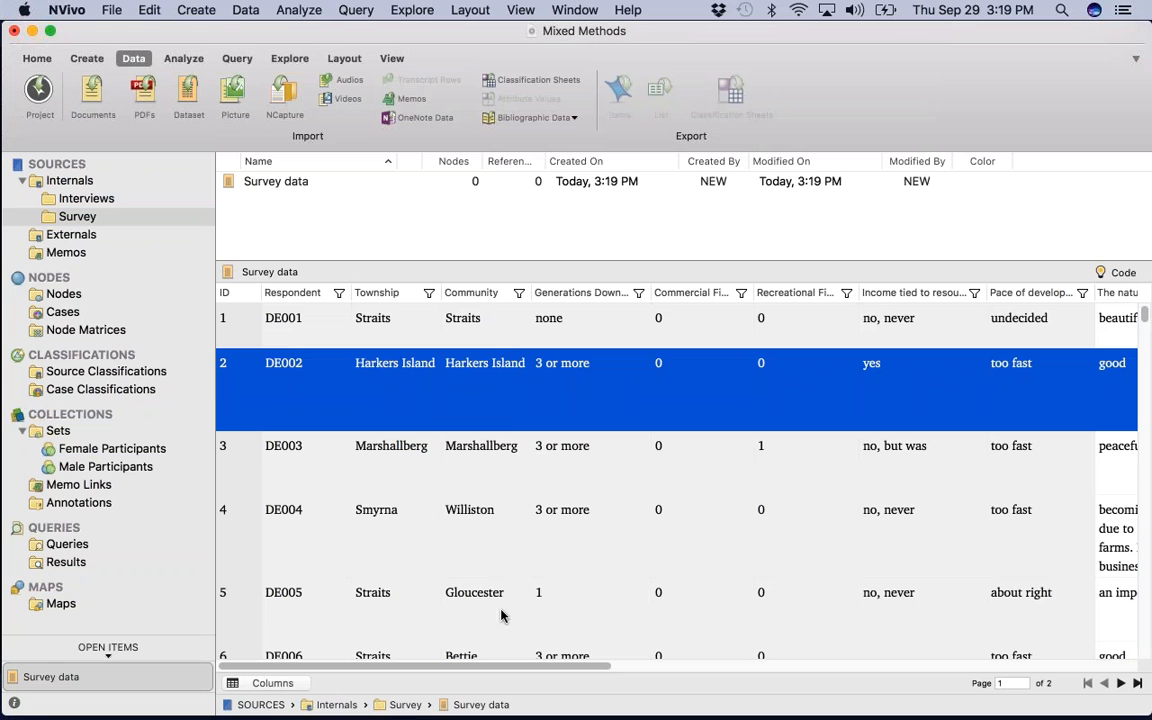
pyautogui.click(404, 440)
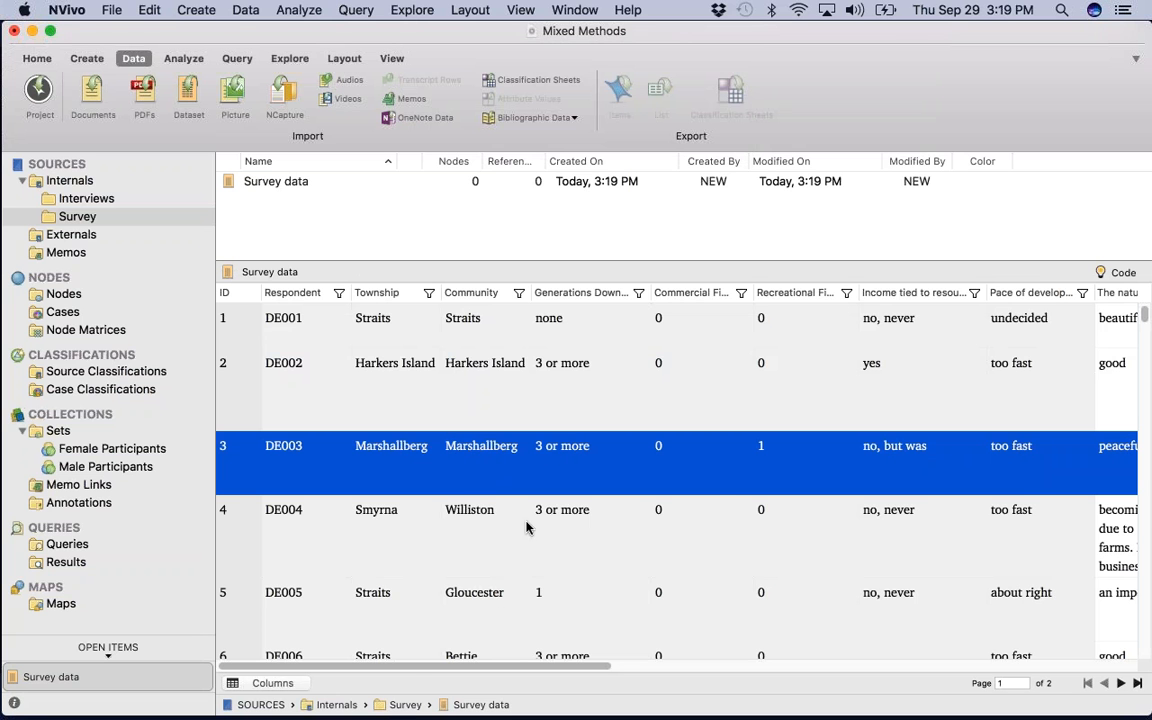
pyautogui.press('Up')
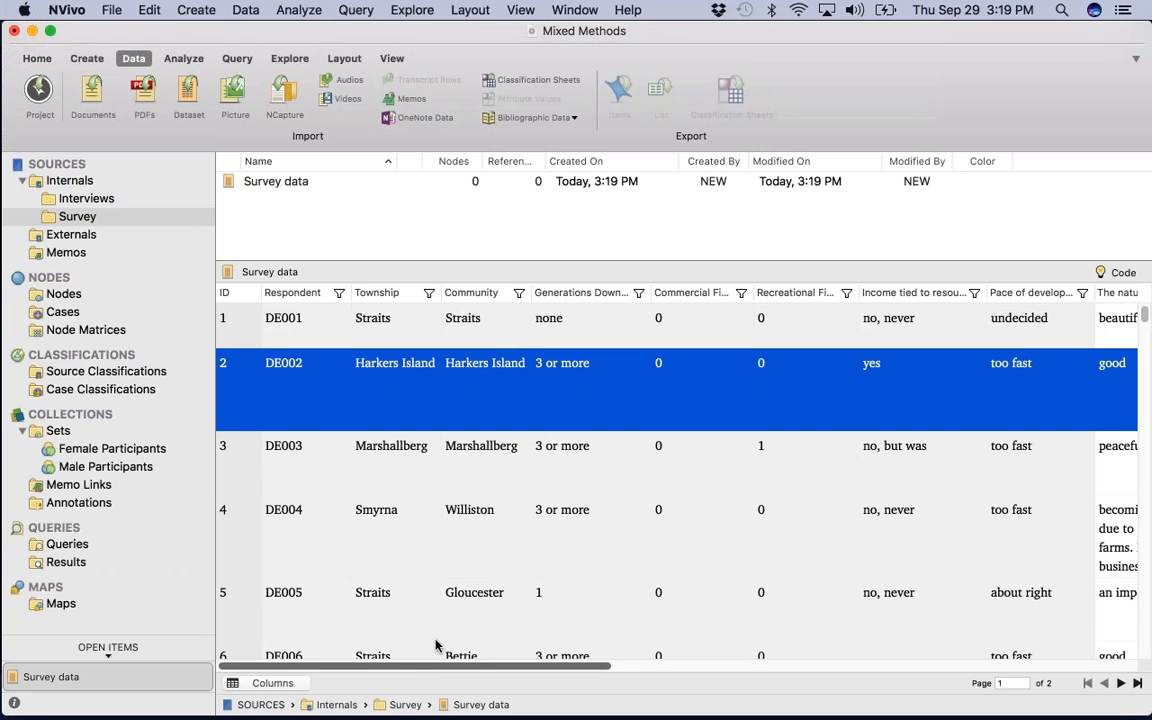
pyautogui.moveTo(449, 672); pyautogui.dragTo(499, 672)
pyautogui.hscroll(10, 559, 580)
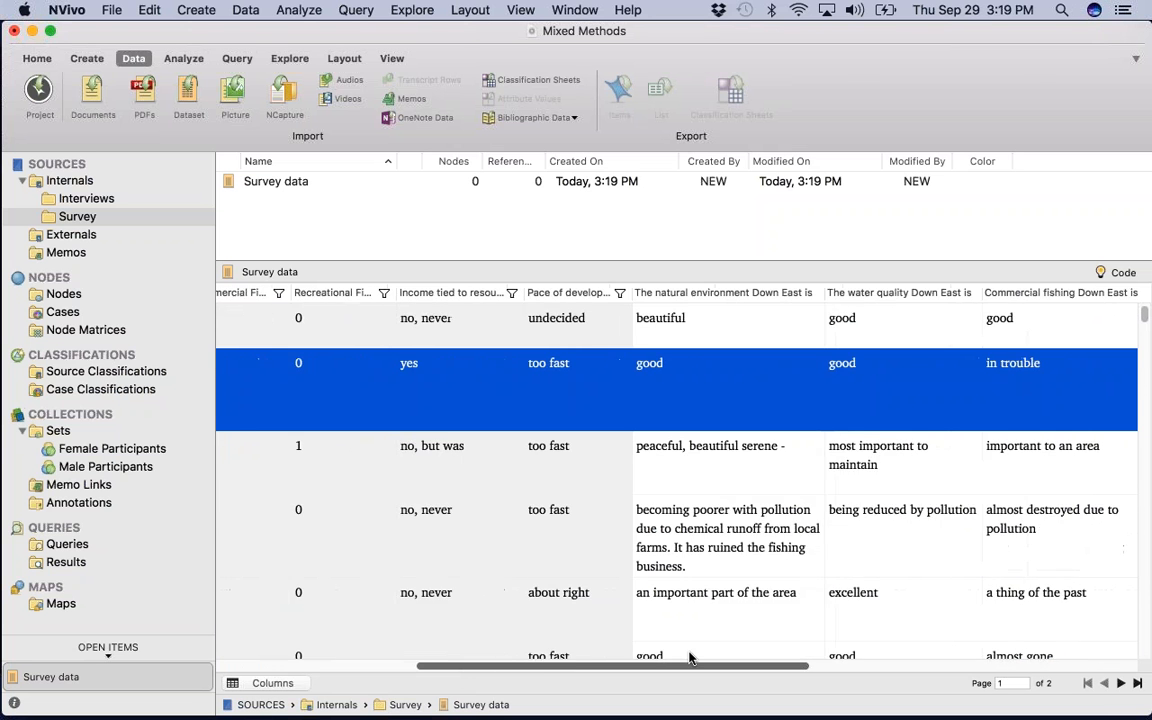
pyautogui.click(509, 541)
pyautogui.moveTo(537, 566); pyautogui.dragTo(449, 466)
pyautogui.click(497, 445)
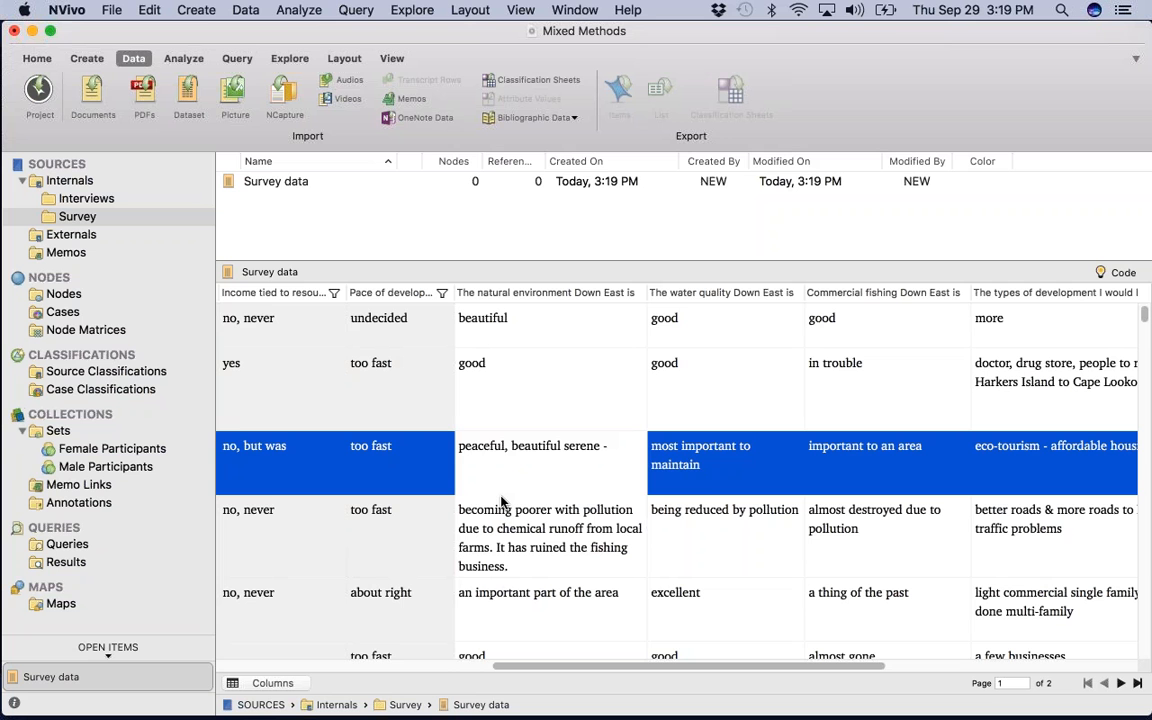
# Start auto coding the Survey data dataset with the option to code at cases for each value in a column.
pyautogui.click(292, 181)
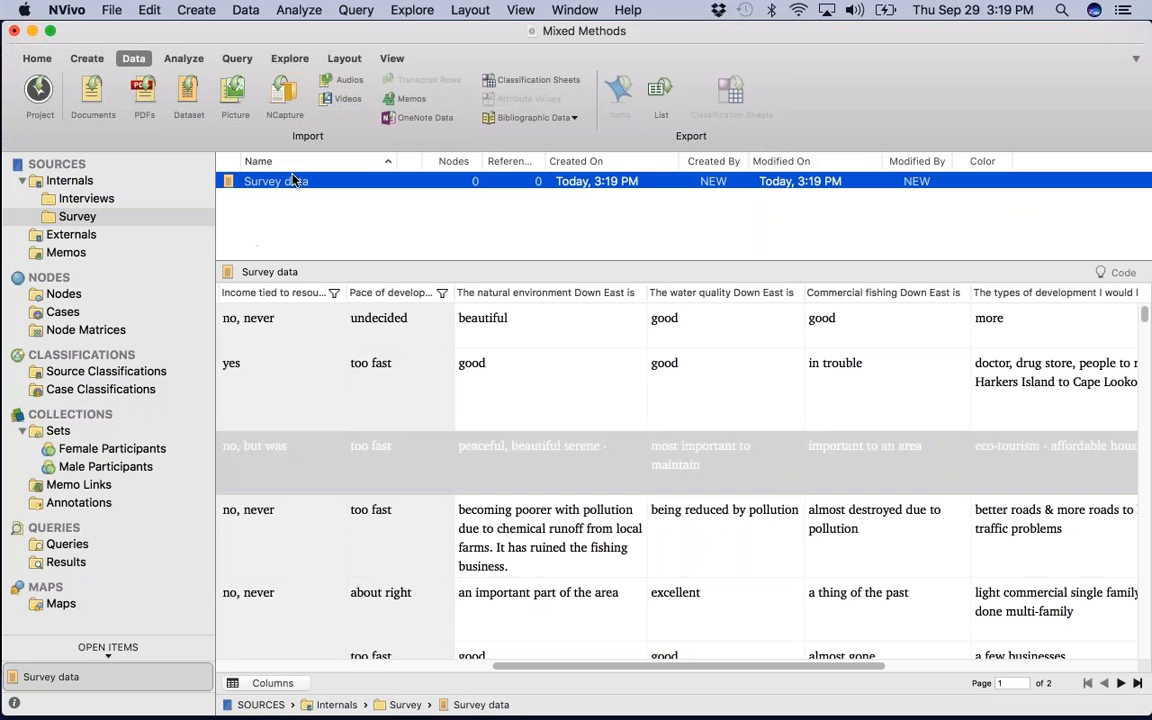
pyautogui.click(188, 60)
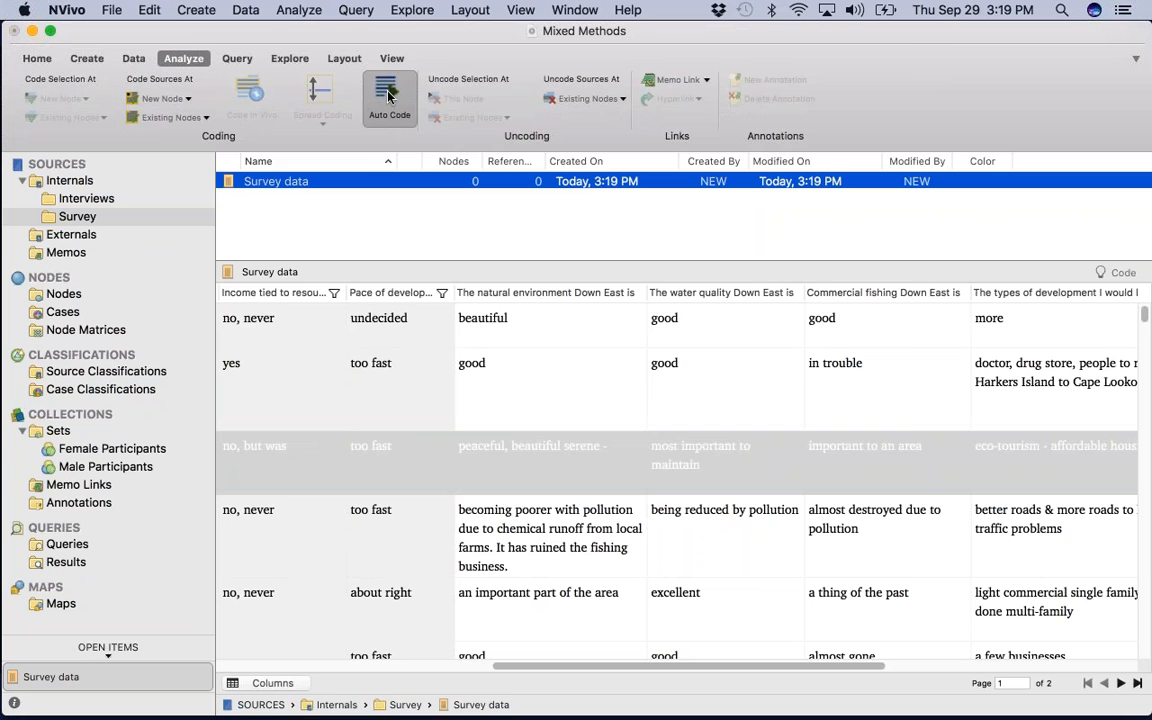
pyautogui.click(386, 100)
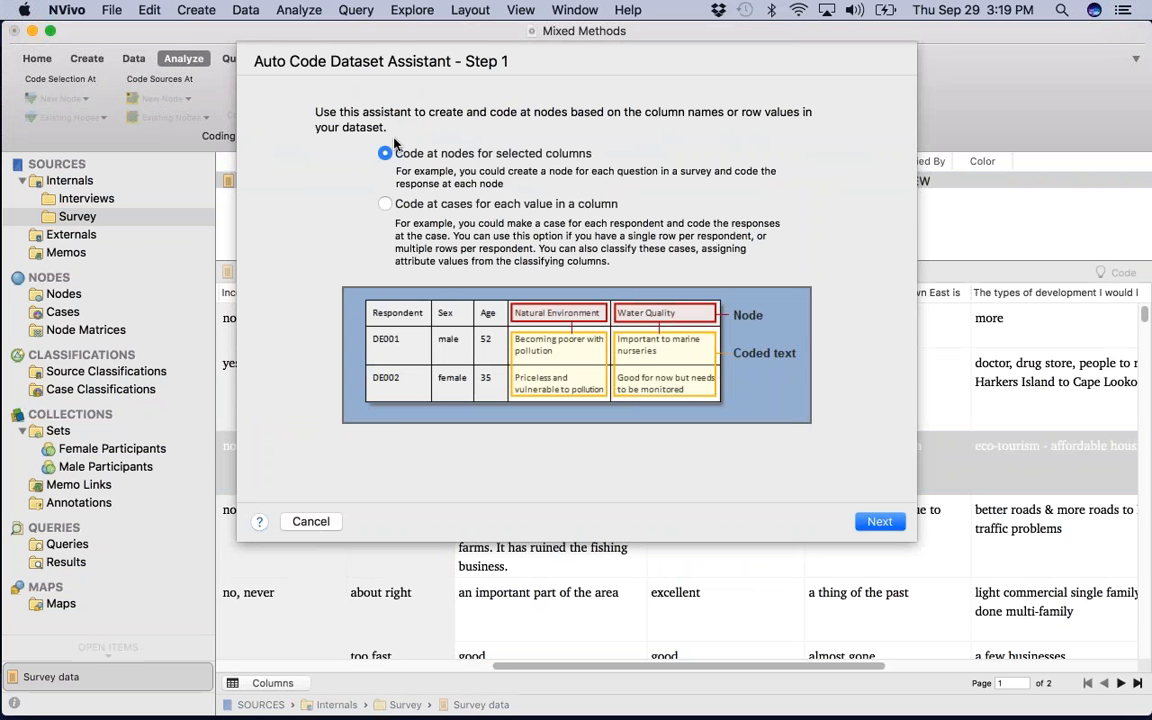
pyautogui.click(385, 204)
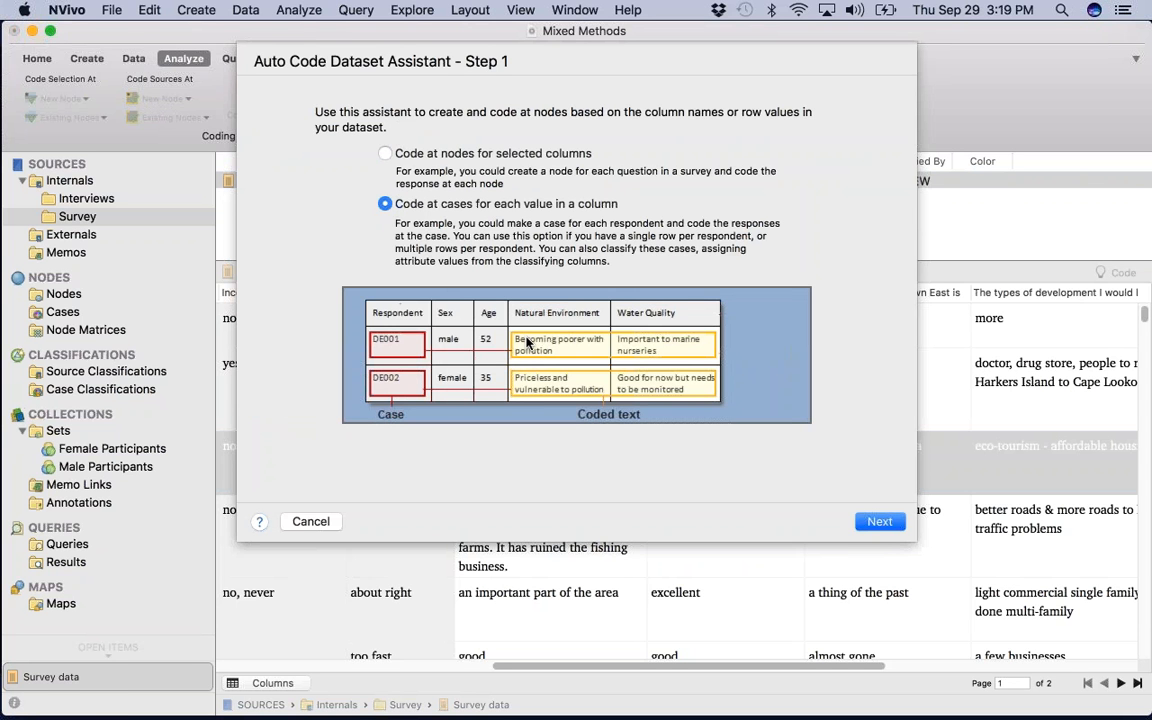
pyautogui.click(880, 520)
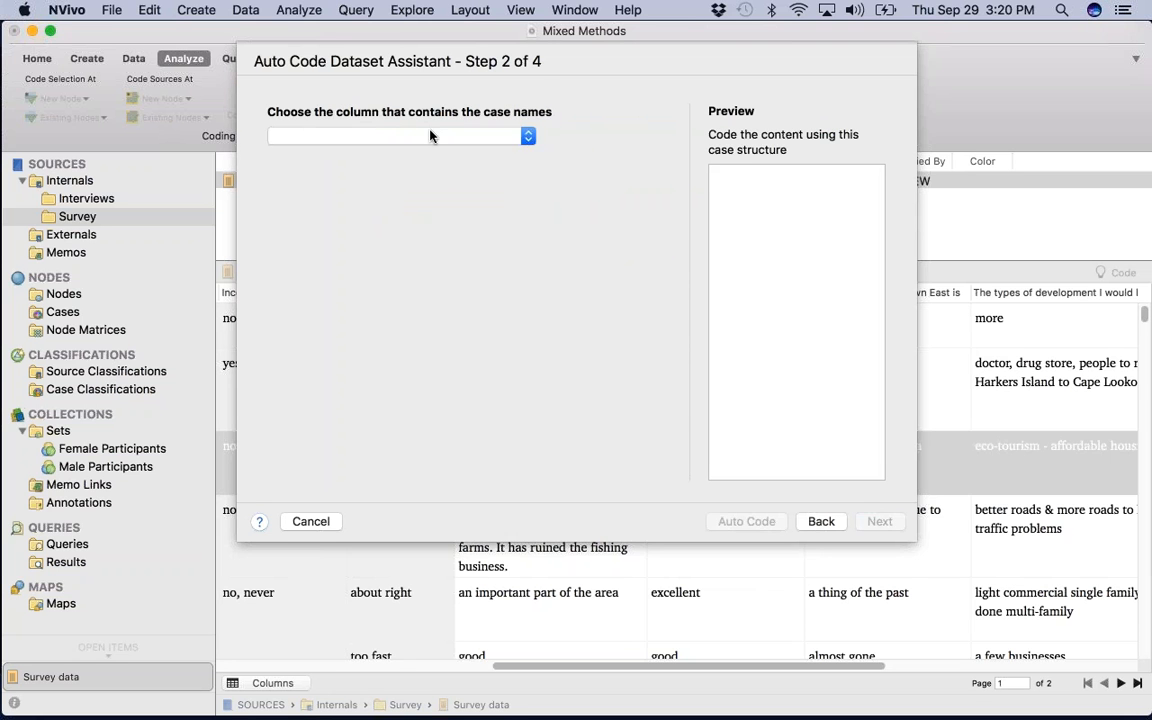
# Use the Respondent column for the case names and keep all the open-ended columns as content to code.
pyautogui.click(430, 135)
pyautogui.click(418, 139)
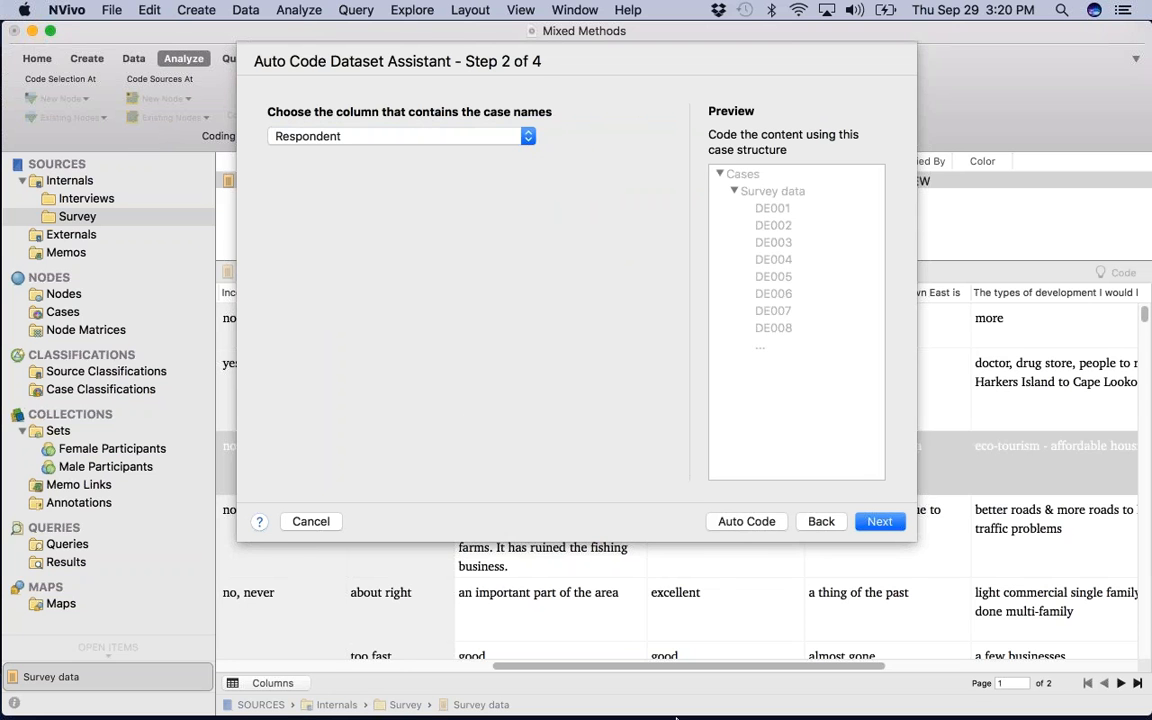
pyautogui.click(880, 522)
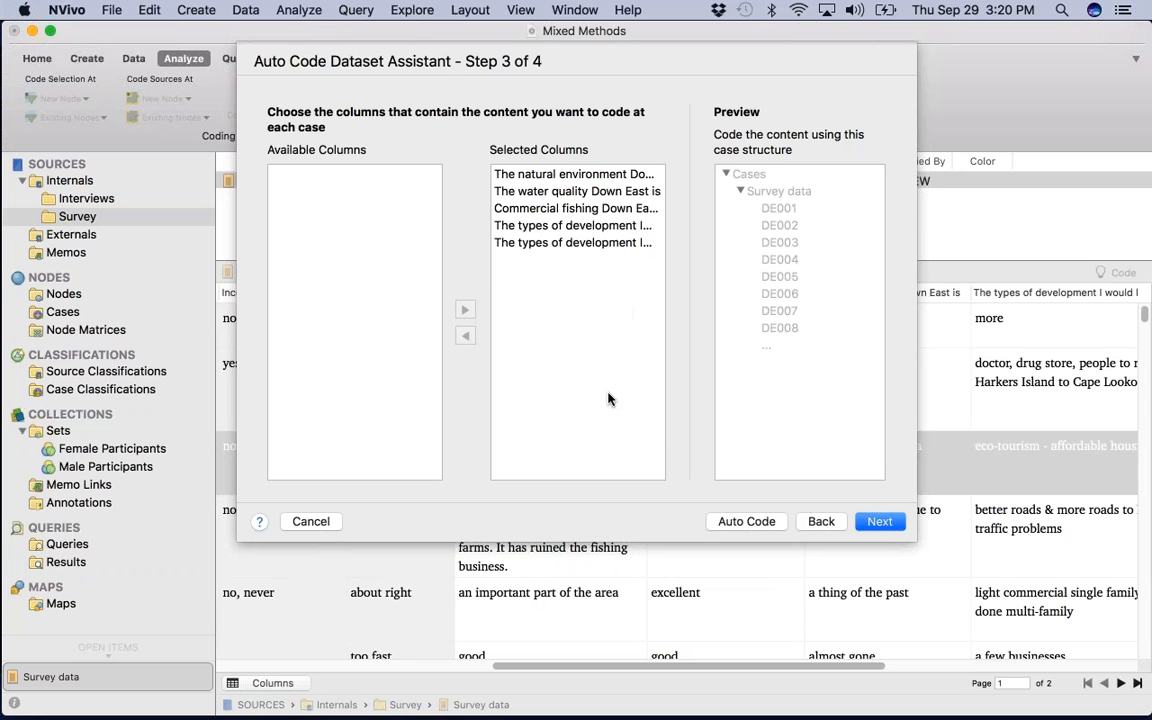
pyautogui.click(878, 522)
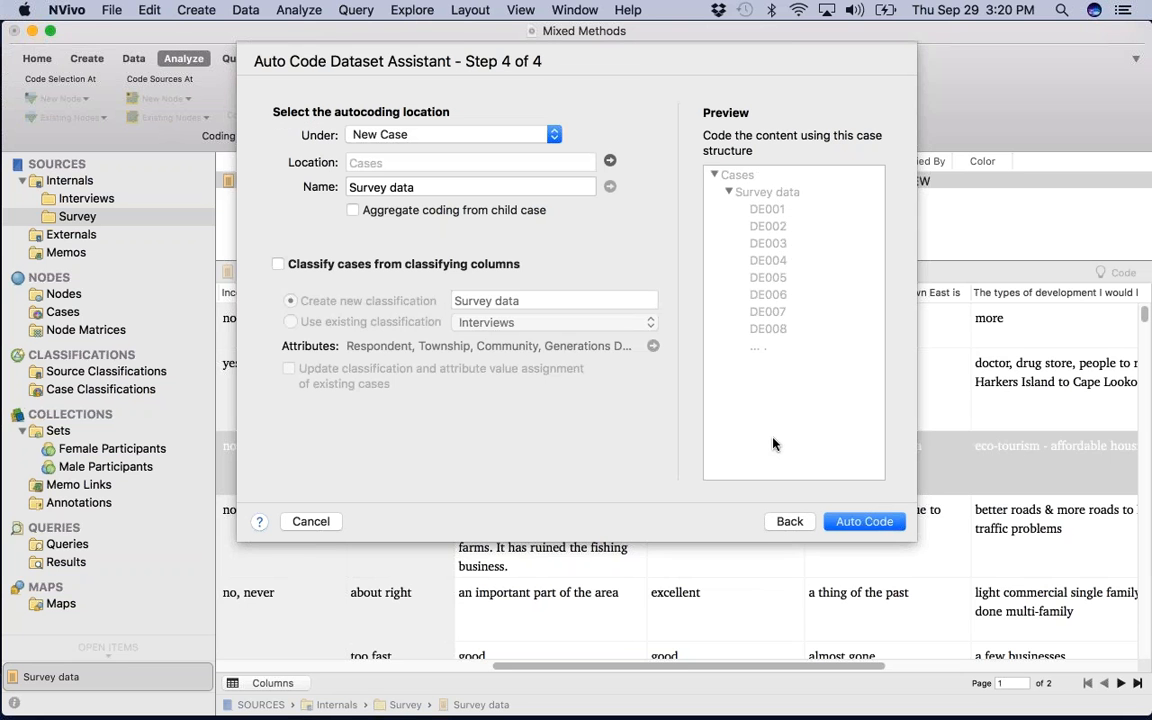
# Code under a new case named Survey data and classify the cases from classifying columns with a new Survey data classification.
pyautogui.click(471, 134)
pyautogui.click(455, 135)
pyautogui.click(385, 190)
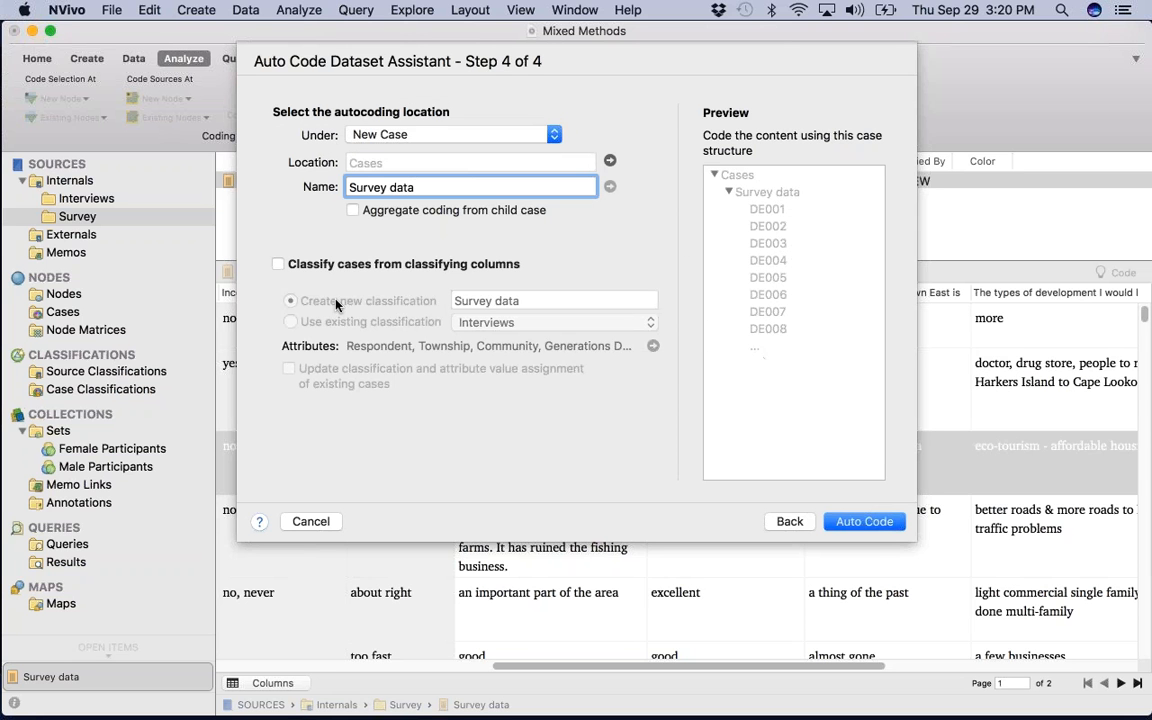
pyautogui.click(278, 264)
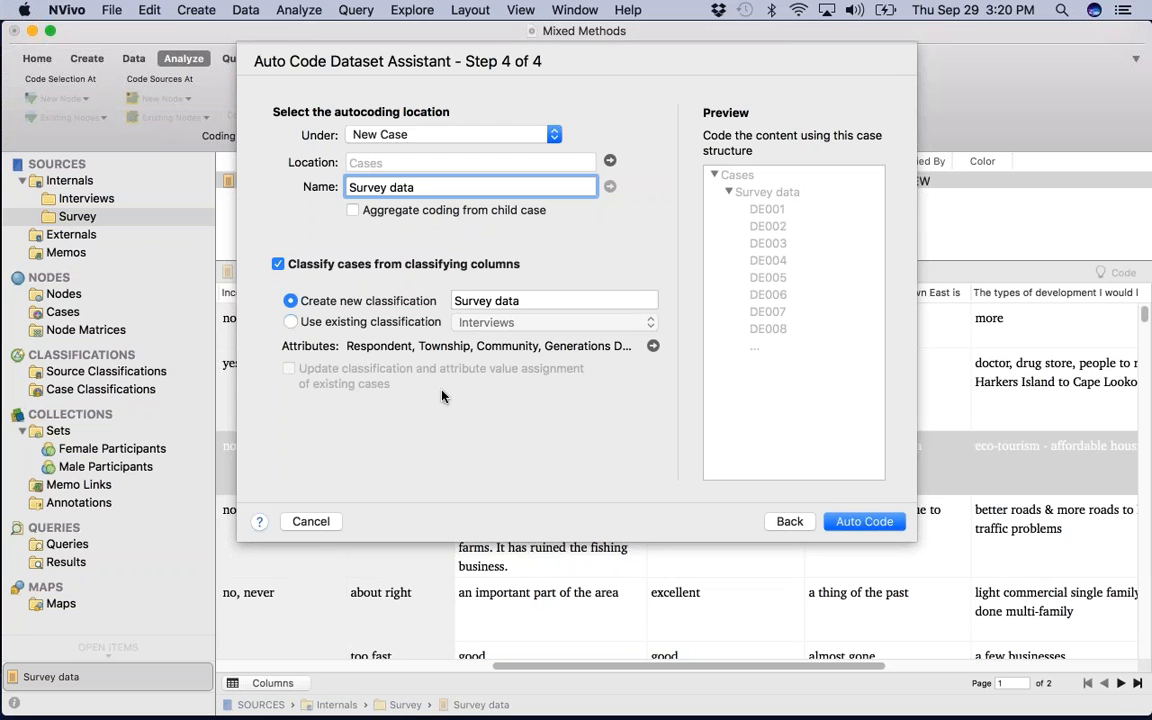
# Review the dataset columns included as attributes, keep them all selected, and run the auto coding.
pyautogui.click(652, 346)
pyautogui.scroll(-2, 872, 354)
pyautogui.scroll(2, 872, 356)
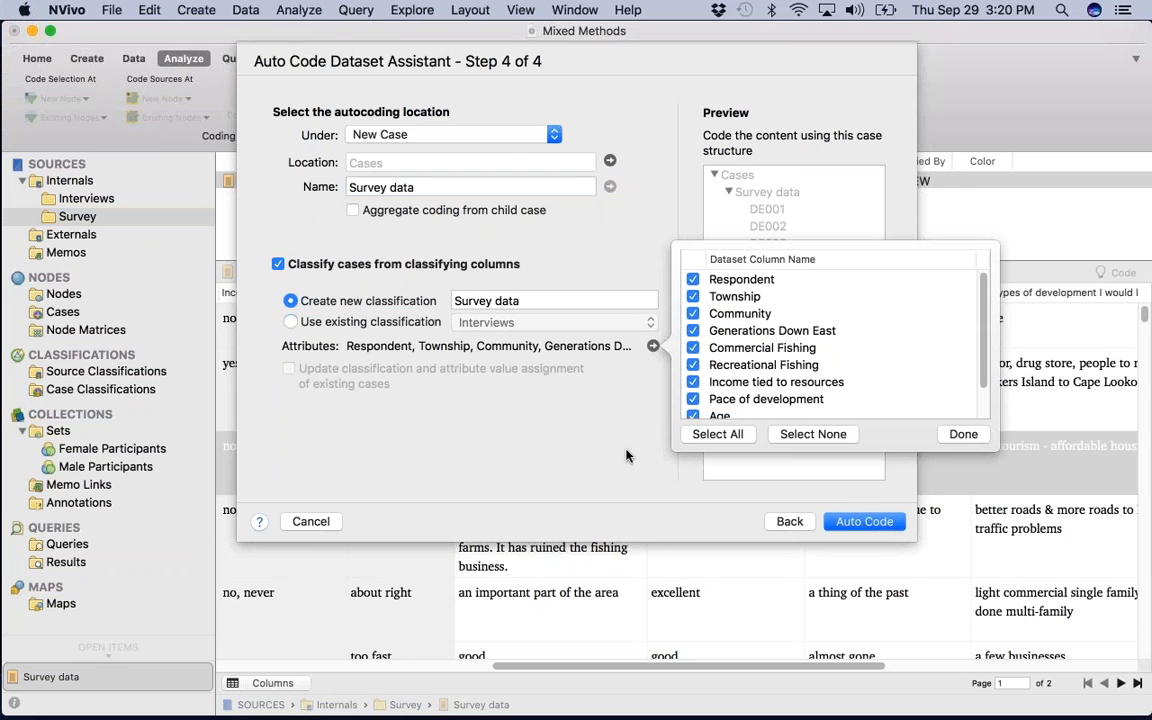
pyautogui.click(645, 478)
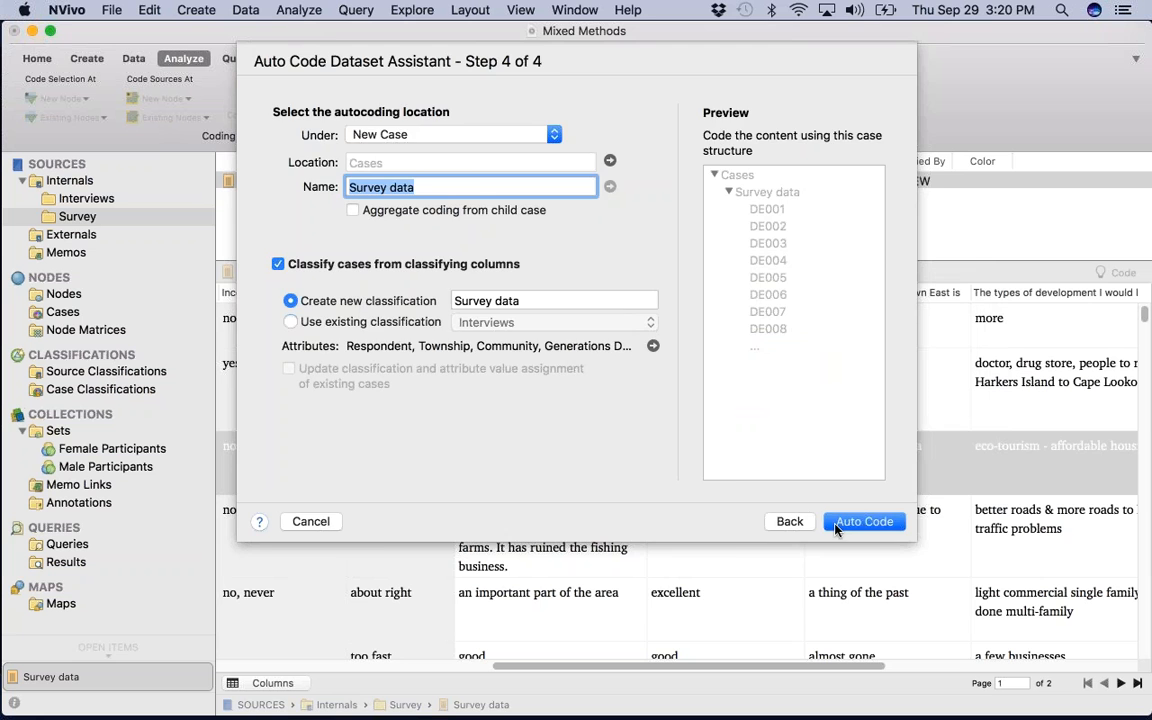
pyautogui.click(864, 521)
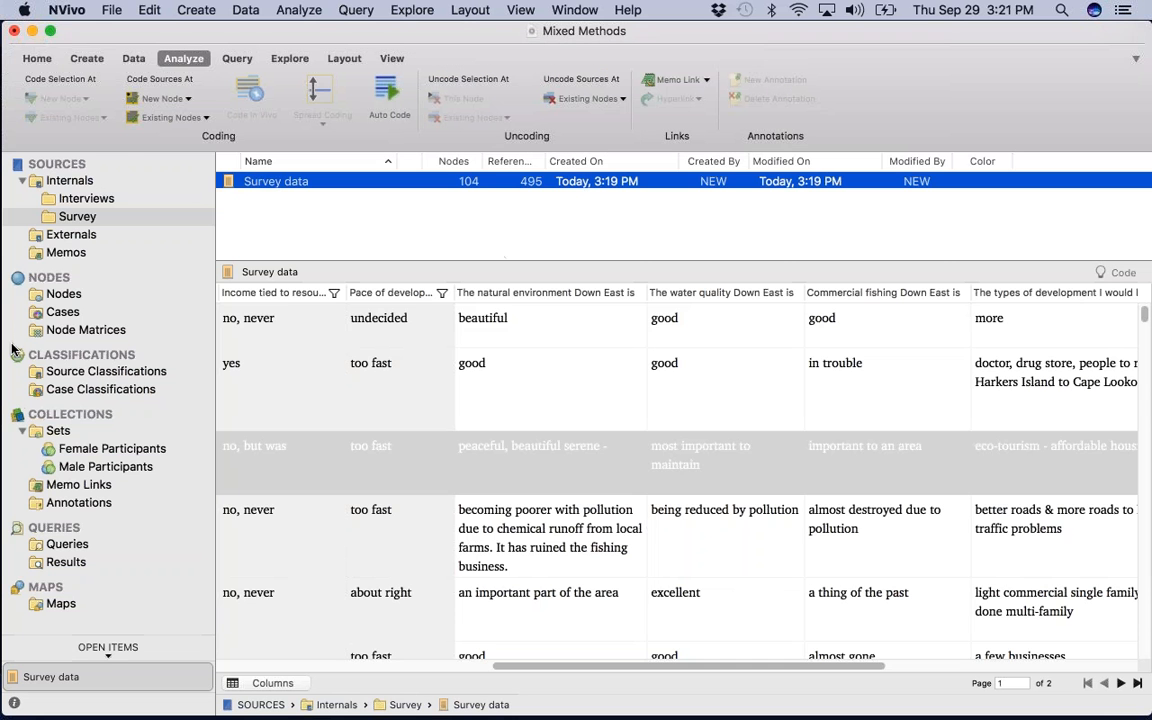
# Enlarge the Cases list and expand the Survey data parent case to examine its respondent cases.
pyautogui.click(62, 311)
pyautogui.scroll(-1, 400, 197)
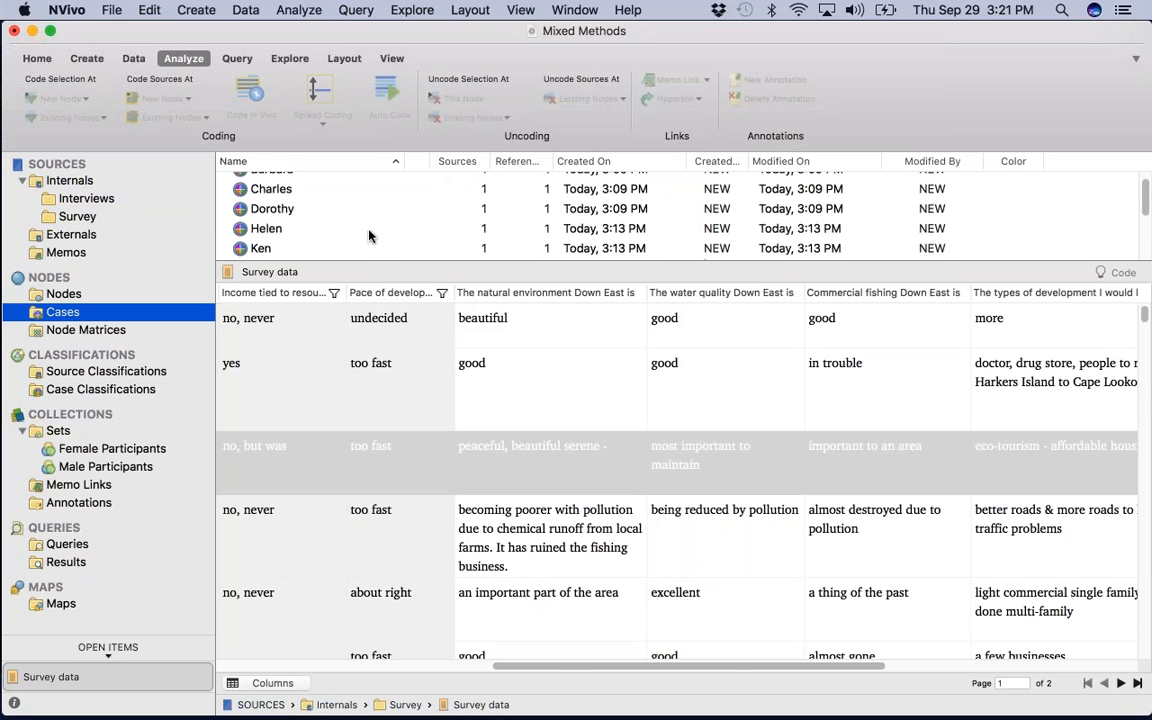
pyautogui.moveTo(361, 265); pyautogui.dragTo(350, 361)
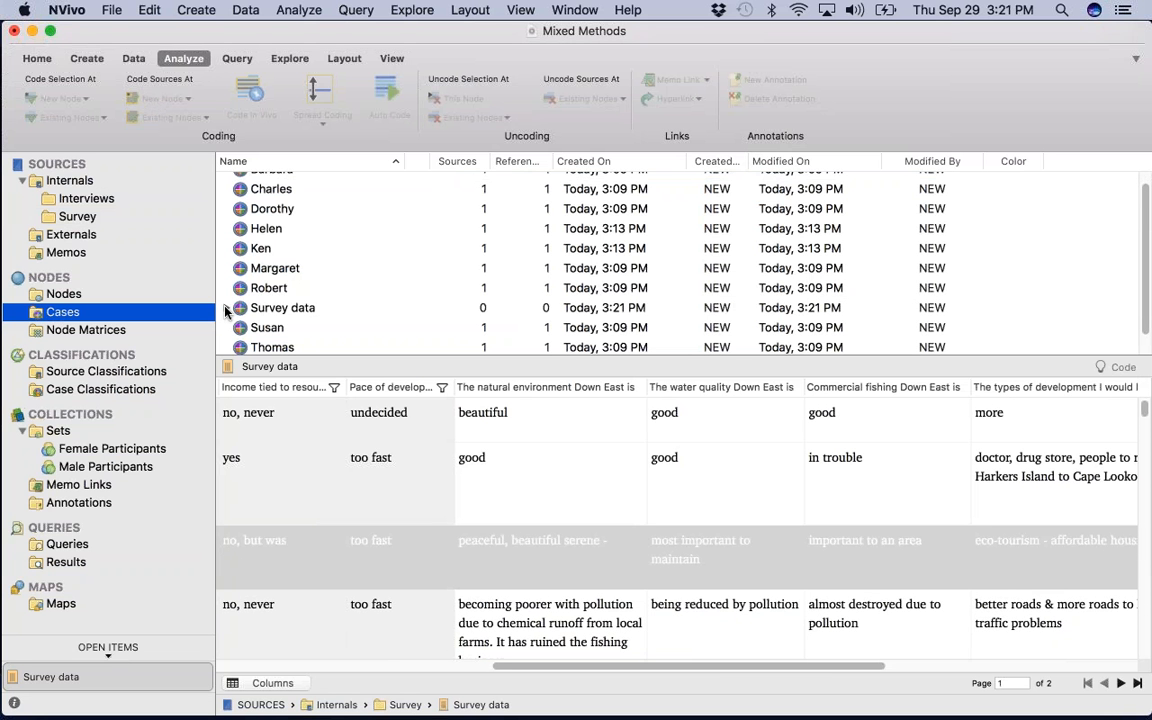
pyautogui.click(227, 309)
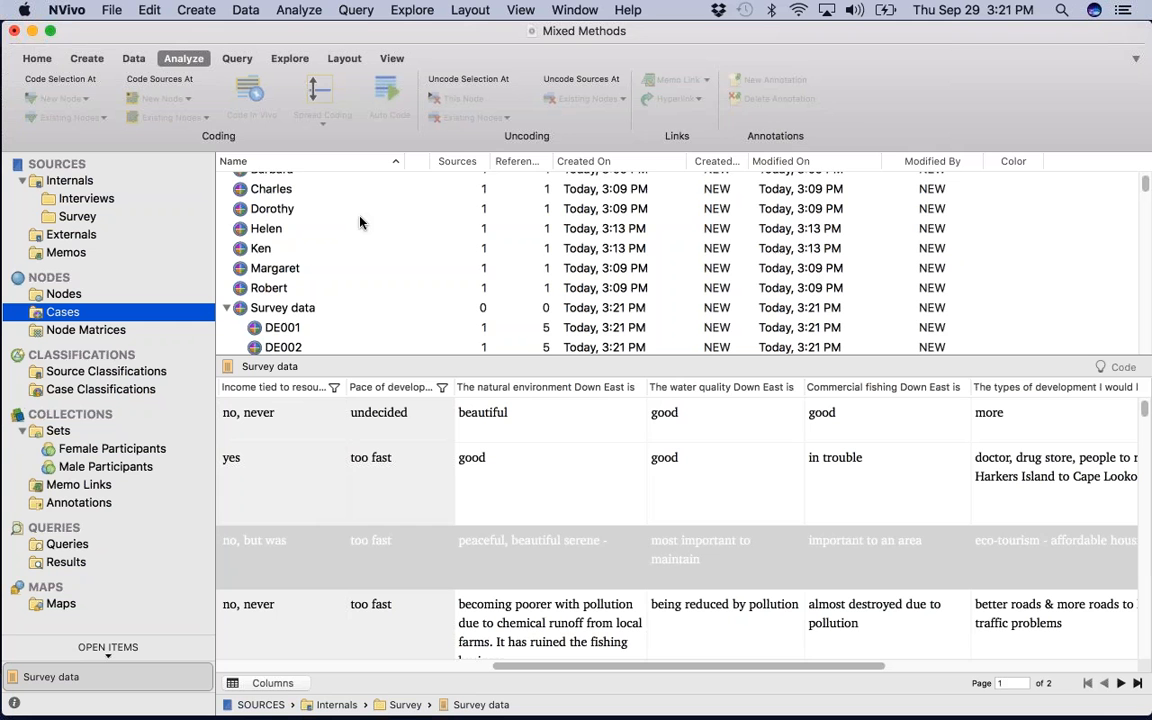
pyautogui.scroll(-5, 388, 256)
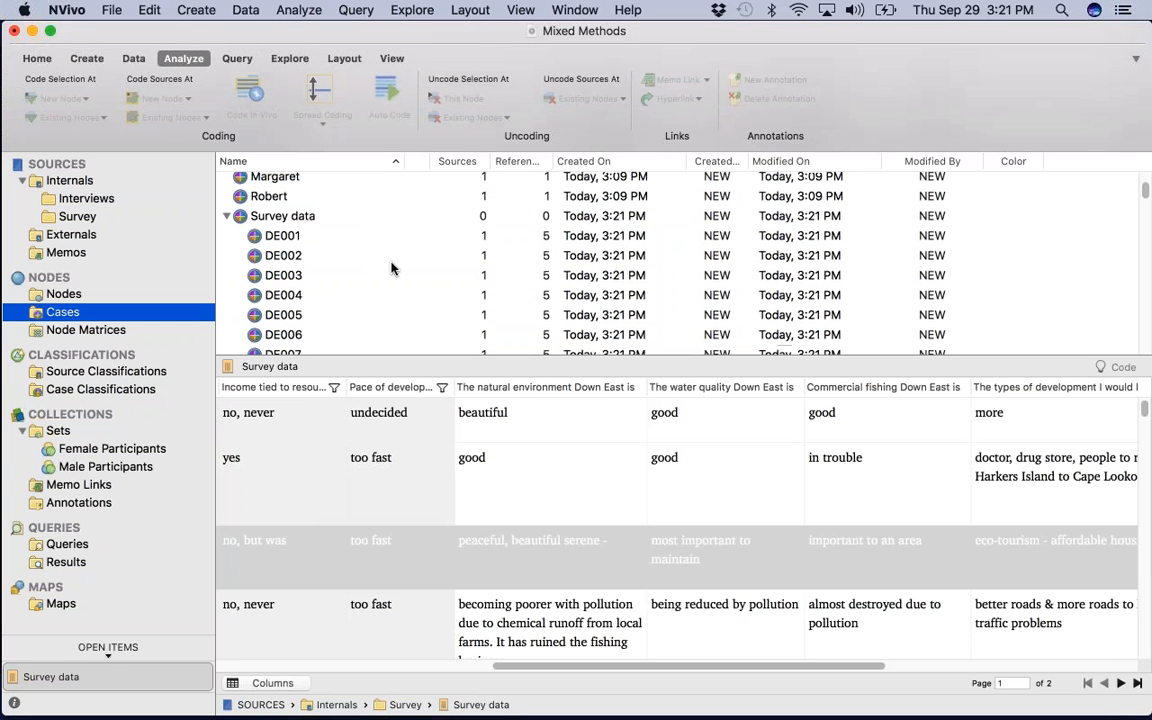
# Review the coded answers of cases DE001 and DE007, and look at the classification options for DE001.
pyautogui.click(285, 239)
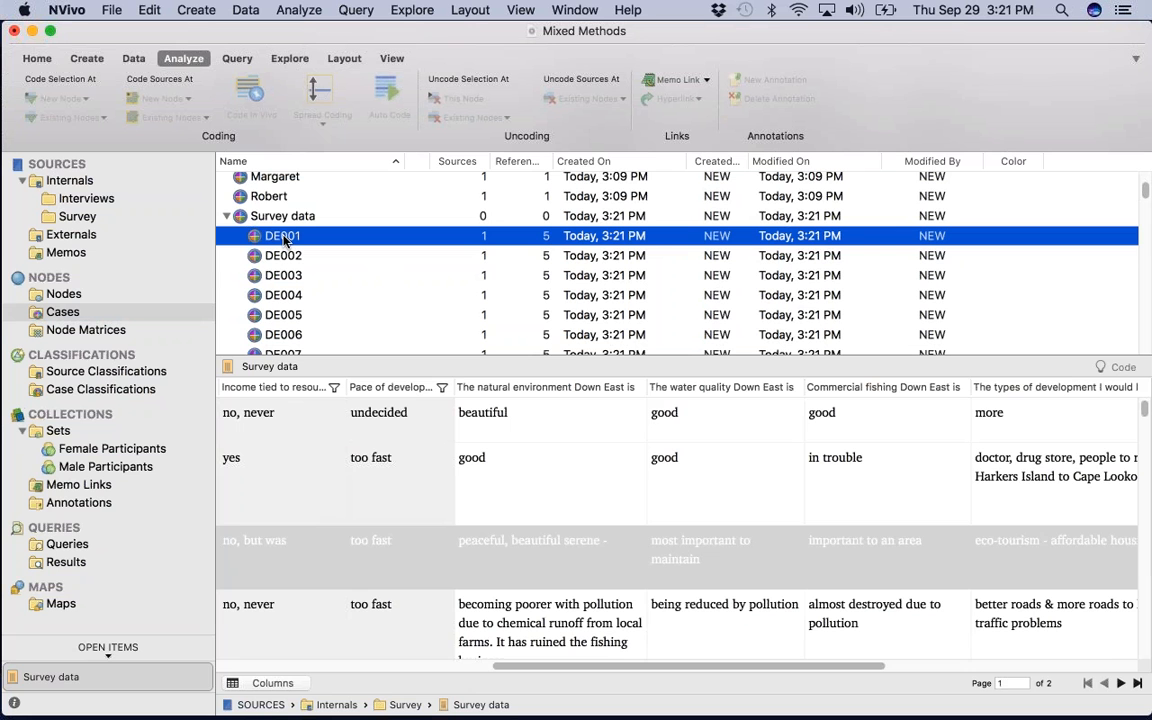
pyautogui.doubleClick(289, 235)
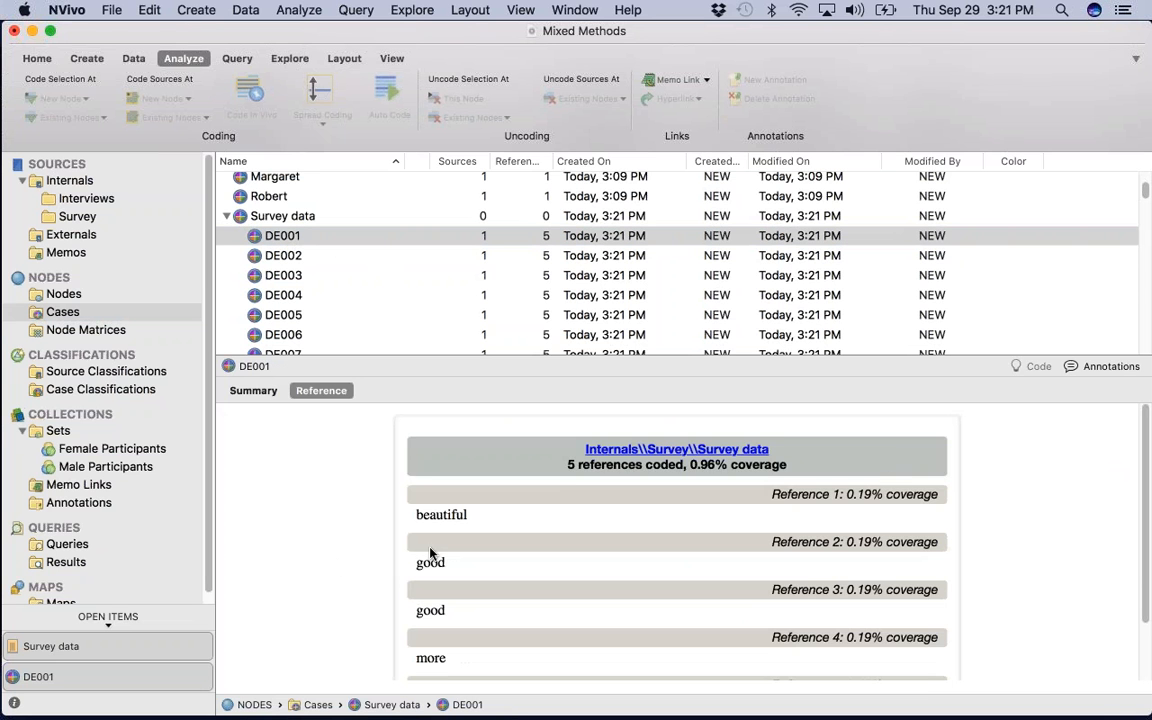
pyautogui.scroll(-2, 274, 251)
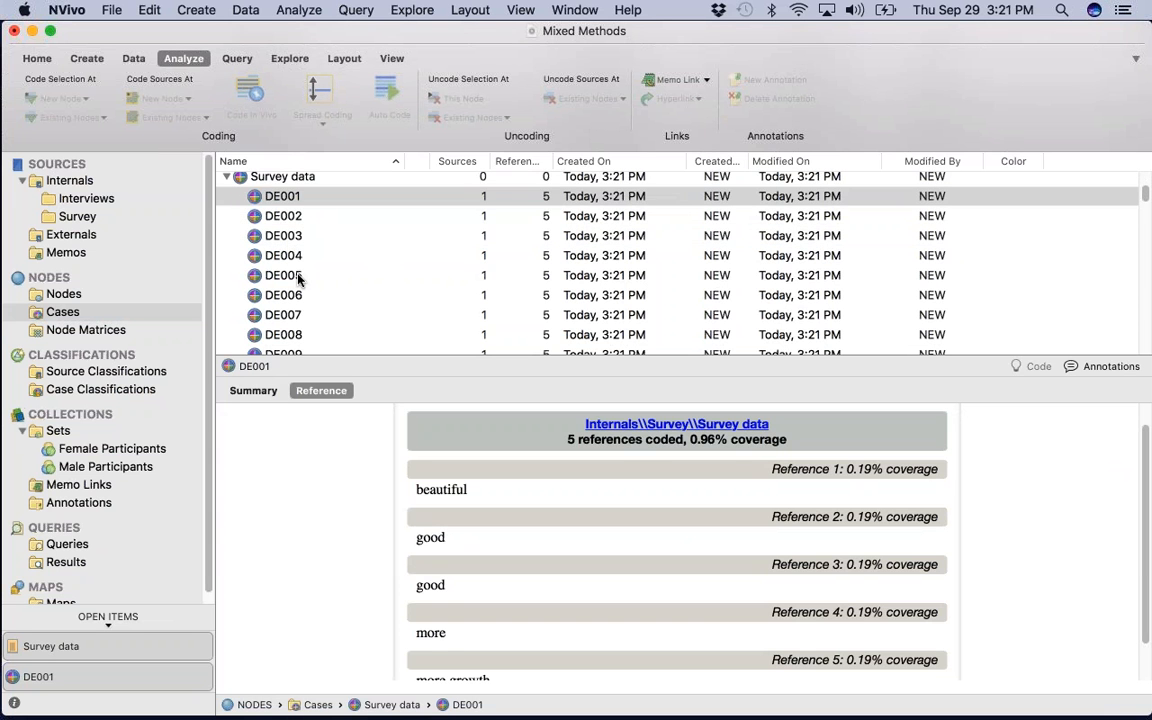
pyautogui.doubleClick(288, 315)
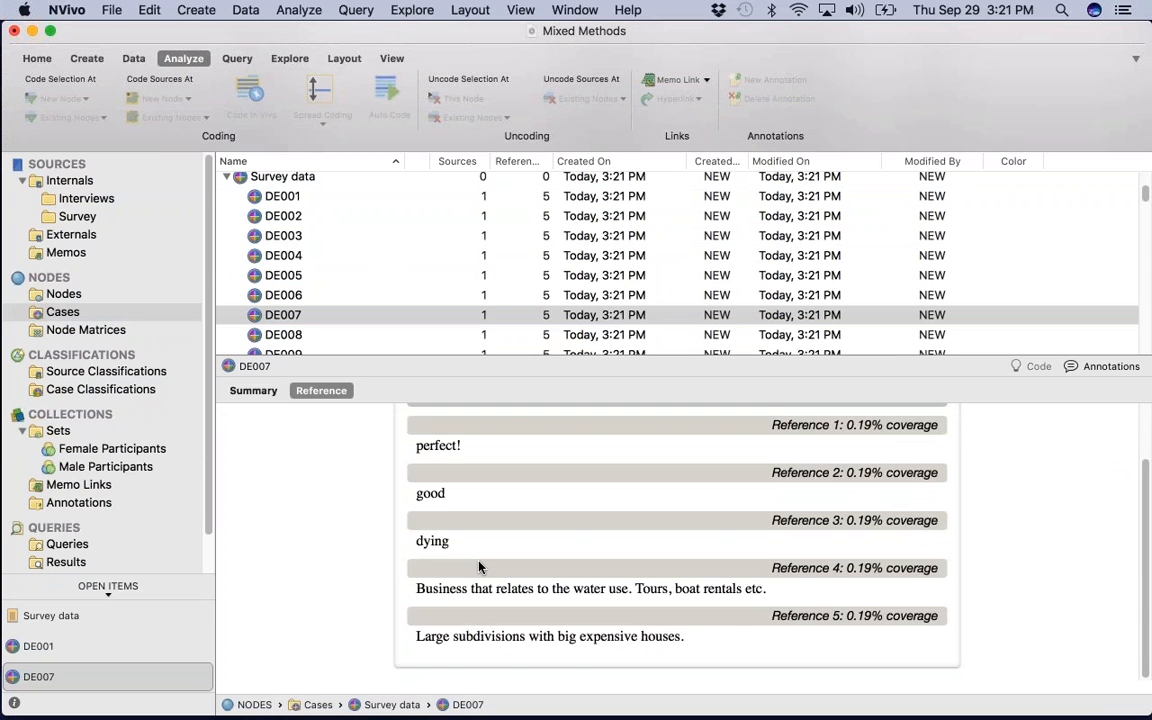
pyautogui.scroll(3, 478, 567)
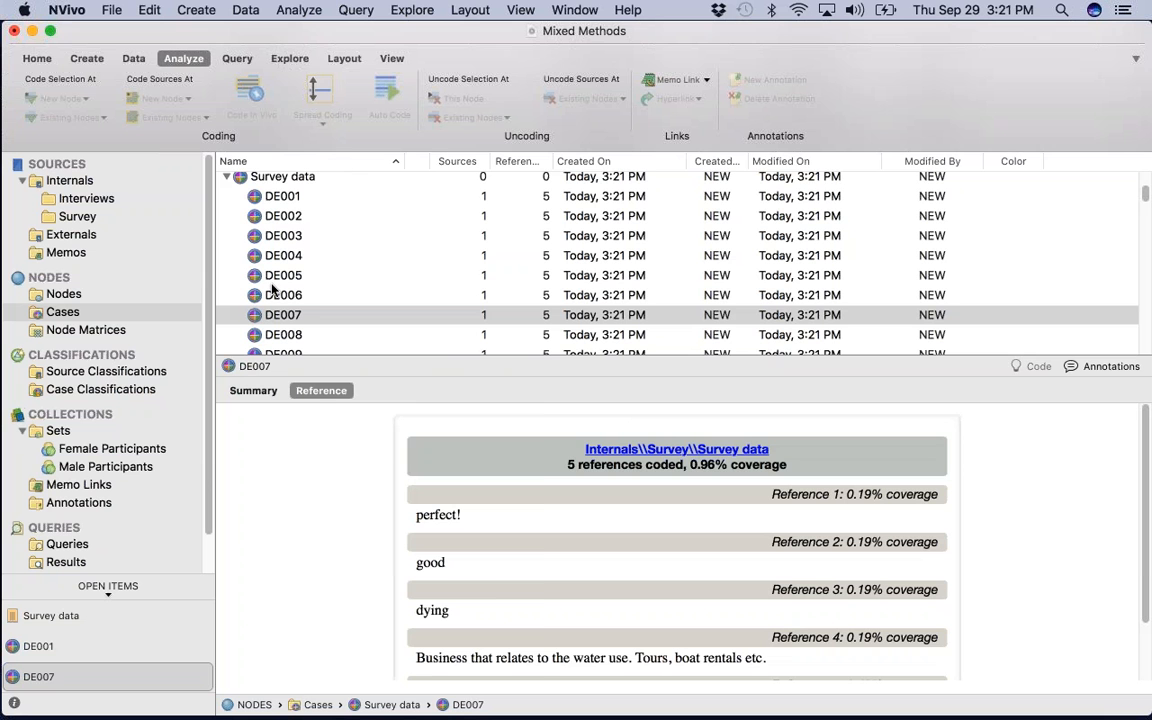
pyautogui.rightClick(296, 196)
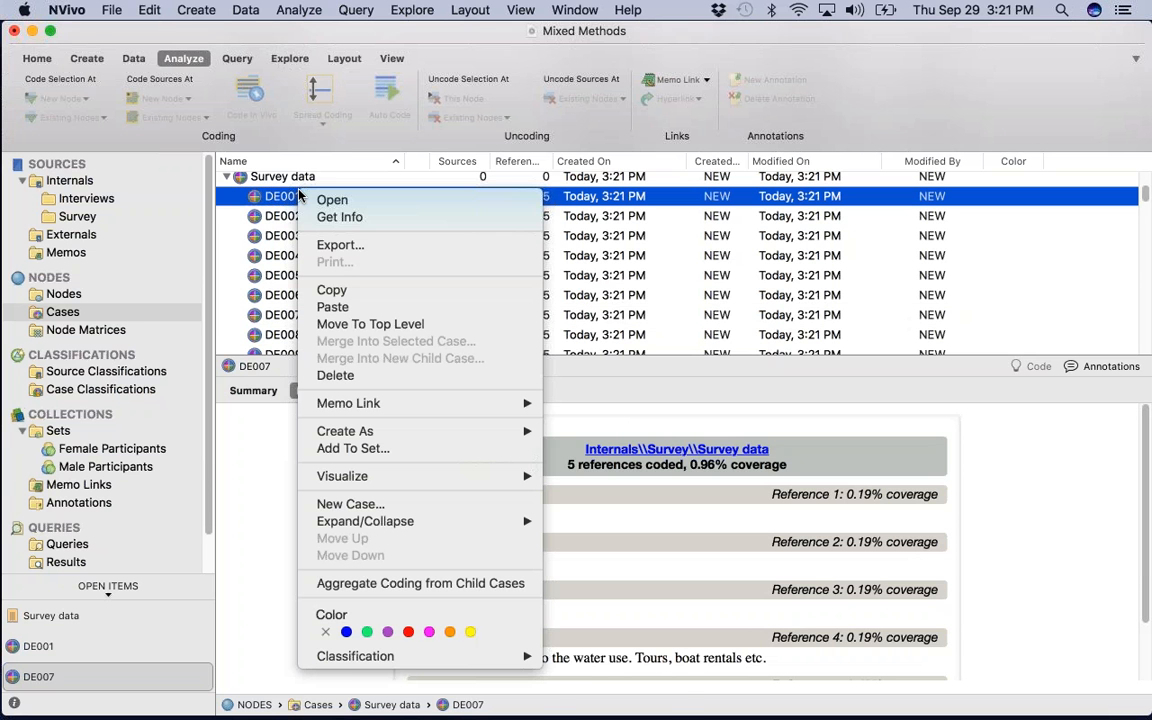
pyautogui.moveTo(347, 662)
pyautogui.click(130, 364)
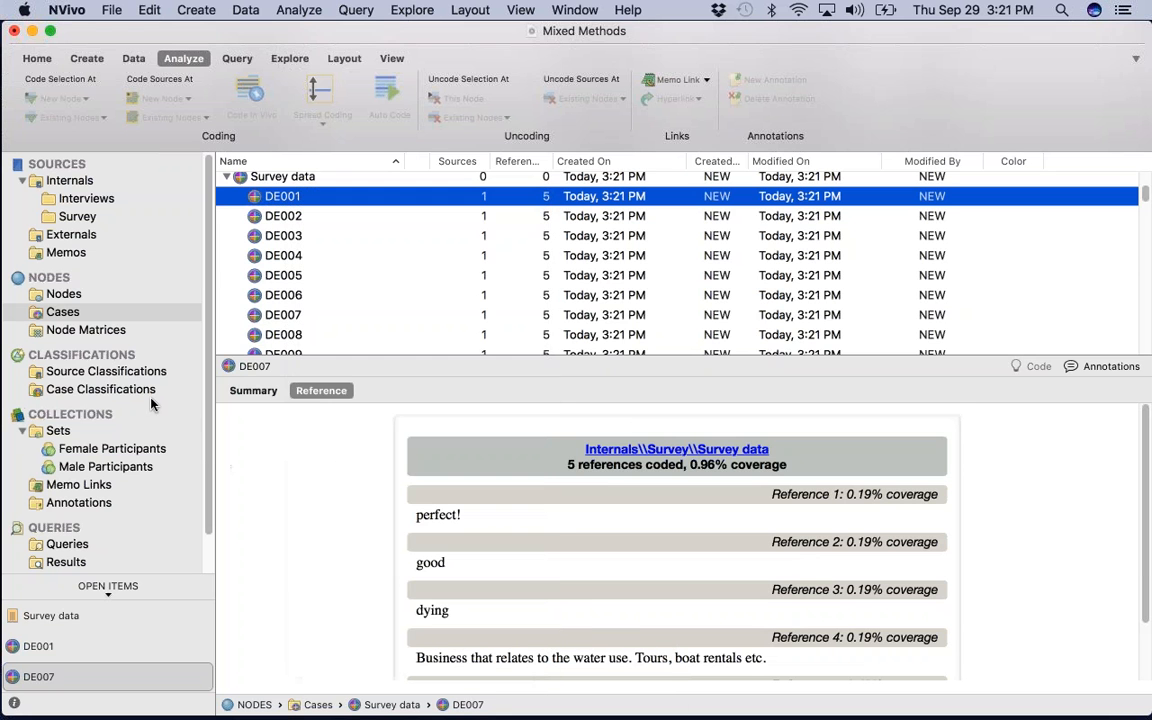
# Open the Survey data case classification sheet and examine the respondents' attribute values.
pyautogui.click(139, 391)
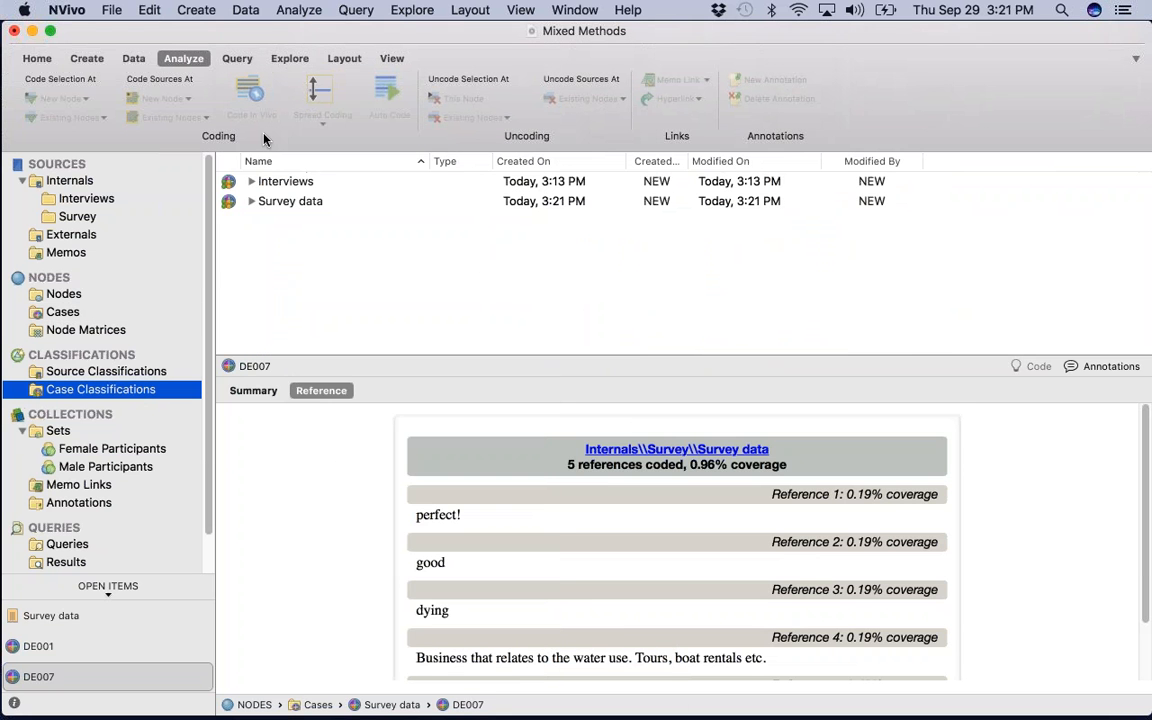
pyautogui.doubleClick(299, 204)
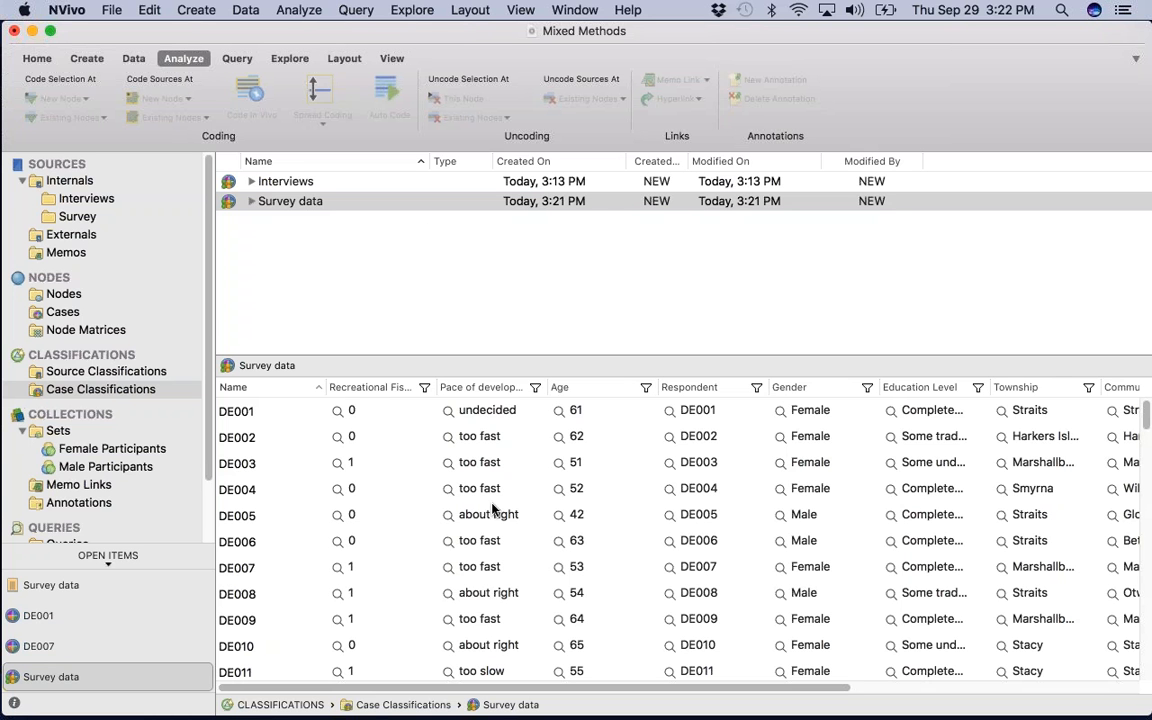
pyautogui.scroll(-1, 490, 510)
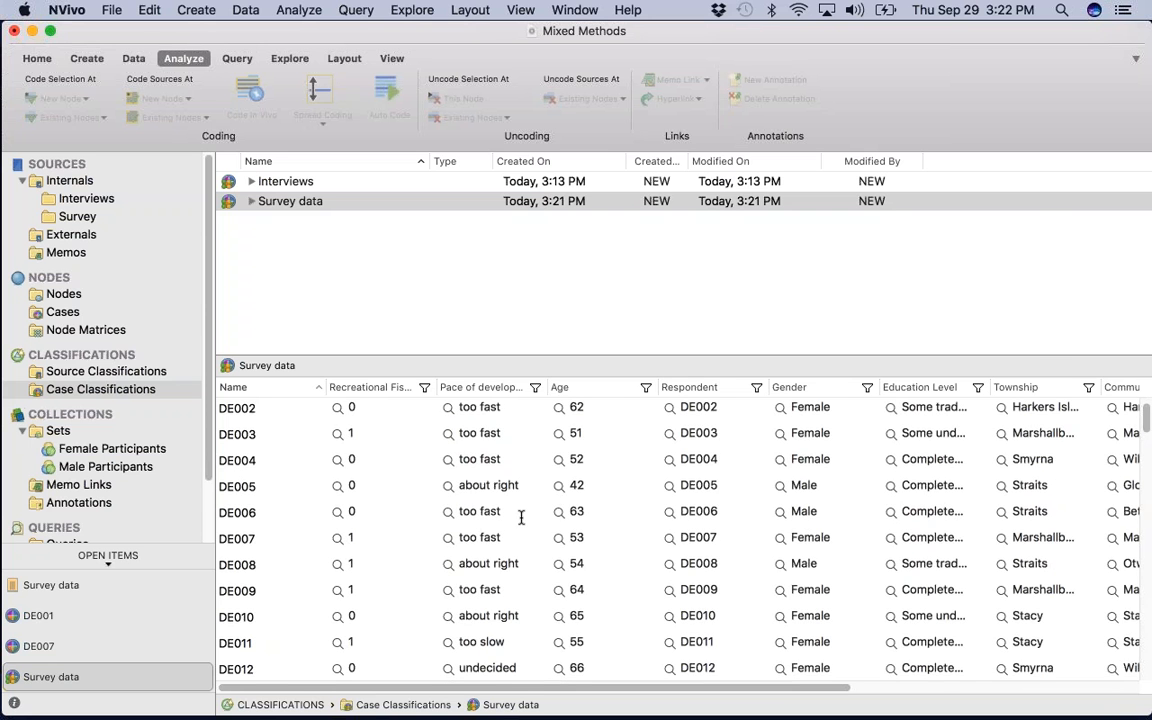
pyautogui.scroll(-3, 530, 527)
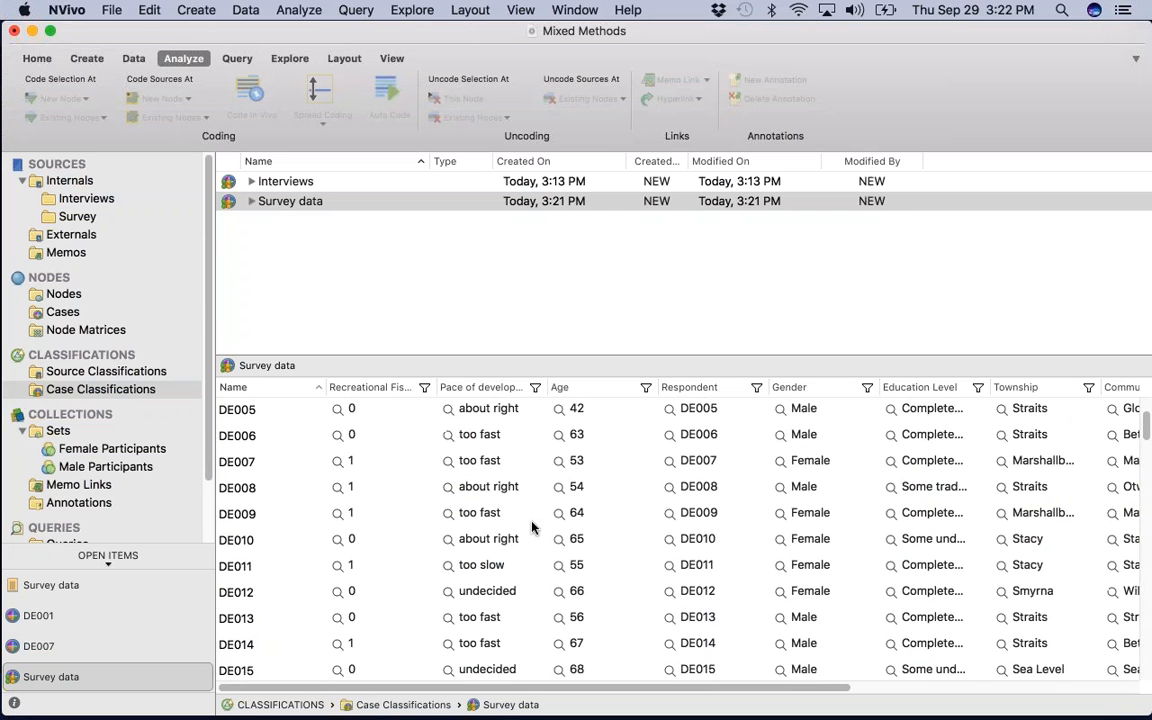
pyautogui.scroll(-15, 531, 527)
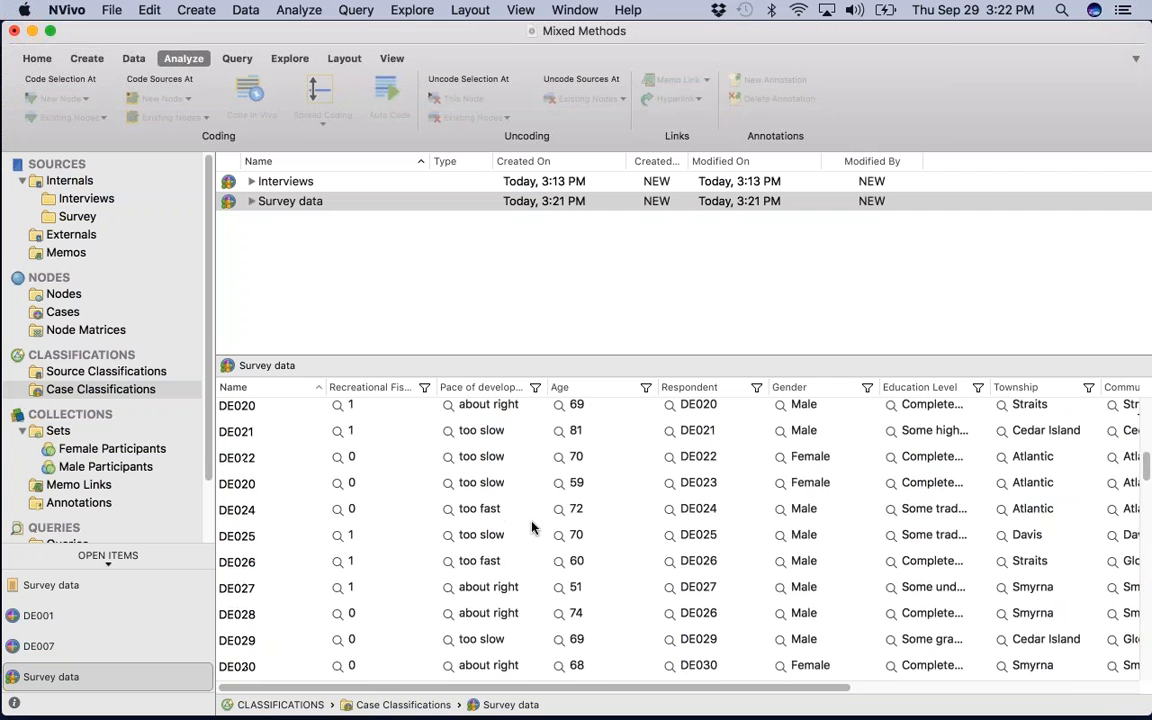
pyautogui.scroll(19, 531, 527)
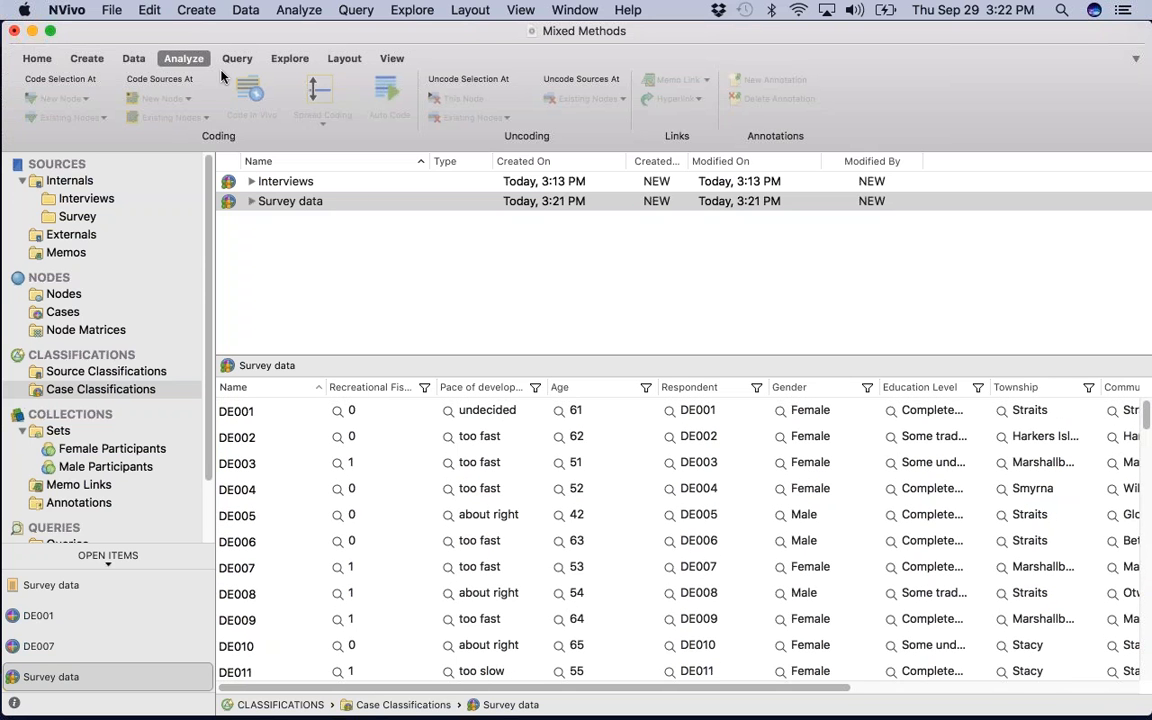
# Create a hierarchy chart of attribute values for cases in the Survey data classification, using Age and Gender.
pyautogui.click(285, 58)
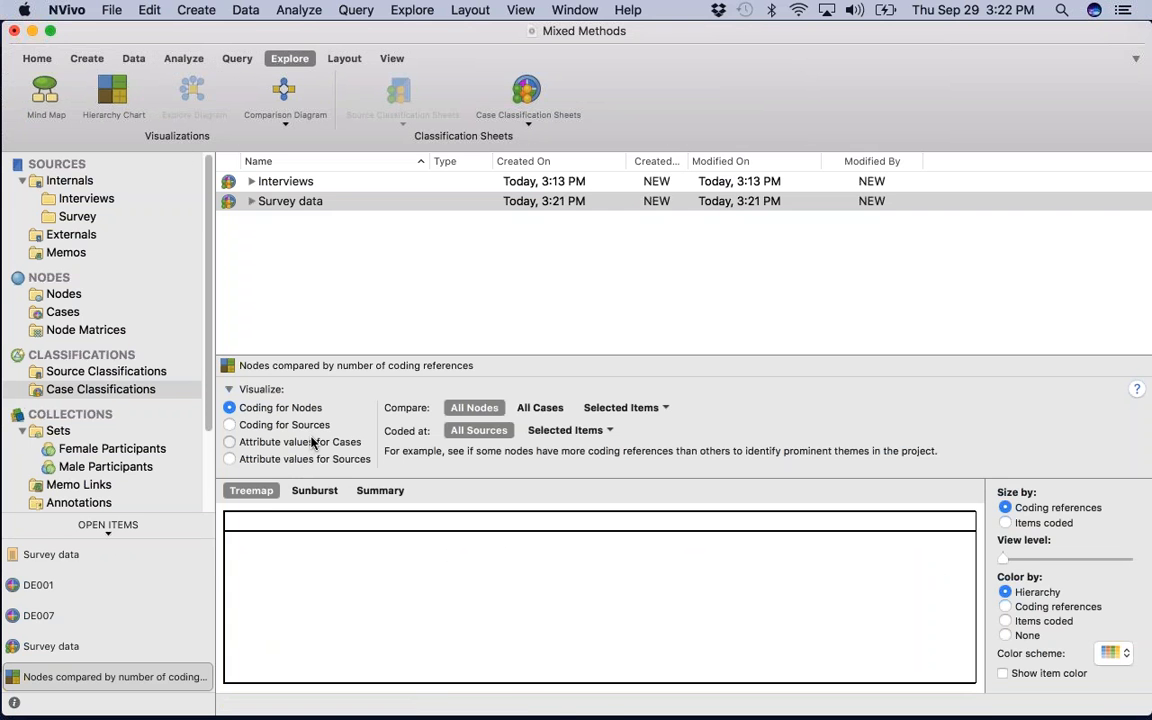
pyautogui.click(352, 450)
pyautogui.click(525, 408)
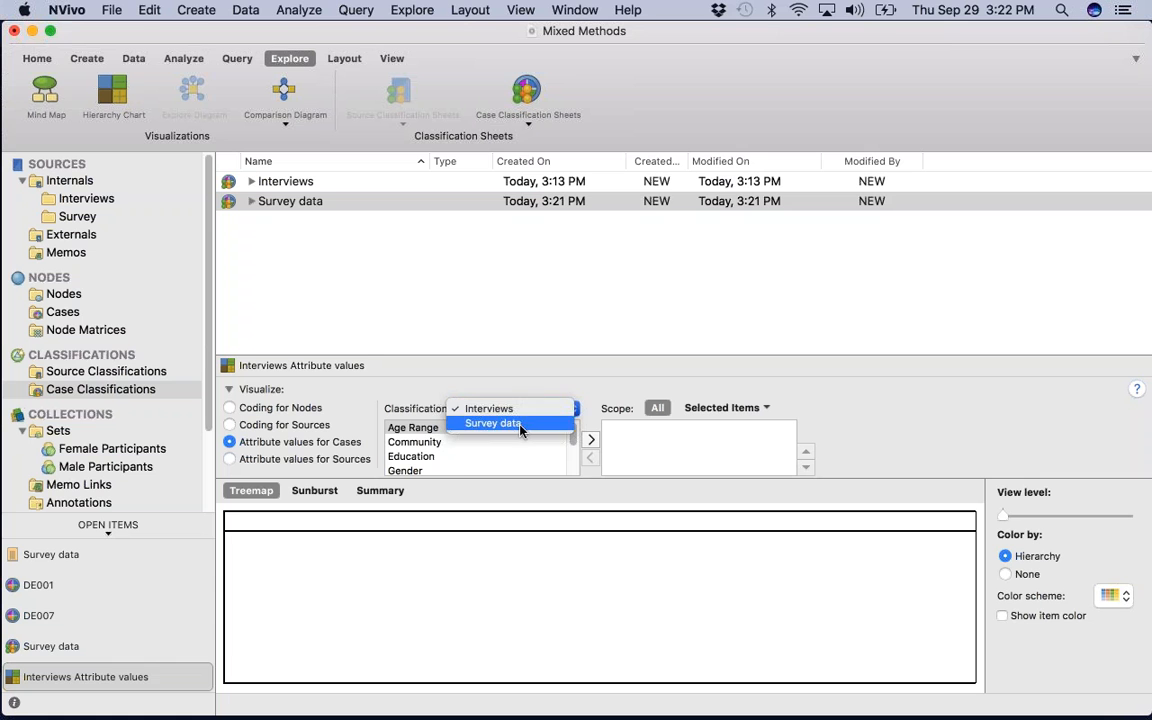
pyautogui.click(520, 424)
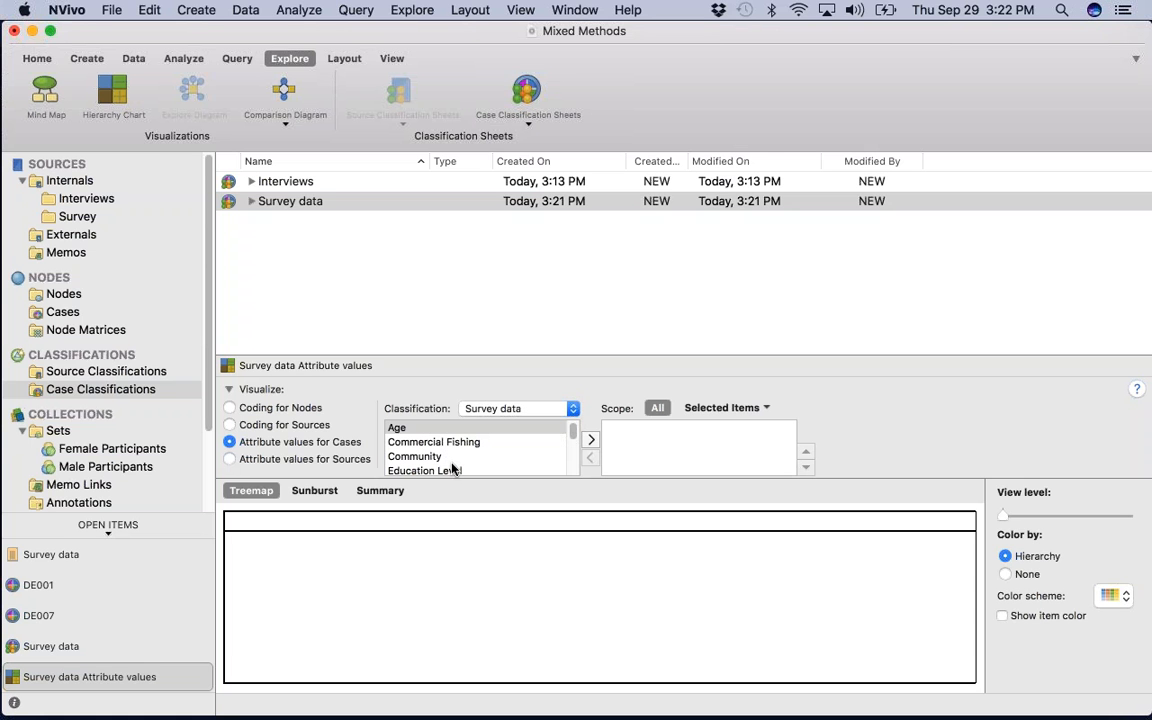
pyautogui.click(420, 427)
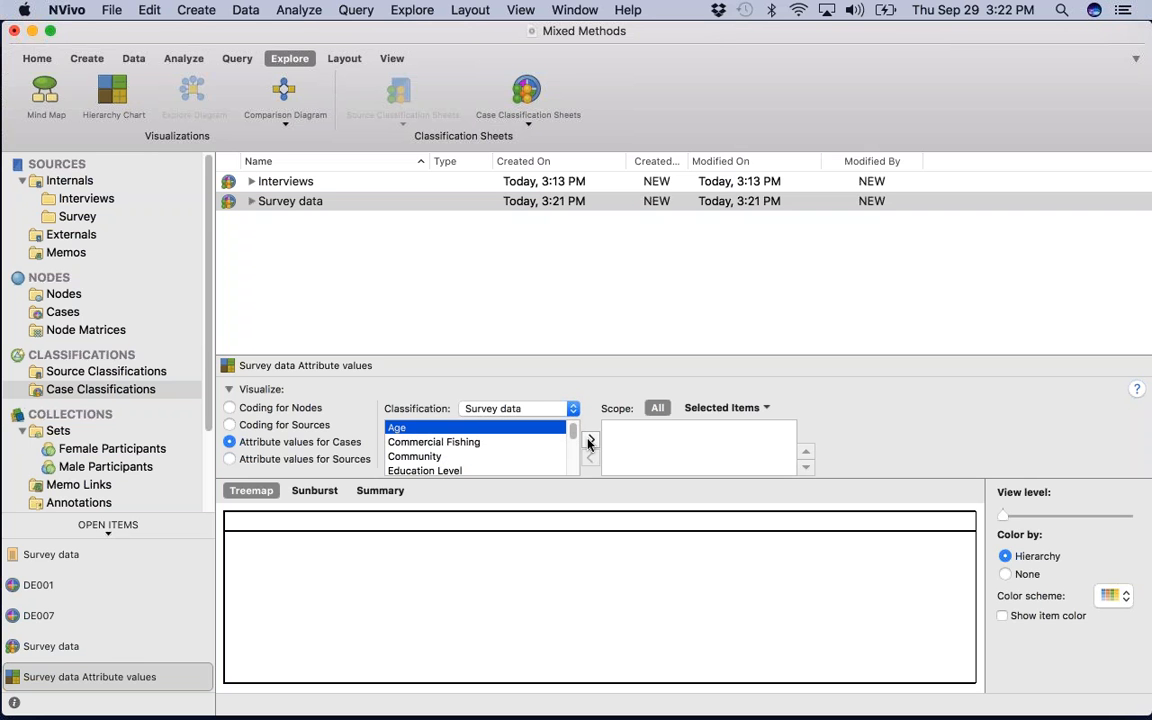
pyautogui.click(590, 440)
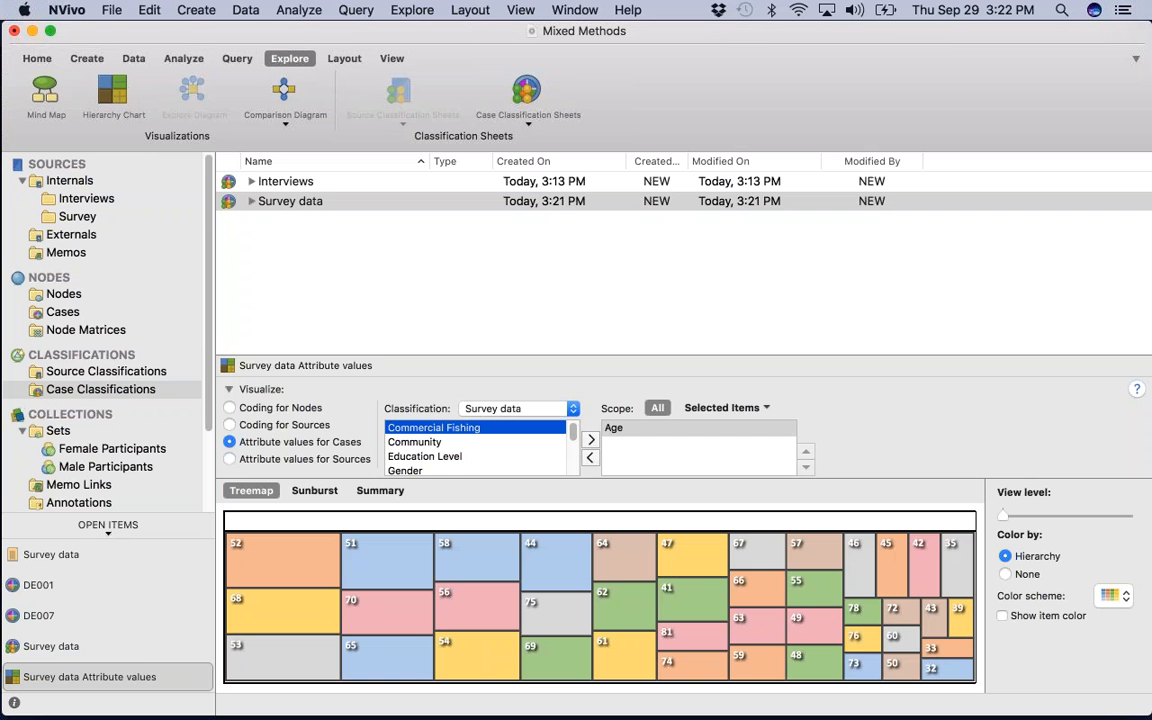
pyautogui.click(404, 470)
pyautogui.click(590, 440)
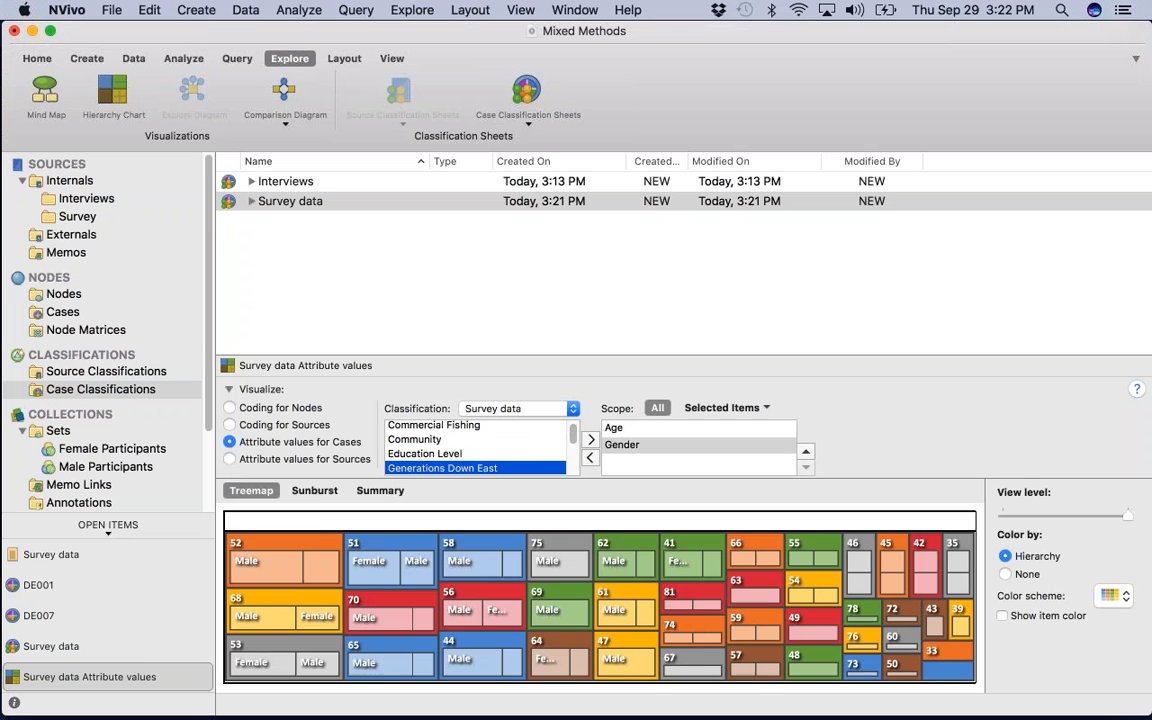
# Show the hierarchy chart as a sunburst, drill into the age 63 segment, and return to the full chart.
pyautogui.click(313, 491)
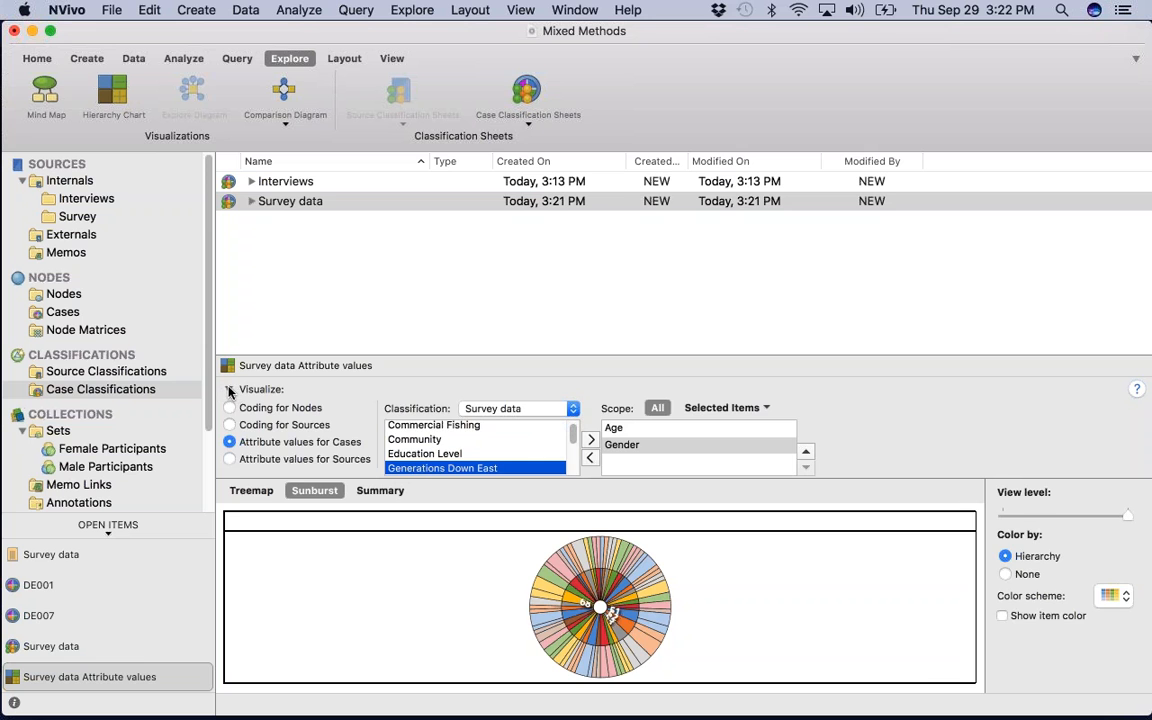
pyautogui.click(228, 389)
pyautogui.click(578, 585)
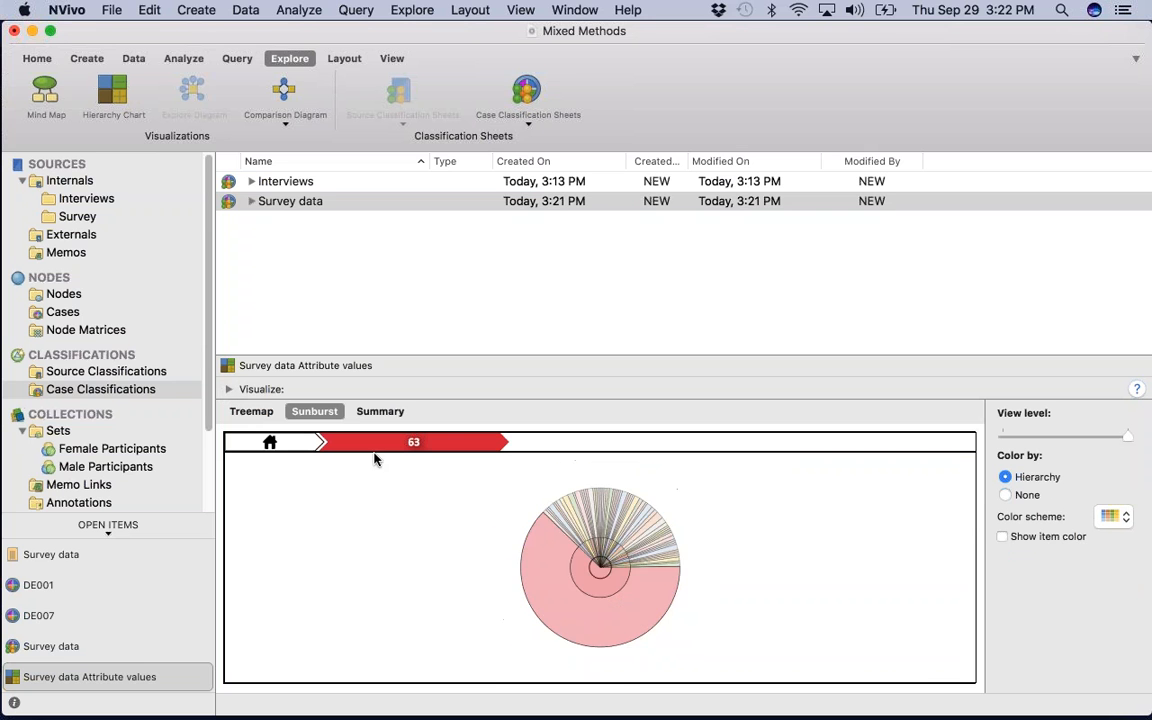
pyautogui.click(269, 442)
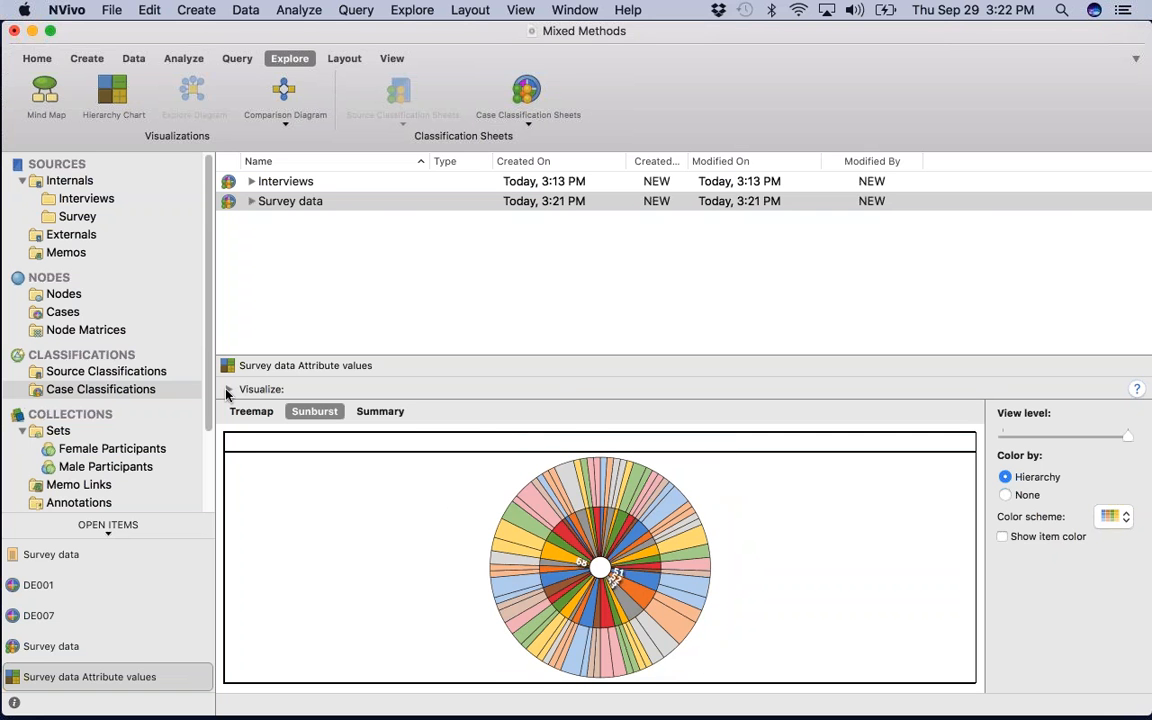
pyautogui.click(228, 389)
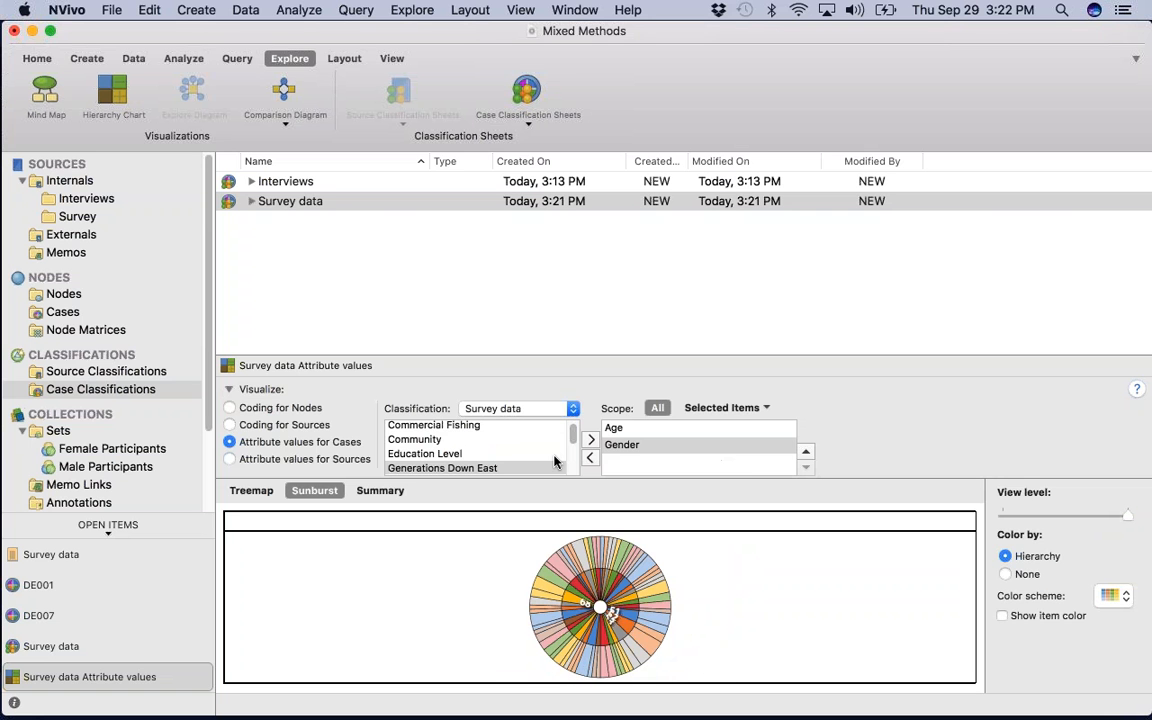
# Replace Age with Education Level in the hierarchy chart's attributes and place Education Level above Gender.
pyautogui.click(614, 429)
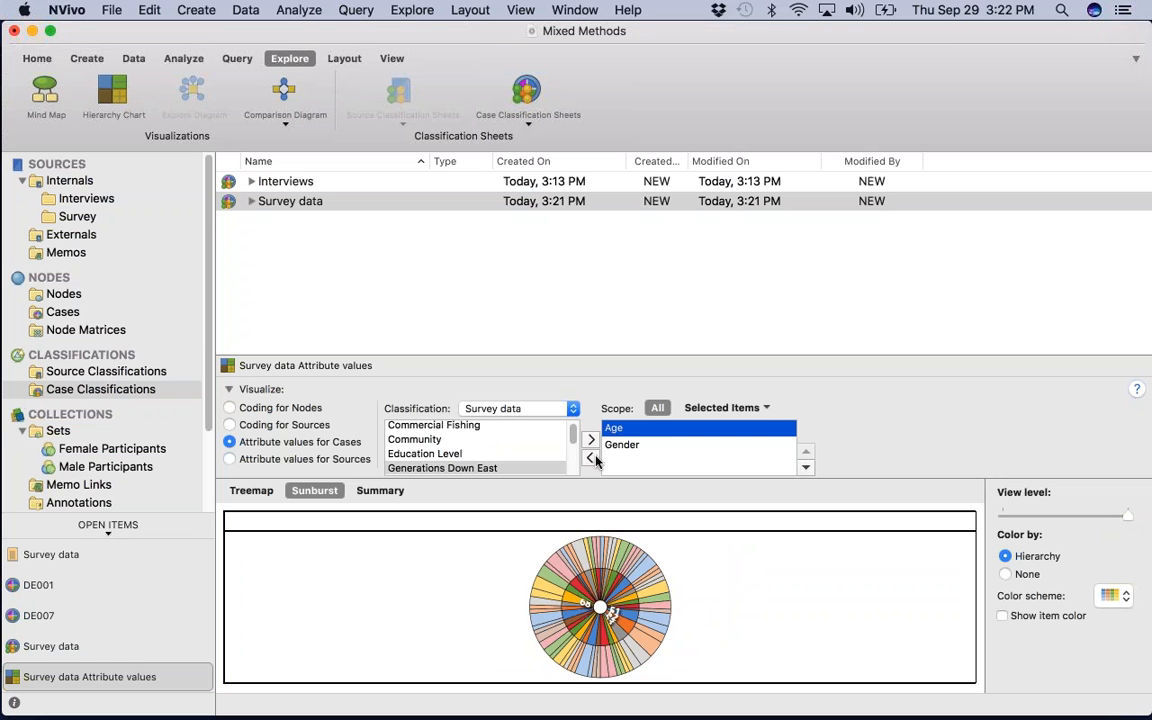
pyautogui.click(590, 457)
pyautogui.scroll(-1, 507, 459)
pyautogui.scroll(-5, 507, 459)
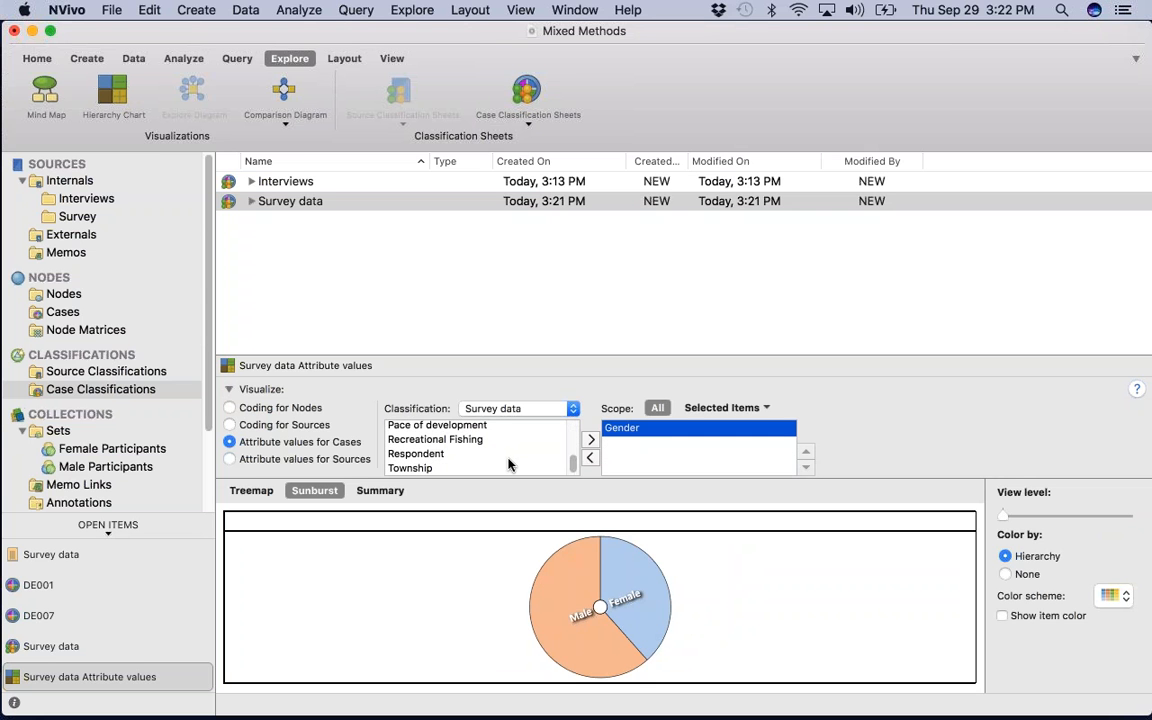
pyautogui.scroll(1, 507, 462)
pyautogui.scroll(3, 502, 455)
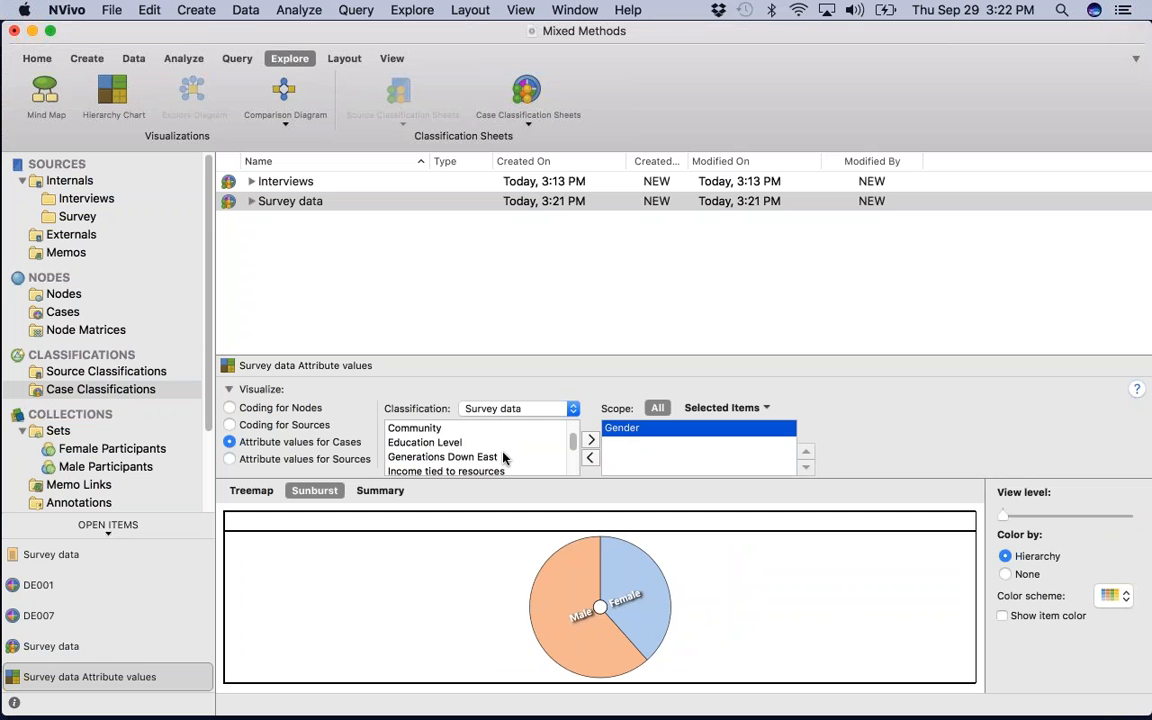
pyautogui.click(440, 442)
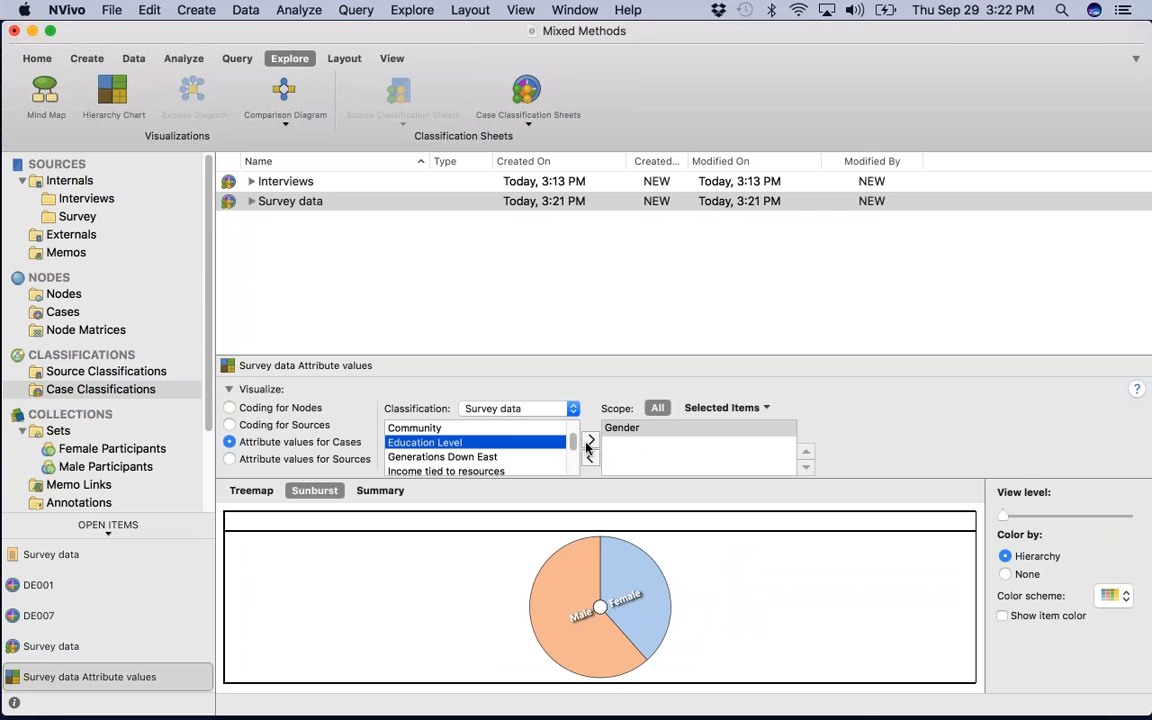
pyautogui.click(589, 442)
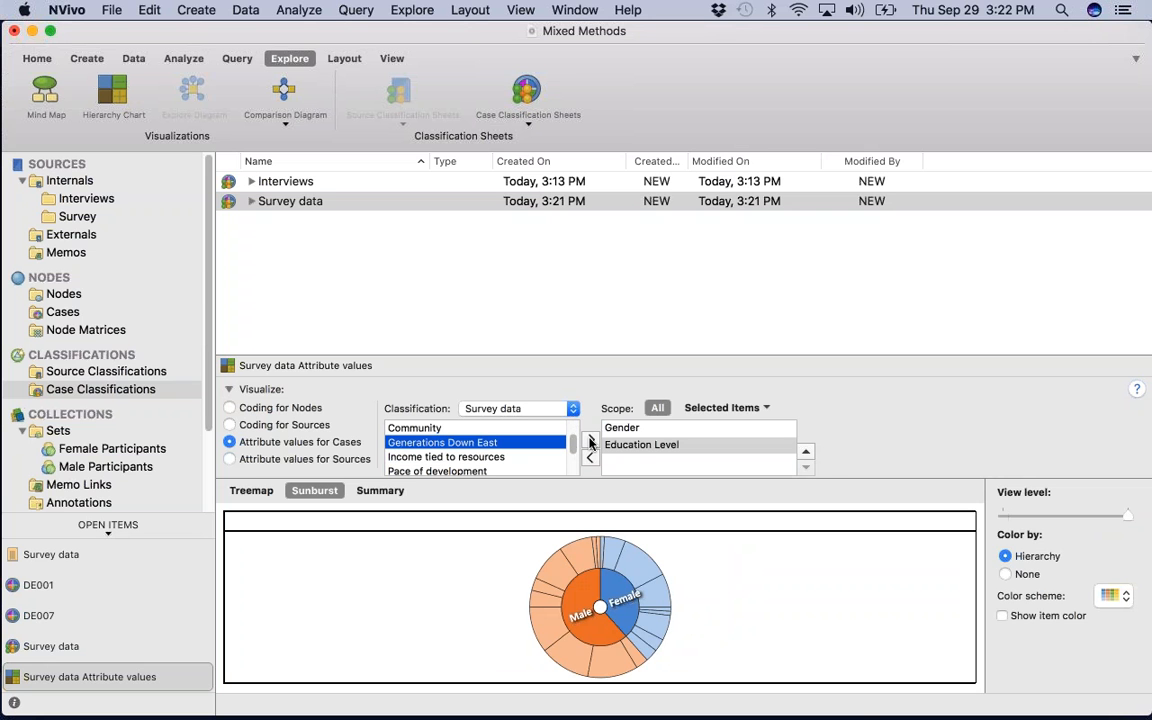
pyautogui.click(807, 455)
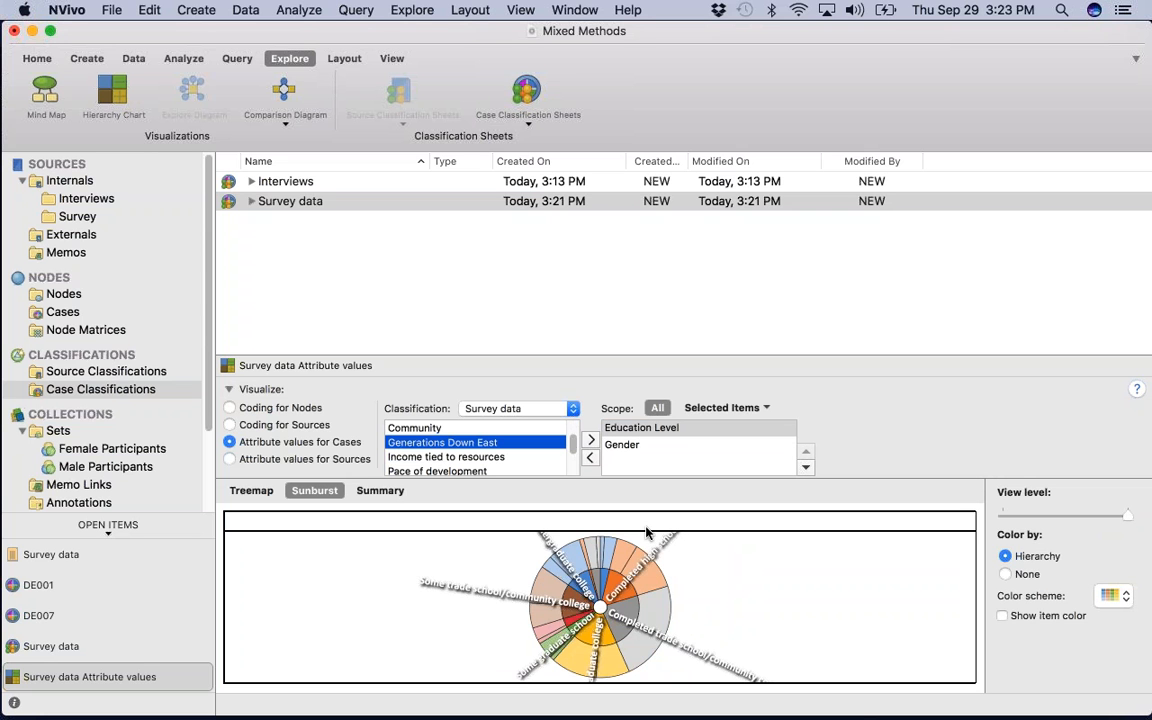
pyautogui.click(740, 560)
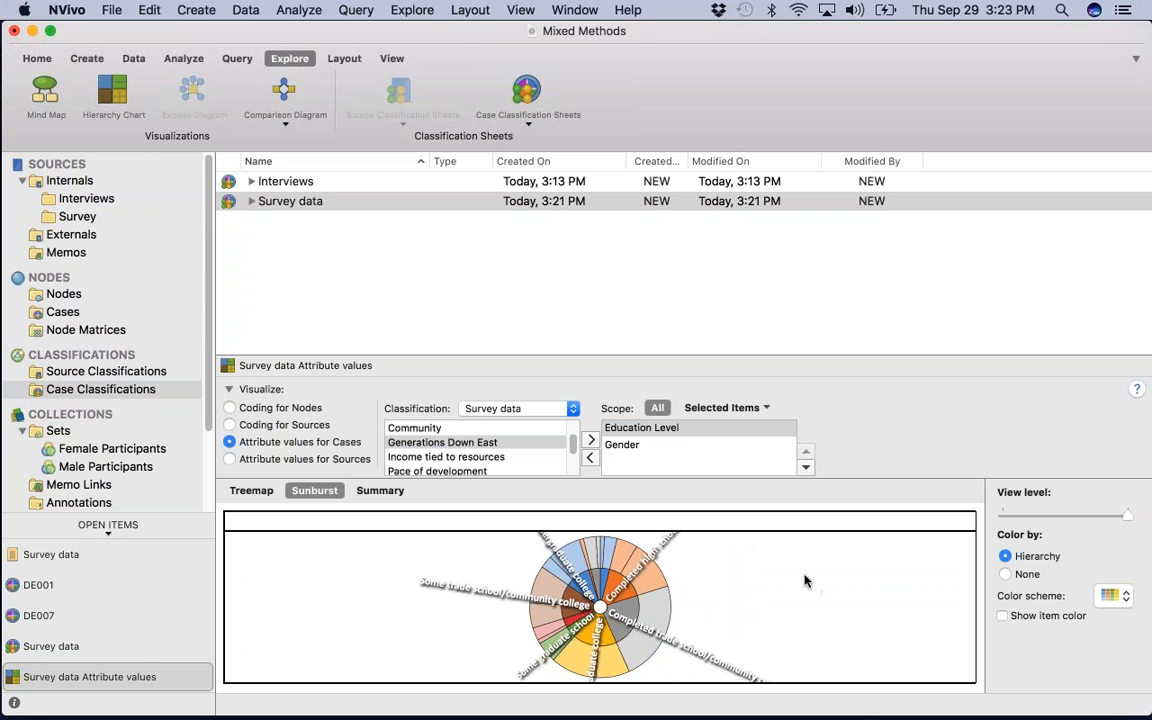
# Collapse the chart's criteria, drill into the completed trade school/community college segment, and return to the full sunburst.
pyautogui.click(229, 389)
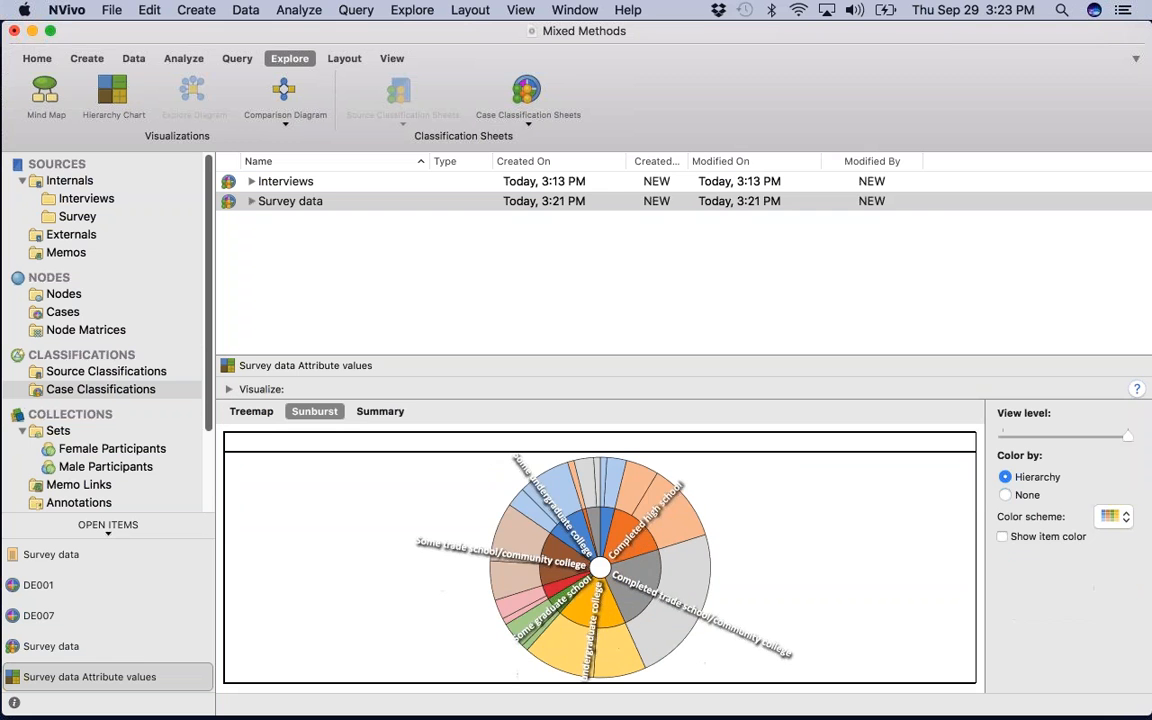
pyautogui.click(650, 617)
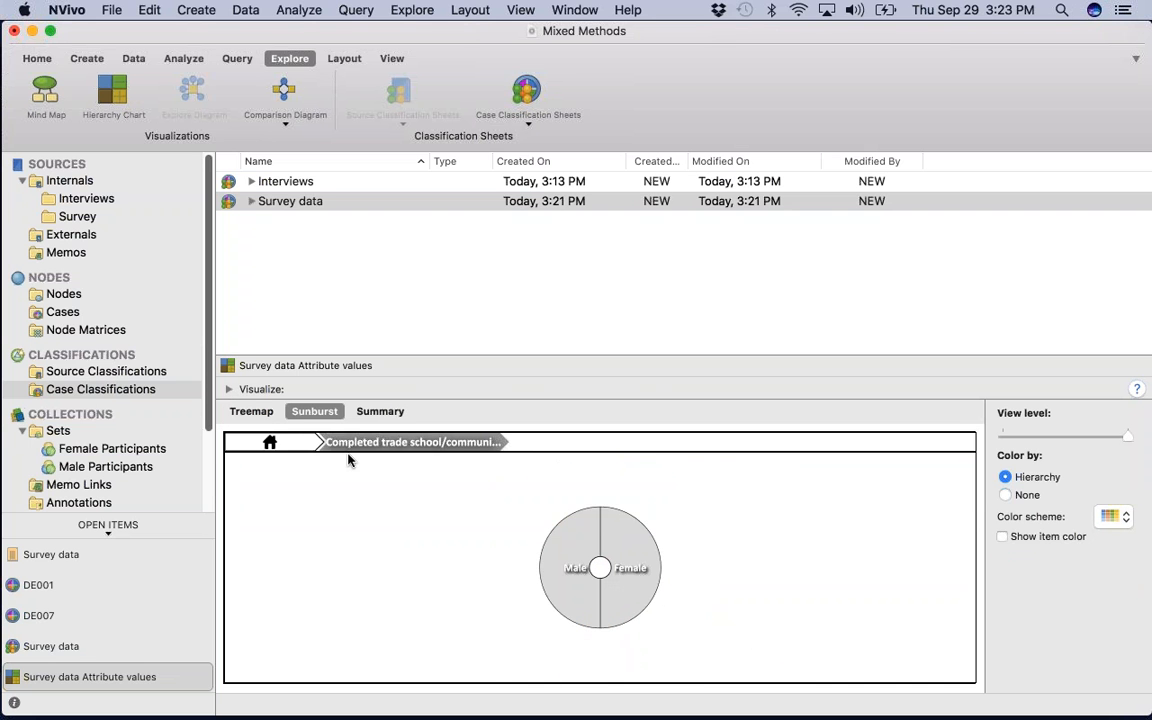
pyautogui.click(311, 445)
pyautogui.moveTo(587, 690)
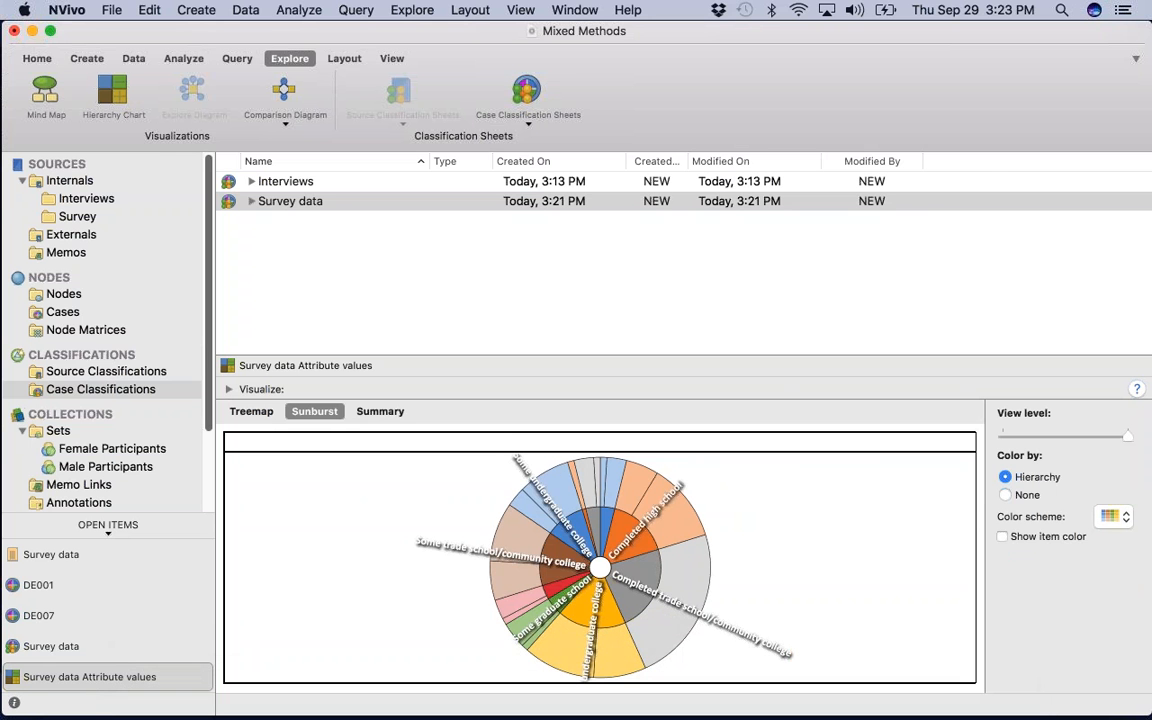
# Select the Survey data dataset in the Survey sources folder and close all open items.
pyautogui.click(68, 199)
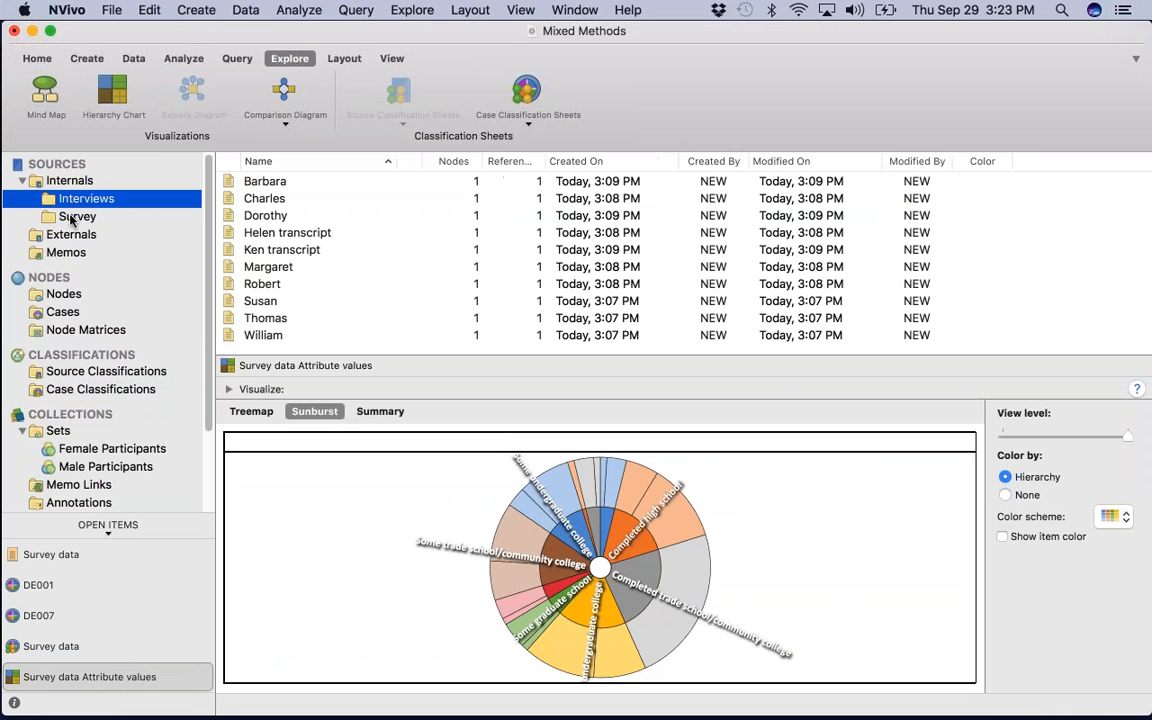
pyautogui.click(72, 217)
pyautogui.click(267, 182)
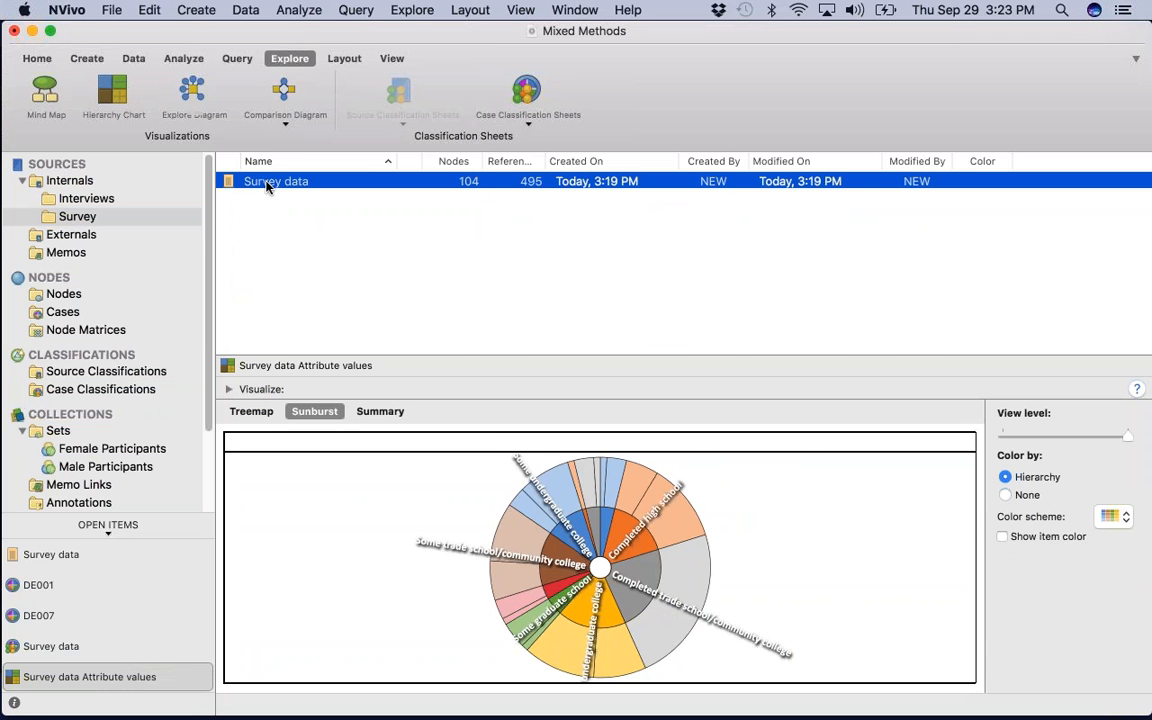
pyautogui.click(118, 526)
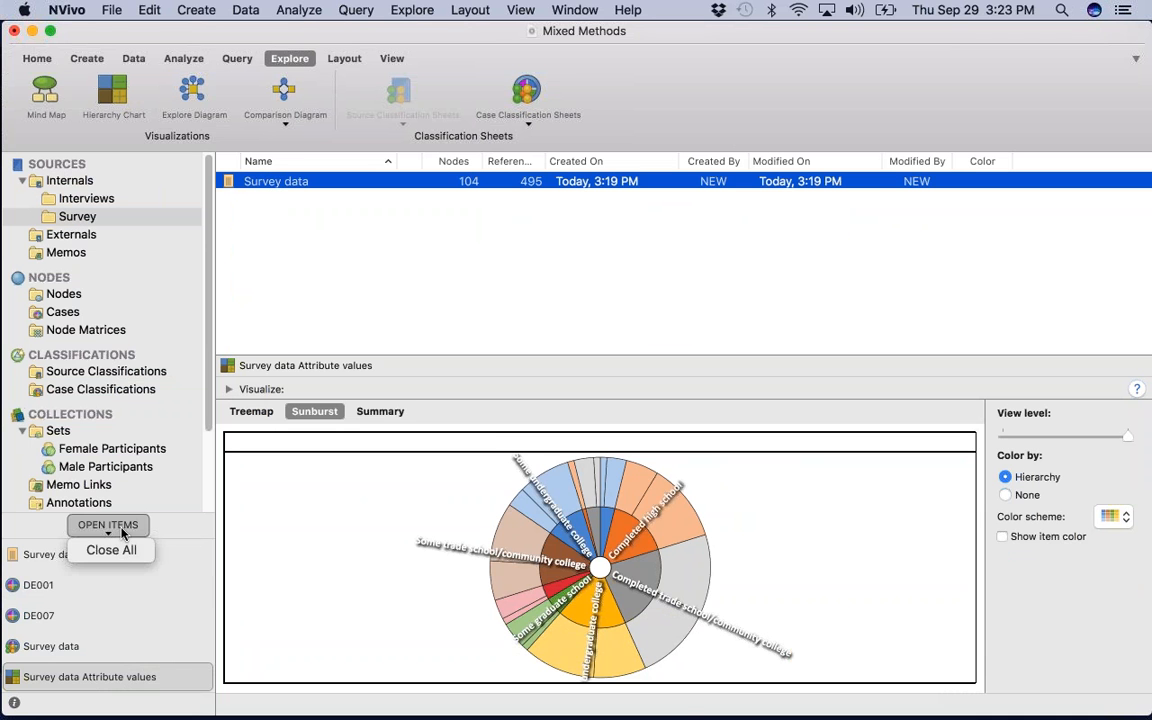
pyautogui.click(118, 551)
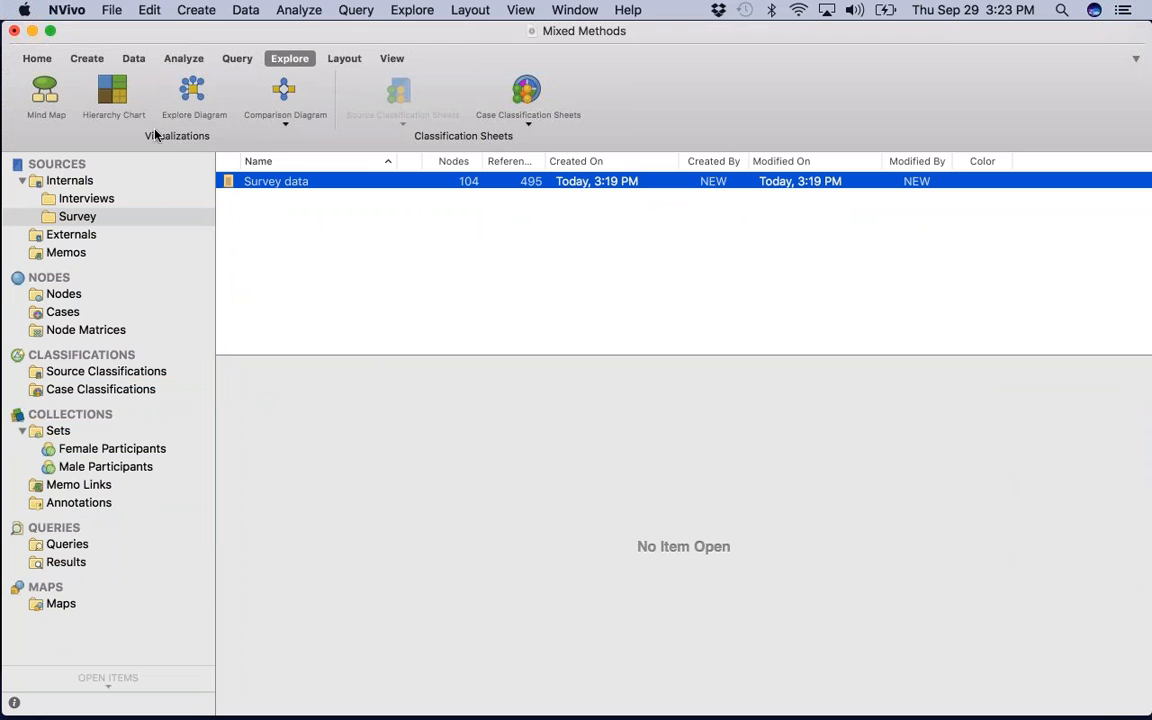
# Auto code the Survey data dataset by its five open-ended question columns under a new node named Survey data.
pyautogui.click(183, 58)
pyautogui.click(389, 100)
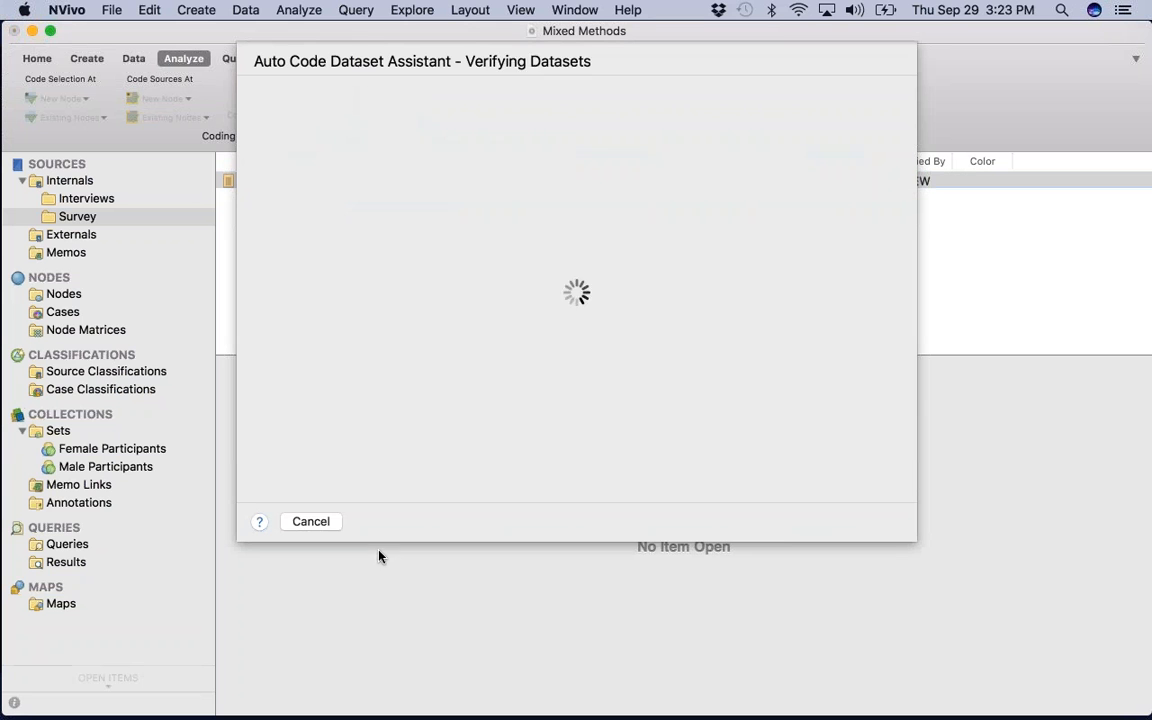
pyautogui.click(878, 521)
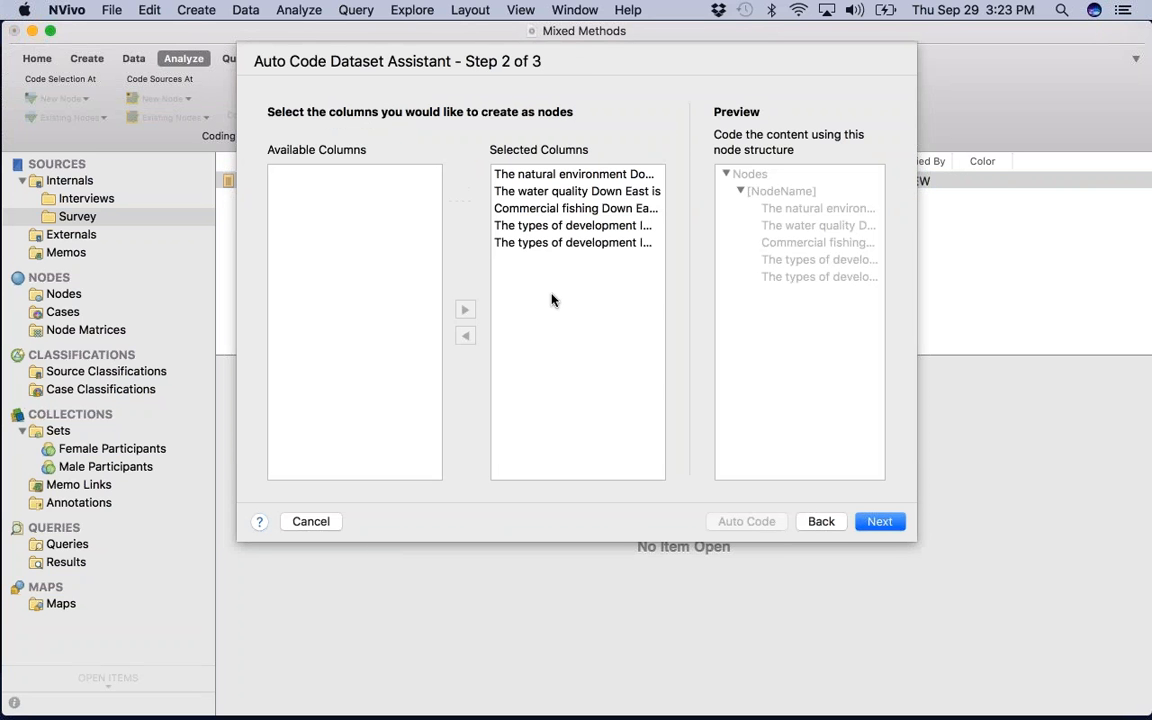
pyautogui.click(880, 522)
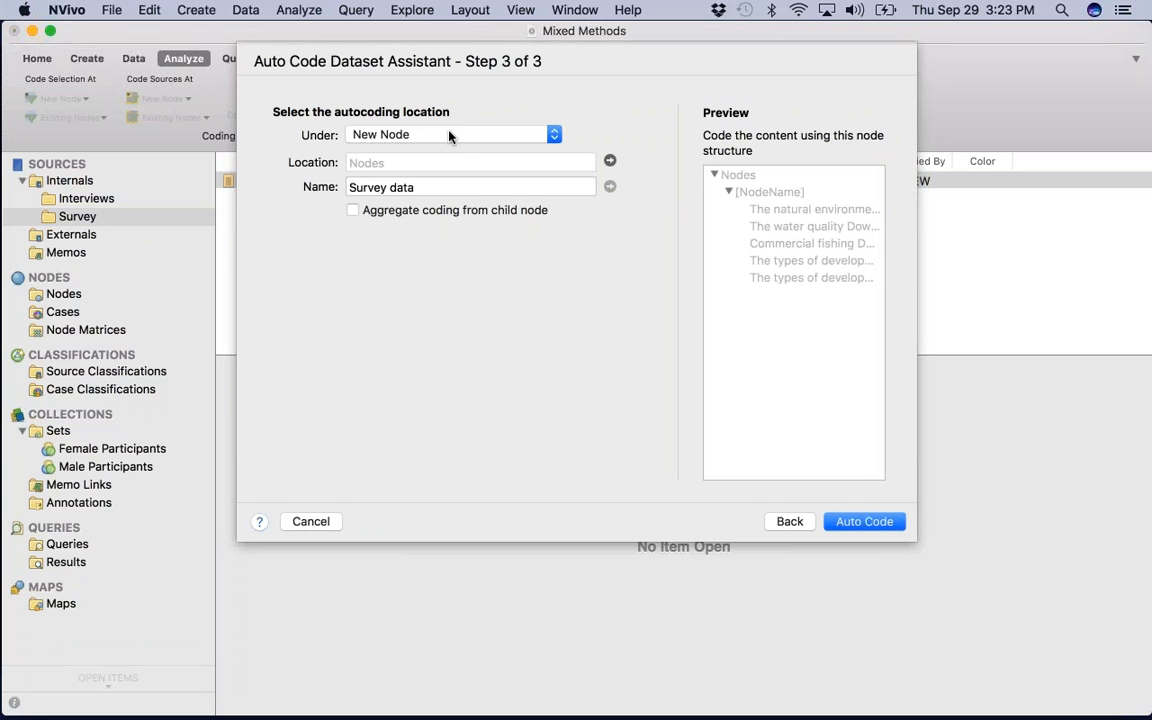
pyautogui.click(867, 523)
pyautogui.moveTo(536, 713)
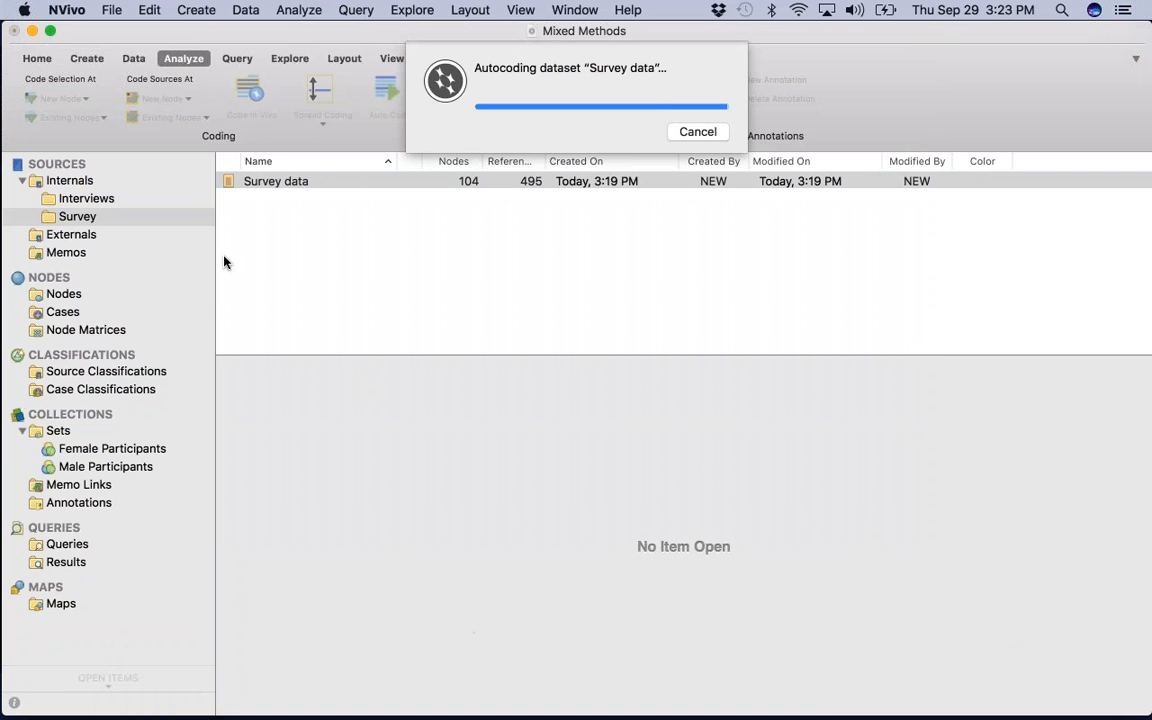
# Expand the Survey data node and review the responses coded at "The natural environment Down East is".
pyautogui.click(57, 293)
pyautogui.click(226, 181)
pyautogui.moveTo(413, 168); pyautogui.dragTo(610, 166)
pyautogui.doubleClick(308, 221)
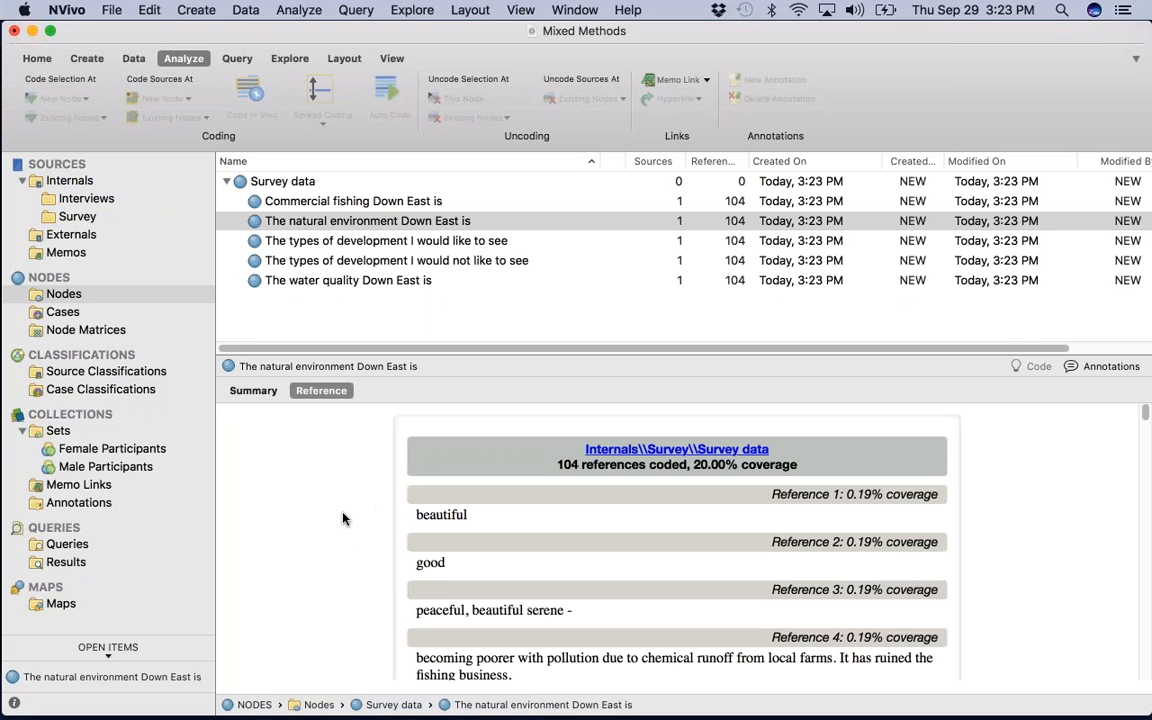
pyautogui.scroll(-2, 334, 561)
pyautogui.scroll(-10, 335, 561)
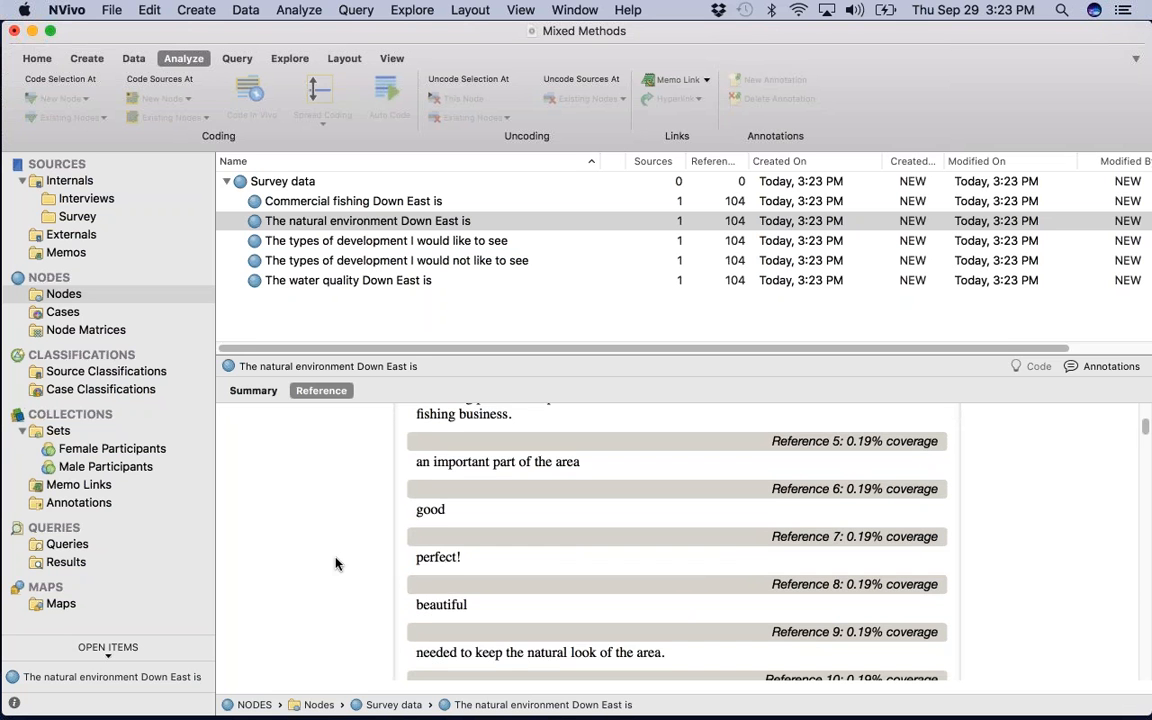
pyautogui.scroll(13, 369, 546)
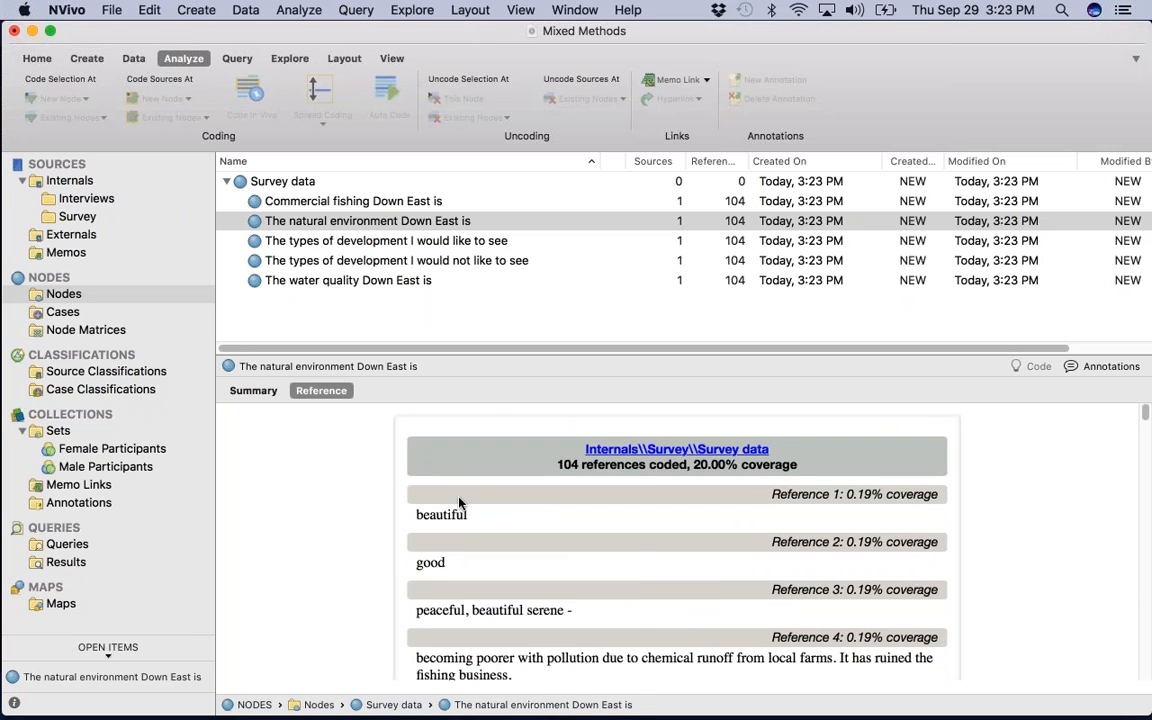
# Code the first response, "beautiful", at a new node named Positive.
pyautogui.moveTo(476, 520); pyautogui.dragTo(417, 514)
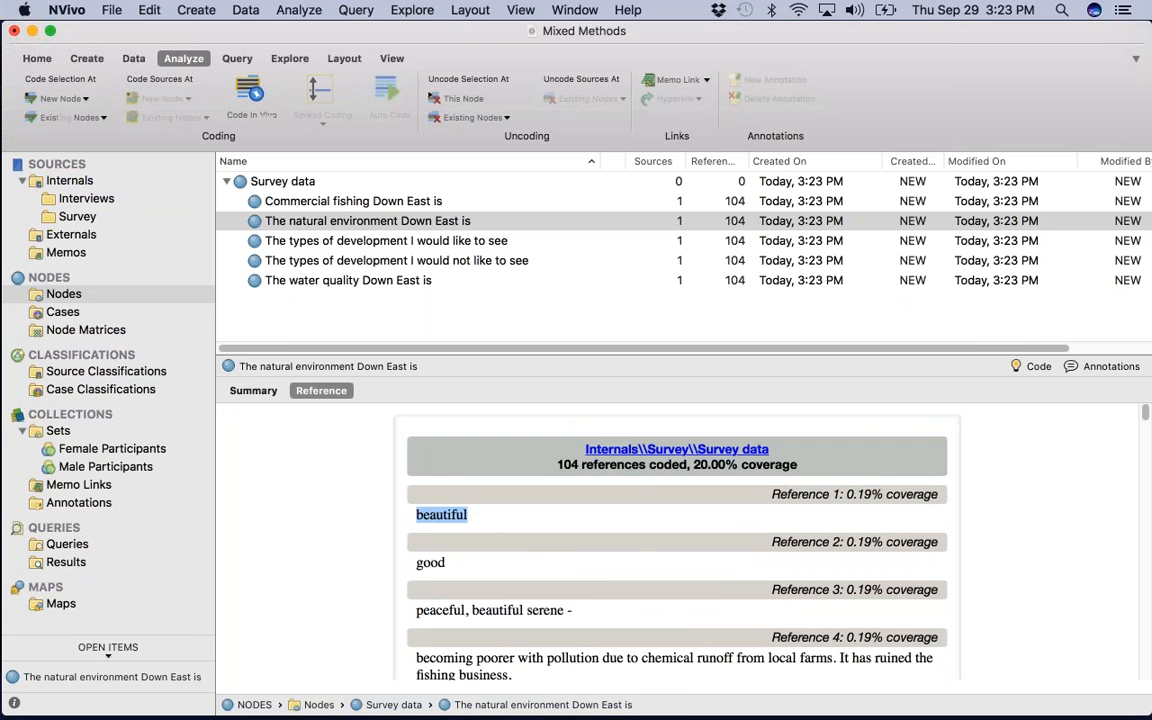
pyautogui.rightClick(434, 514)
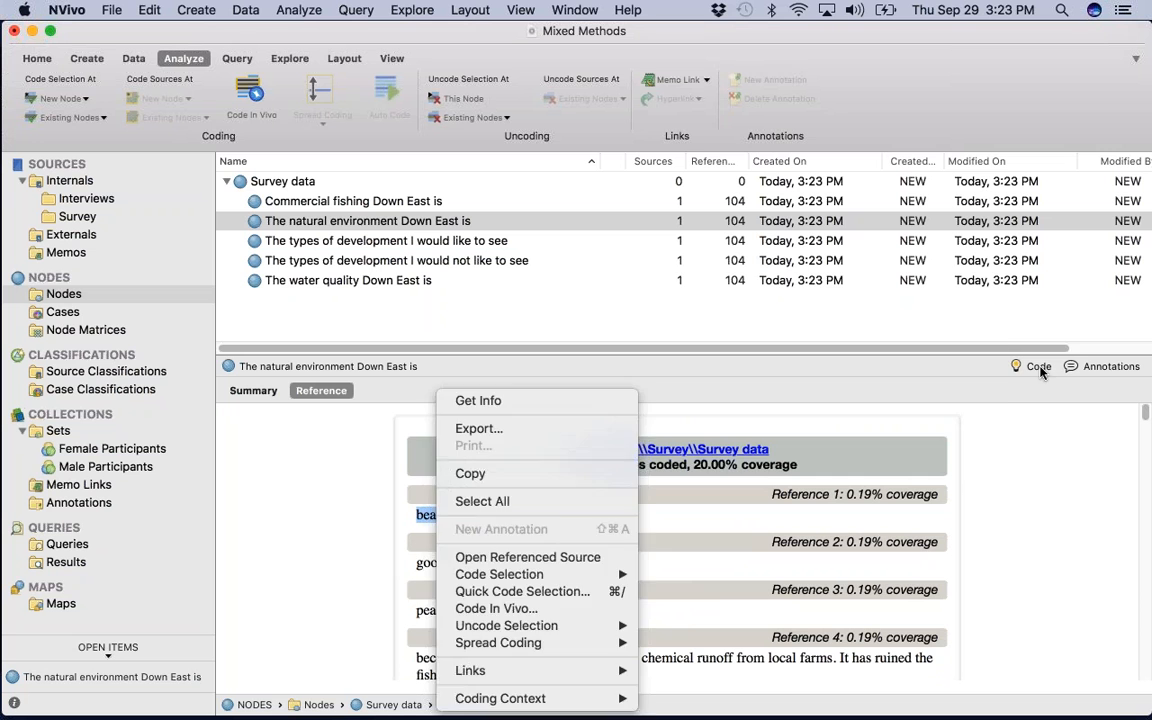
pyautogui.click(940, 336)
pyautogui.click(1033, 366)
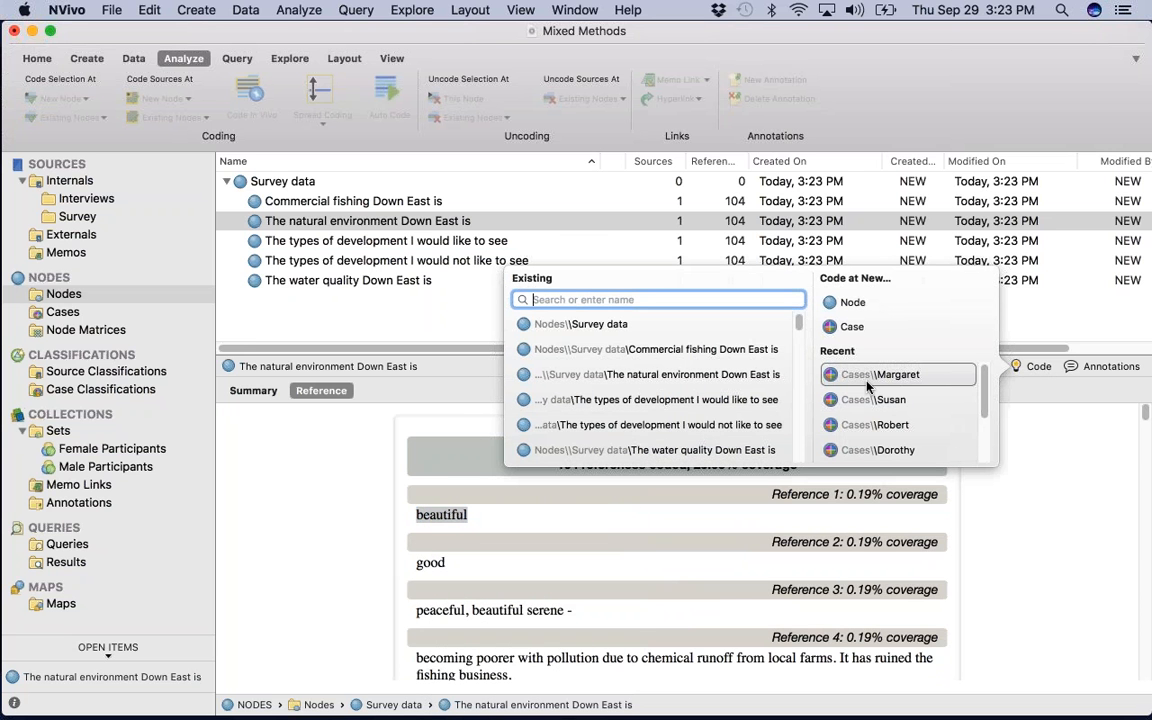
pyautogui.write('Positive')
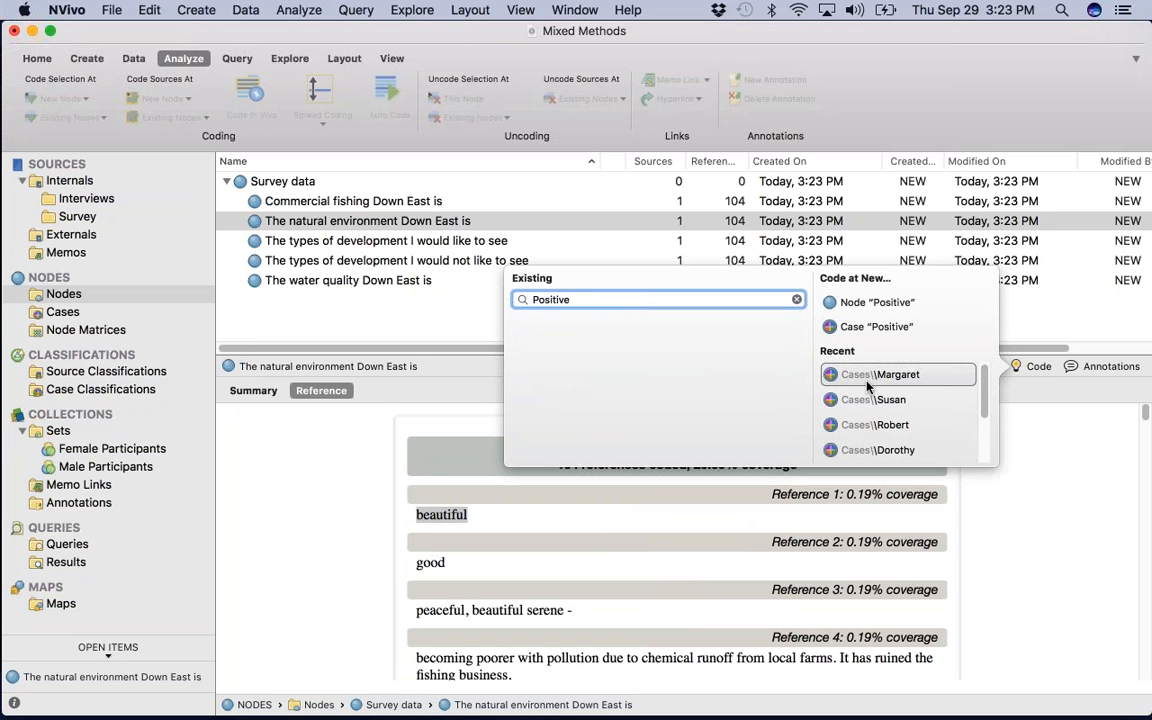
pyautogui.click(877, 304)
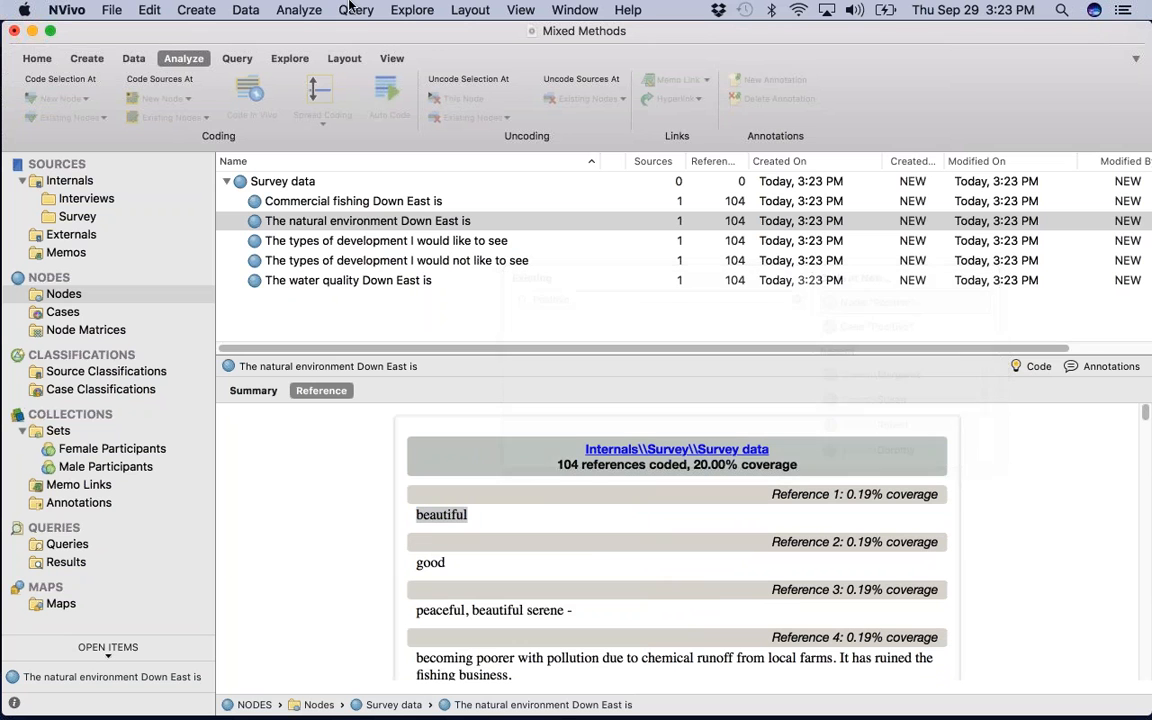
# Show coding stripes beside the references of "The natural environment Down East is".
pyautogui.click(391, 58)
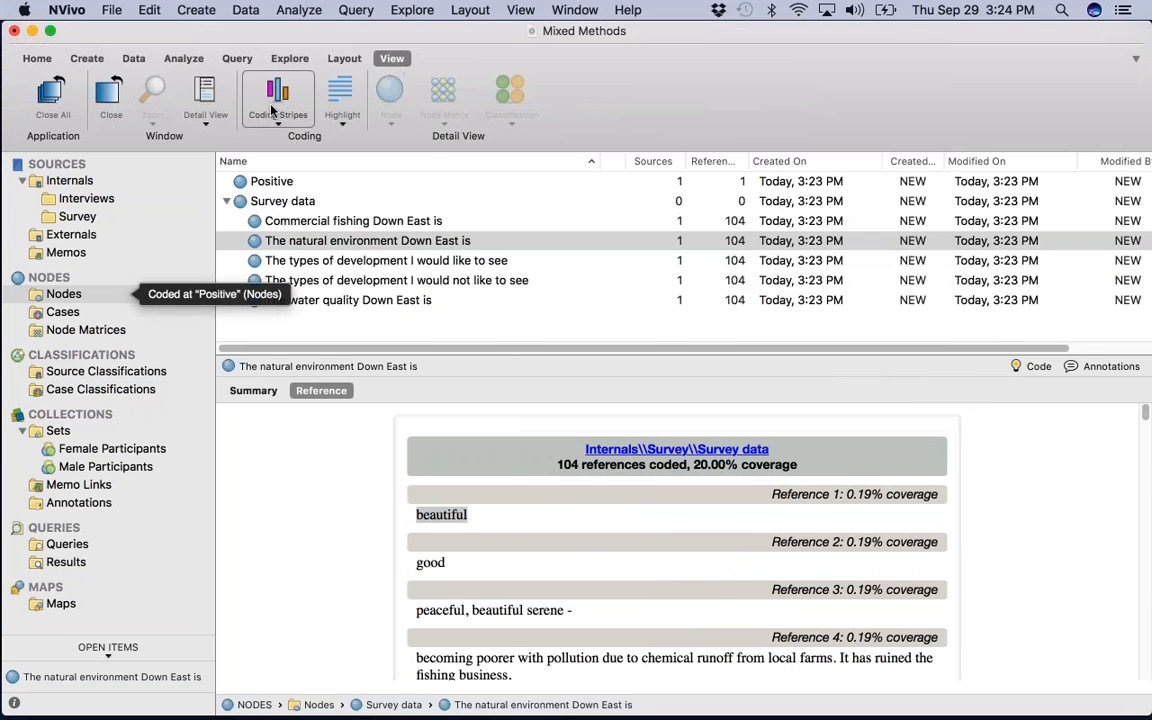
pyautogui.click(276, 104)
pyautogui.click(300, 158)
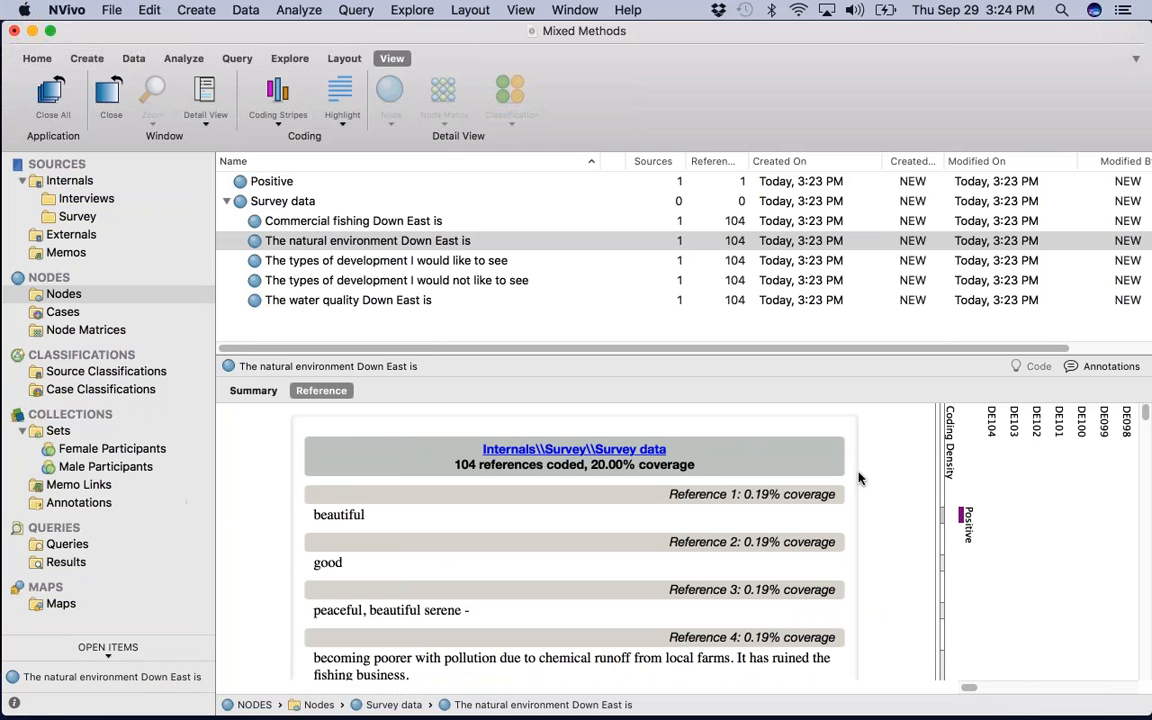
pyautogui.moveTo(37, 716)
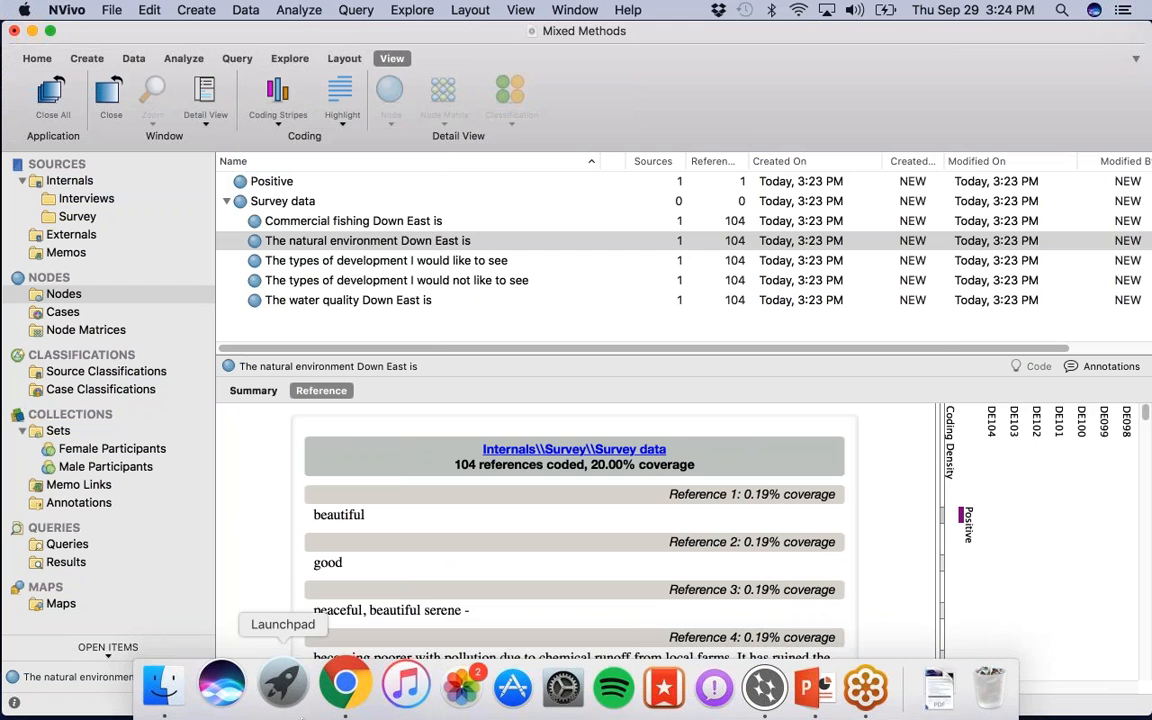
# Run a word frequency query on all sources for the 1000 most frequent exact-match words with minimum length 3.
pyautogui.click(287, 58)
pyautogui.click(237, 58)
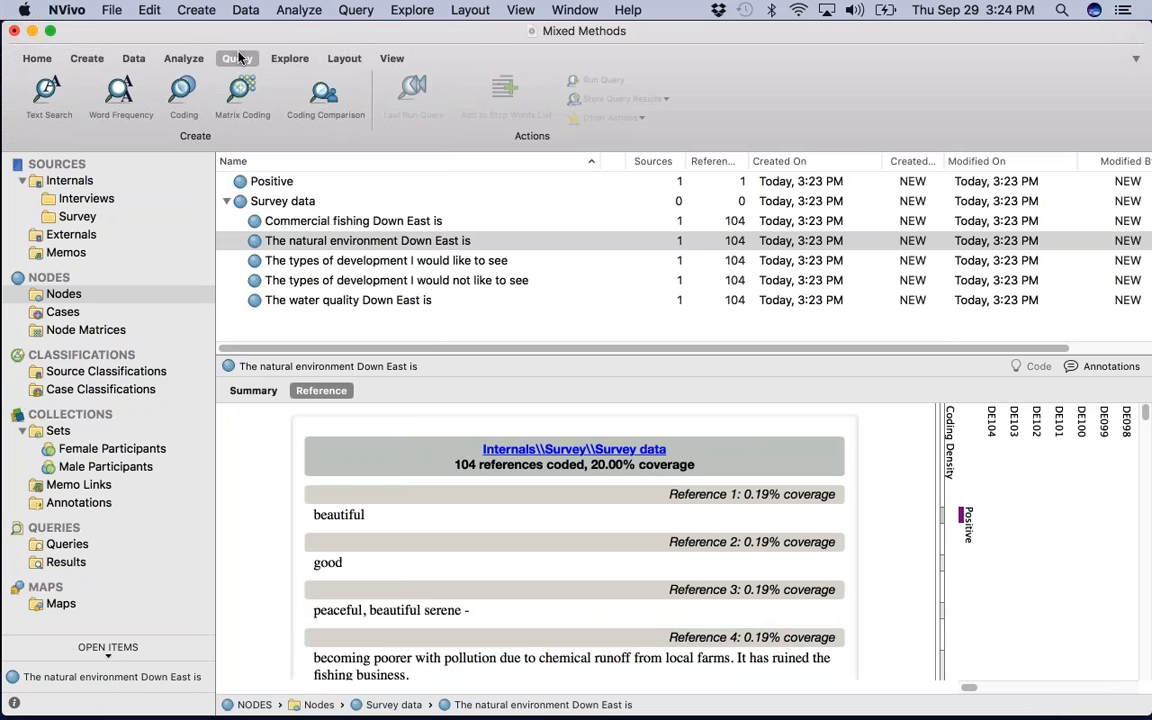
pyautogui.click(145, 93)
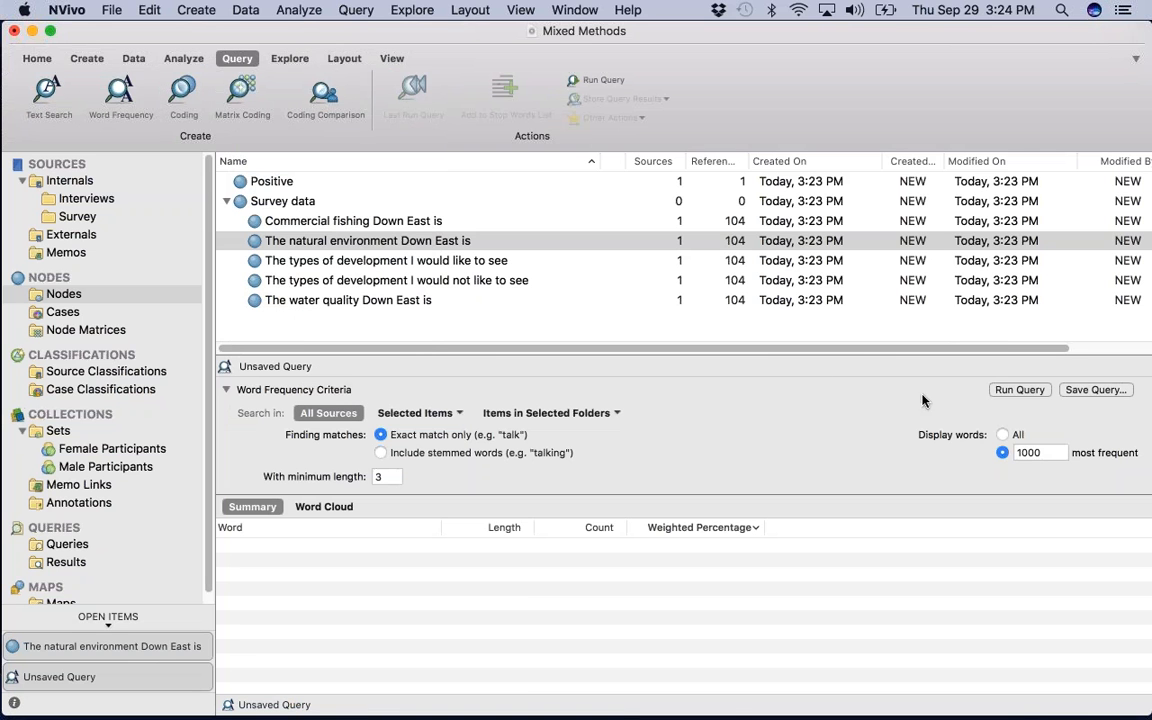
pyautogui.click(1019, 390)
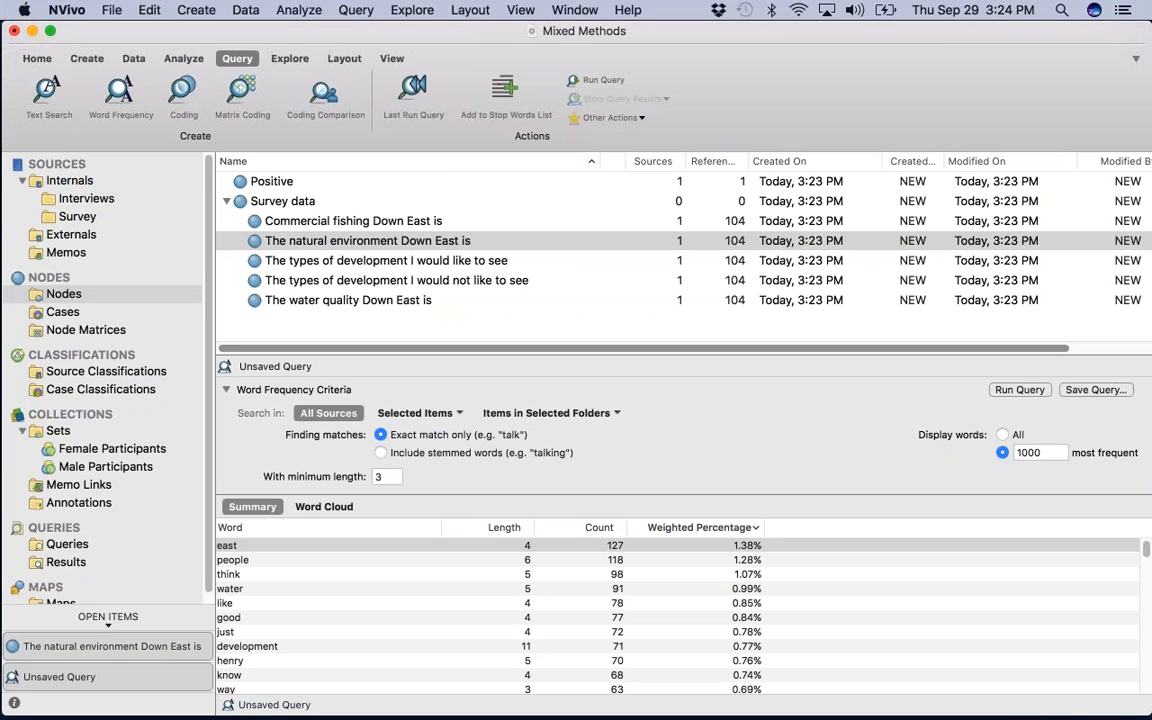
# Enlarge the query results area and add the word "east" to the stop words list.
pyautogui.moveTo(269, 353); pyautogui.dragTo(269, 258)
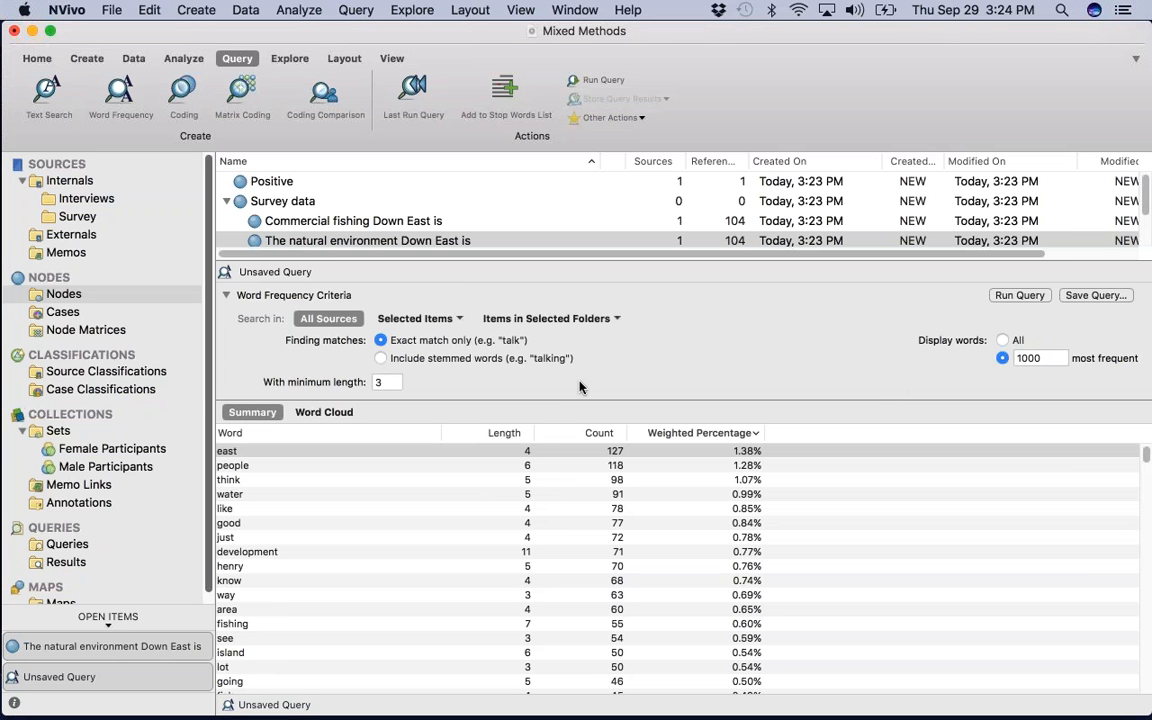
pyautogui.click(544, 454)
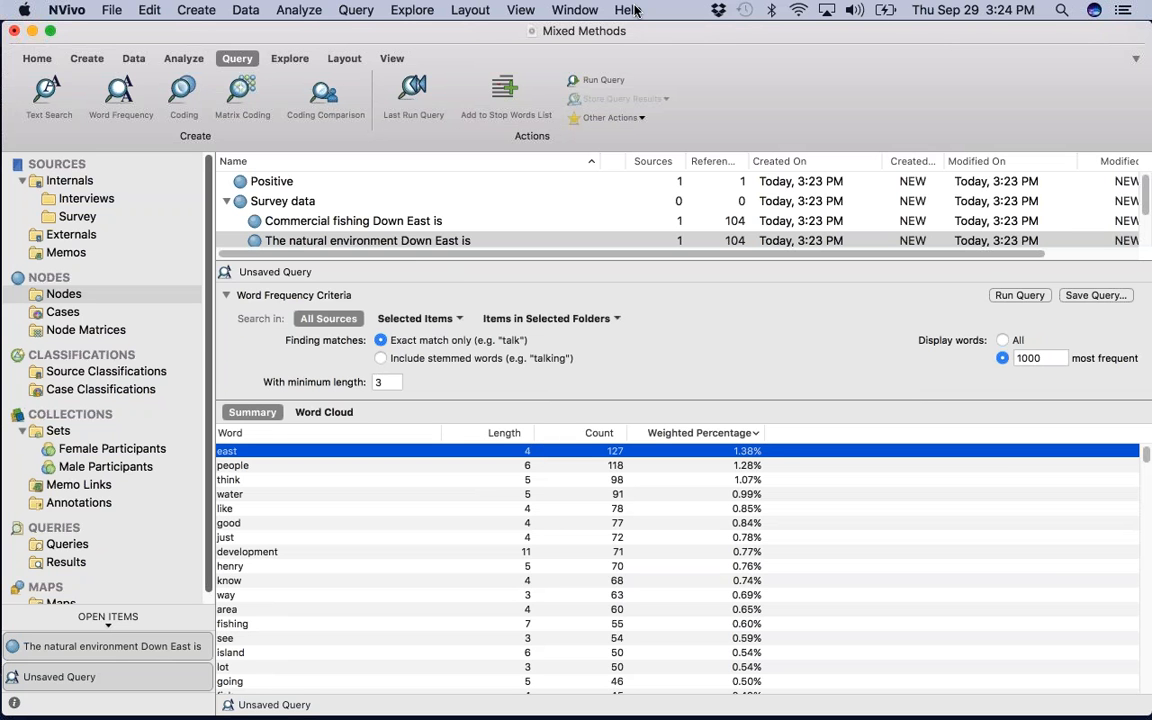
pyautogui.click(495, 120)
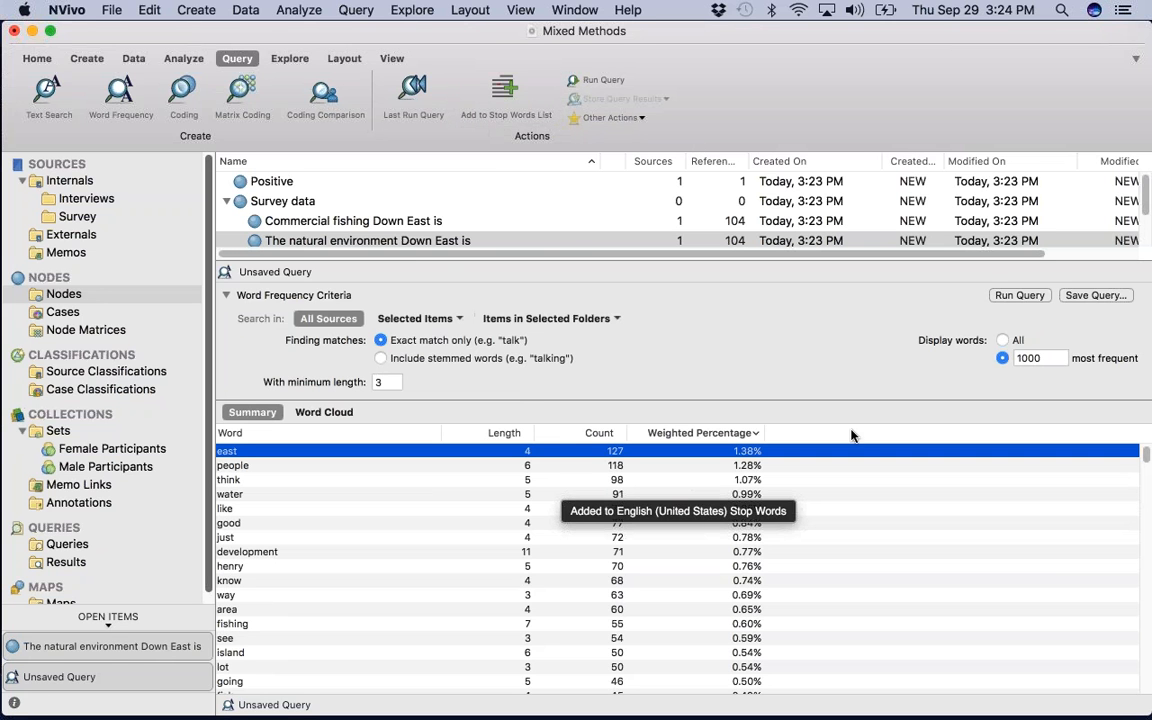
# Rerun the word frequency query without the new stop word, and run it again with stemmed words included.
pyautogui.click(1012, 298)
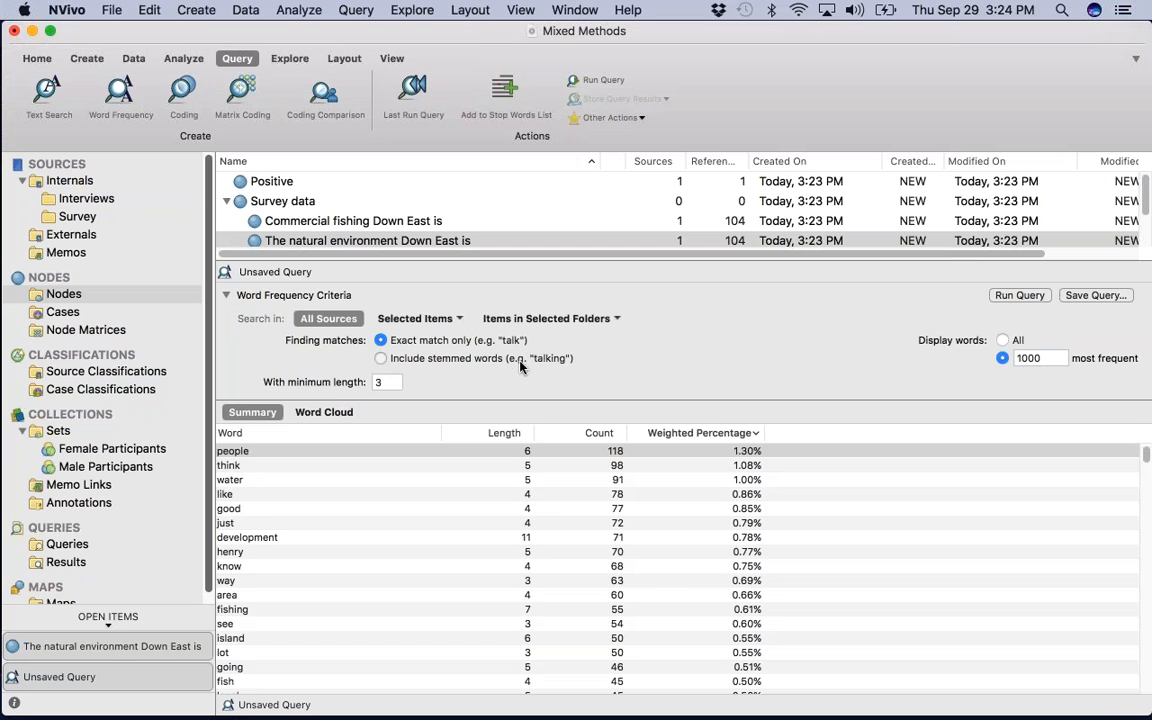
pyautogui.click(531, 359)
pyautogui.click(1020, 296)
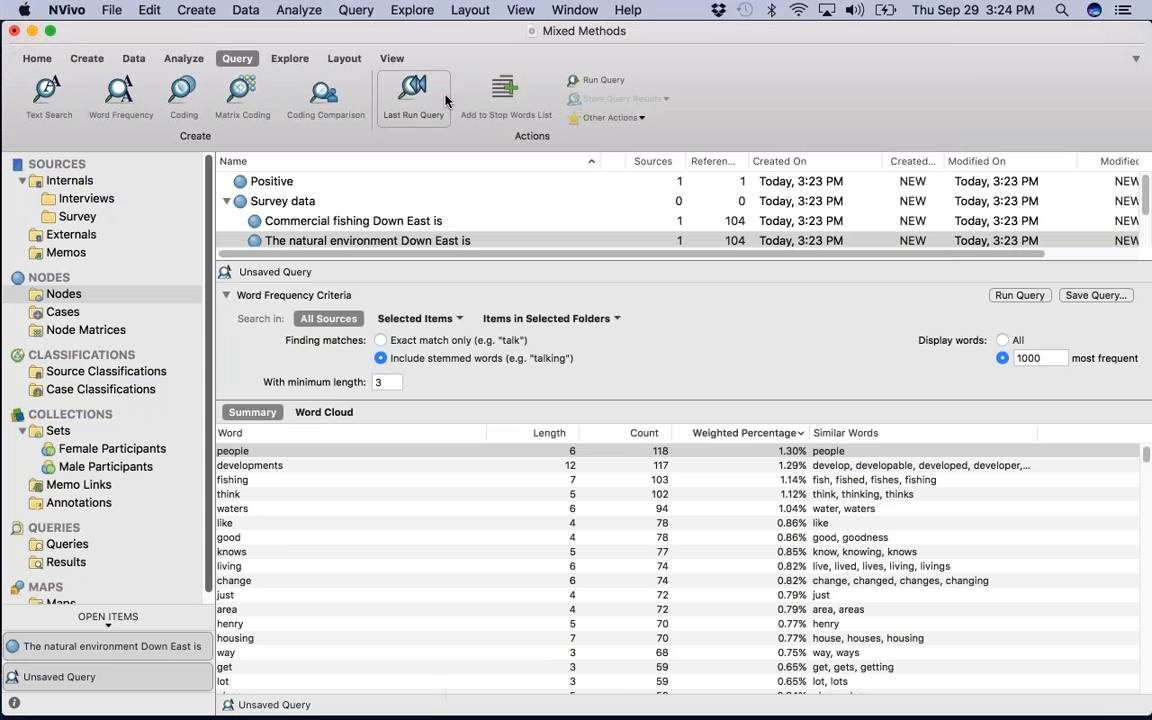
# Limit the word frequency query to the sources in the Interviews folder and run it with stemmed words included.
pyautogui.click(460, 318)
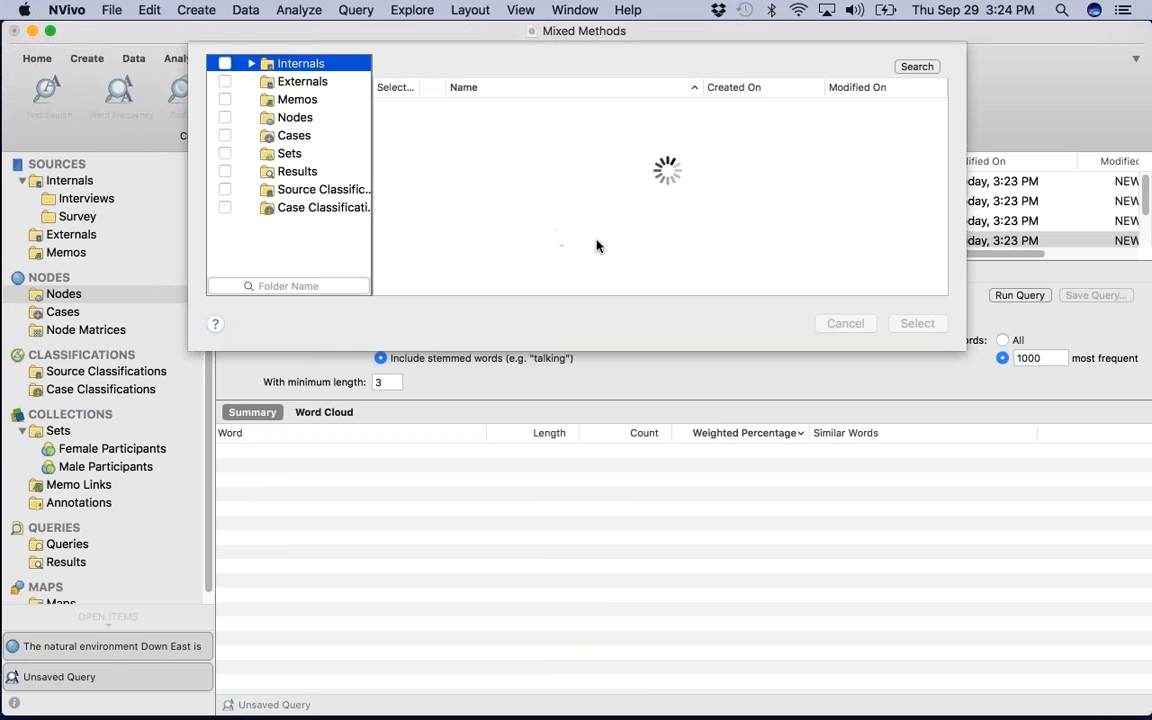
pyautogui.click(310, 84)
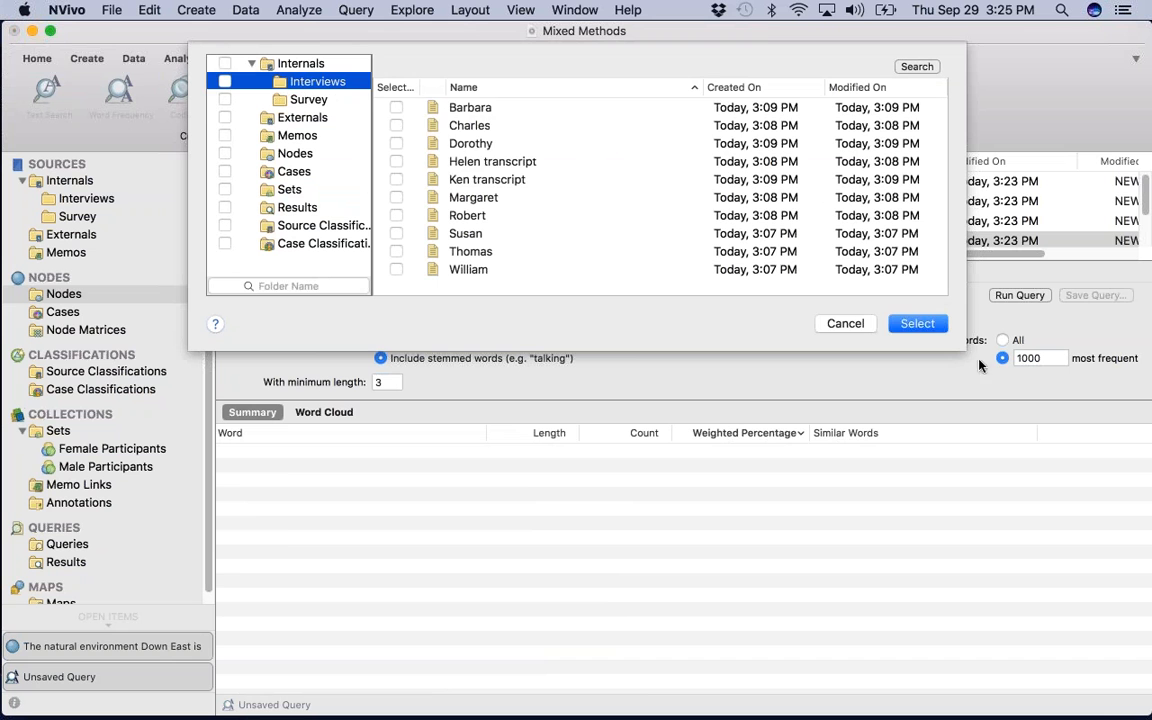
pyautogui.click(915, 323)
pyautogui.click(718, 132)
pyautogui.click(226, 82)
pyautogui.click(908, 324)
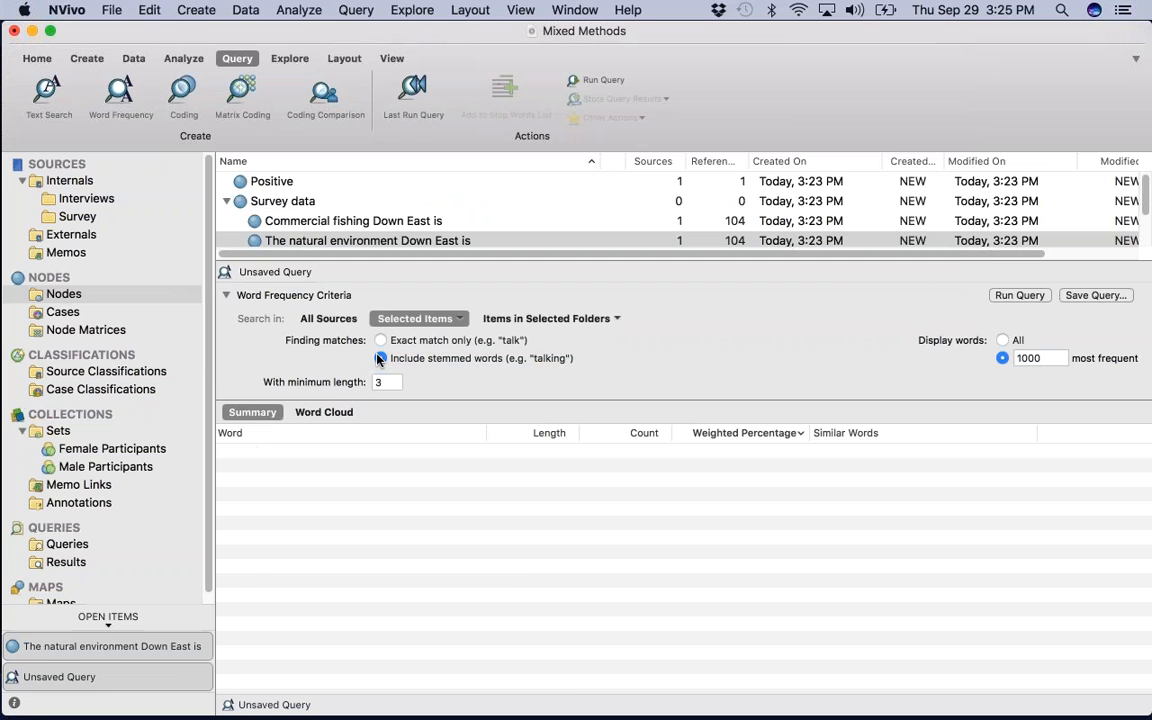
pyautogui.click(380, 358)
pyautogui.click(1019, 295)
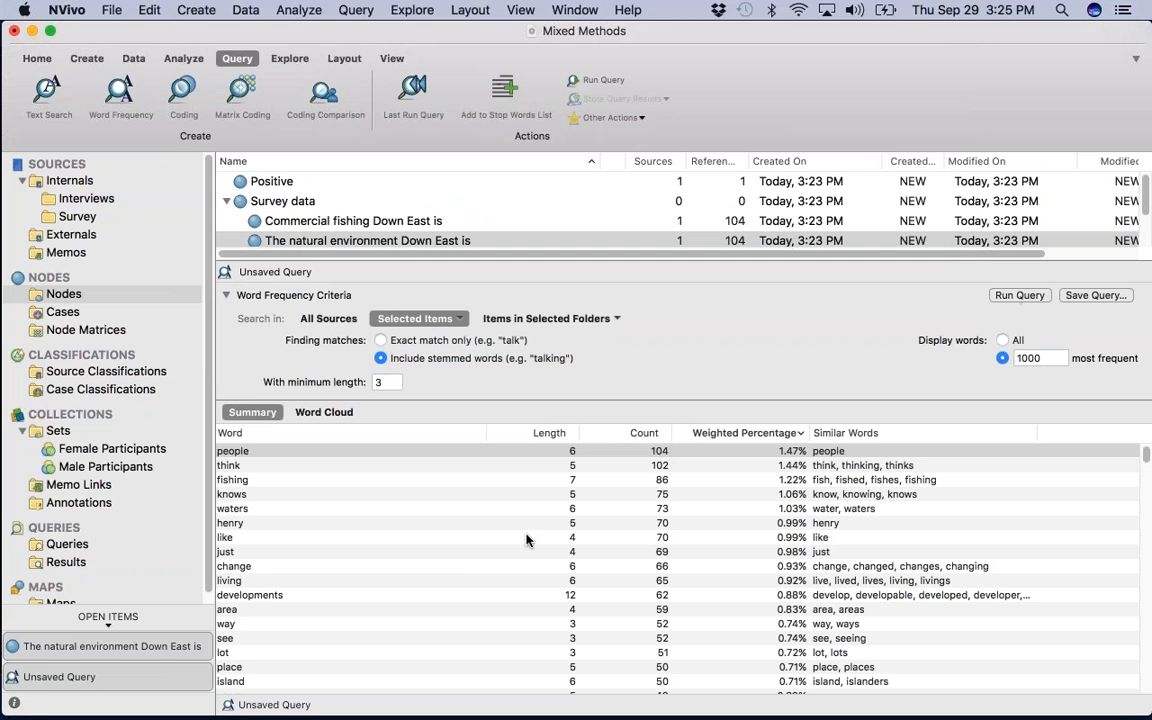
# Display the interview word frequency results as a word cloud and look through the whole cloud.
pyautogui.click(308, 412)
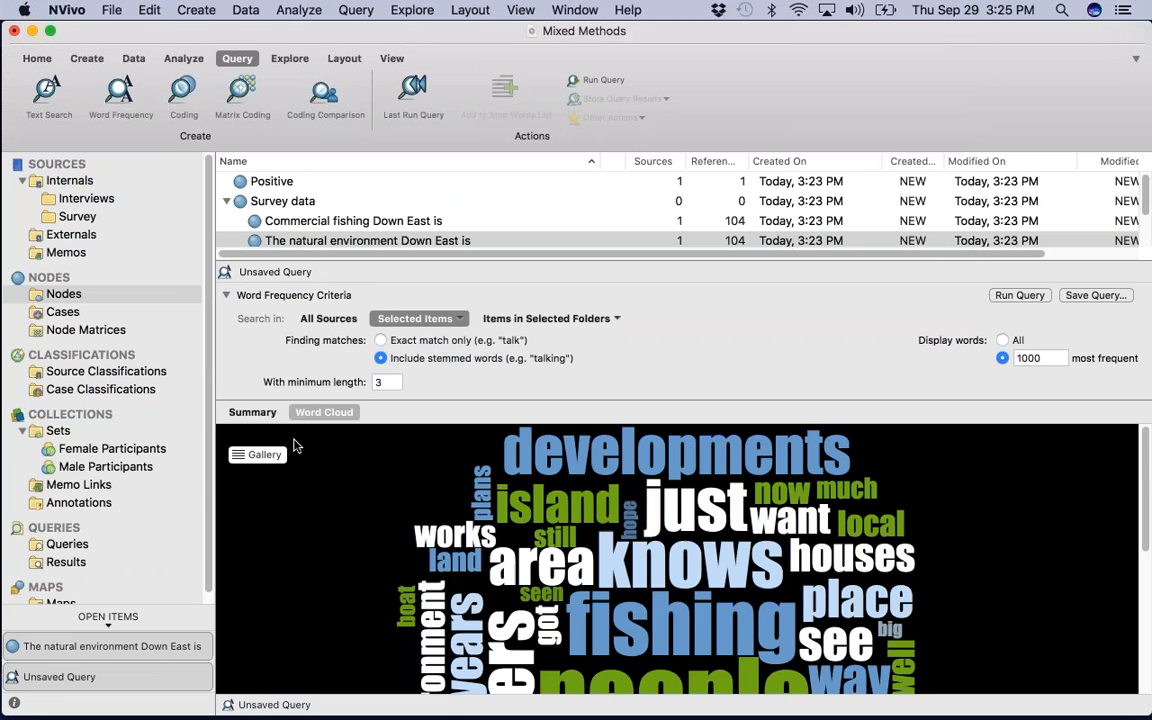
pyautogui.scroll(-5, 543, 478)
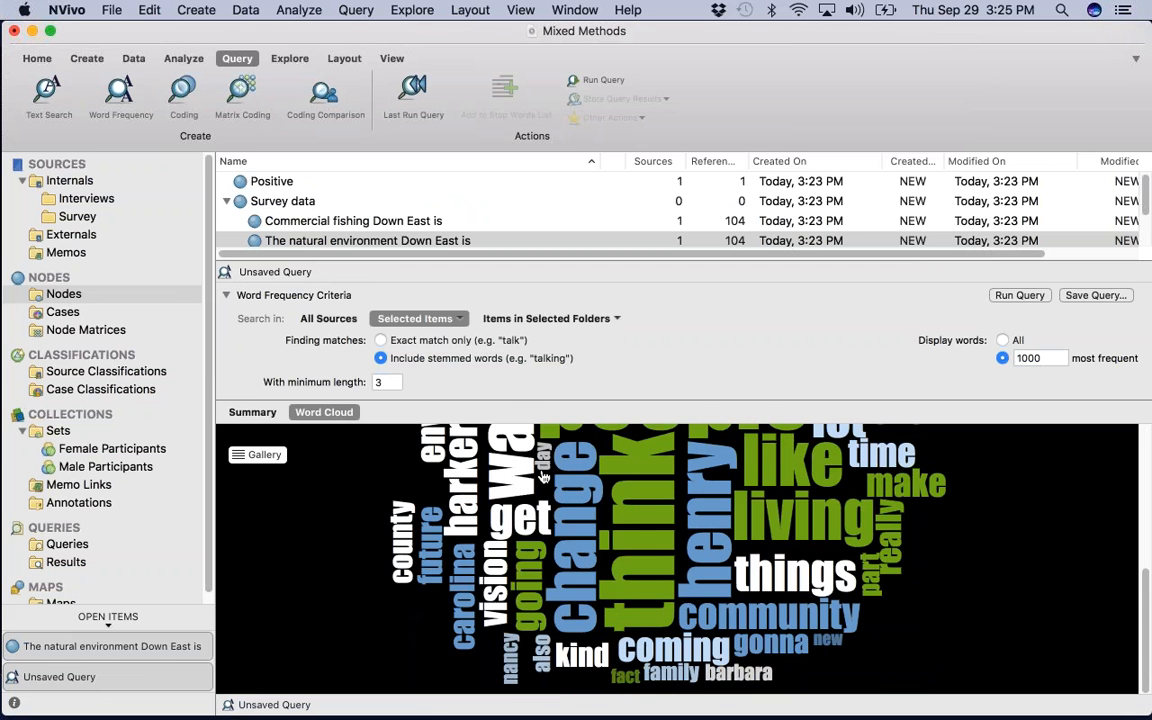
pyautogui.scroll(10, 545, 478)
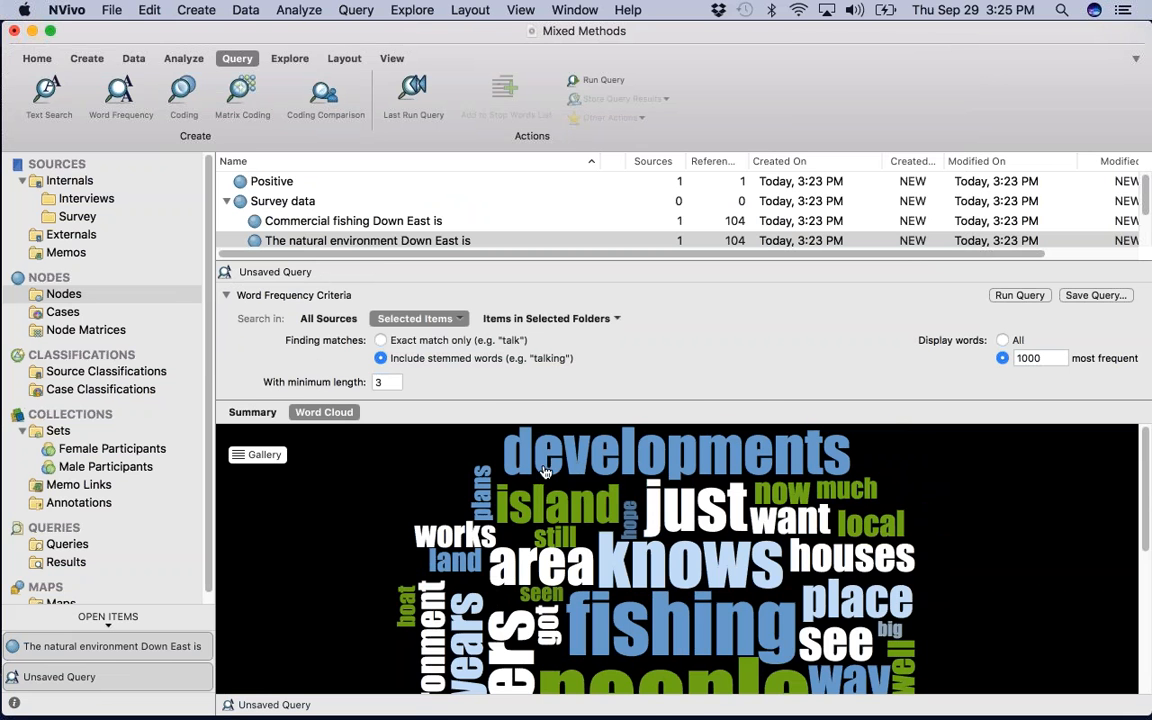
# Replace the Interviews folder with the node "The natural environment Down East is" as the query's search scope and rerun the query.
pyautogui.click(415, 318)
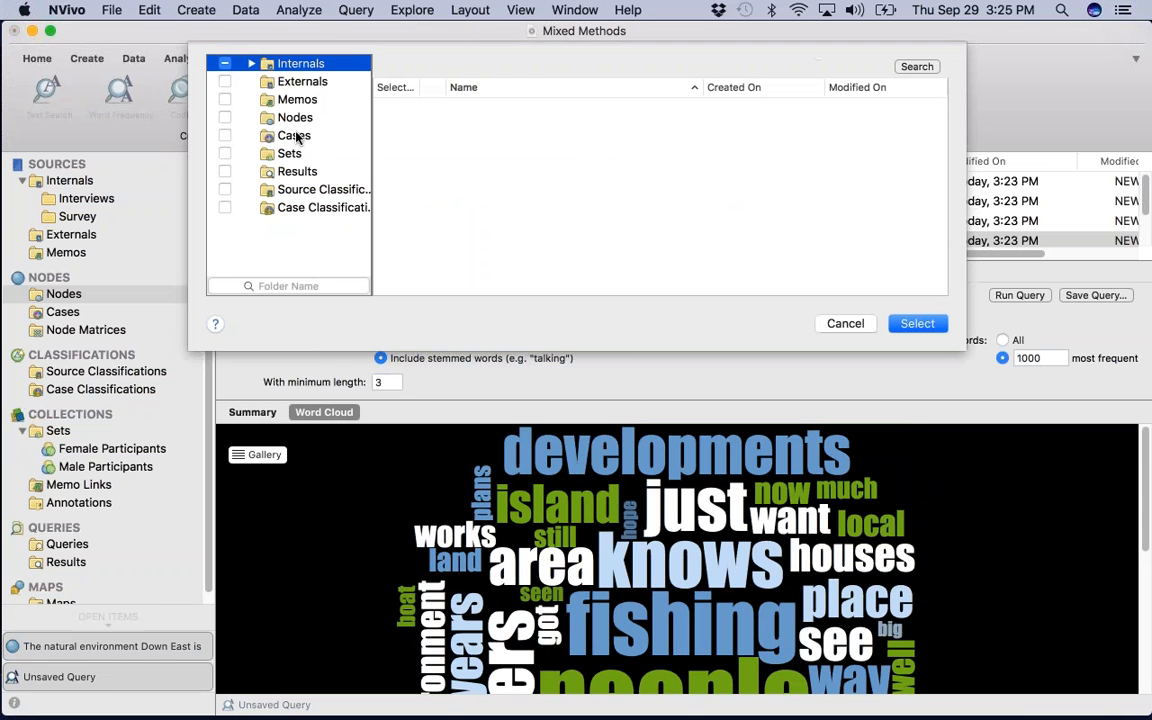
pyautogui.click(252, 64)
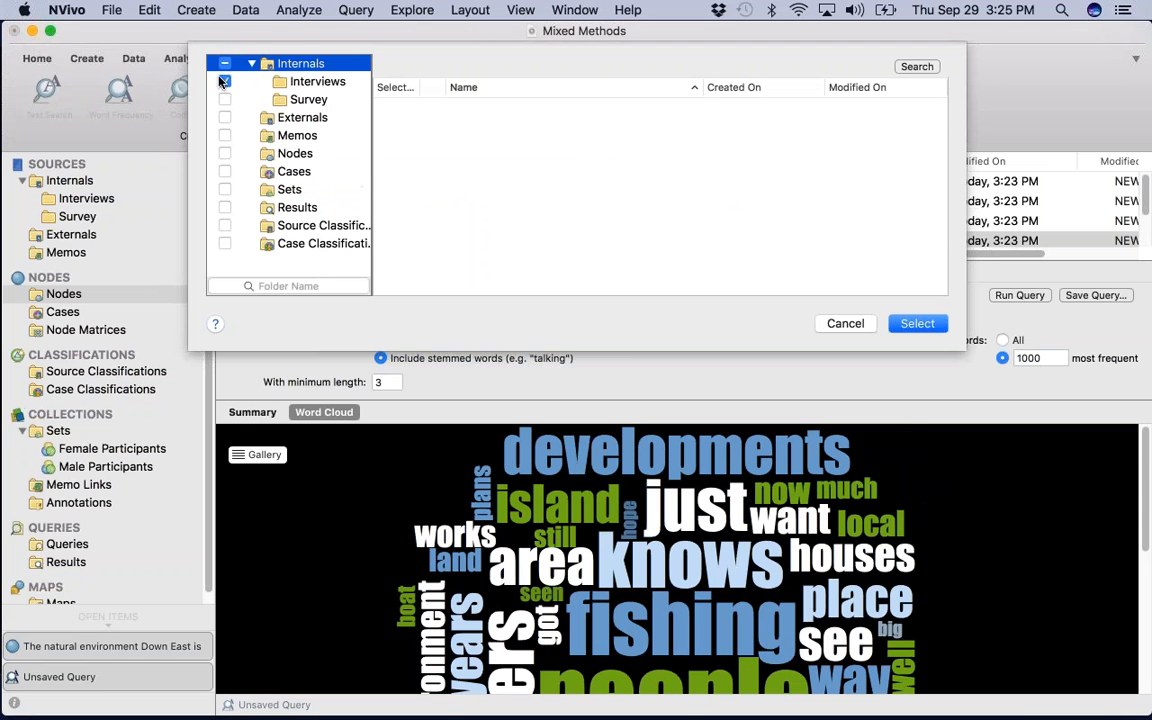
pyautogui.click(225, 81)
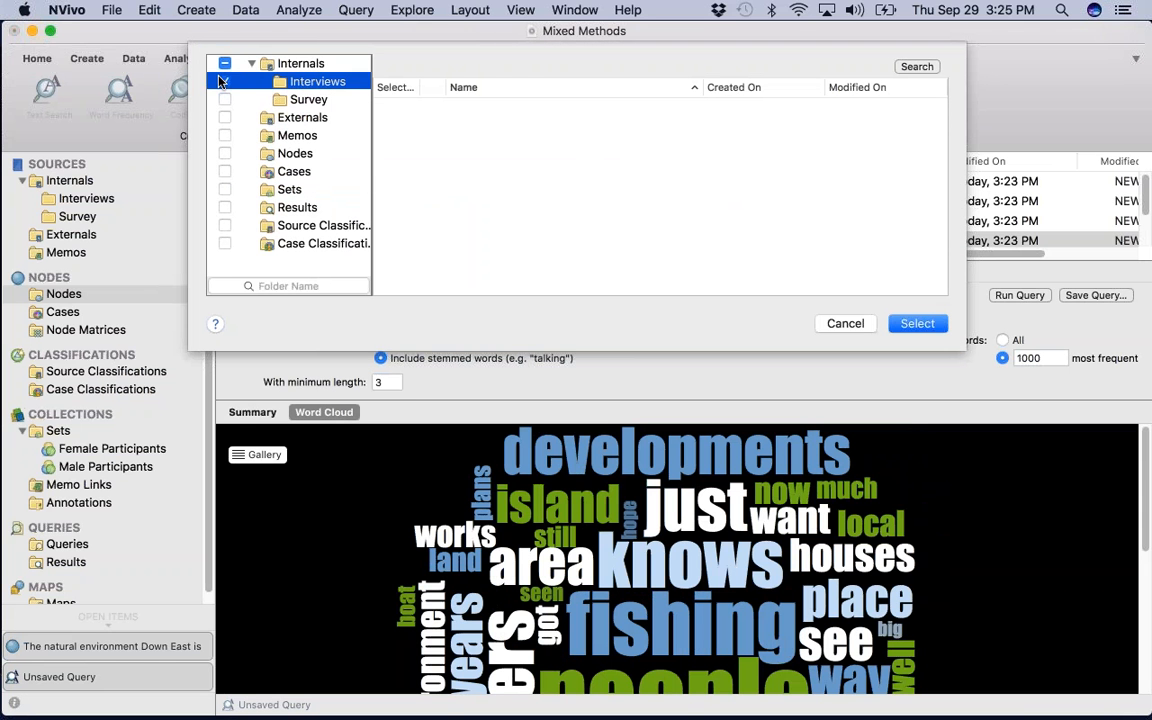
pyautogui.click(292, 153)
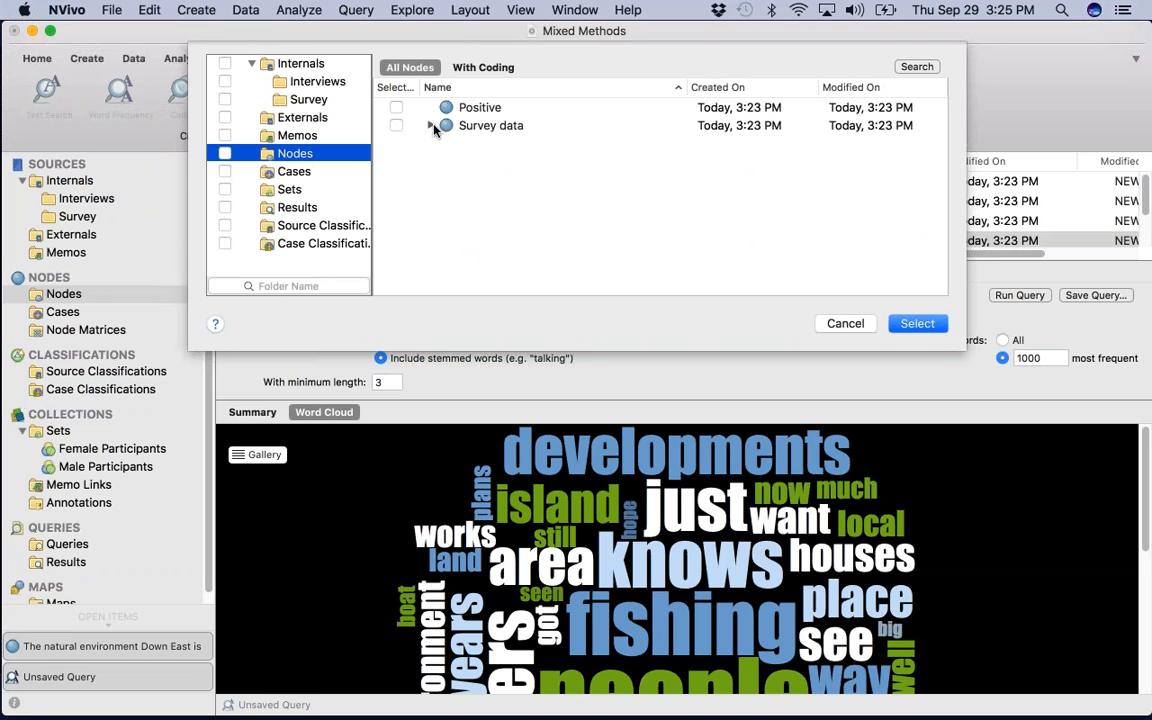
pyautogui.click(430, 125)
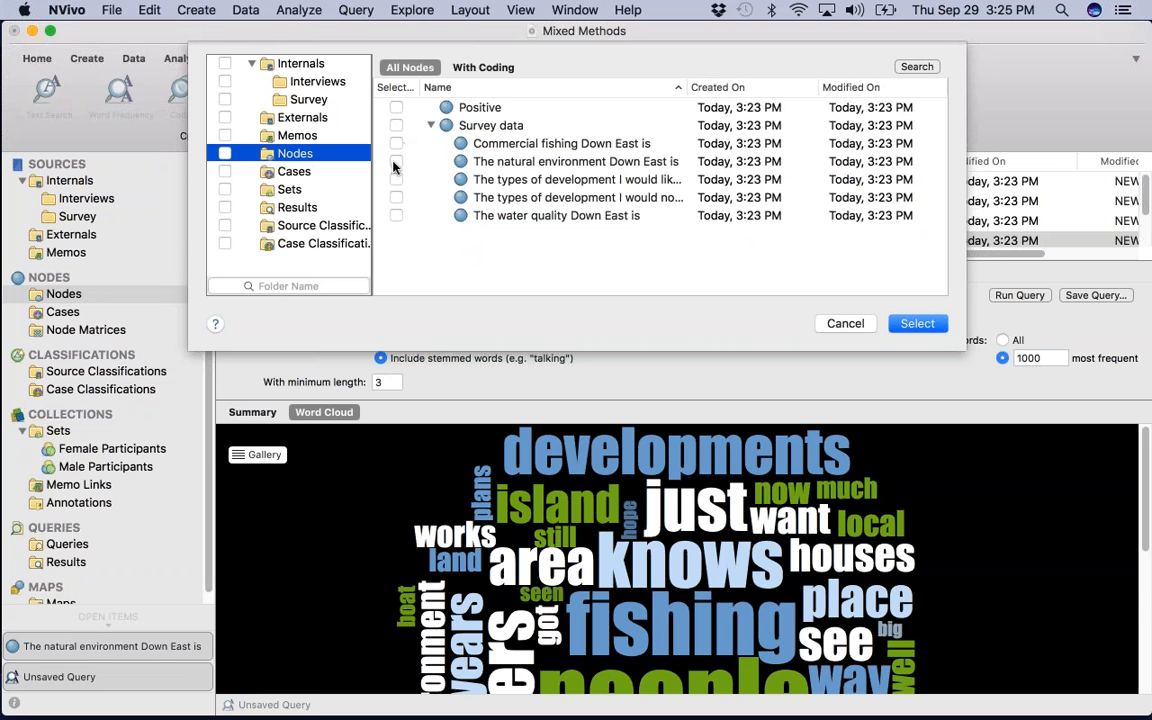
pyautogui.click(395, 162)
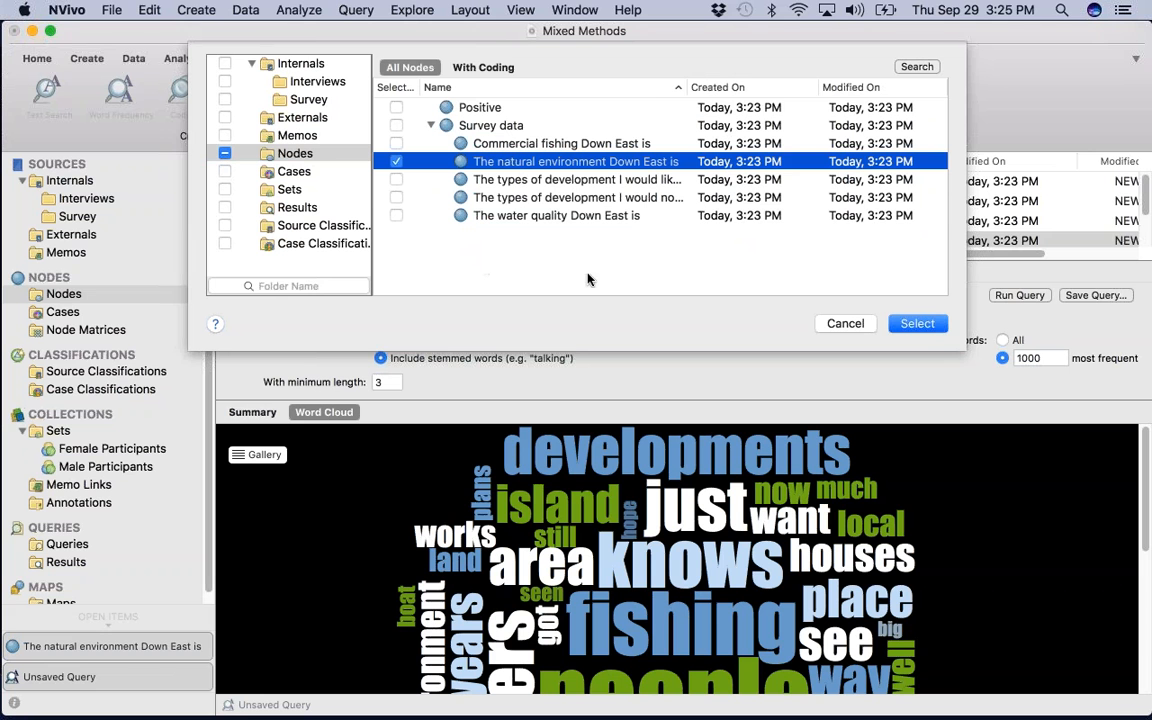
pyautogui.click(915, 325)
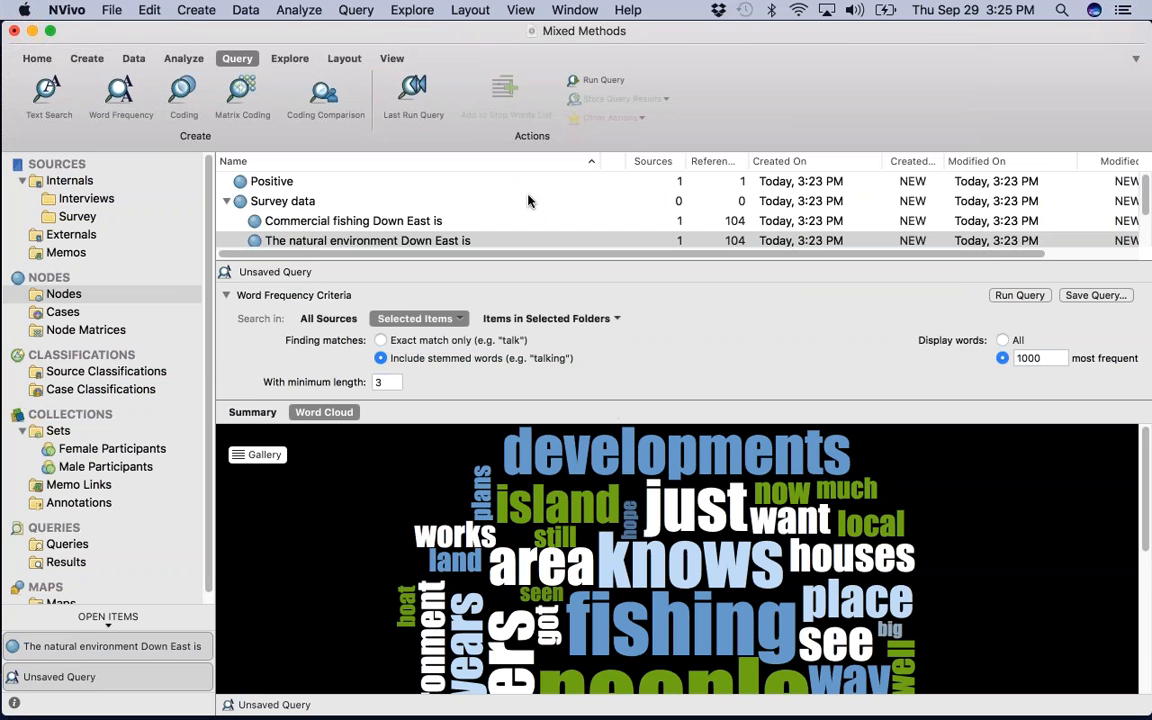
pyautogui.click(1020, 295)
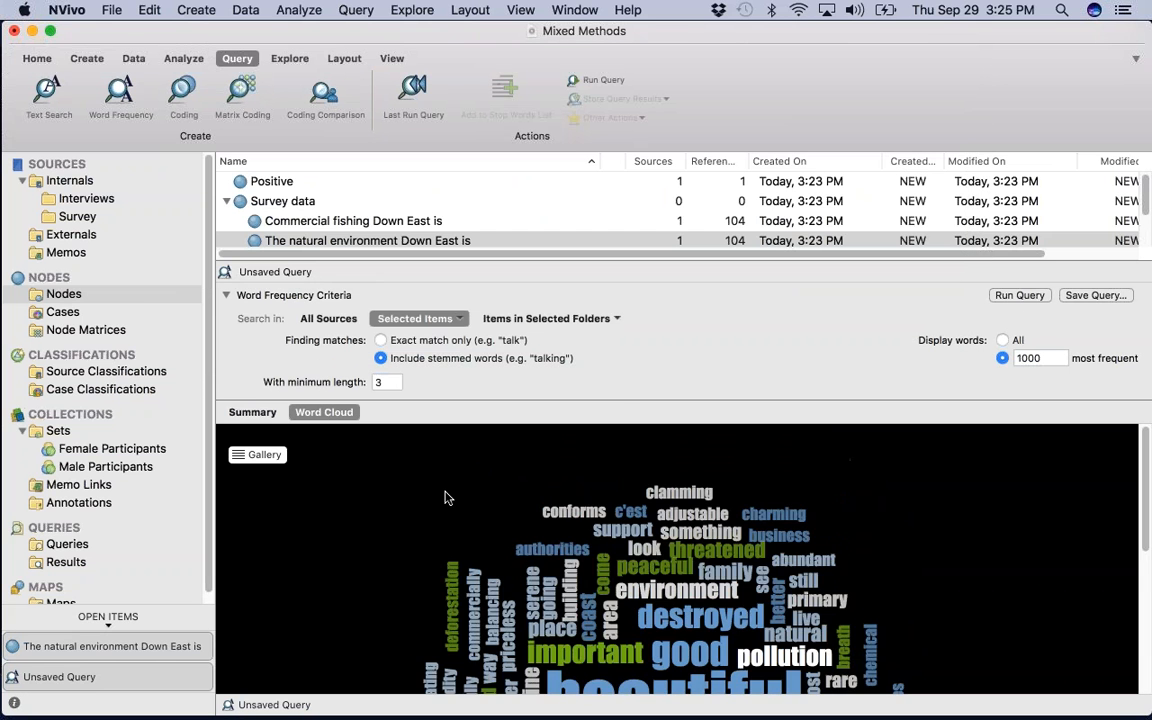
# Run a text search query on the word "beautiful" from the word cloud and view its results as a word tree.
pyautogui.scroll(-2, 520, 547)
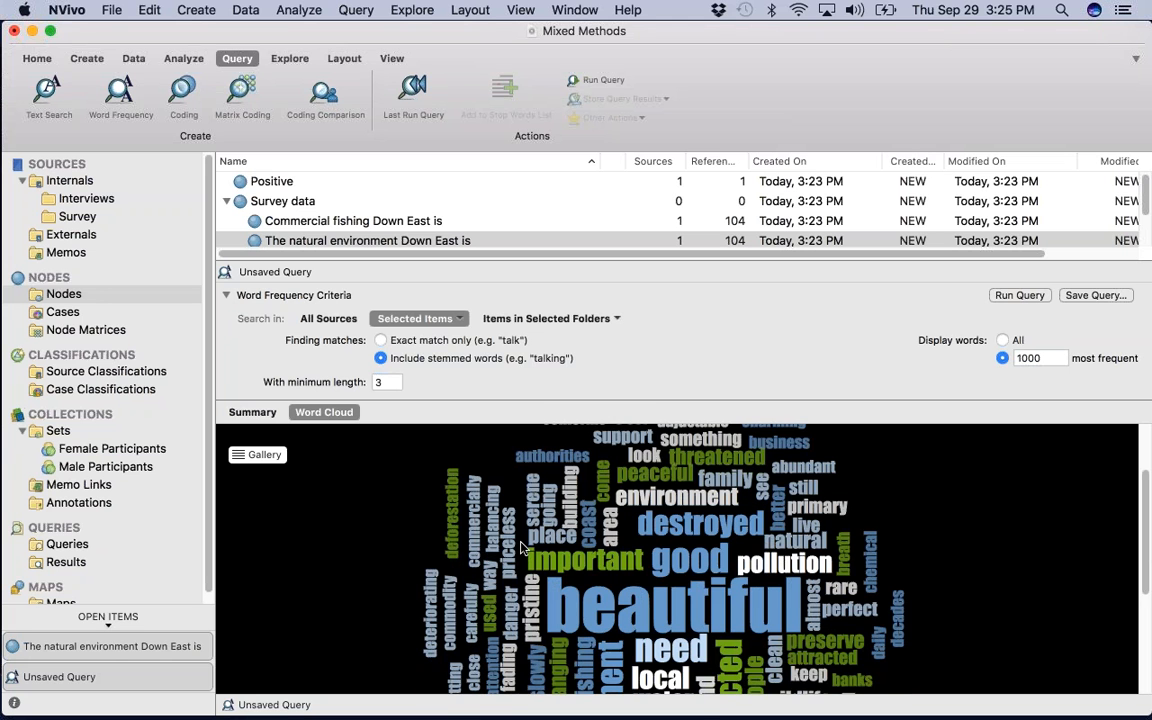
pyautogui.scroll(-1, 471, 545)
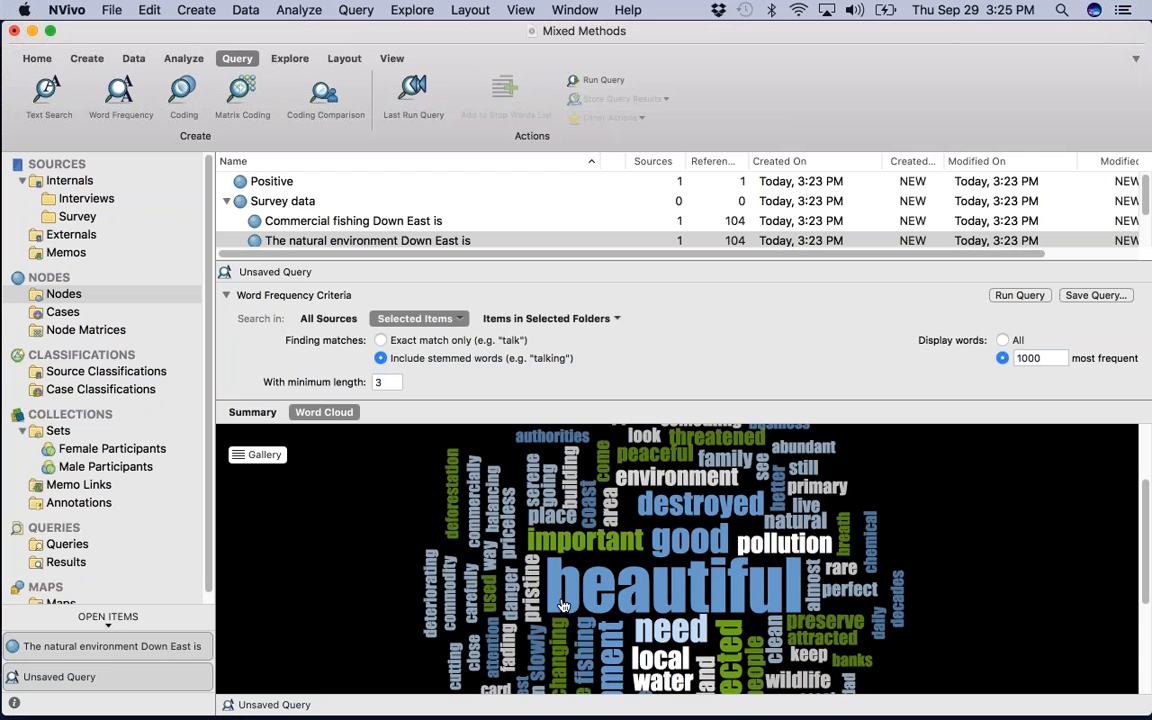
pyautogui.rightClick(565, 605)
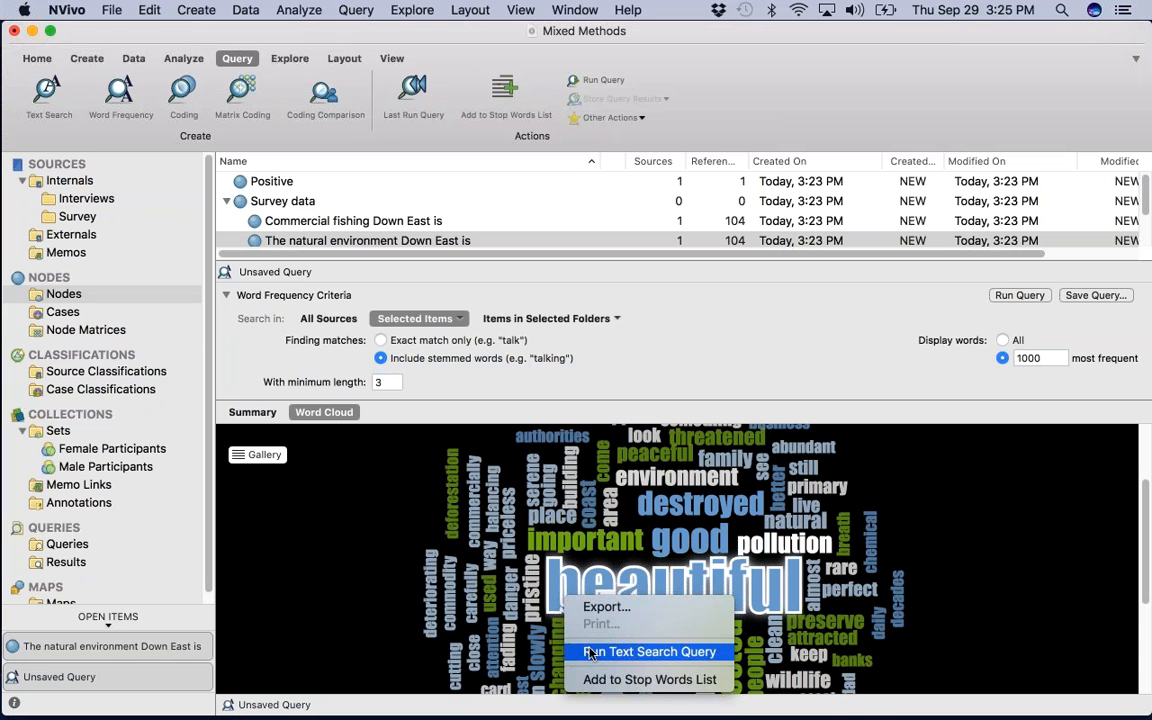
pyautogui.click(325, 607)
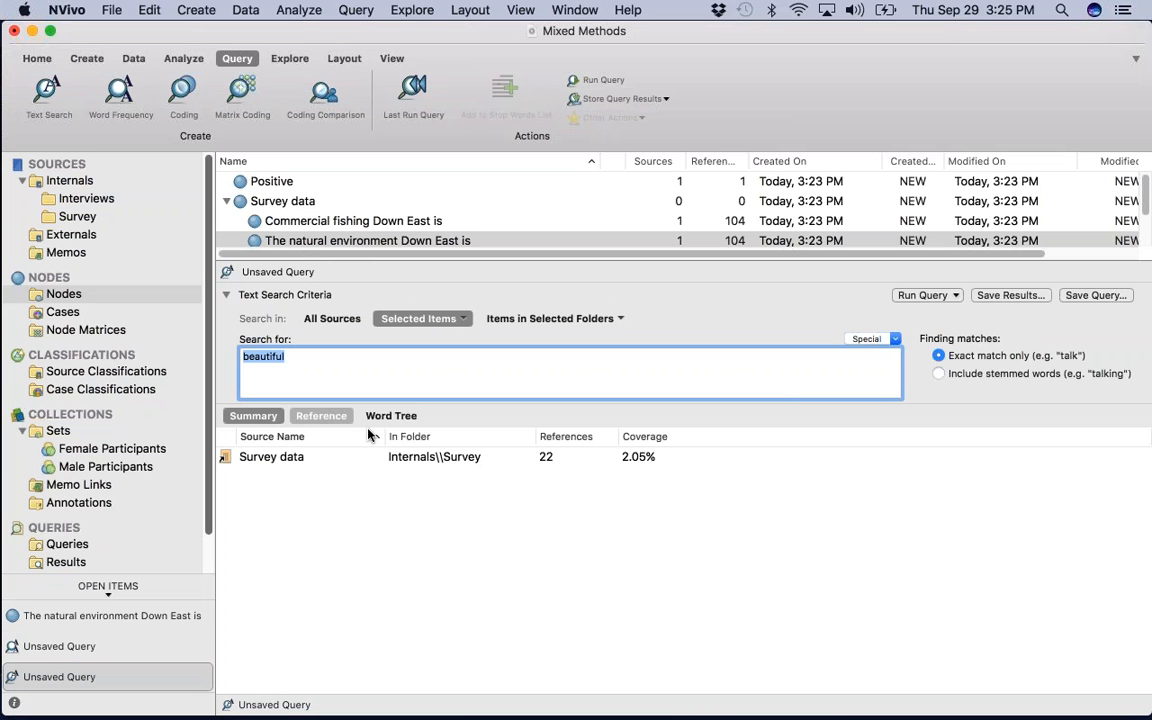
pyautogui.click(391, 416)
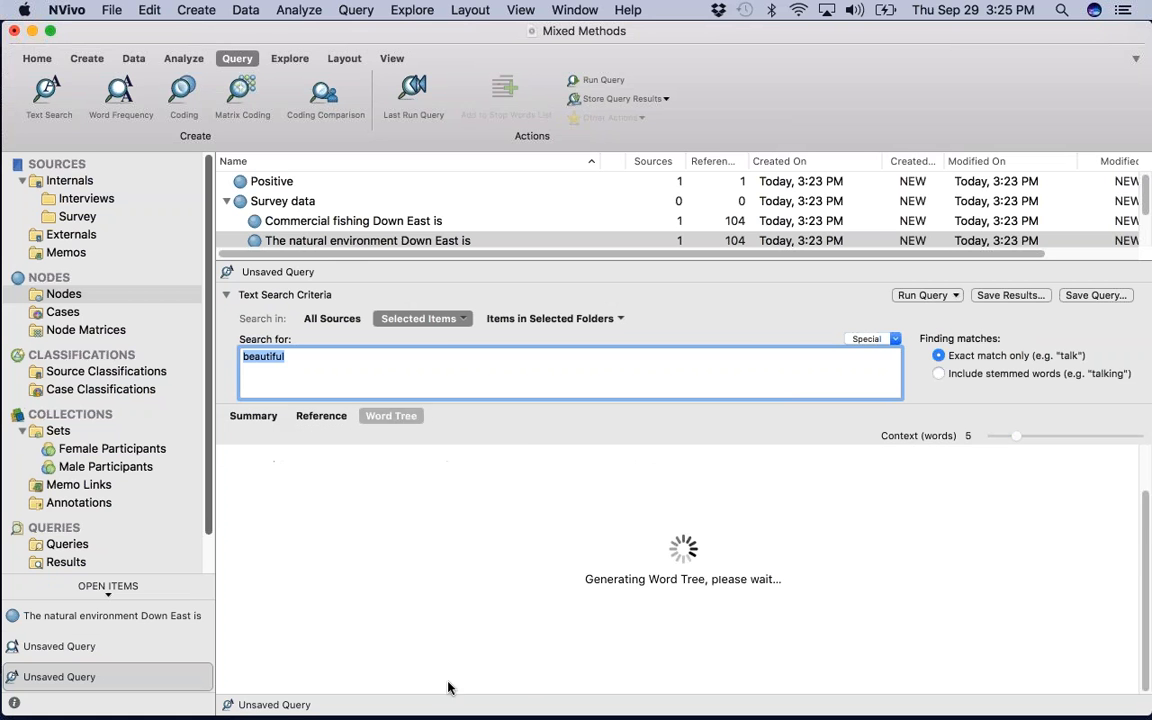
pyautogui.scroll(5, 397, 591)
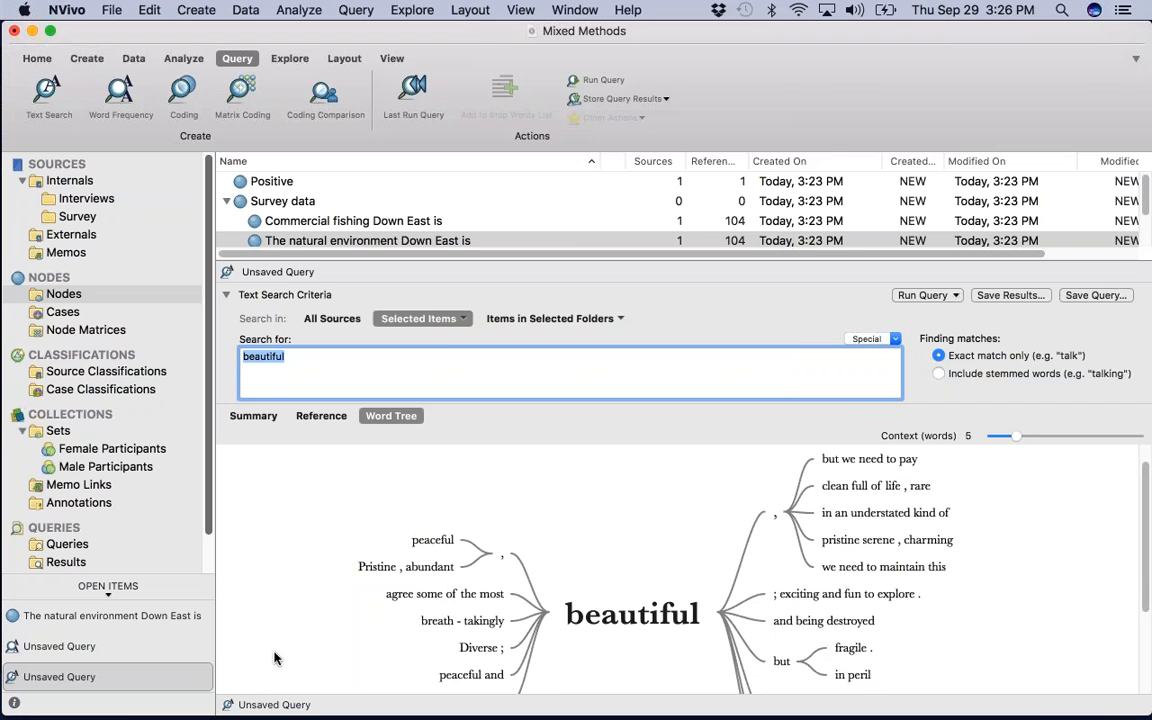
# Switch to the Sample Project, expand its Sets collection and create a new matrix coding query.
pyautogui.hotkey('ctrl', 'Right')
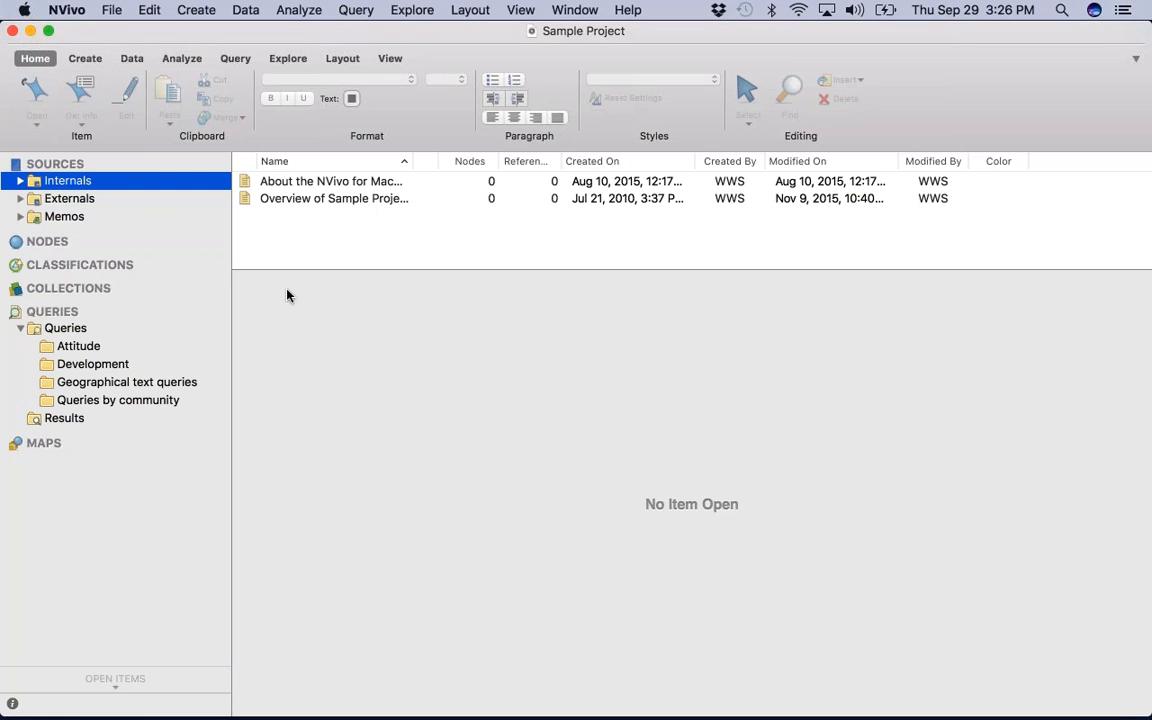
pyautogui.click(216, 289)
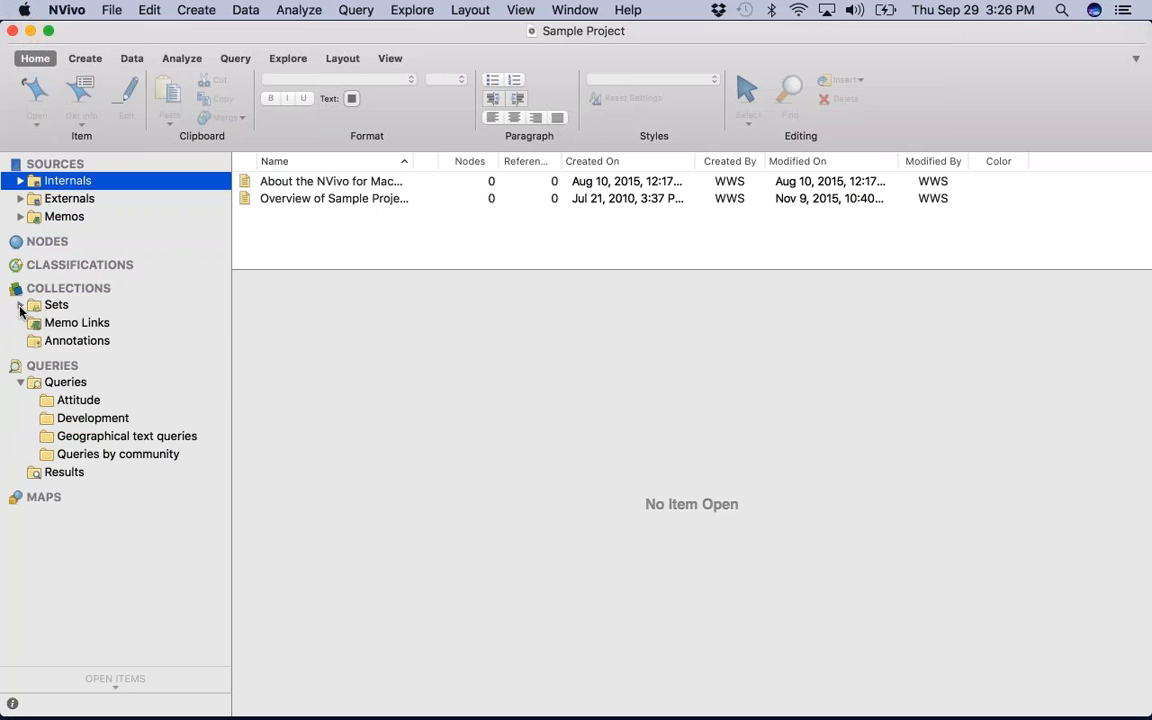
pyautogui.click(21, 304)
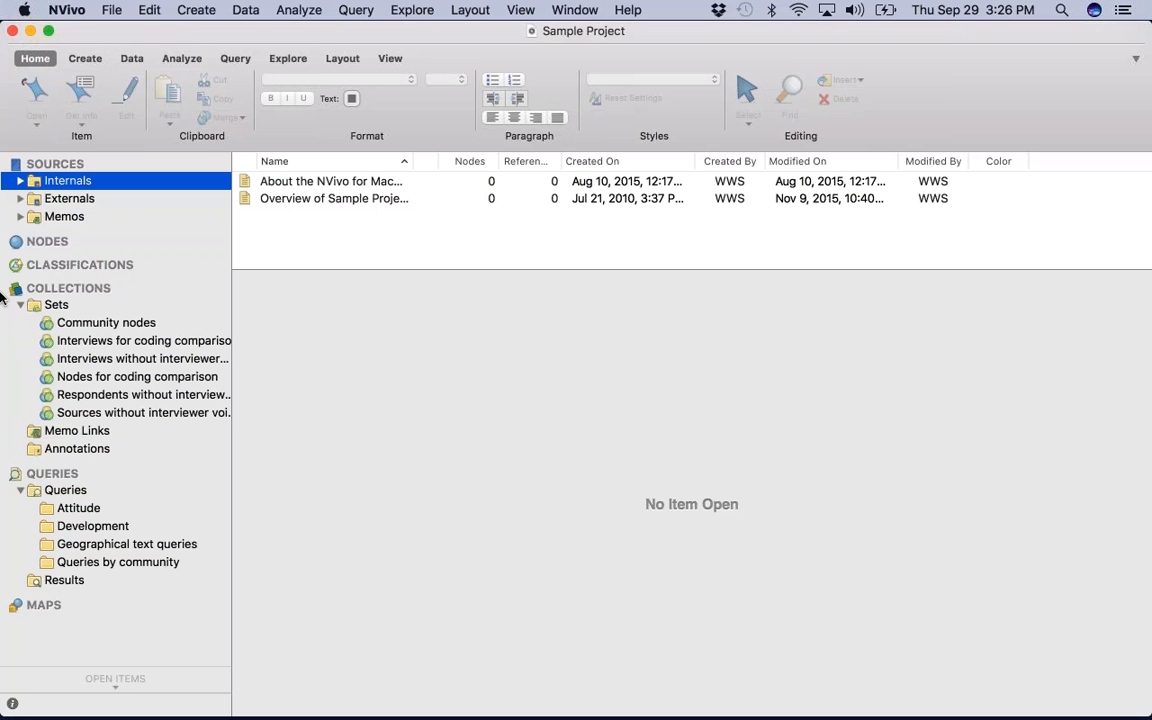
pyautogui.click(237, 60)
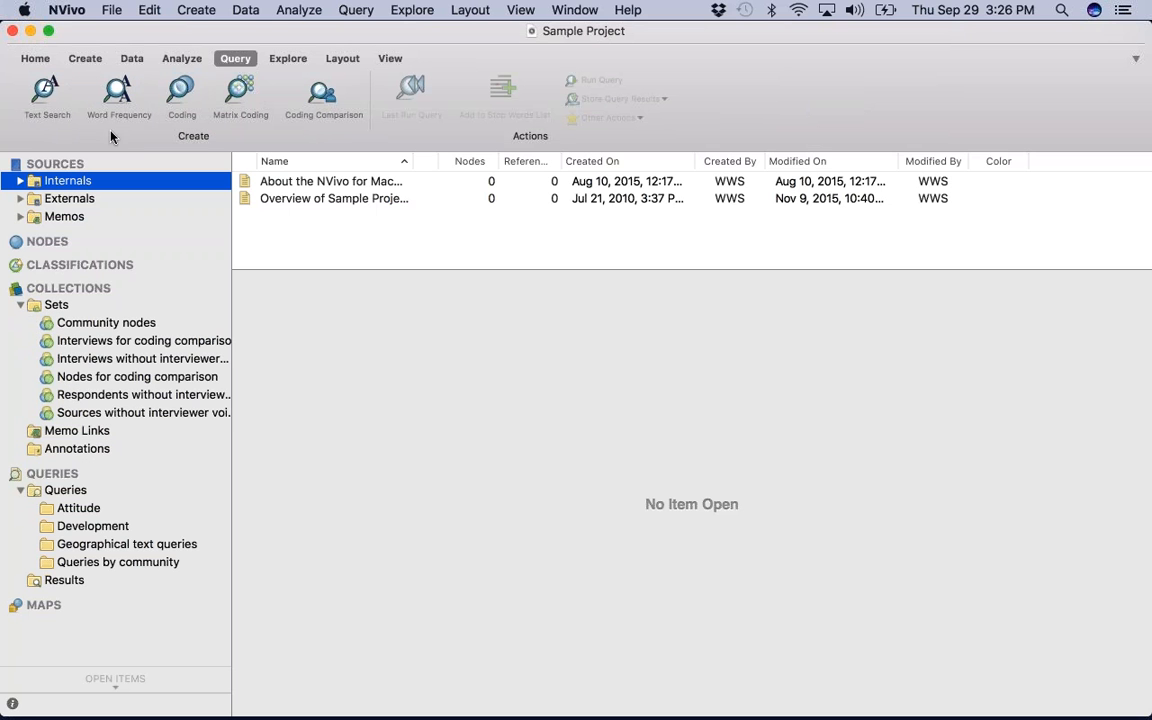
pyautogui.click(240, 95)
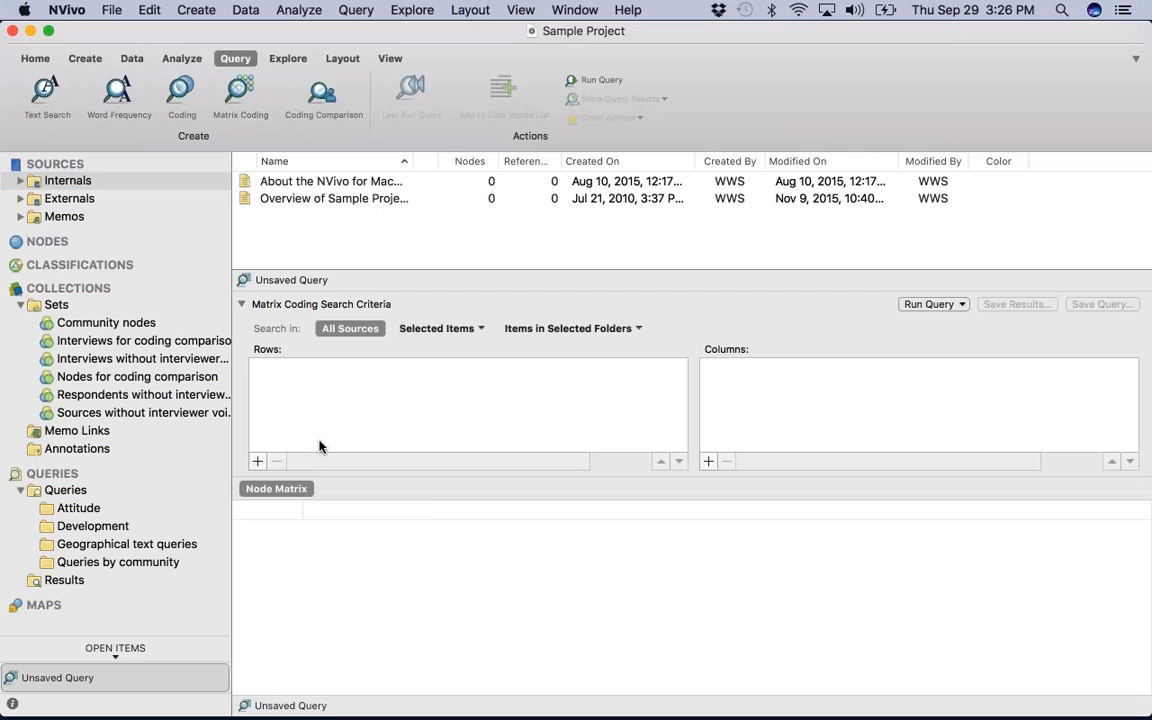
pyautogui.click(258, 461)
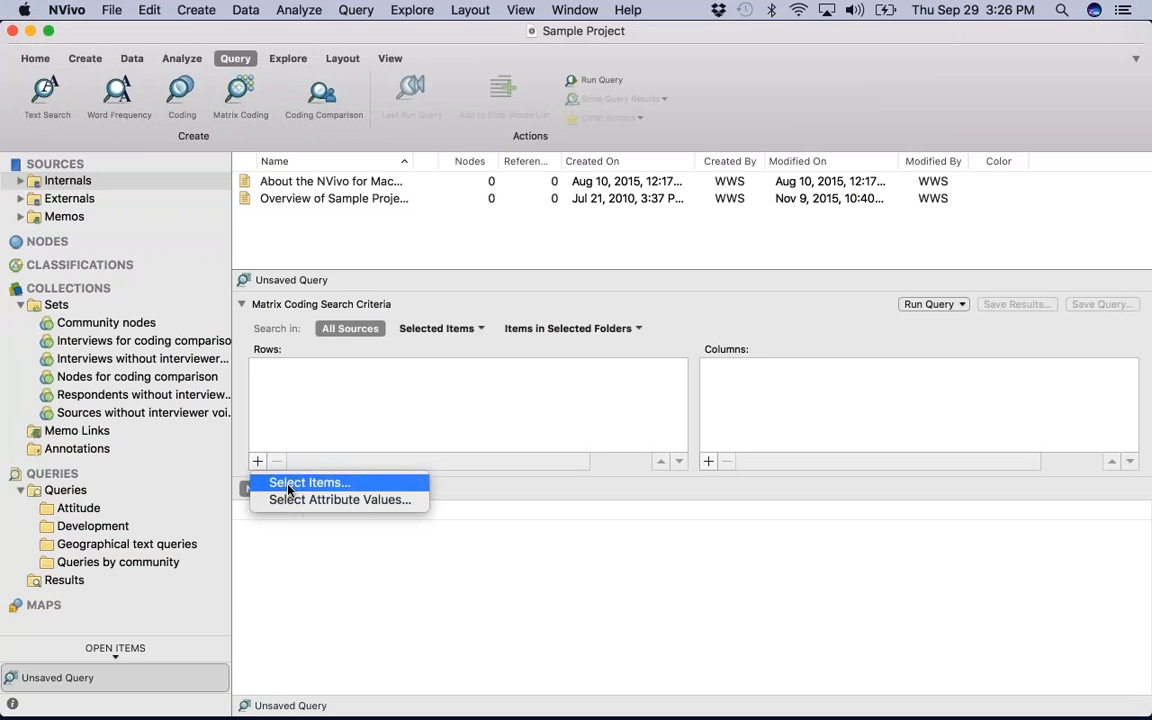
pyautogui.click(287, 486)
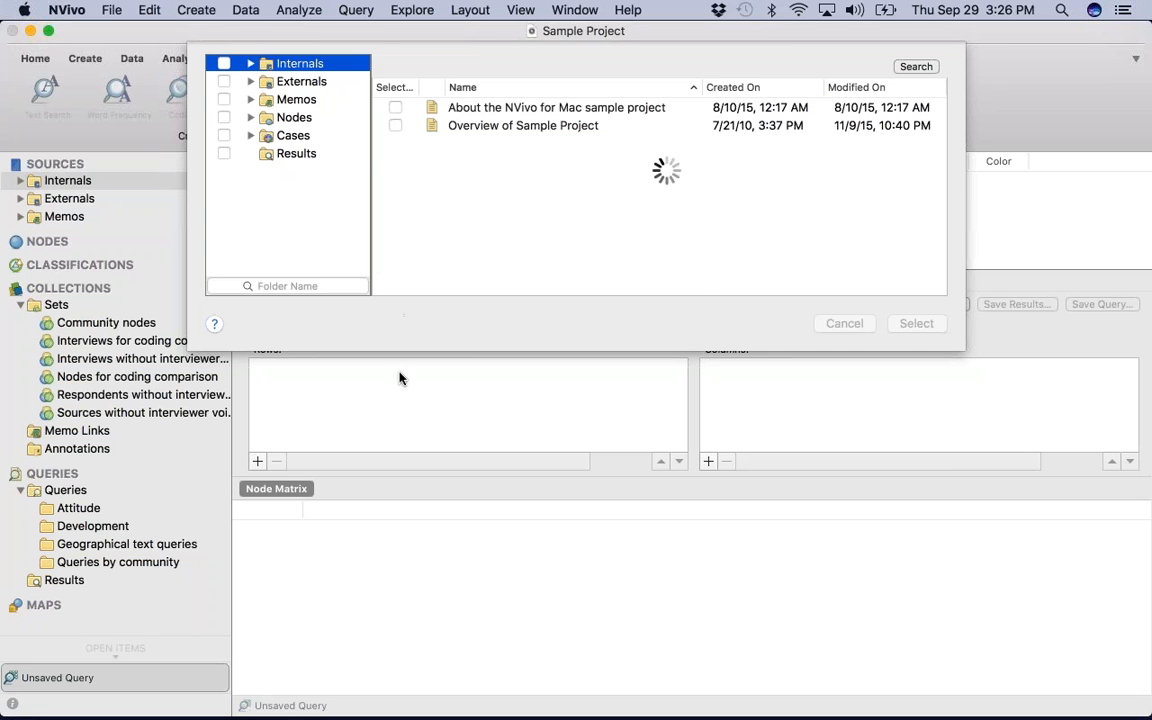
pyautogui.press('Return')
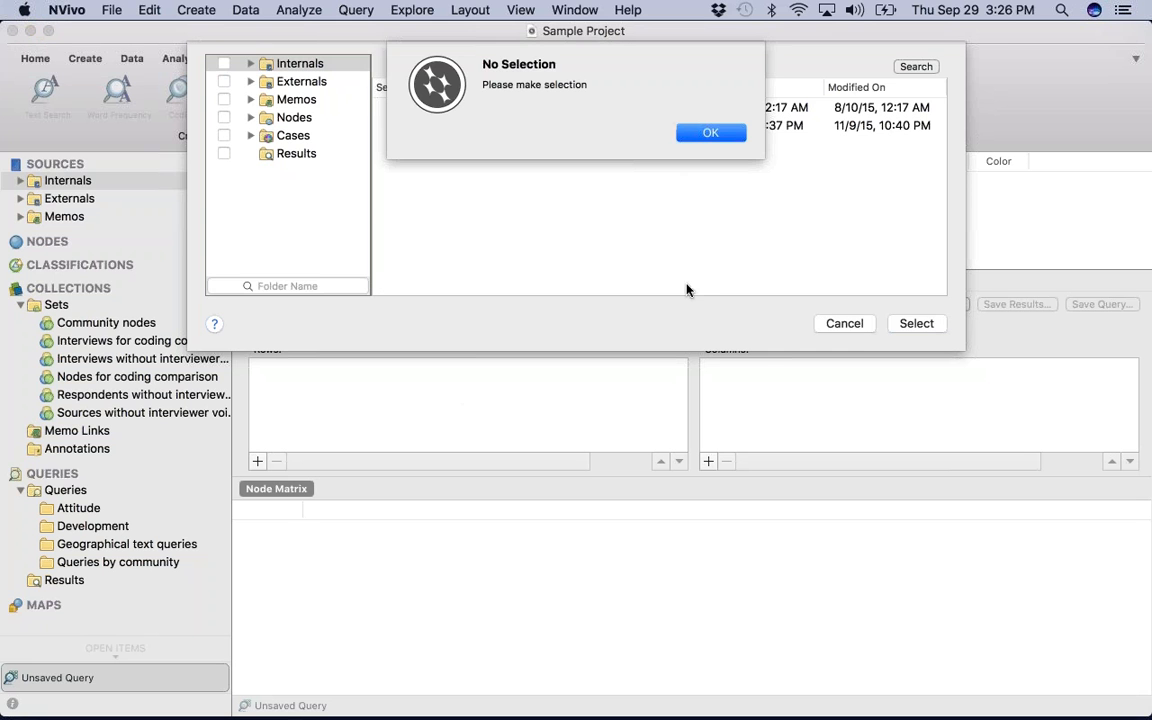
pyautogui.click(708, 136)
pyautogui.click(847, 325)
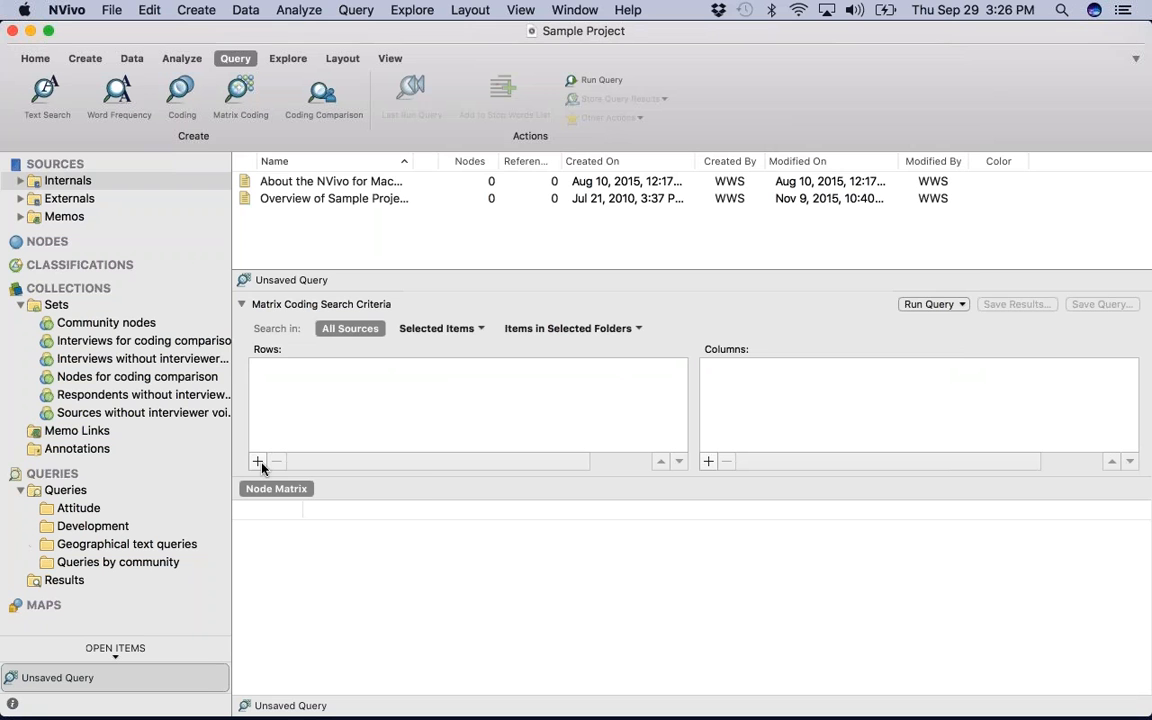
# Add the Person attribute values none, 3 or more, 1 and 2 of Generations Down East as the matrix rows.
pyautogui.click(258, 462)
pyautogui.click(298, 503)
pyautogui.scroll(-5, 210, 280)
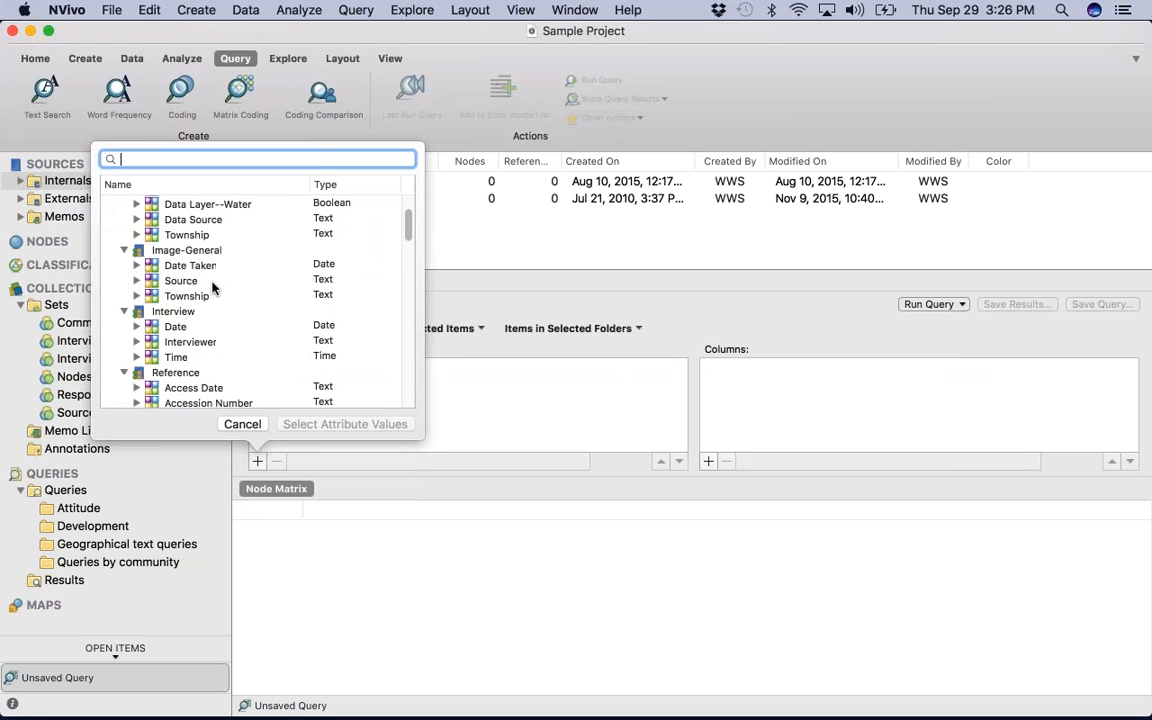
pyautogui.scroll(3, 212, 288)
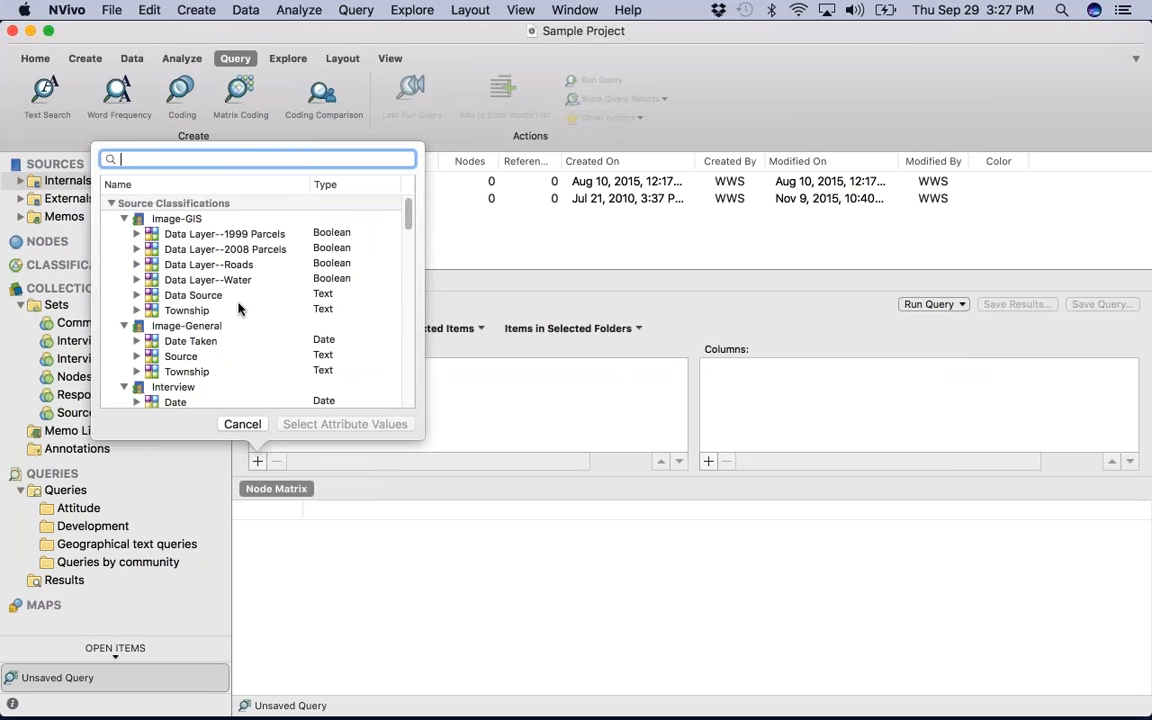
pyautogui.write('generations')
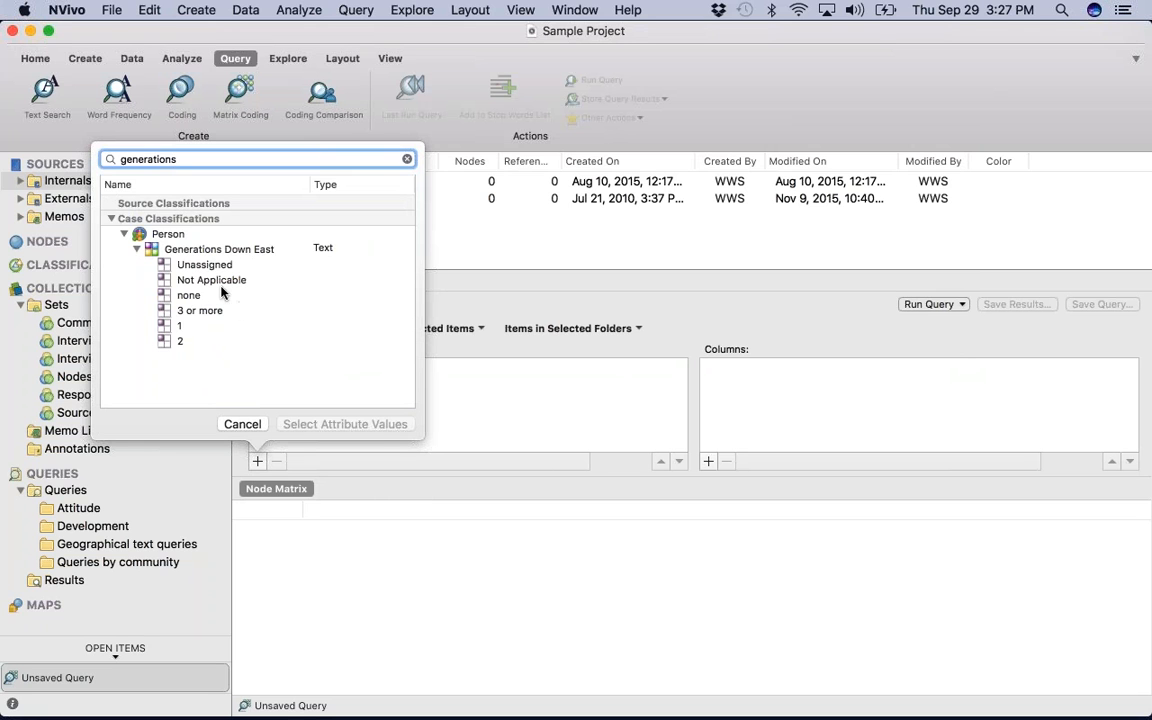
pyautogui.click(191, 297)
pyautogui.hotkey('shift', 'Down')
pyautogui.hotkey('shift', 'Down')
pyautogui.hotkey('shift', 'Down')
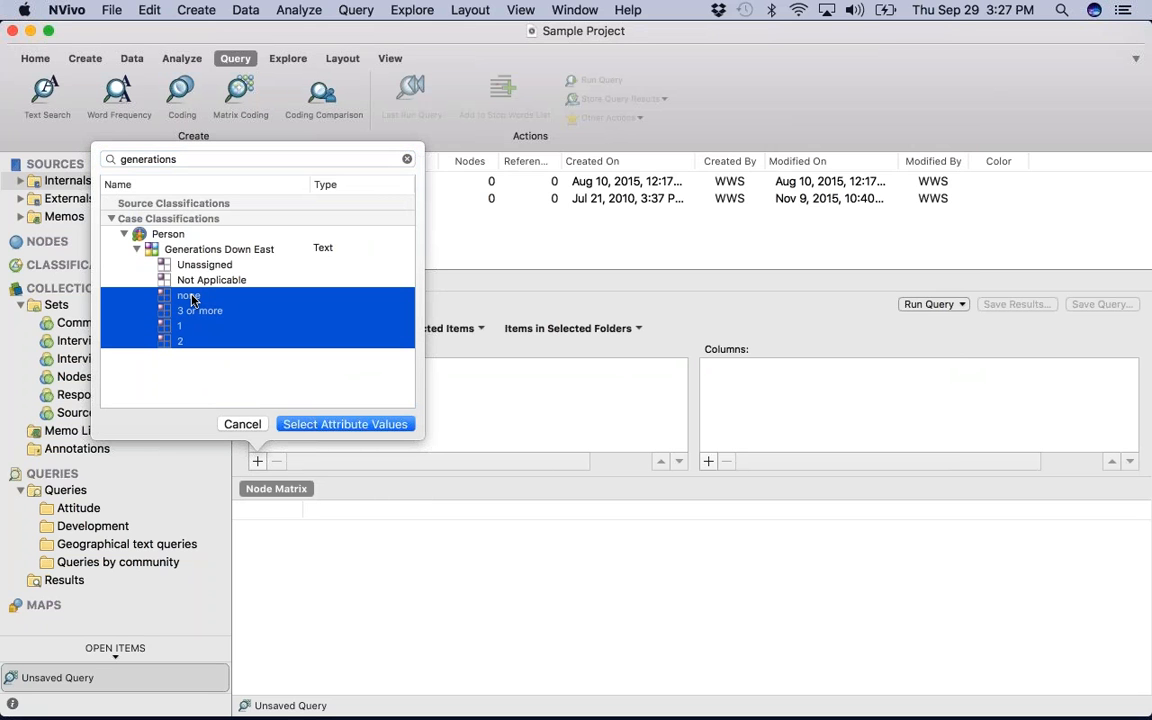
pyautogui.click(355, 426)
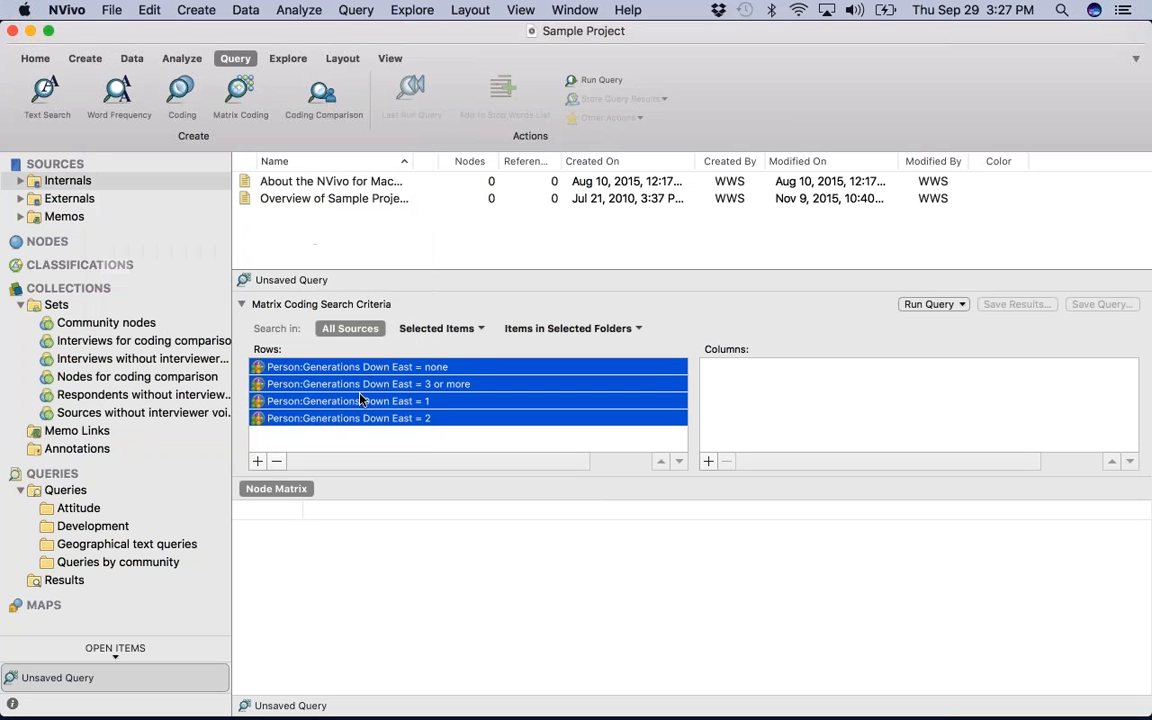
# Move the "Generations Down East = 3 or more" row to the end of the matrix row list.
pyautogui.click(411, 440)
pyautogui.click(422, 388)
pyautogui.click(679, 461)
pyautogui.click(679, 461)
# Add the Economy child nodes Agriculture, Fishing or aquaculture, Jobs and cost of living, and Tourism as matrix columns and run the query.
pyautogui.click(704, 463)
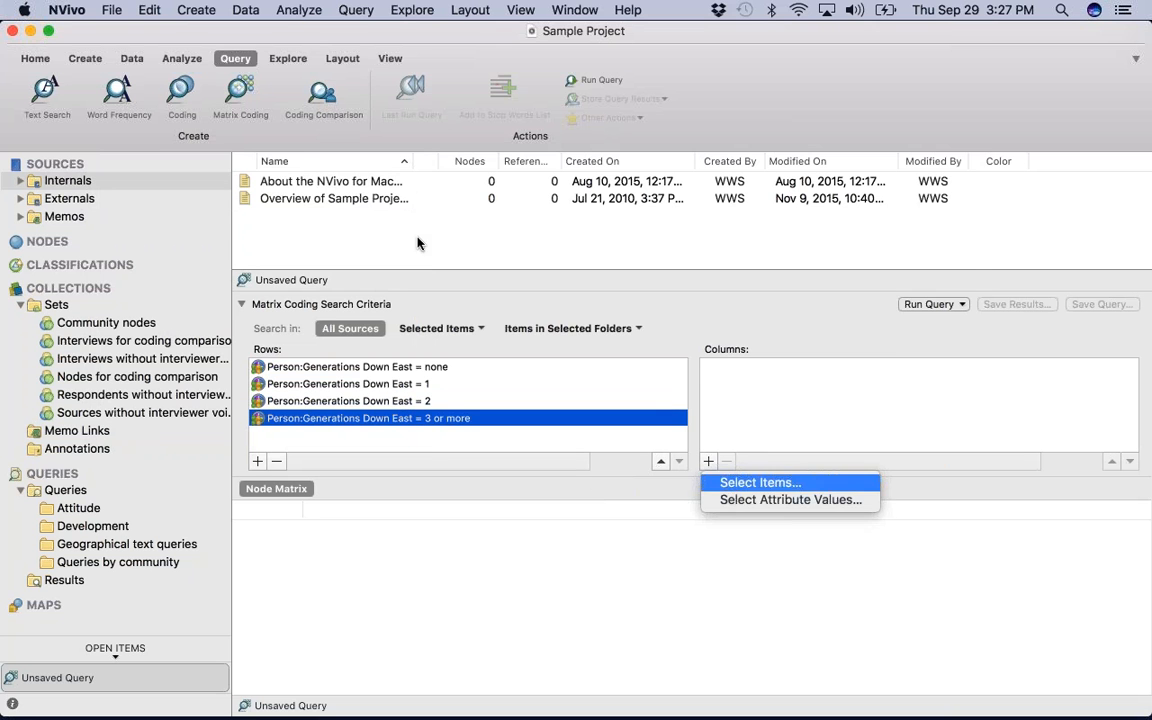
pyautogui.click(758, 481)
pyautogui.click(292, 117)
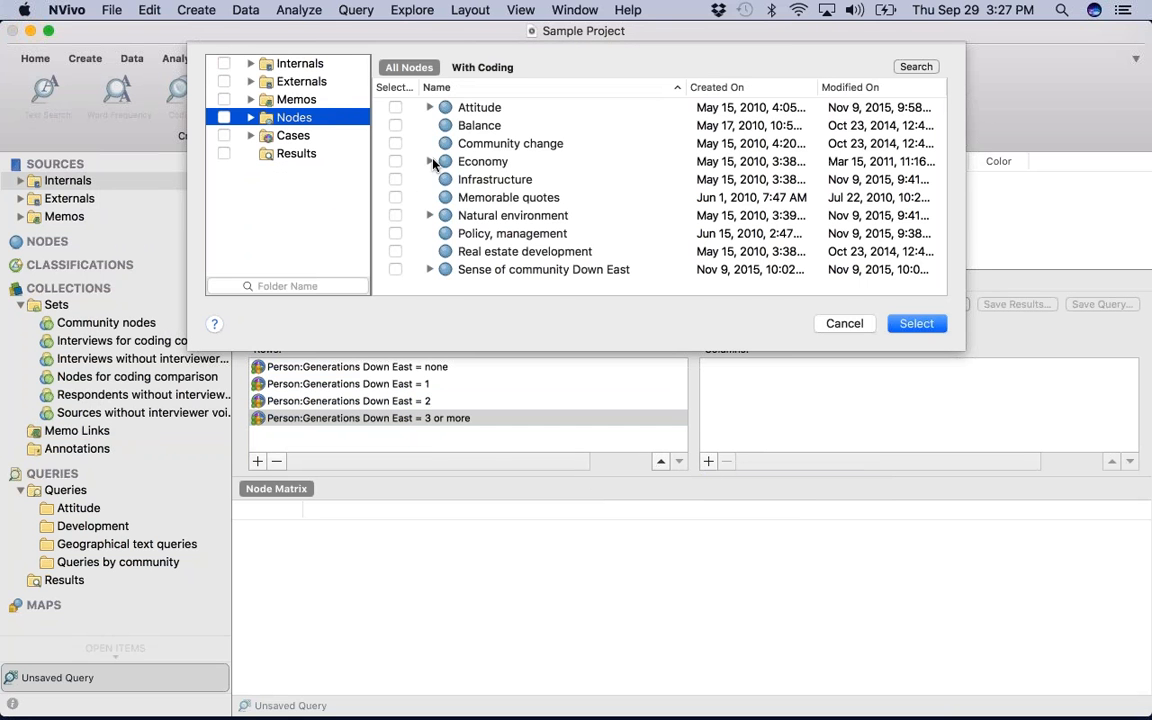
pyautogui.click(395, 179)
pyautogui.click(395, 197)
pyautogui.click(395, 215)
pyautogui.click(396, 233)
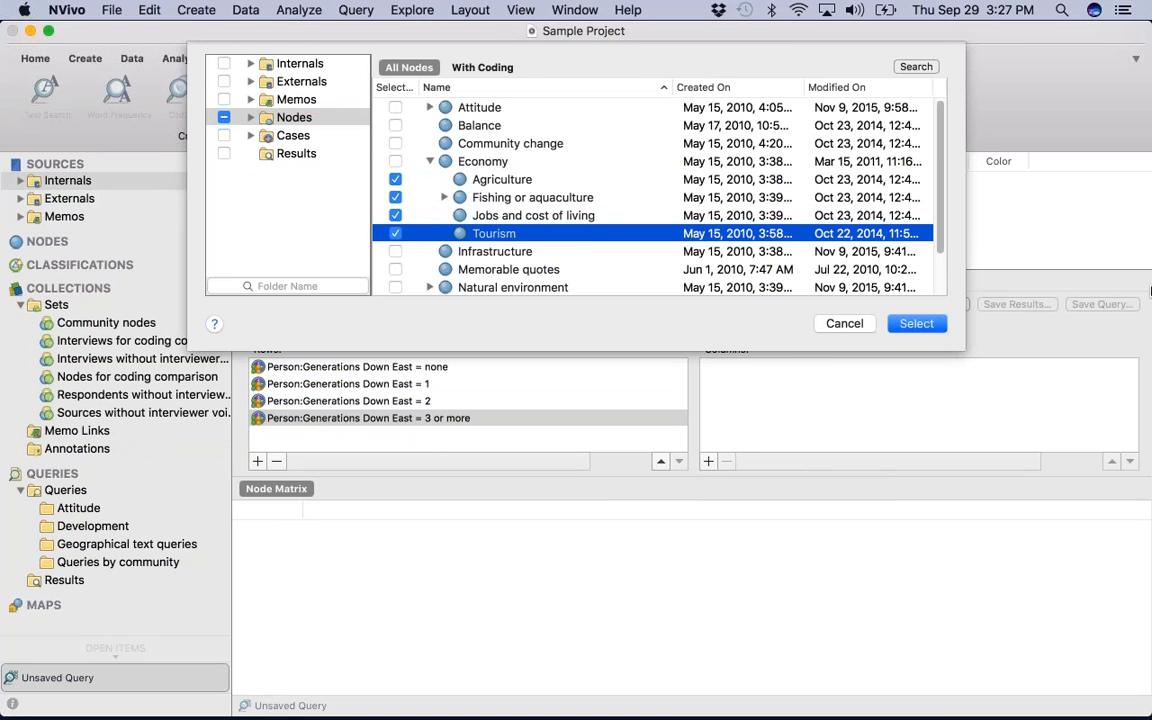
pyautogui.click(905, 323)
pyautogui.click(908, 304)
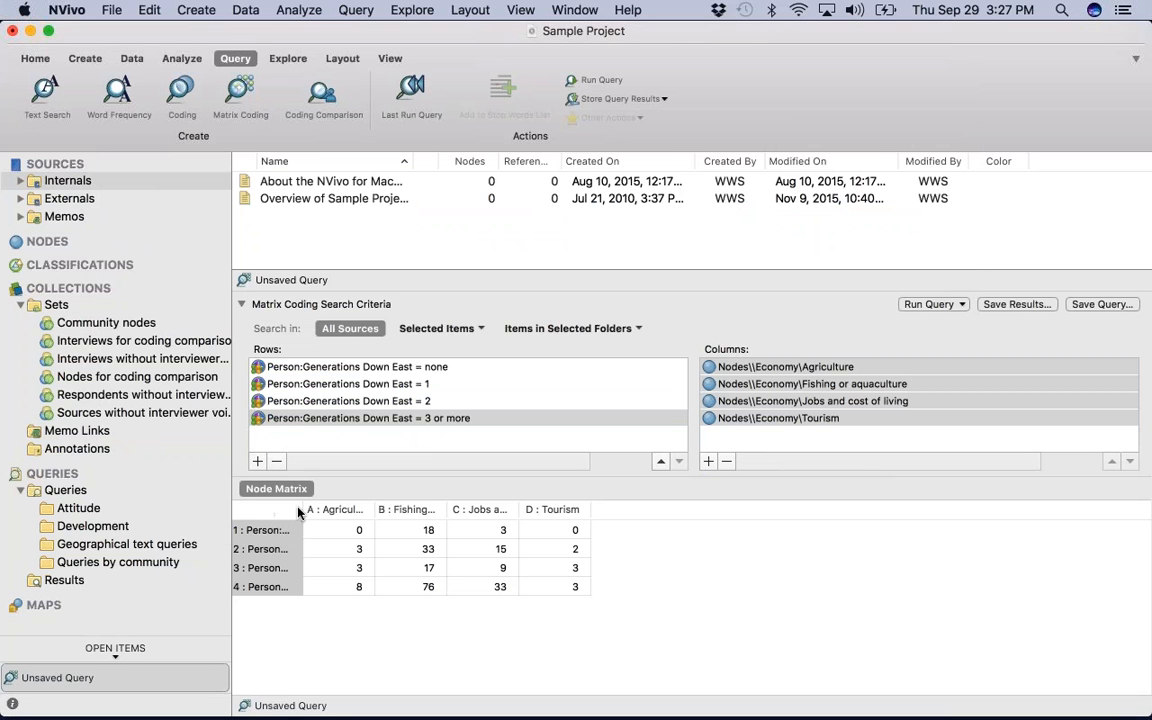
# Widen the row labels and the Agriculture and Fishing or aquaculture columns of the node matrix to show their full names.
pyautogui.moveTo(302, 509); pyautogui.dragTo(687, 509)
pyautogui.click(548, 530)
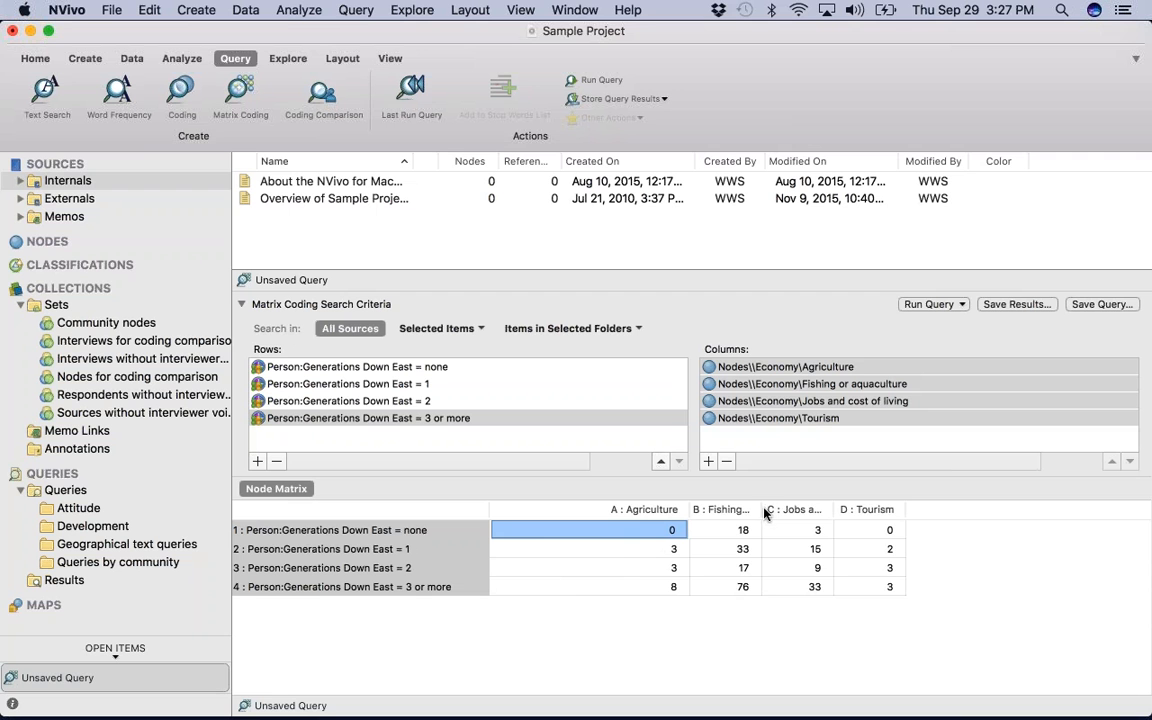
pyautogui.moveTo(761, 509); pyautogui.dragTo(827, 509)
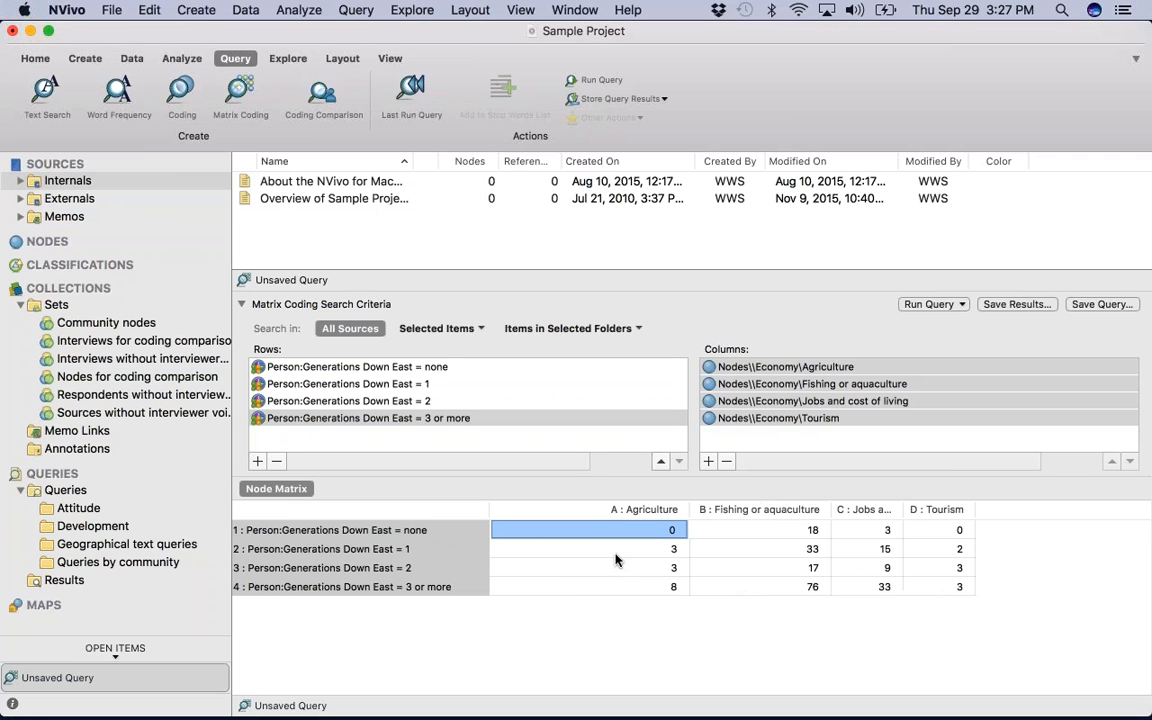
# Open the matrix cell for 3 or more generations and Fishing or aquaculture, read its coded references, and return to the query.
pyautogui.click(815, 530)
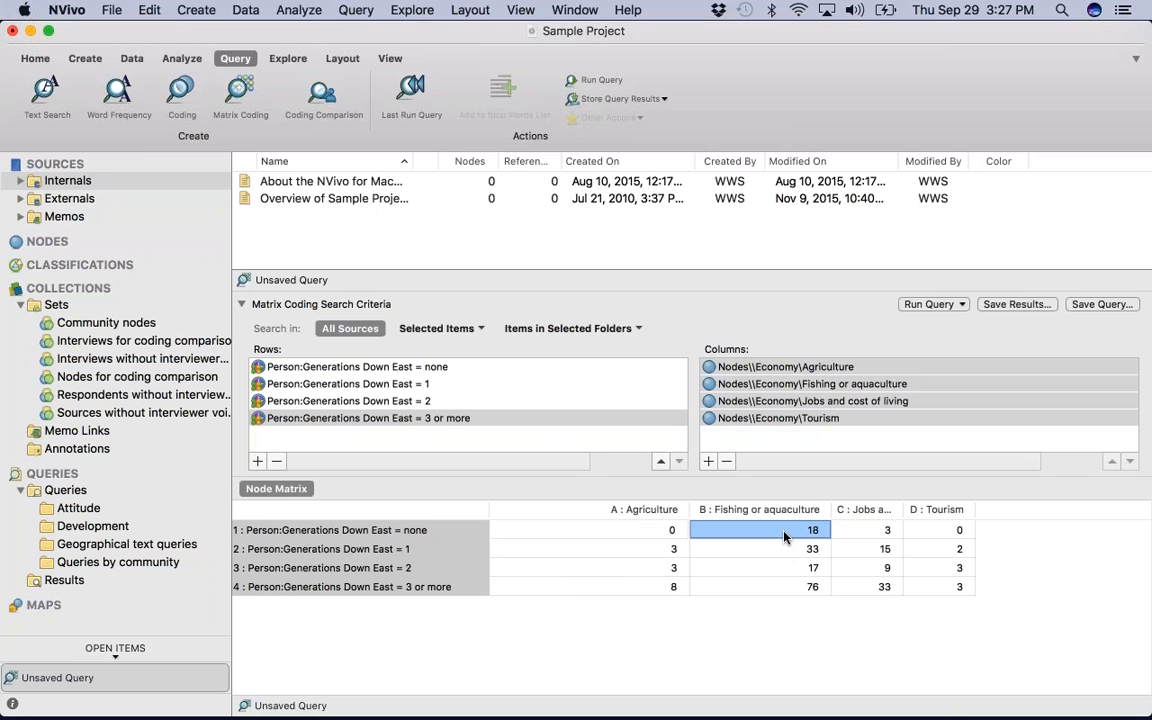
pyautogui.click(756, 587)
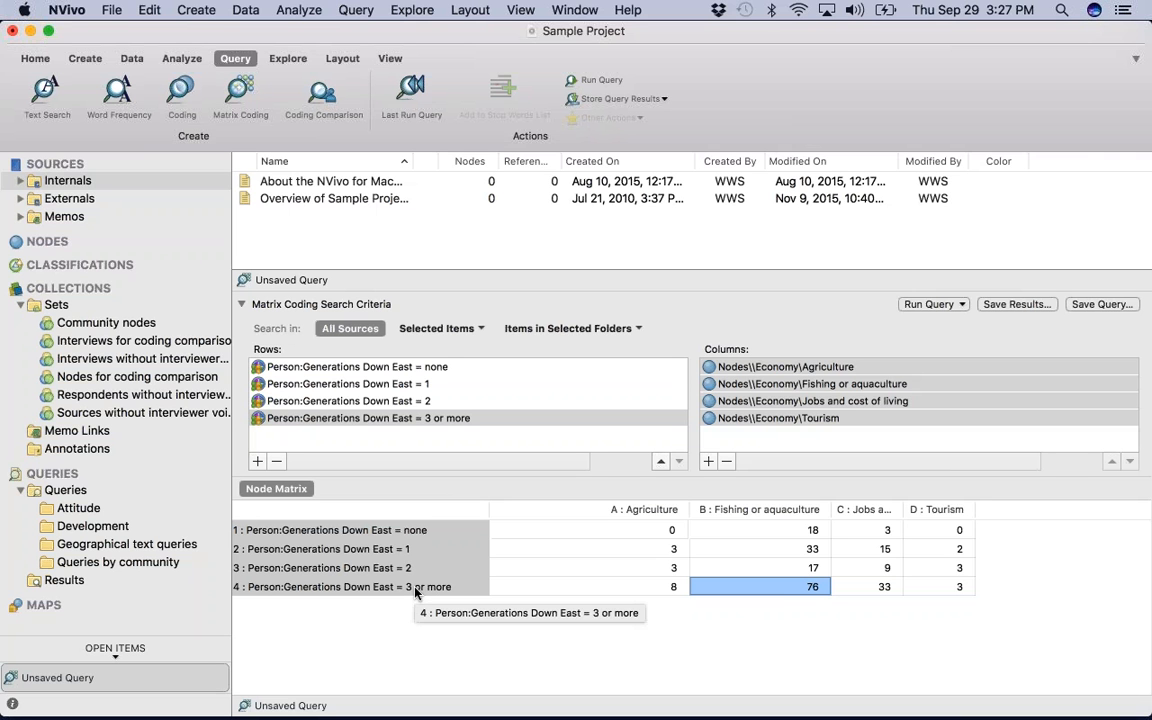
pyautogui.doubleClick(785, 590)
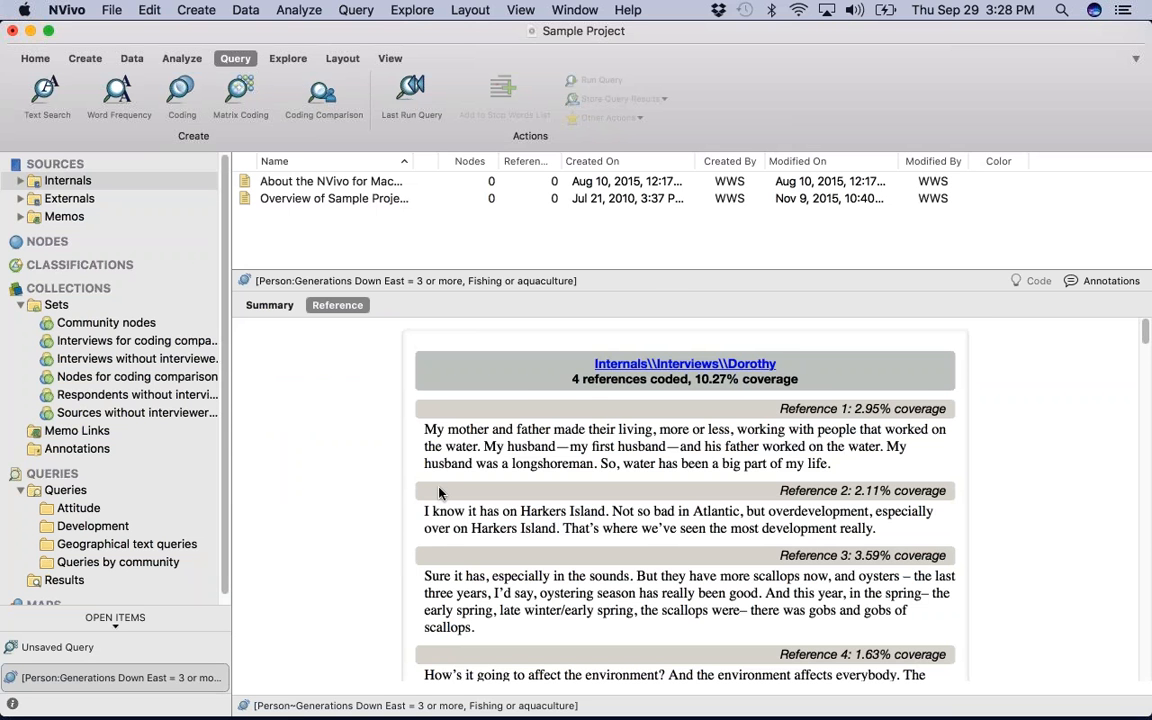
pyautogui.scroll(-5, 442, 494)
pyautogui.click(120, 647)
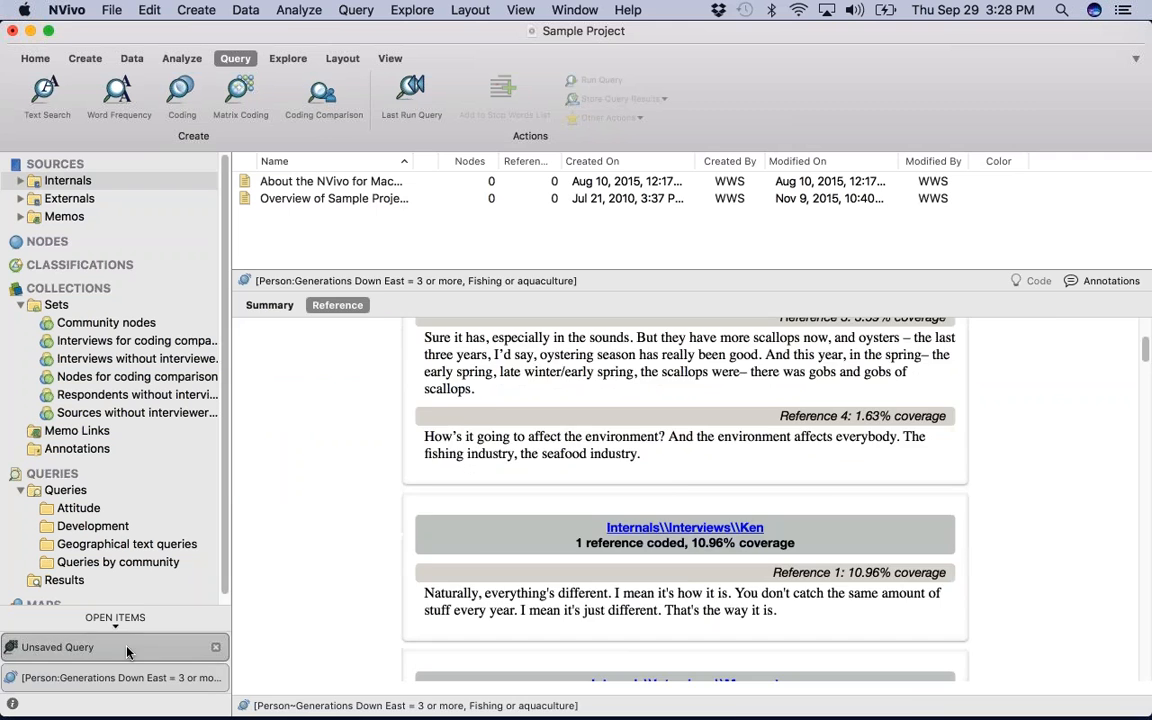
# Change the matrix cell content to cases coded for all classifications and inspect the 3 or more generations Fishing or aquaculture cell.
pyautogui.rightClick(743, 559)
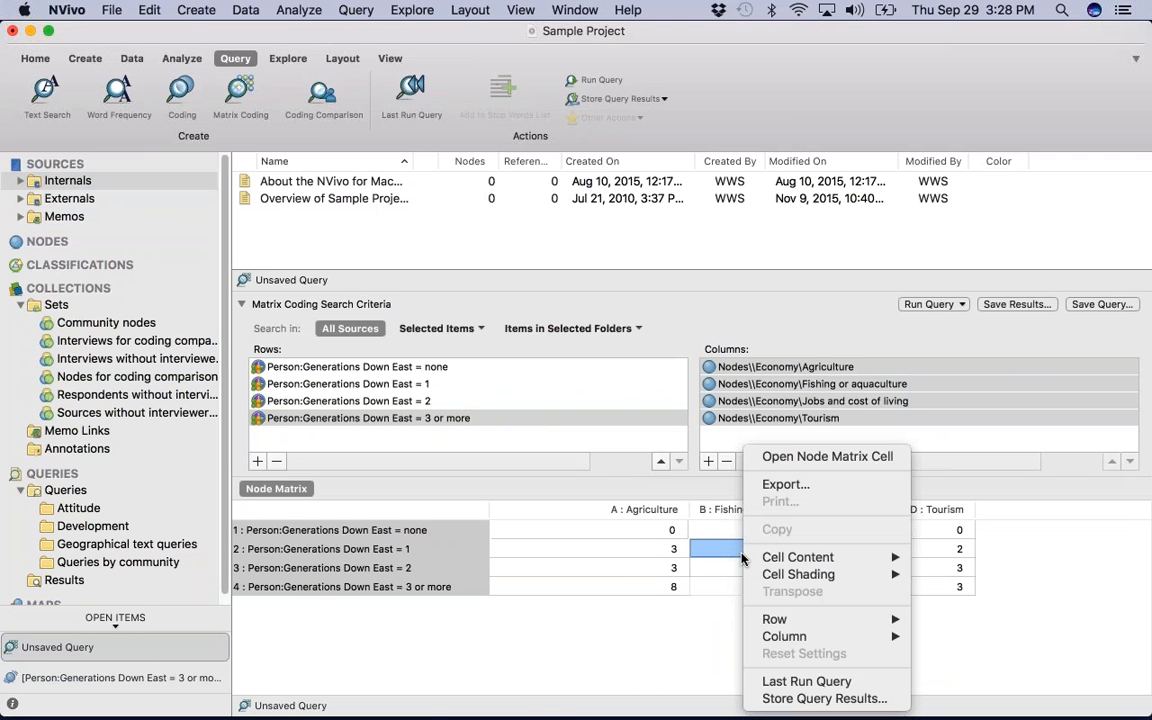
pyautogui.moveTo(800, 557)
pyautogui.moveTo(965, 576)
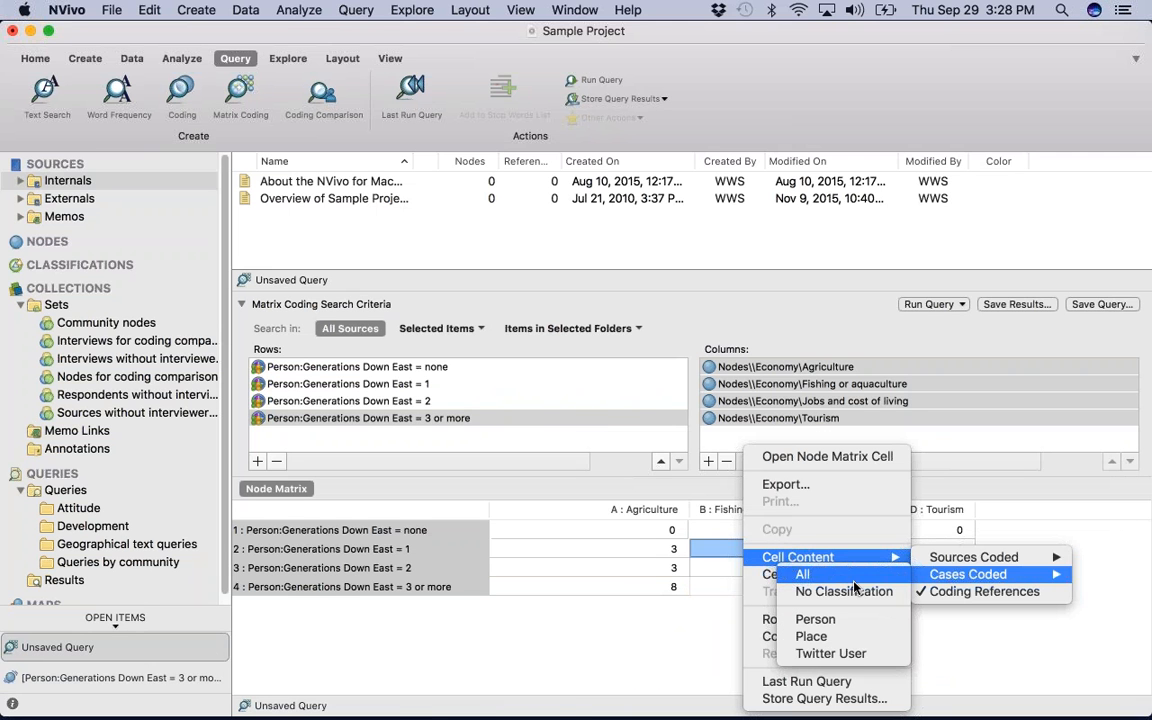
pyautogui.click(802, 573)
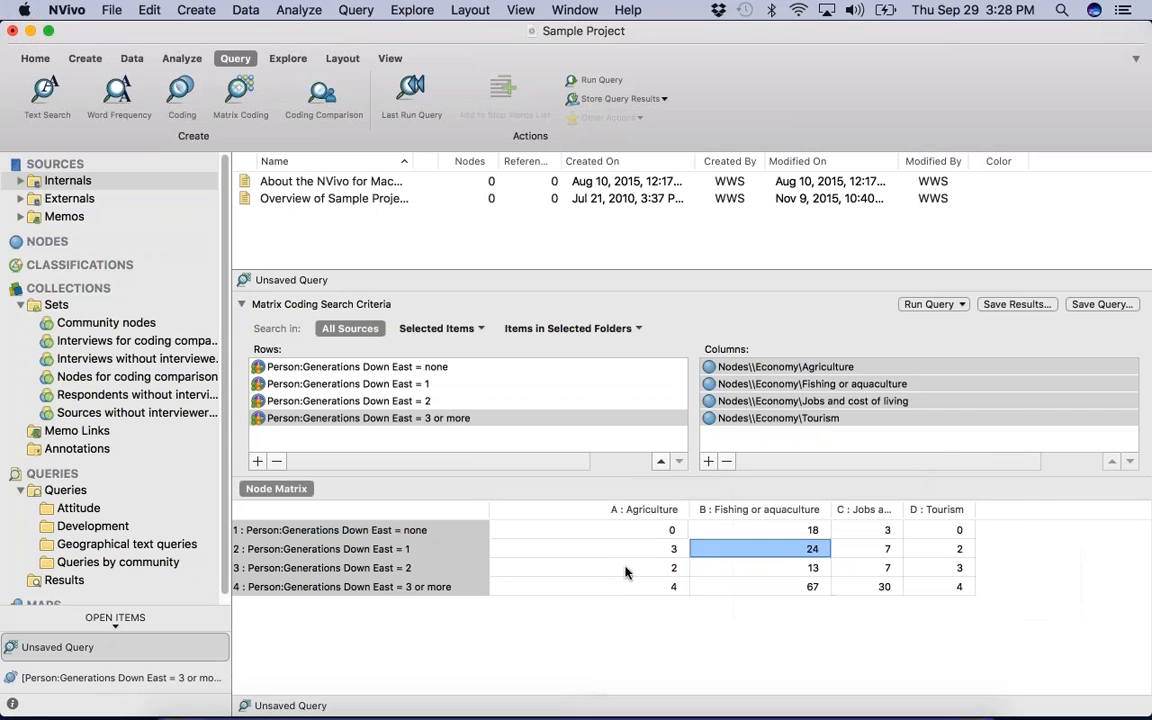
pyautogui.click(685, 616)
pyautogui.click(805, 589)
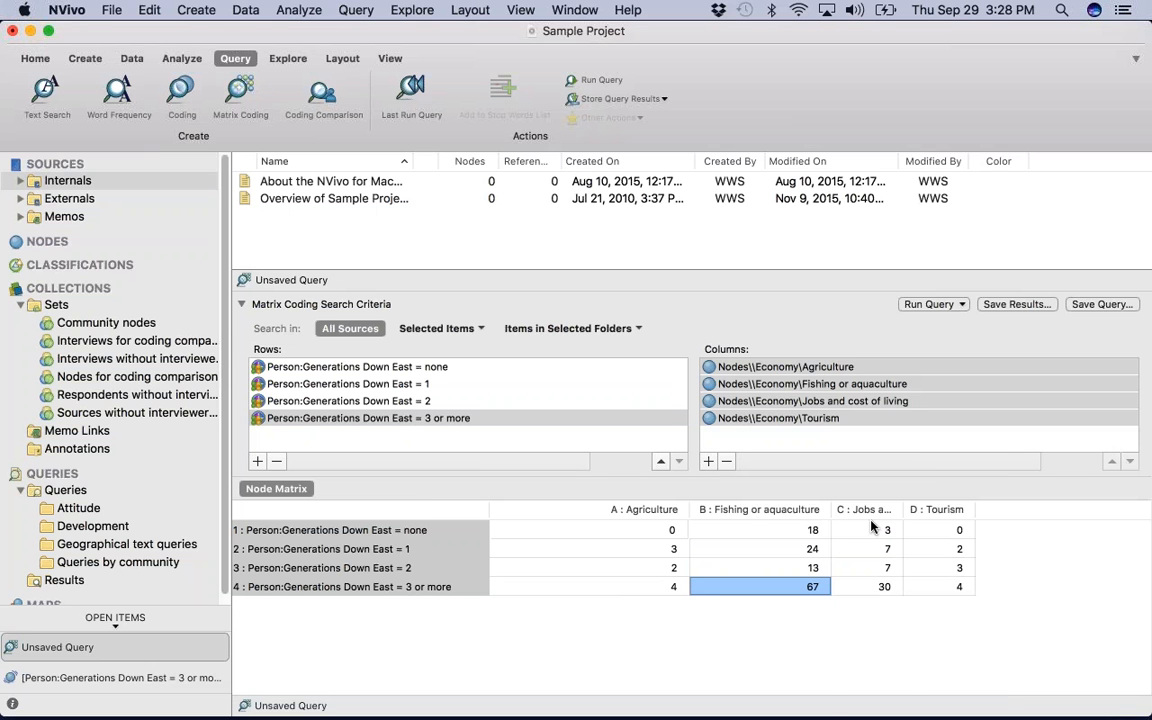
pyautogui.rightClick(845, 548)
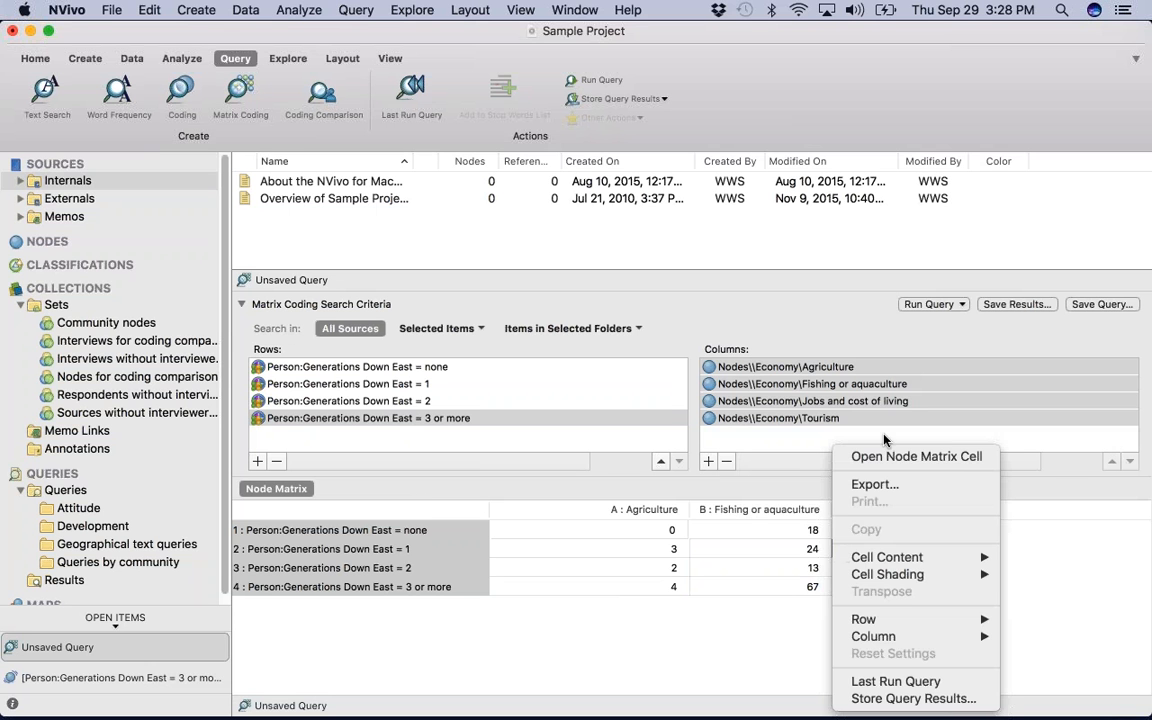
pyautogui.click(898, 485)
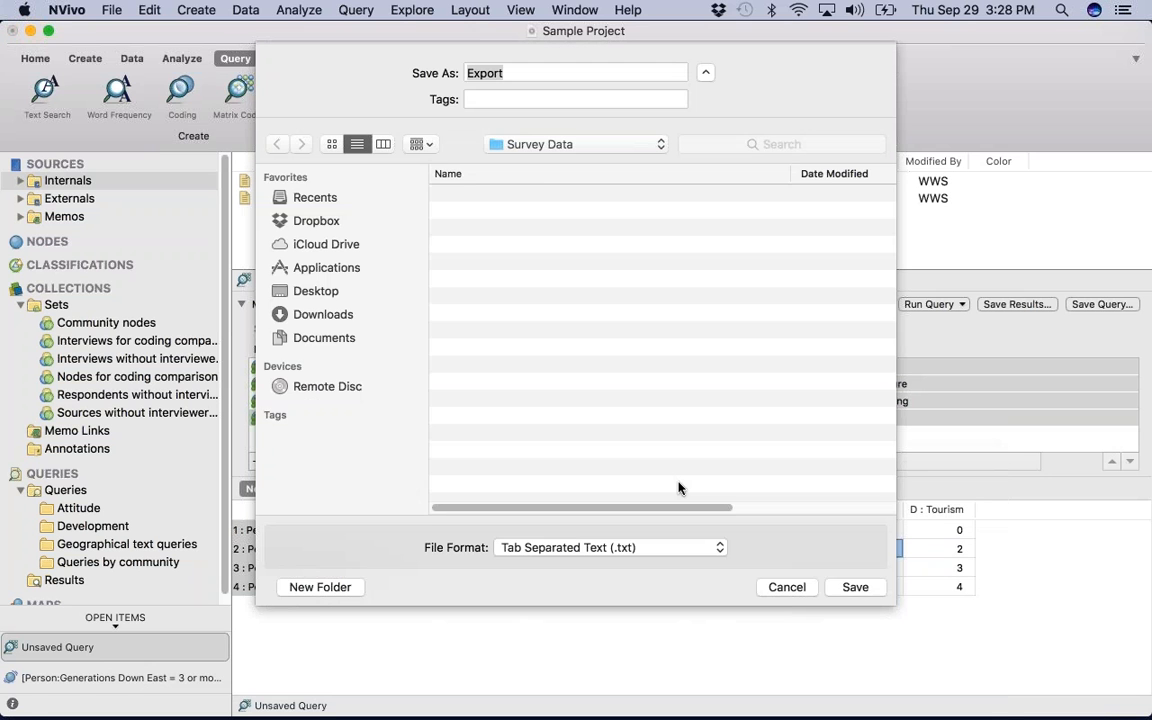
pyautogui.click(787, 587)
pyautogui.moveTo(141, 709)
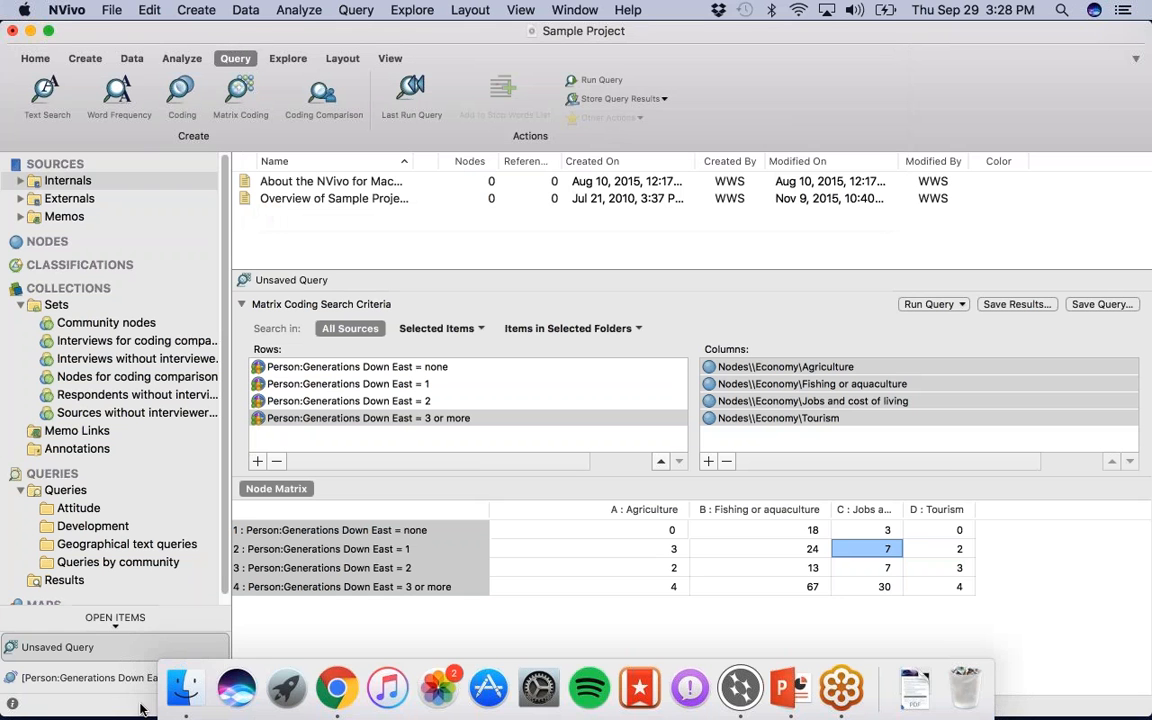